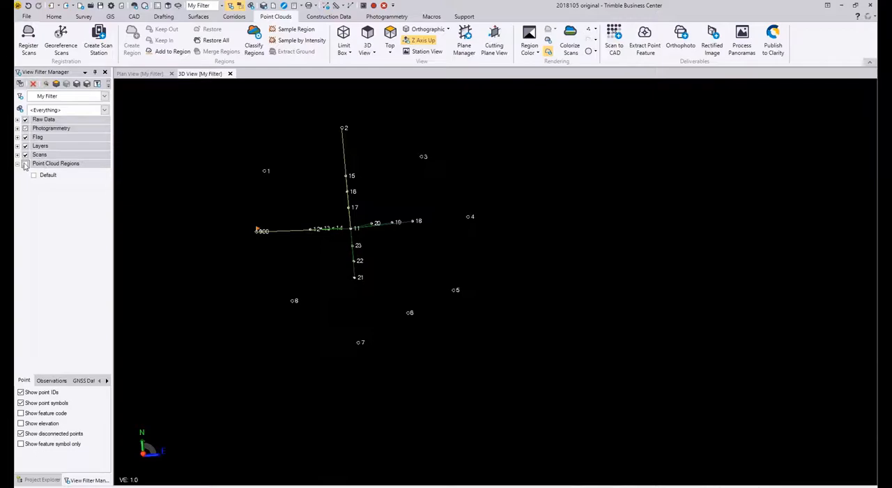
# Step: Show all point cloud regions and start a polygon selection around the cross-shaped building, tracing its north-west and south-west inner corners
pyautogui.click(25, 164)
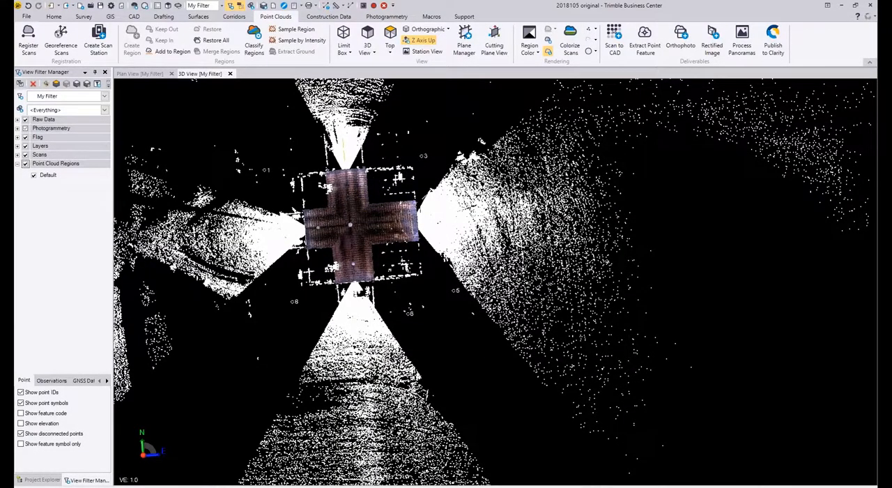
pyautogui.scroll(3, 360, 188)
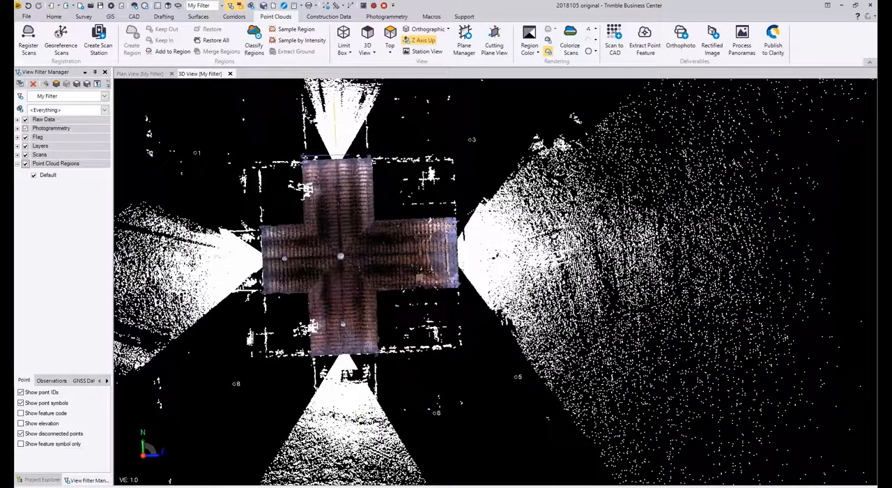
pyautogui.click(301, 158)
pyautogui.click(289, 221)
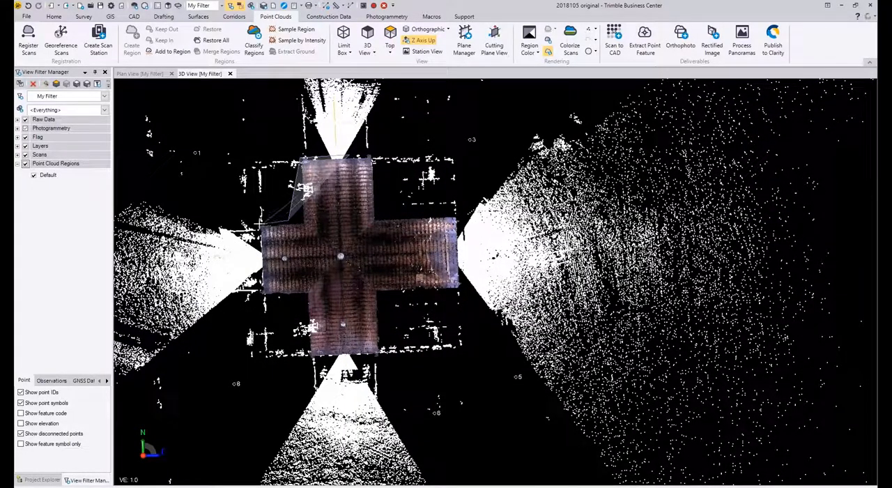
pyautogui.click(260, 224)
pyautogui.click(260, 294)
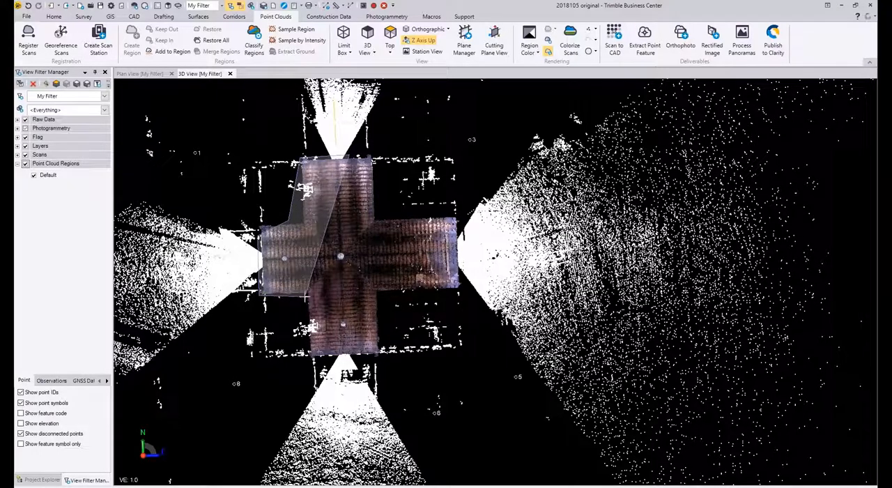
pyautogui.click(306, 296)
pyautogui.moveTo(306, 328); pyautogui.dragTo(306, 263, button='middle')
pyautogui.click(309, 292)
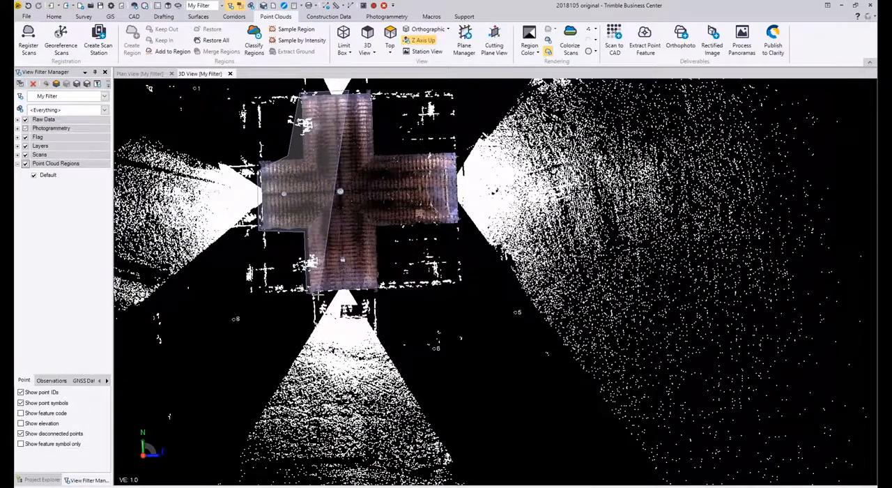
# Step: Continue the selection polygon around the building's south, east and north arms and close it to select the enclosed scan points
pyautogui.click(382, 289)
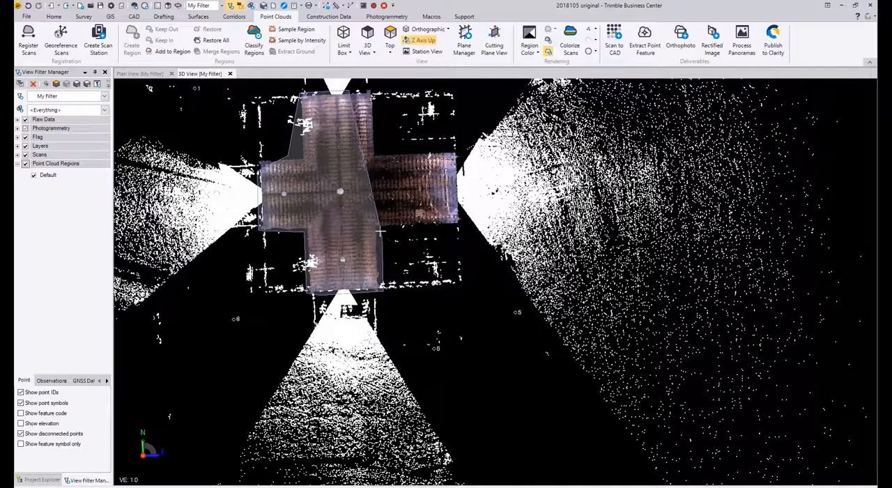
pyautogui.click(382, 225)
pyautogui.click(459, 224)
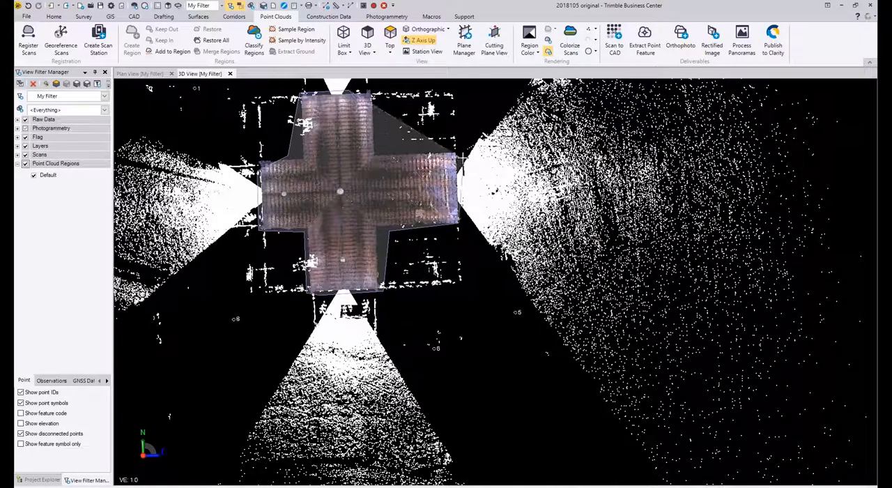
pyautogui.click(460, 153)
pyautogui.click(382, 154)
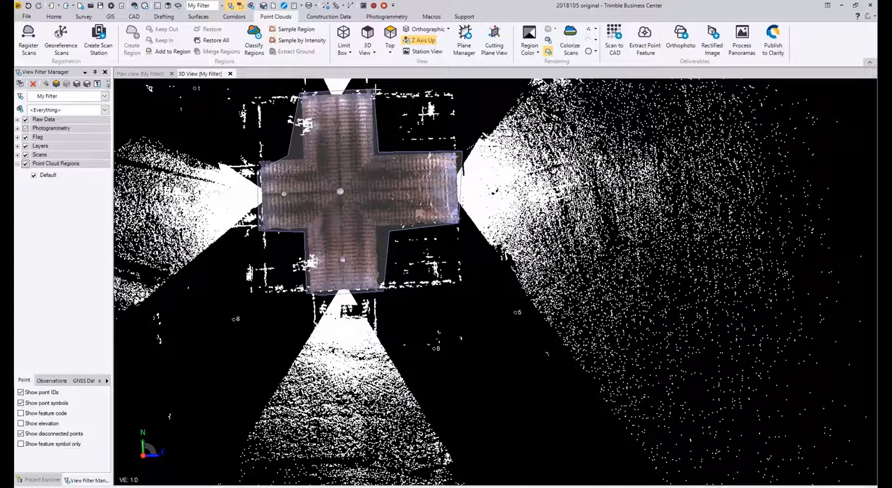
pyautogui.rightClick(375, 89)
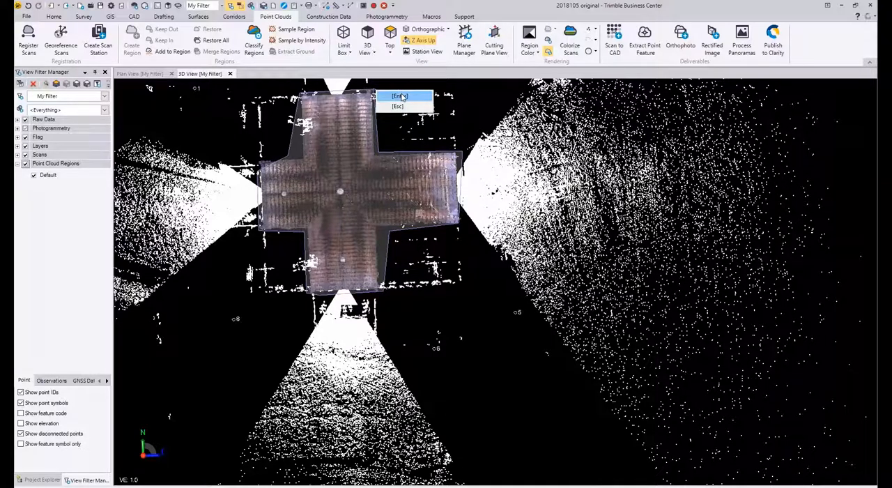
pyautogui.click(401, 97)
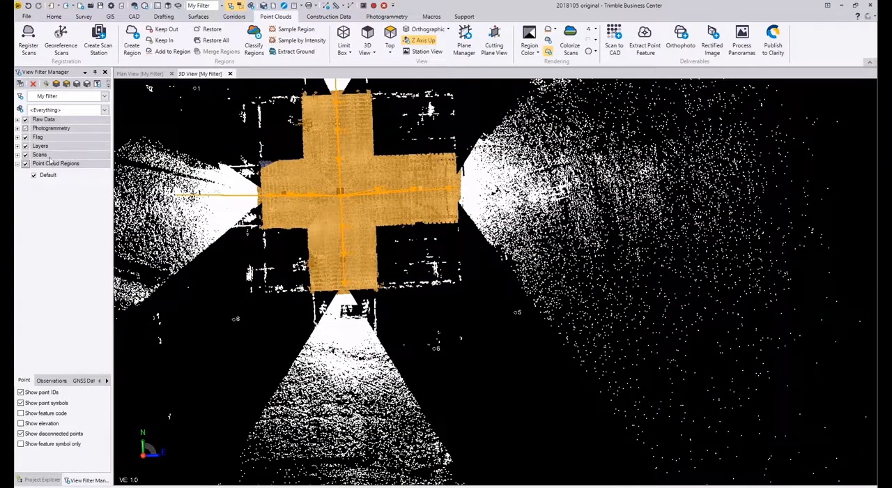
# Step: Create a point cloud region named "site" from the selected building points
pyautogui.click(136, 46)
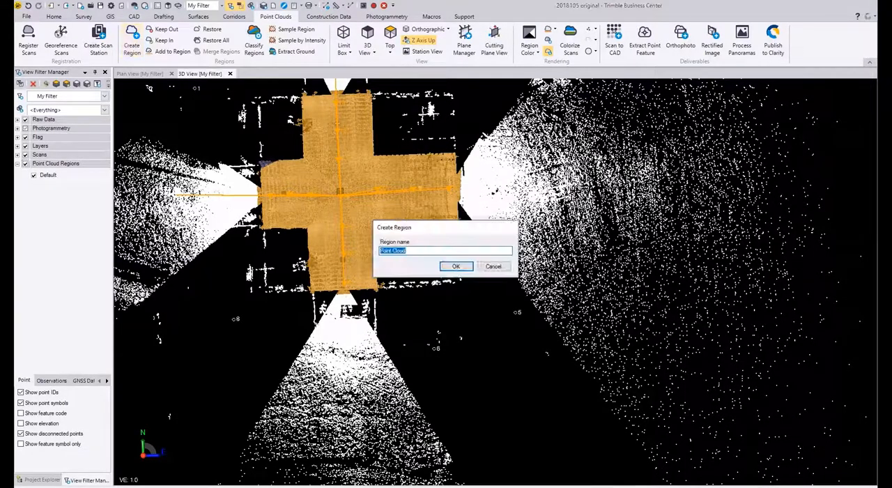
pyautogui.write('site')
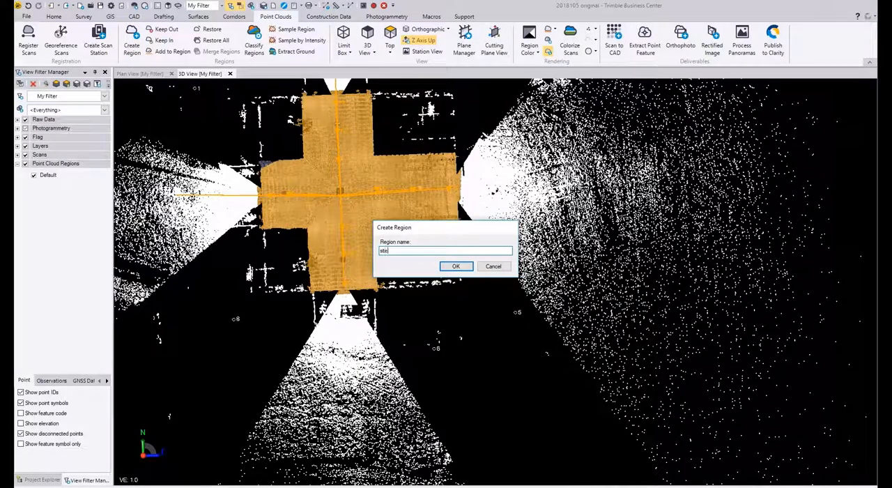
pyautogui.press('Return')
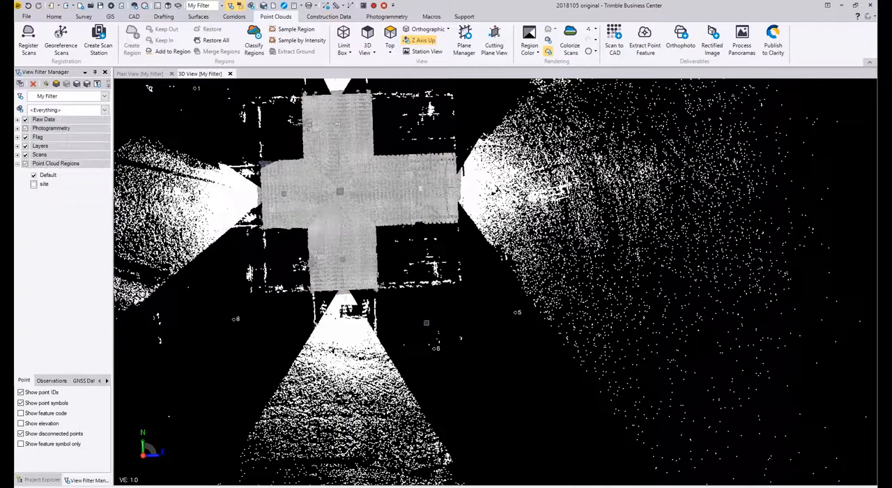
# Step: Select all remaining scattered scan points outside the building with a large four-sided polygon around the whole cloud
pyautogui.scroll(-10, 402, 271)
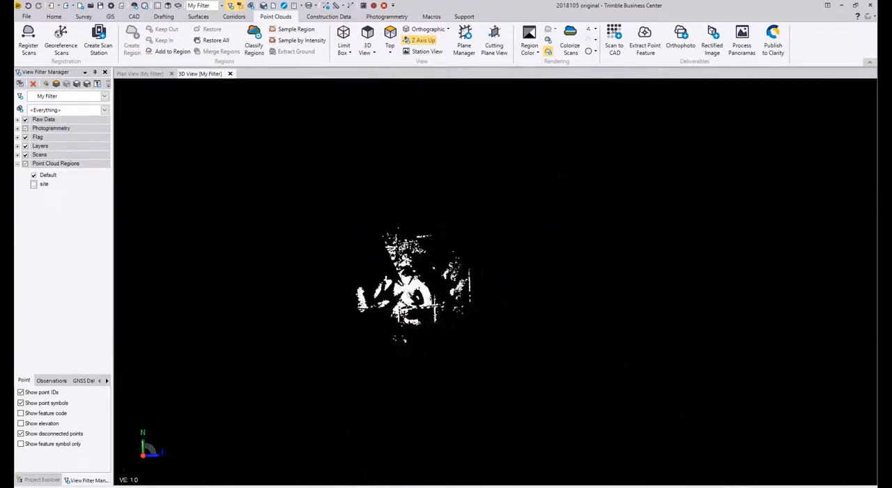
pyautogui.click(344, 249)
pyautogui.click(477, 255)
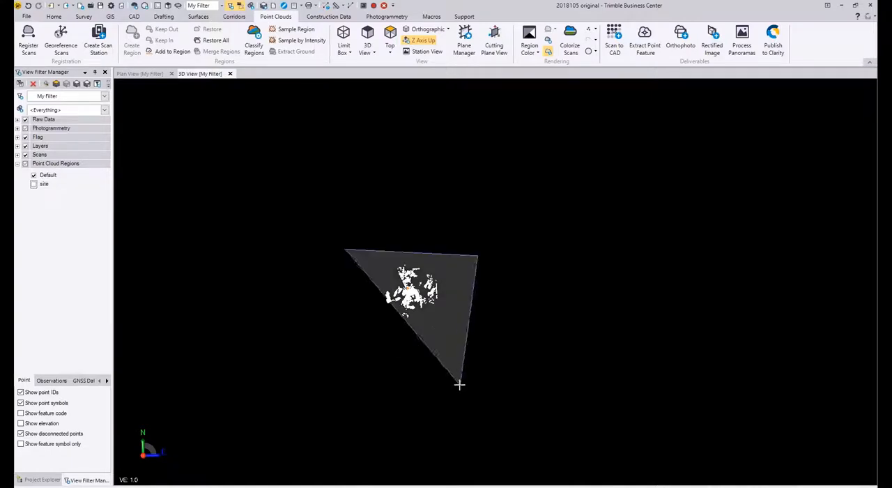
pyautogui.click(432, 369)
pyautogui.rightClick(292, 319)
pyautogui.click(317, 324)
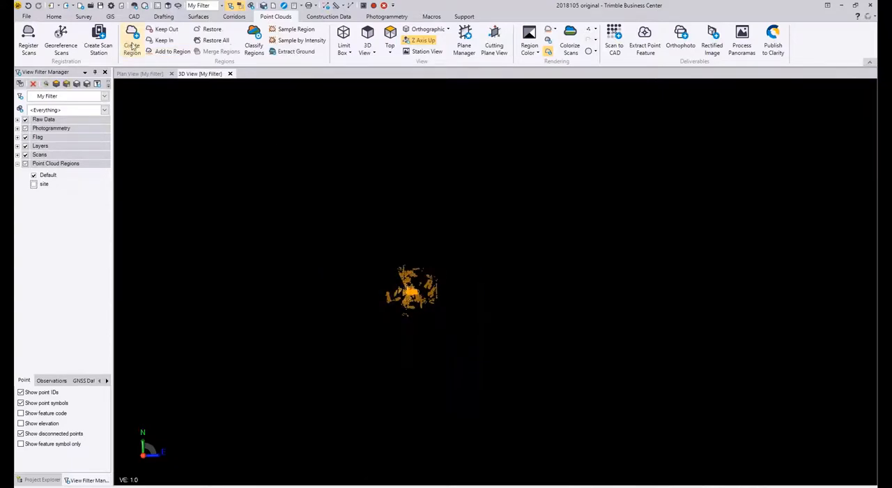
# Step: Create a point cloud region named "trash" from the selected outlying points
pyautogui.click(133, 45)
pyautogui.write('s')
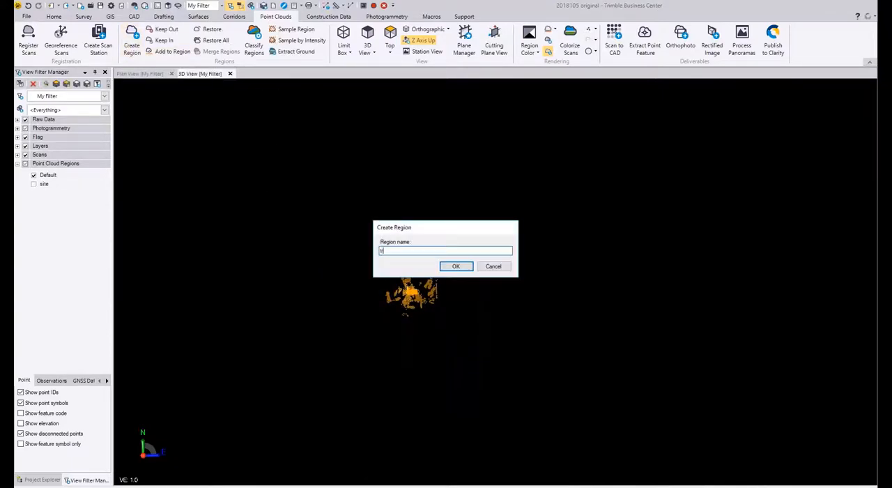
pyautogui.write('rash')
pyautogui.press('Return')
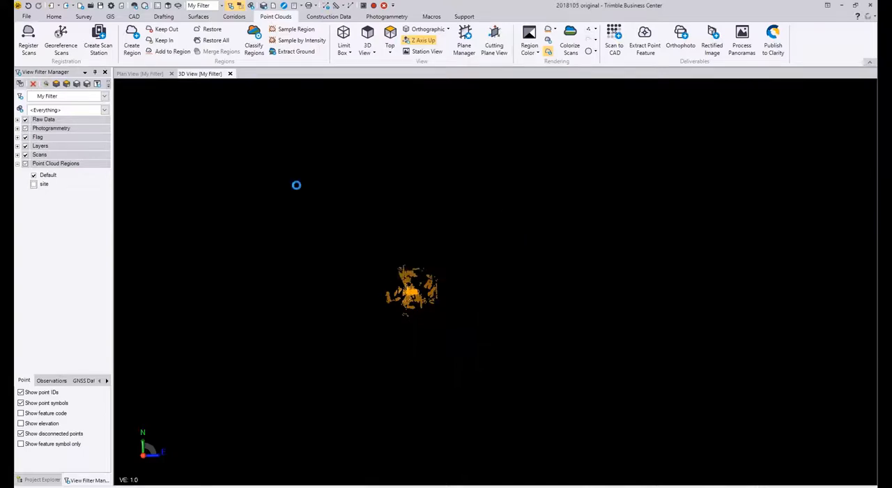
# Step: Make the site region visible in the 3D view and check the cleaned building cloud
pyautogui.click(33, 193)
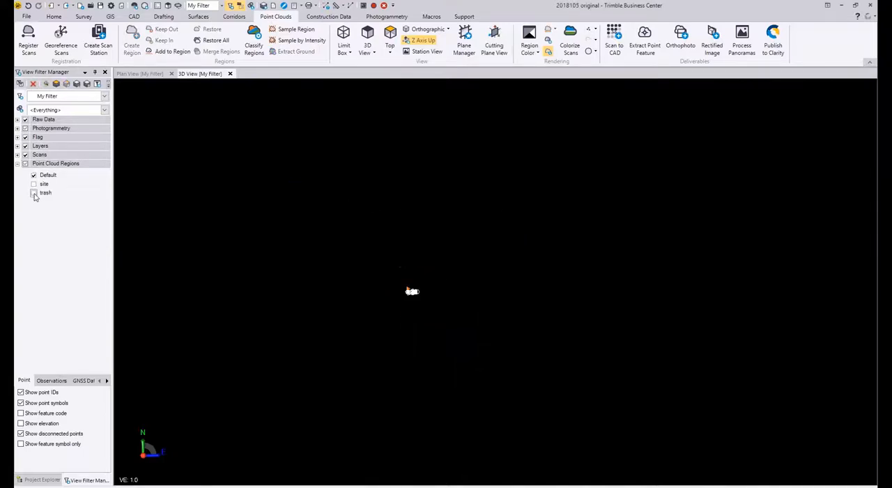
pyautogui.click(34, 184)
pyautogui.scroll(12, 422, 305)
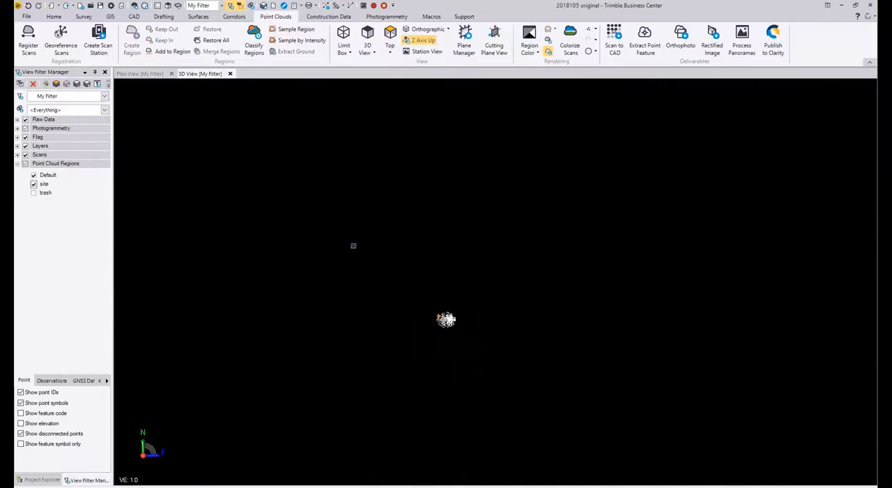
pyautogui.scroll(5, 399, 288)
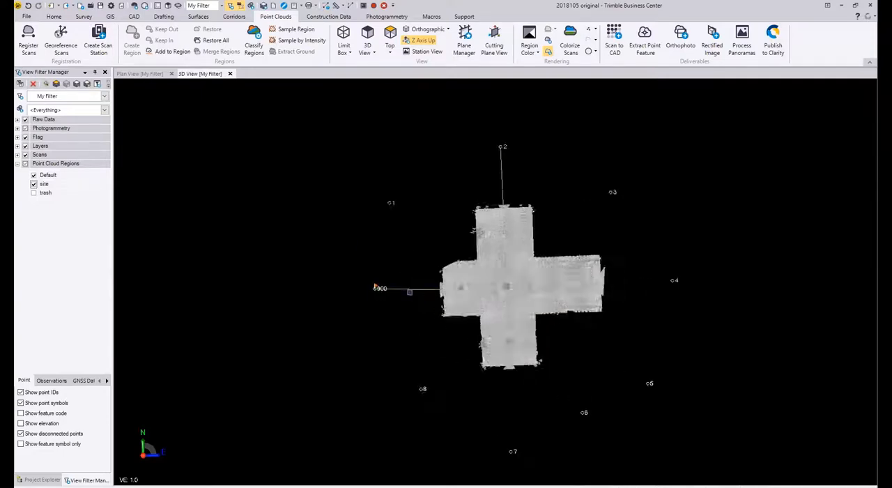
pyautogui.scroll(-1, 544, 266)
pyautogui.moveTo(545, 266); pyautogui.dragTo(427, 257, button='middle')
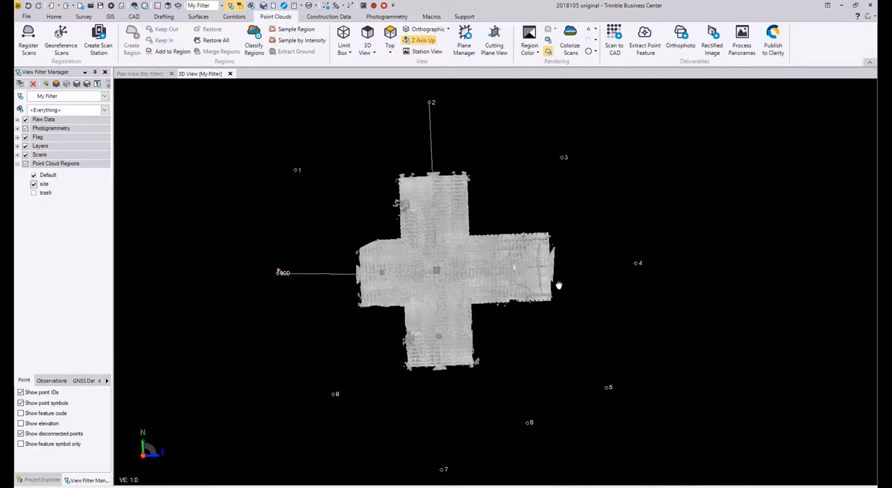
pyautogui.click(33, 184)
# Step: Expand the project's list of scans and open a new station view for scan 12 (S3)
pyautogui.click(46, 480)
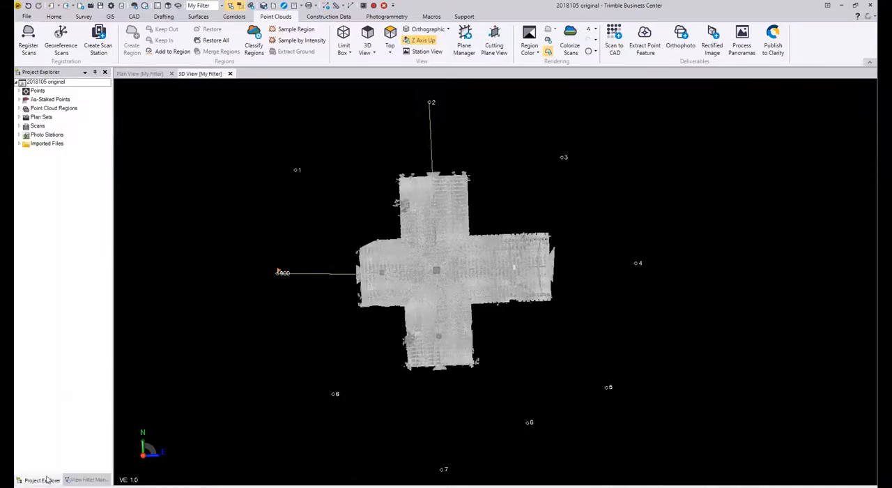
pyautogui.click(37, 127)
pyautogui.click(21, 126)
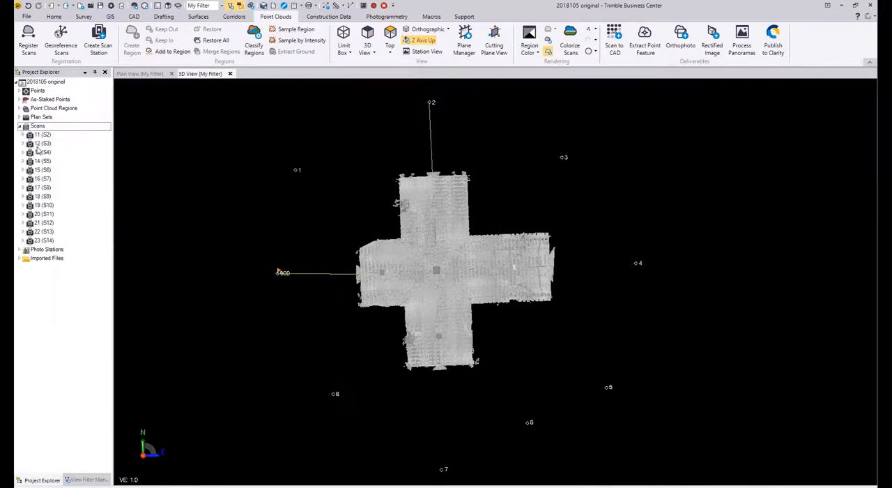
pyautogui.rightClick(40, 144)
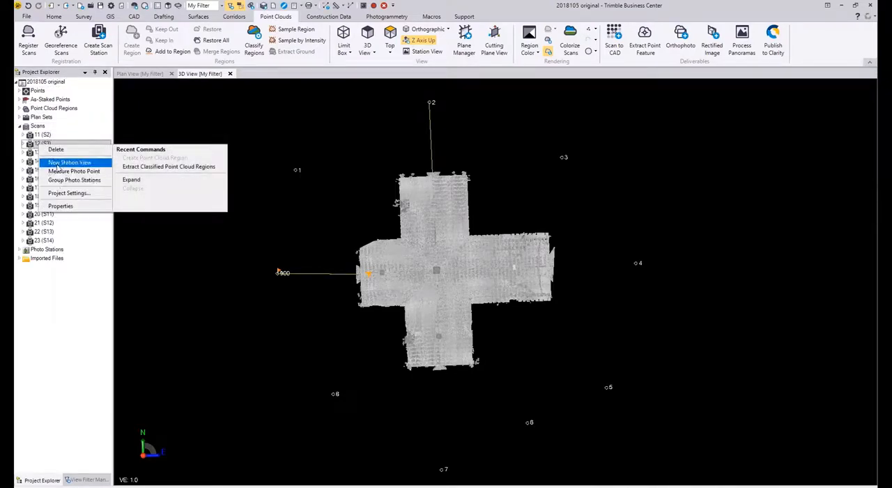
pyautogui.click(106, 167)
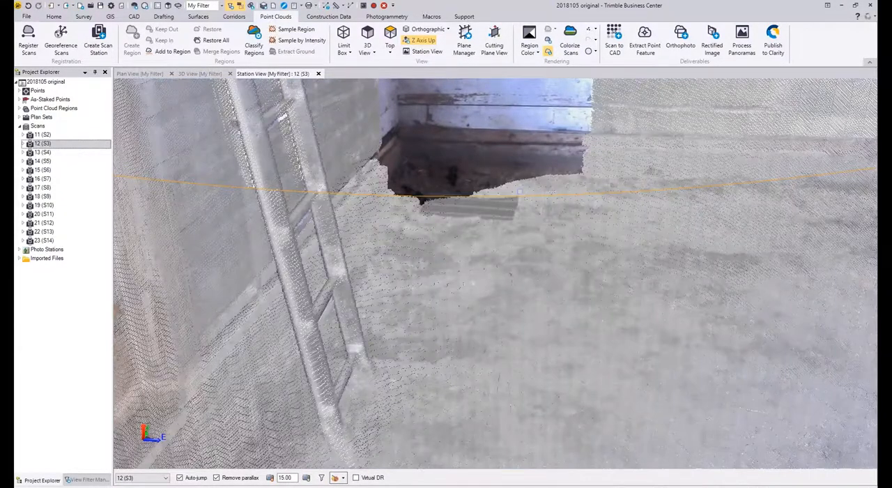
# Step: Change the point cloud rendering in the station view from Region Color to True Color
pyautogui.scroll(-5, 519, 192)
pyautogui.moveTo(506, 205); pyautogui.dragTo(417, 209, button='middle')
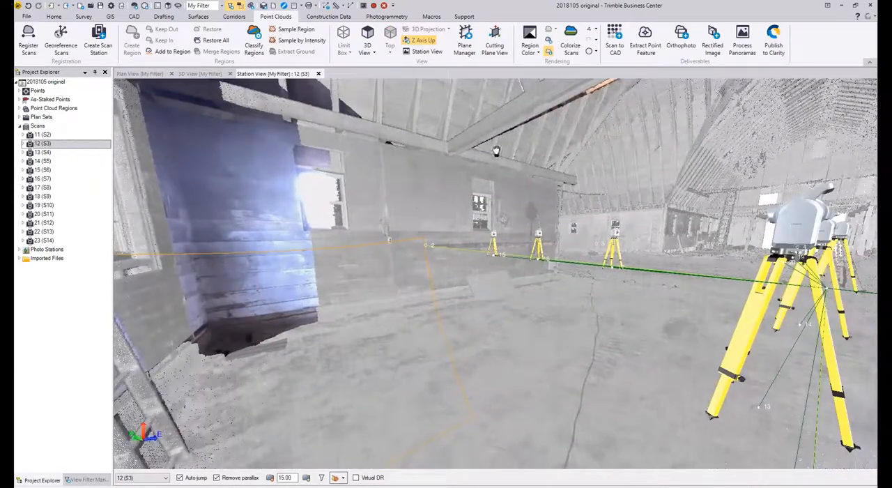
pyautogui.moveTo(506, 104); pyautogui.dragTo(459, 120, button='middle')
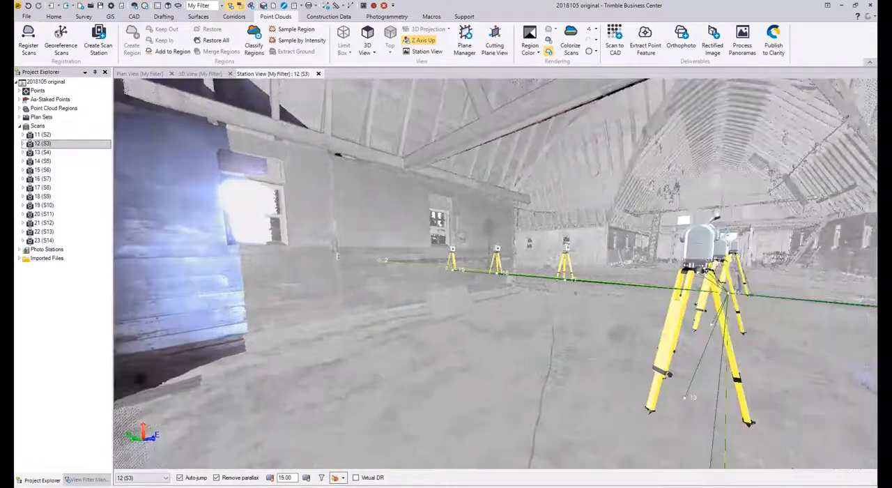
pyautogui.click(532, 50)
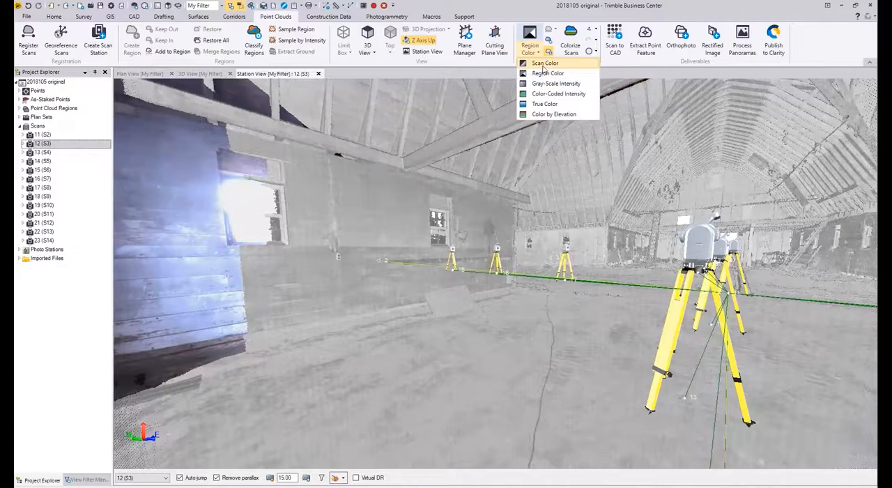
pyautogui.click(537, 103)
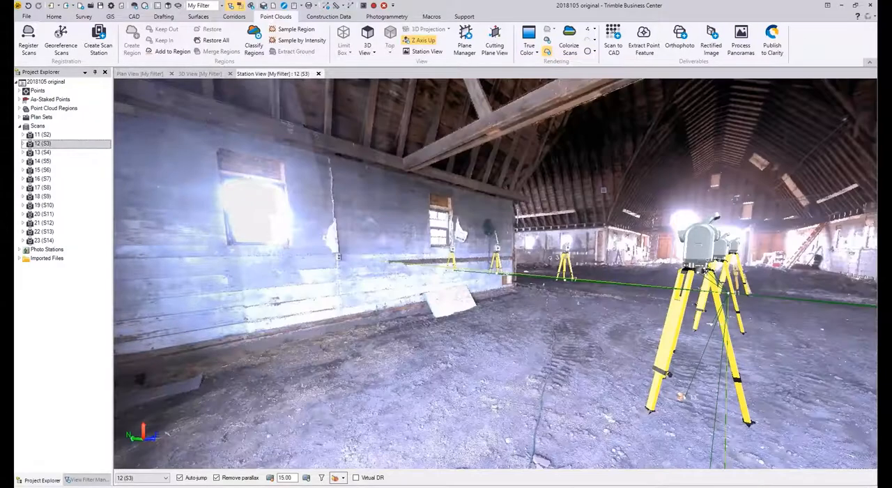
# Step: Examine the barn interior, roof structure and neighbouring scan stations in the true-color view from station 12
pyautogui.moveTo(504, 198); pyautogui.dragTo(363, 216, button='middle')
pyautogui.moveTo(536, 197); pyautogui.dragTo(535, 230, button='middle')
pyautogui.scroll(2, 517, 234)
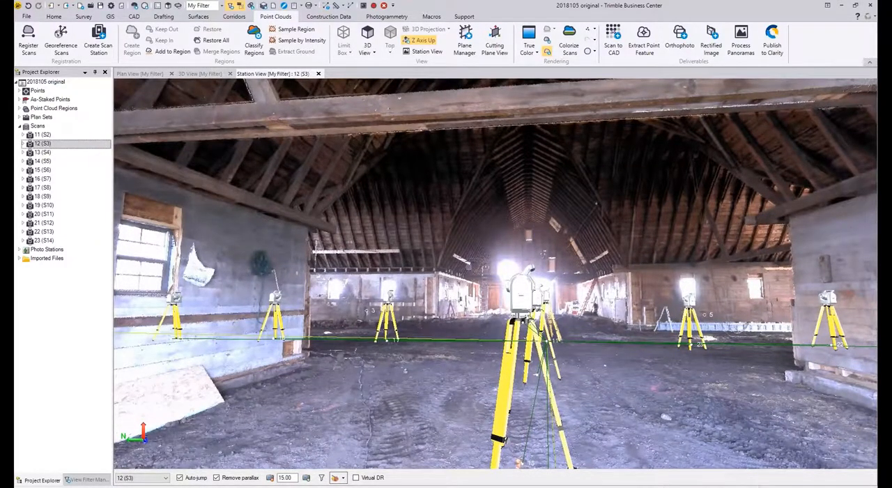
pyautogui.moveTo(519, 218); pyautogui.dragTo(502, 264, button='middle')
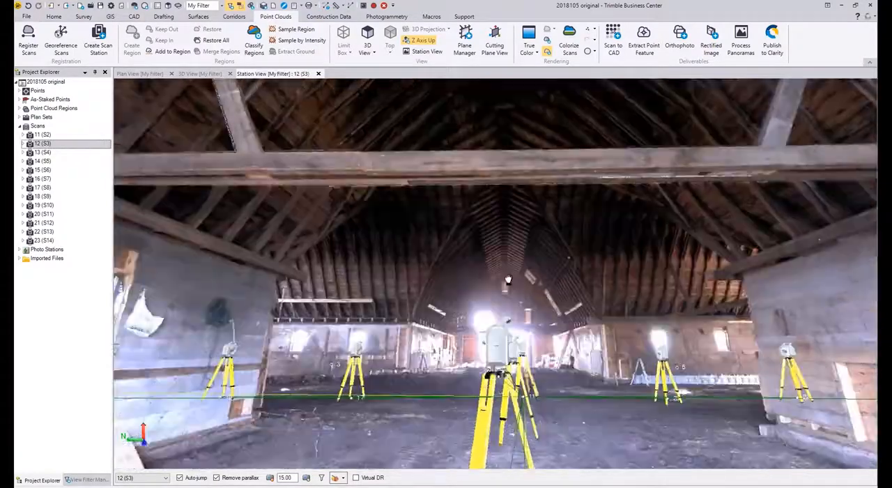
pyautogui.scroll(-3, 503, 265)
pyautogui.moveTo(517, 150)
pyautogui.mouseDown(button='middle')
pyautogui.moveTo(506, 232)
pyautogui.moveTo(518, 148)
pyautogui.mouseUp(button='middle')
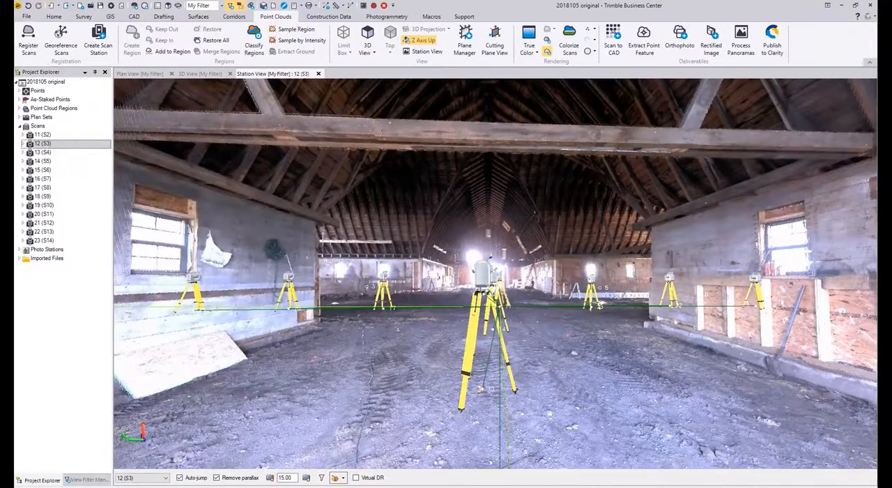
pyautogui.scroll(3, 520, 252)
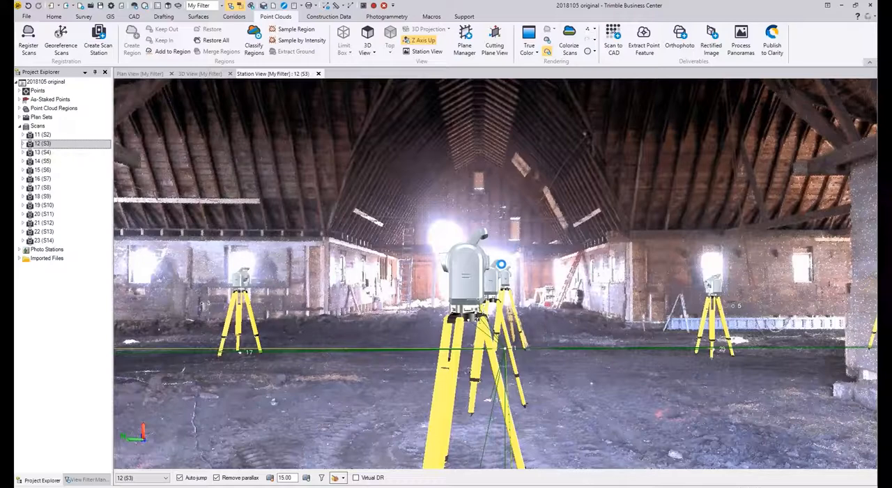
pyautogui.moveTo(501, 264); pyautogui.dragTo(388, 234, button='middle')
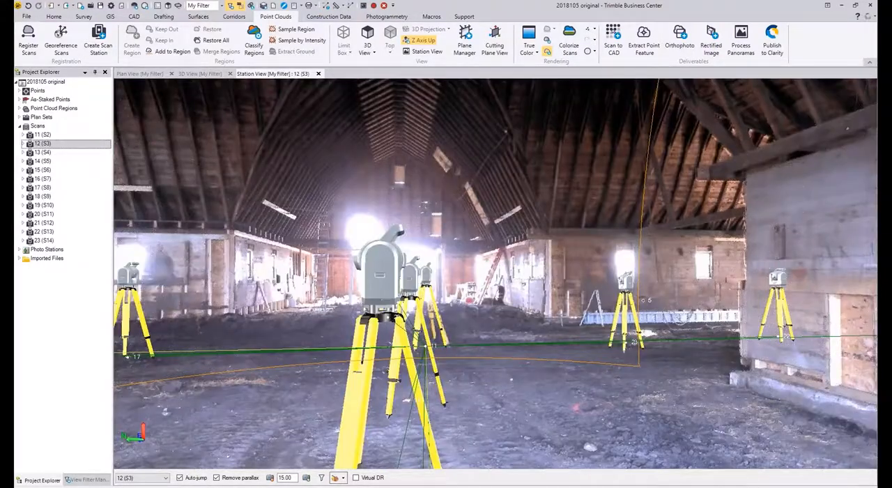
# Step: Hide the raw data and photogrammetry categories in the view filter so the scan stations do not clutter the station view
pyautogui.moveTo(568, 274); pyautogui.dragTo(415, 240, button='middle')
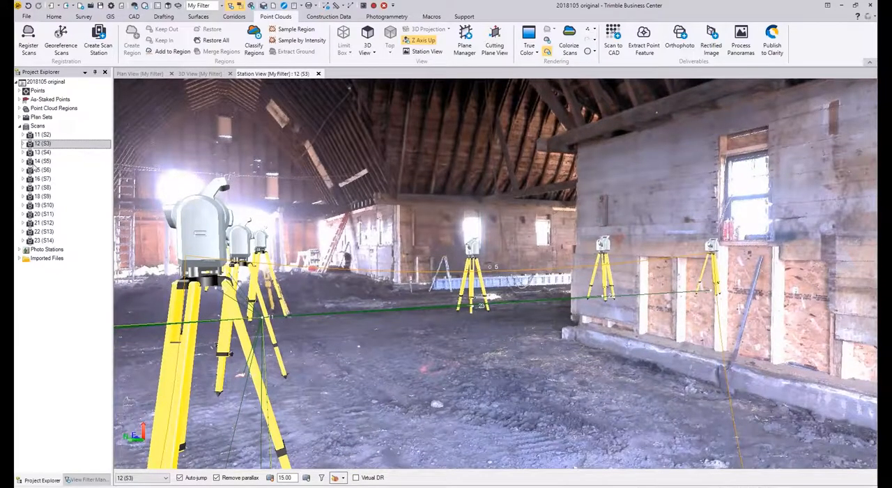
pyautogui.click(86, 479)
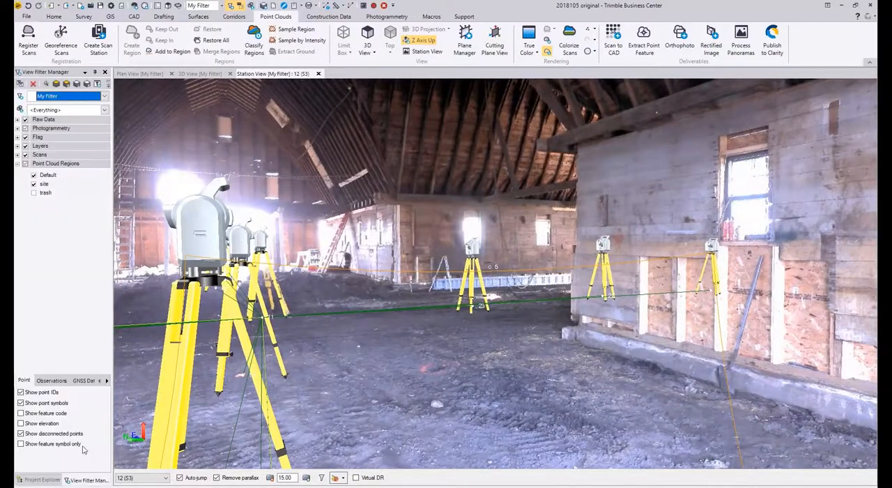
pyautogui.click(25, 120)
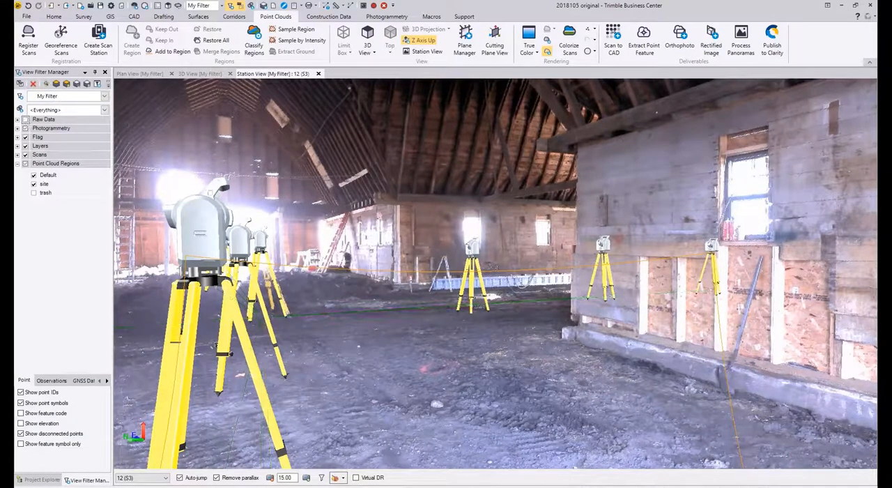
pyautogui.click(25, 128)
# Step: Examine the barn's interior walls, ground and roof structure from station 12 in the uncluttered true-color view
pyautogui.moveTo(221, 228); pyautogui.dragTo(407, 199, button='middle')
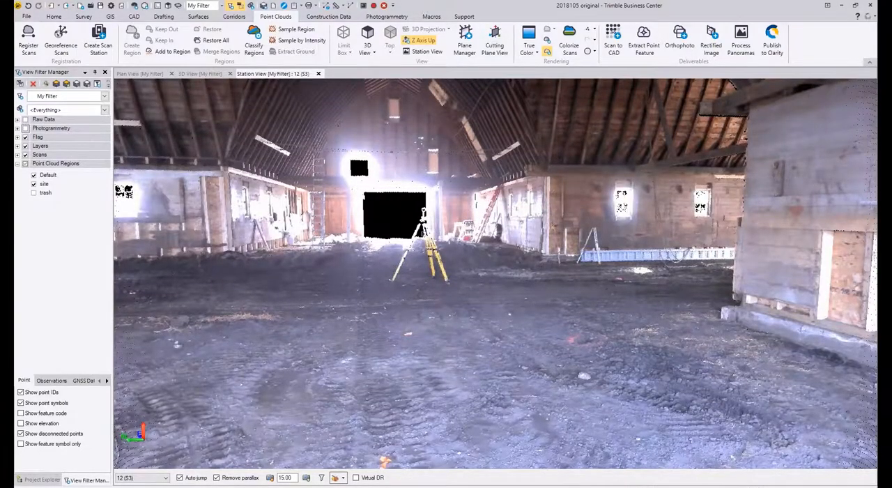
pyautogui.moveTo(458, 169); pyautogui.dragTo(377, 133, button='middle')
pyautogui.scroll(3, 457, 287)
pyautogui.scroll(-3, 333, 202)
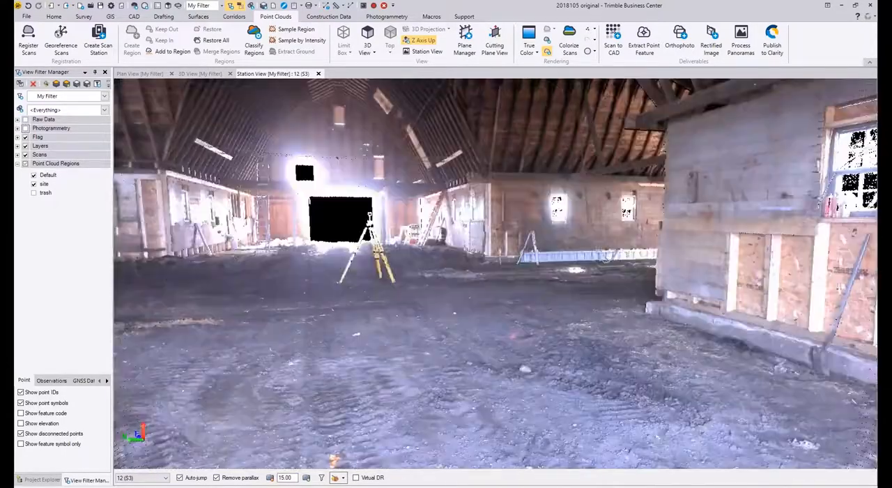
pyautogui.moveTo(388, 296)
pyautogui.mouseDown(button='middle')
pyautogui.moveTo(341, 288)
pyautogui.moveTo(403, 289)
pyautogui.mouseUp(button='middle')
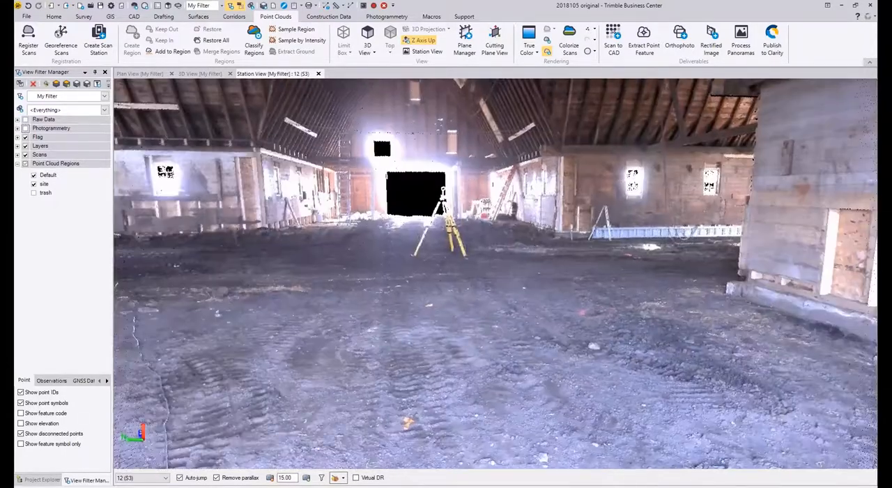
pyautogui.moveTo(411, 209); pyautogui.dragTo(548, 140, button='middle')
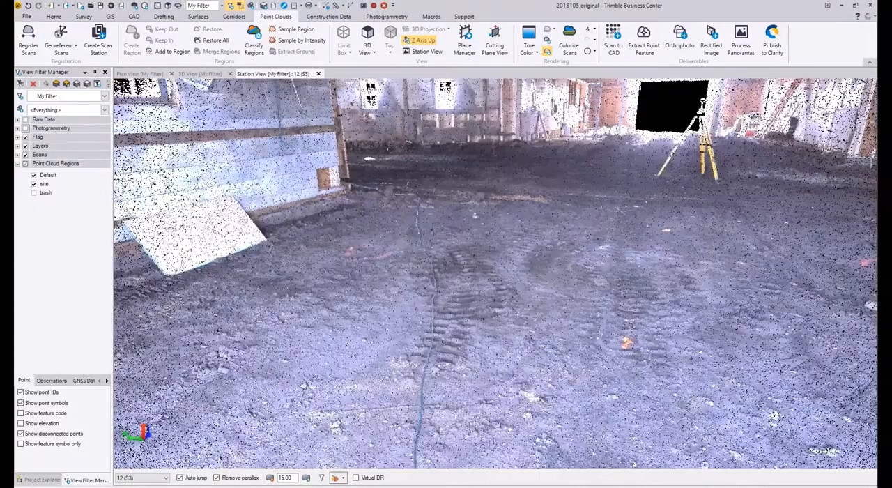
pyautogui.moveTo(446, 98); pyautogui.dragTo(279, 175, button='middle')
pyautogui.moveTo(414, 235); pyautogui.dragTo(338, 33, button='middle')
pyautogui.moveTo(412, 201); pyautogui.dragTo(411, 425, button='middle')
pyautogui.moveTo(552, 212); pyautogui.dragTo(545, 307, button='middle')
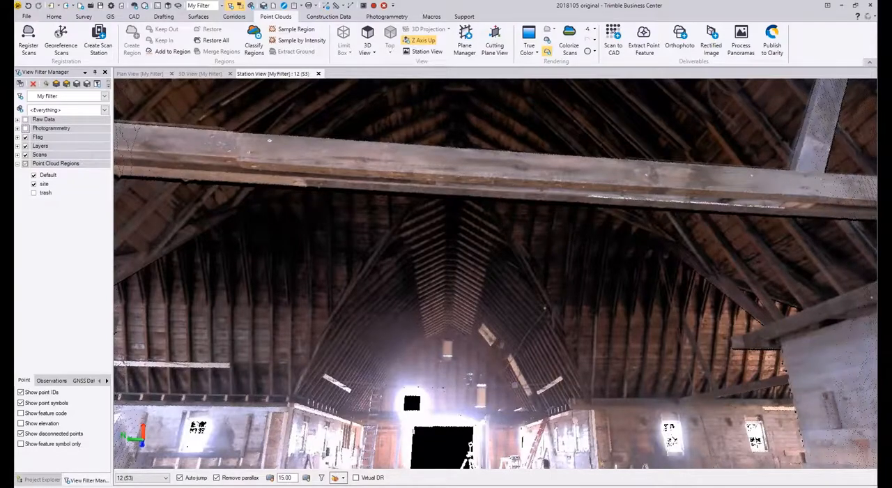
pyautogui.moveTo(515, 385); pyautogui.dragTo(510, 329, button='middle')
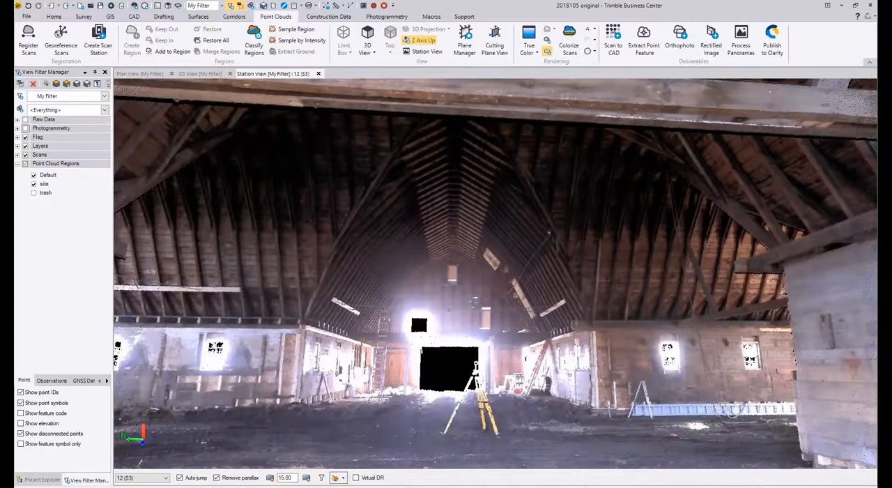
pyautogui.scroll(-6, 471, 260)
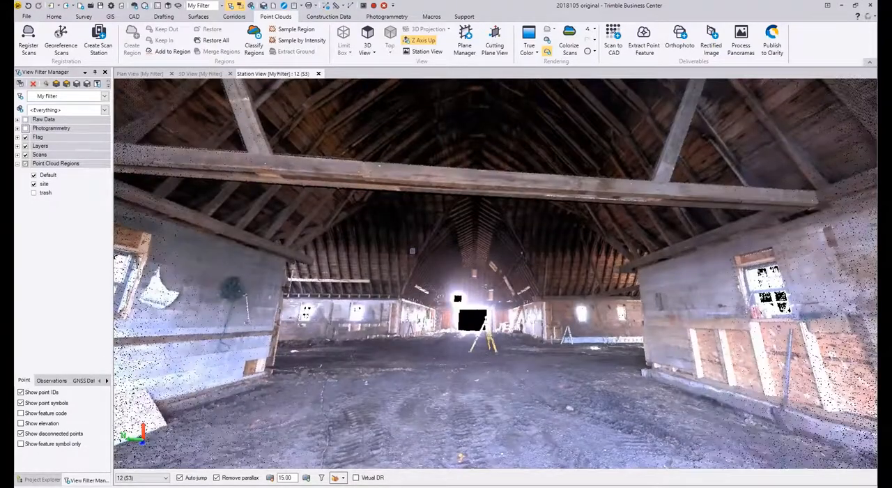
pyautogui.moveTo(412, 251); pyautogui.dragTo(337, 191, button='middle')
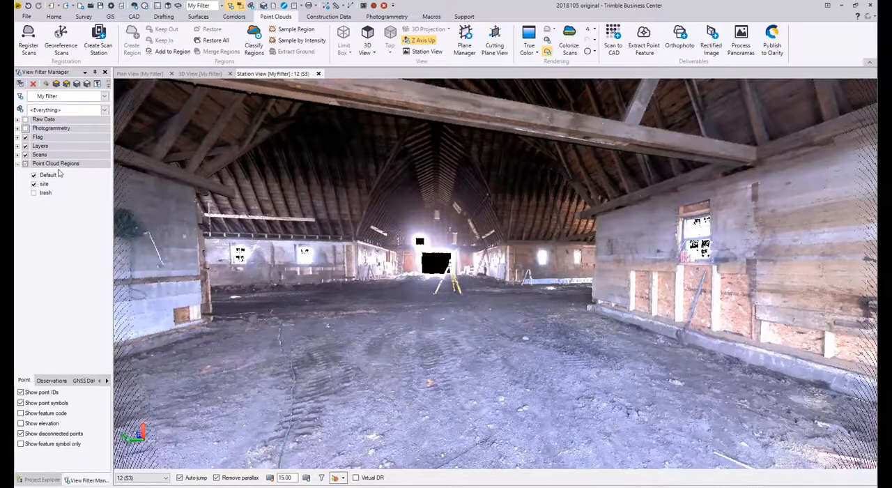
pyautogui.scroll(-4, 382, 160)
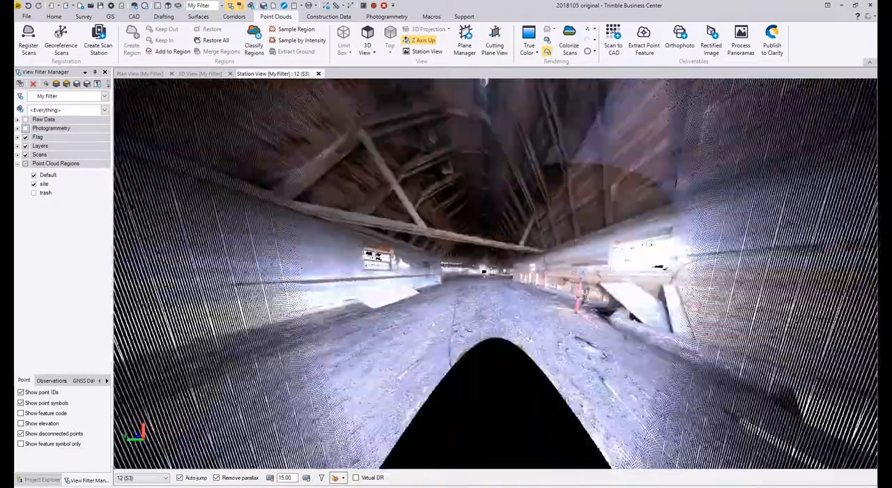
pyautogui.scroll(4, 381, 159)
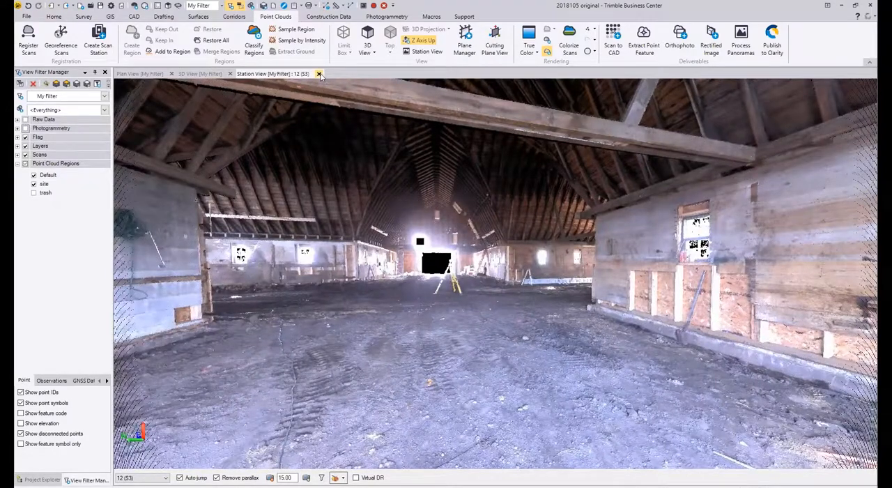
# Step: Close the station view and show the whole cleaned building cloud in the plan view
pyautogui.click(318, 73)
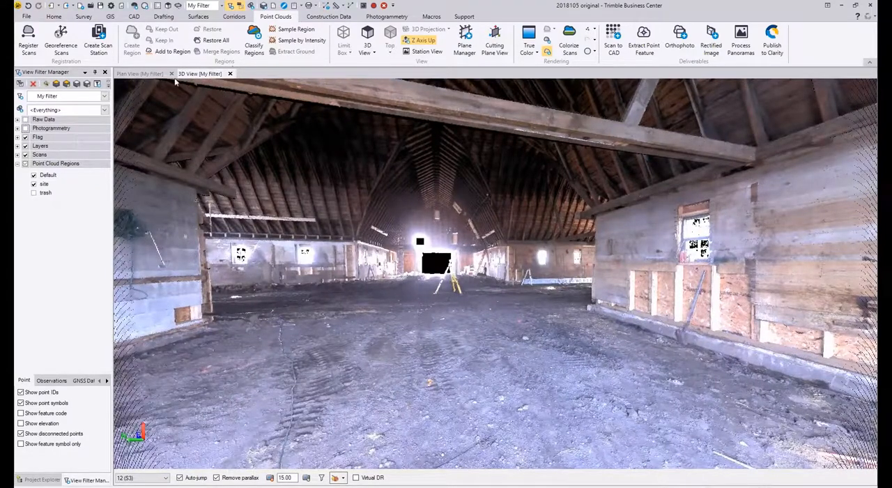
pyautogui.click(144, 74)
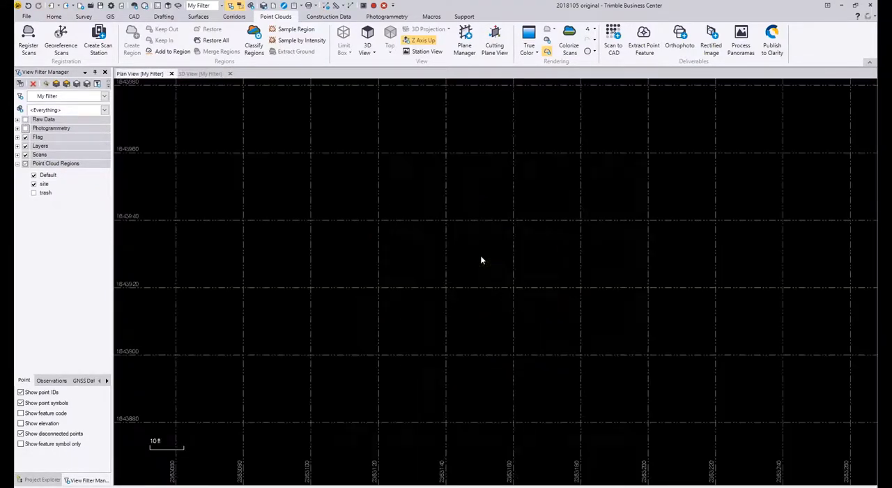
pyautogui.scroll(2, 476, 261)
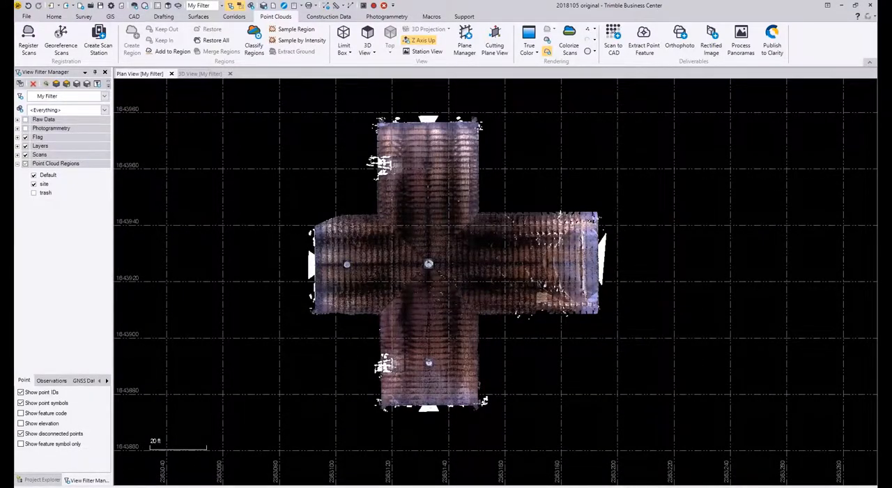
# Step: Switch to the 2018105 regions classified project and examine the classified regions around the building in 3D
pyautogui.moveTo(7, 203)
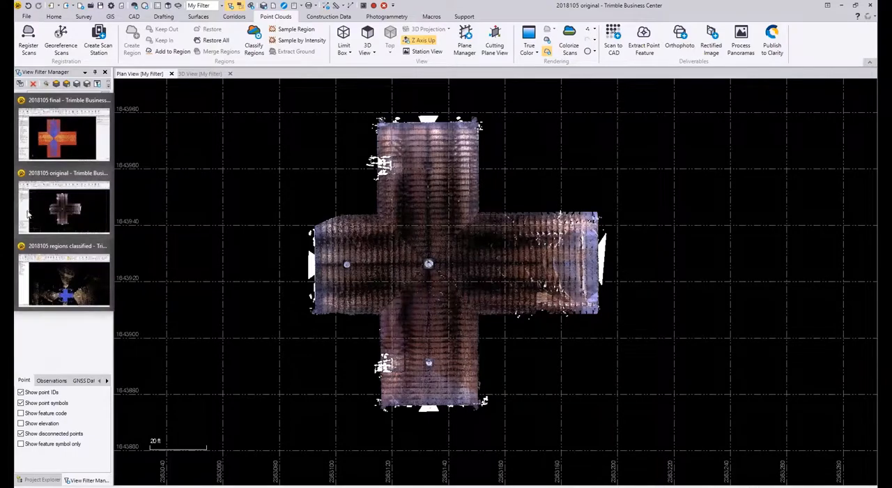
pyautogui.click(54, 272)
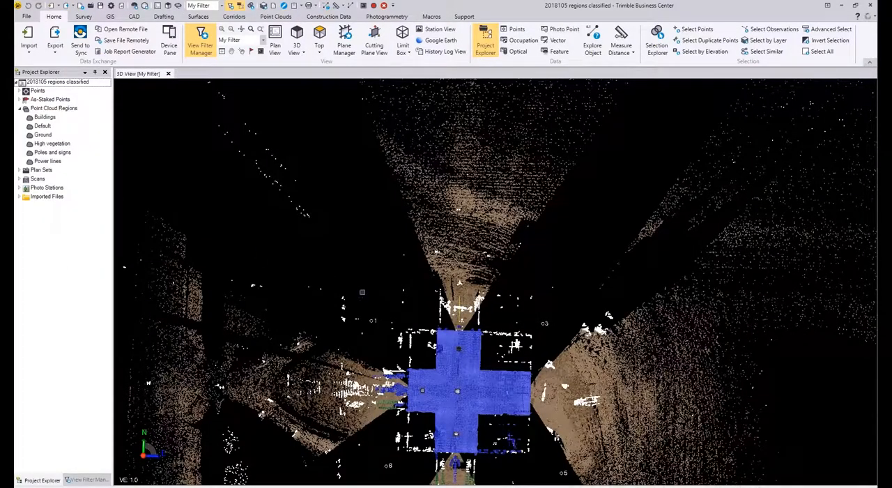
pyautogui.moveTo(349, 265); pyautogui.dragTo(322, 205, button='middle')
pyautogui.scroll(2, 427, 319)
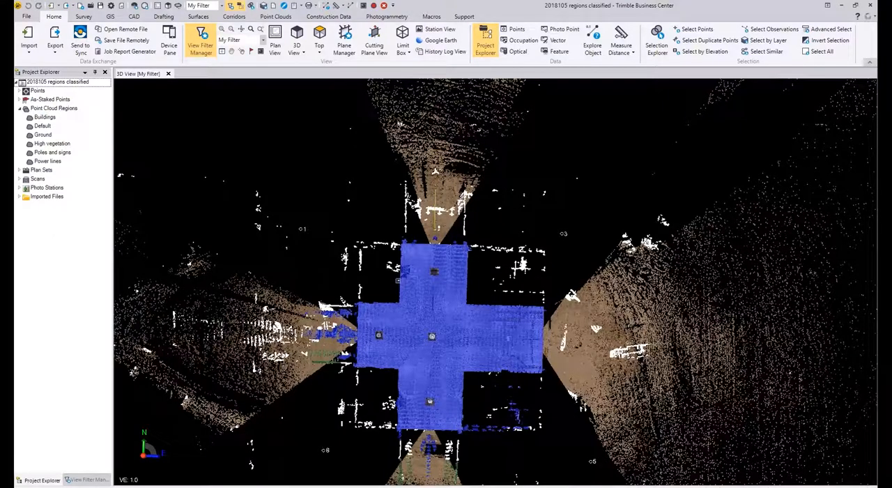
pyautogui.moveTo(397, 281)
pyautogui.moveTo(362, 270); pyautogui.dragTo(465, 244, button='right')
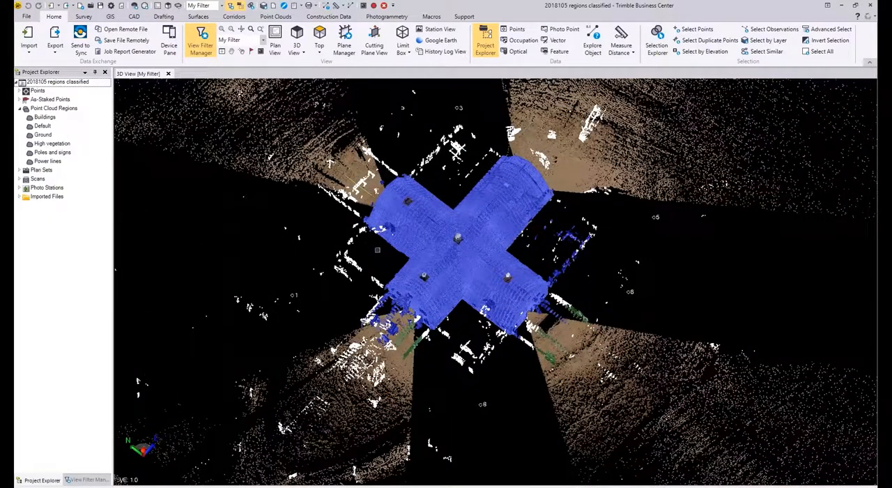
pyautogui.moveTo(494, 283)
pyautogui.mouseDown(button='right')
pyautogui.moveTo(490, 277)
pyautogui.moveTo(579, 311)
pyautogui.moveTo(591, 292)
pyautogui.moveTo(629, 342)
pyautogui.mouseUp(button='right')
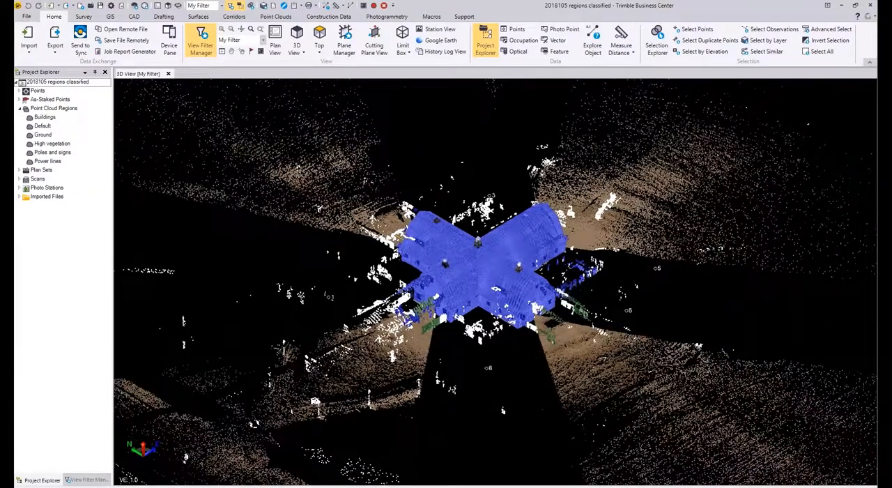
# Step: Start a polygon selection from the north wing's end, following the building's outline to the west wing's northern outer corner
pyautogui.moveTo(571, 345)
pyautogui.mouseDown(button='right')
pyautogui.moveTo(490, 428)
pyautogui.moveTo(462, 204)
pyautogui.mouseUp(button='right')
pyautogui.moveTo(488, 366); pyautogui.dragTo(469, 482, button='middle')
pyautogui.scroll(7, 470, 300)
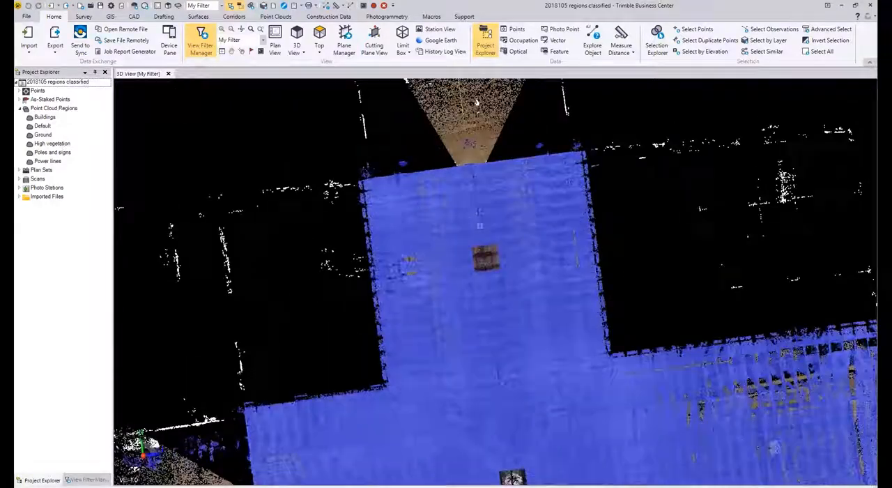
pyautogui.click(497, 147)
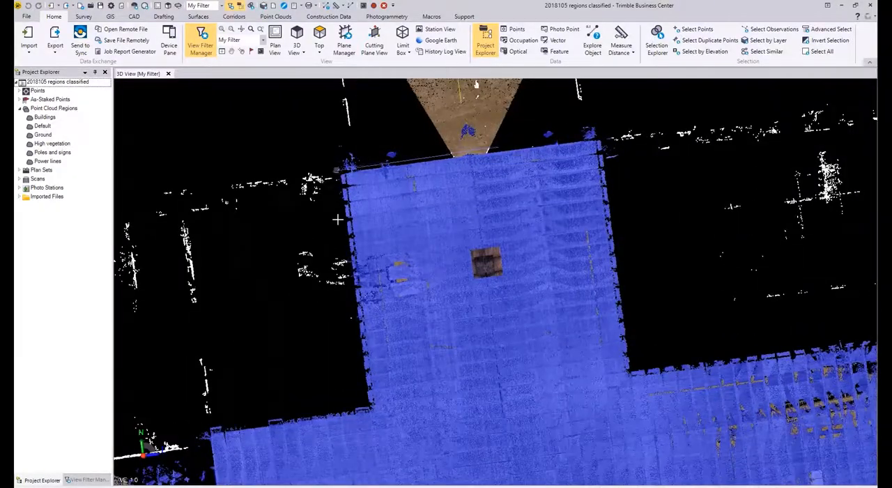
pyautogui.click(338, 170)
pyautogui.click(349, 402)
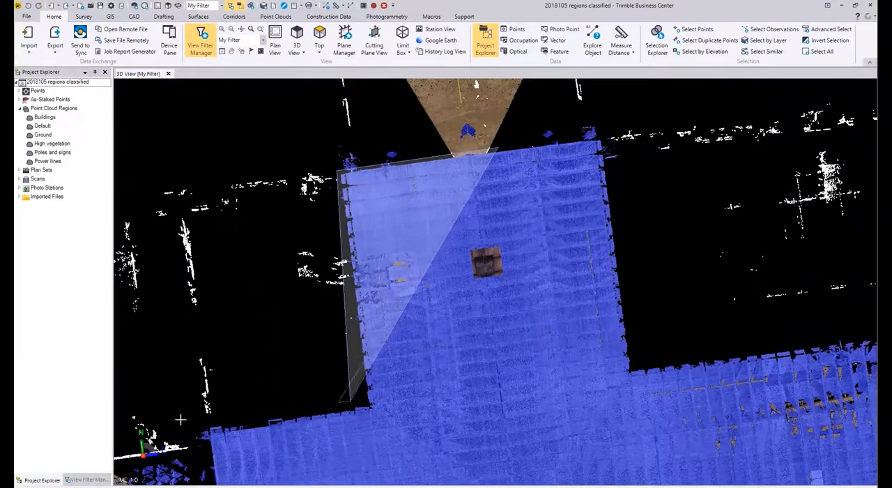
pyautogui.click(206, 429)
# Step: Continue the selection polygon around the west wing and down to the south wing's southwest corner
pyautogui.moveTo(261, 299); pyautogui.dragTo(298, 140, button='middle')
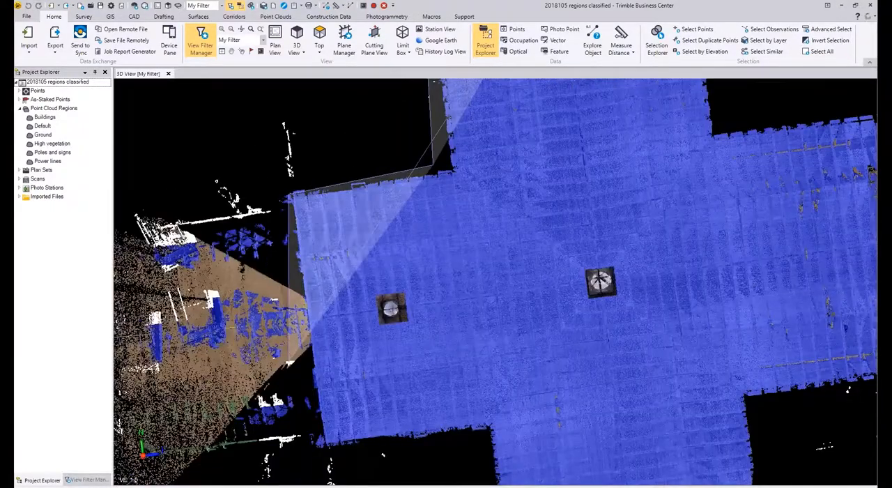
pyautogui.click(323, 451)
pyautogui.click(488, 425)
pyautogui.moveTo(489, 426); pyautogui.dragTo(401, 51, button='middle')
pyautogui.click(427, 292)
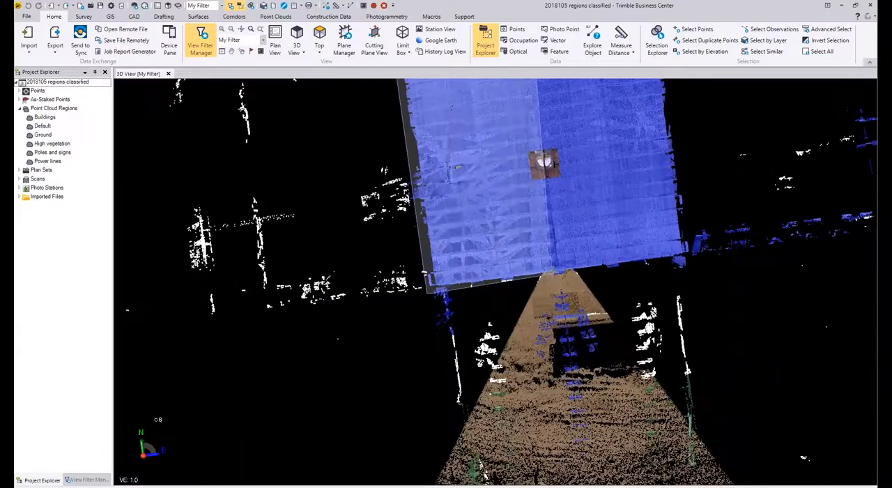
# Step: Extend the selection polygon far around the scattered points west of the building and complete the selection
pyautogui.scroll(-10, 547, 244)
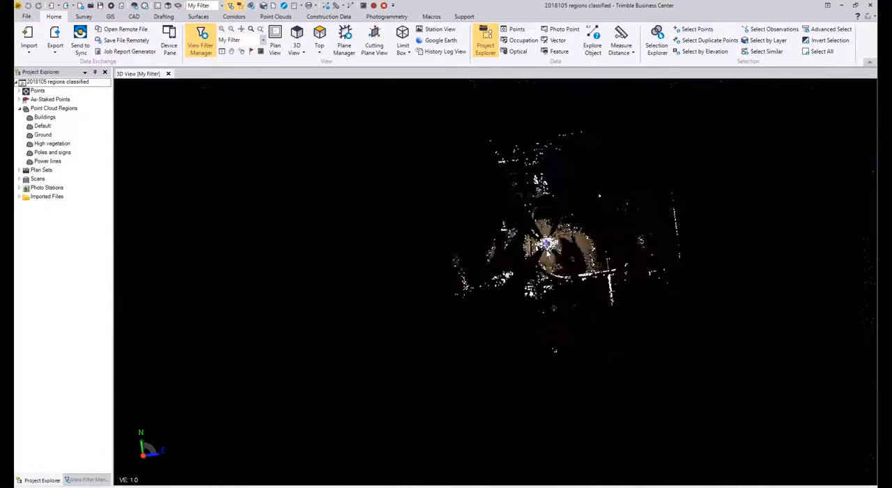
pyautogui.click(591, 404)
pyautogui.click(400, 406)
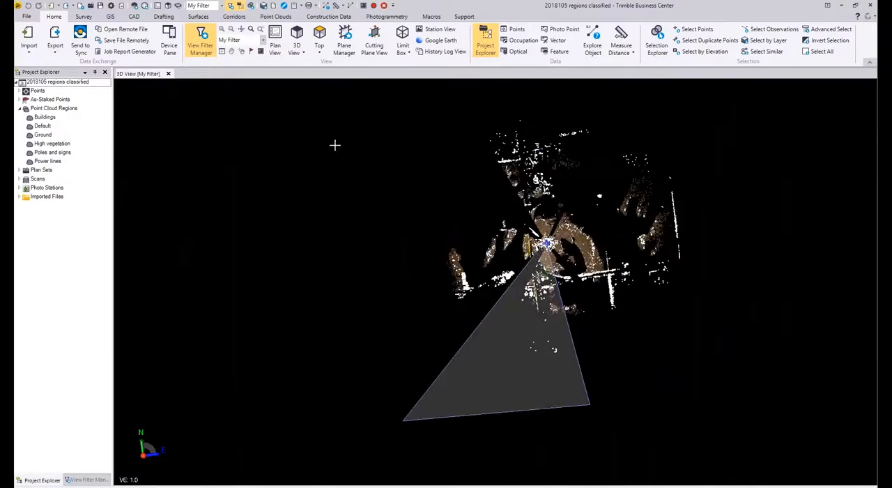
pyautogui.click(354, 144)
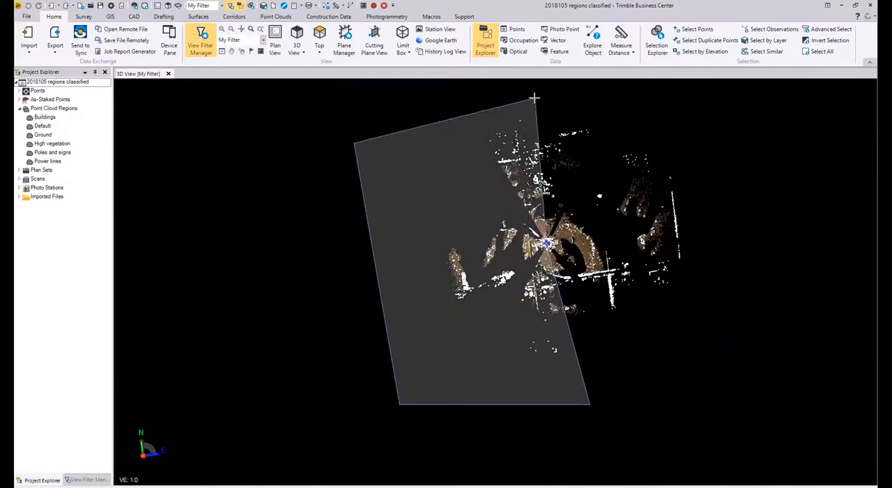
pyautogui.rightClick(532, 103)
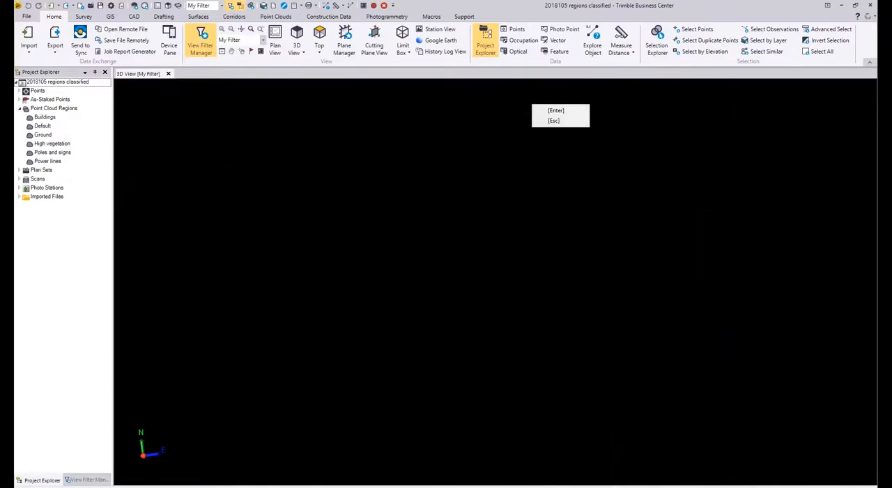
pyautogui.click(548, 110)
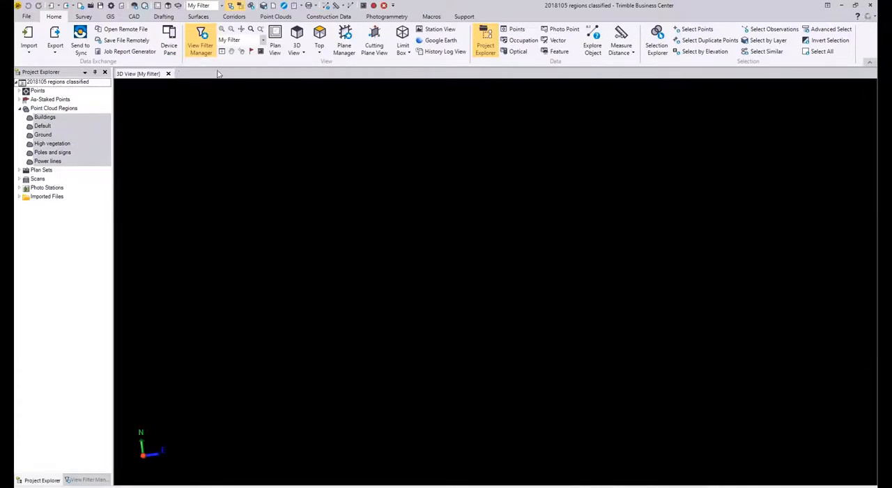
# Step: Create a point cloud region named trash from the selected points
pyautogui.click(275, 16)
pyautogui.click(132, 46)
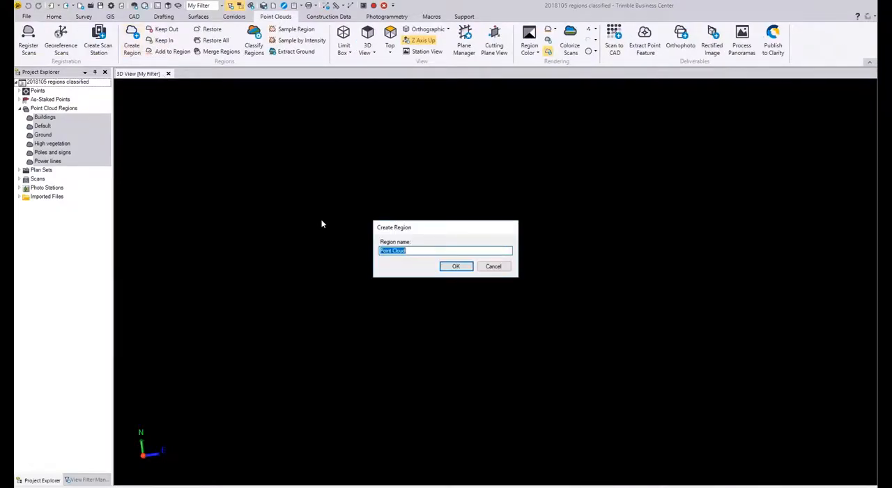
pyautogui.write('trash')
pyautogui.press('Return')
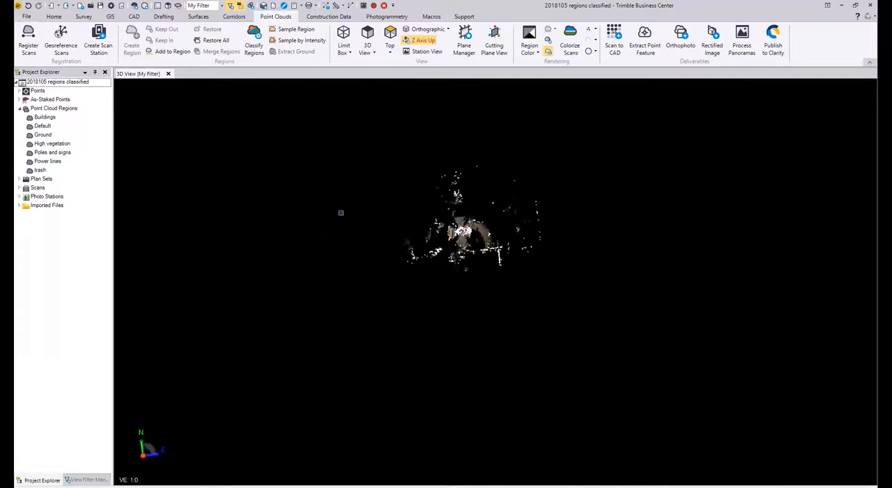
# Step: Hide the trash point cloud region in the 3D view
pyautogui.scroll(-1, 346, 214)
pyautogui.scroll(7, 473, 239)
pyautogui.scroll(2, 472, 230)
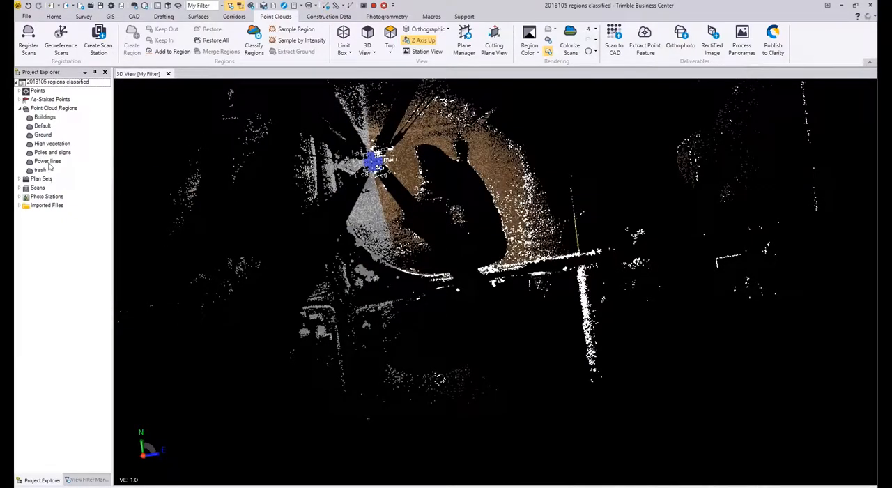
pyautogui.rightClick(42, 171)
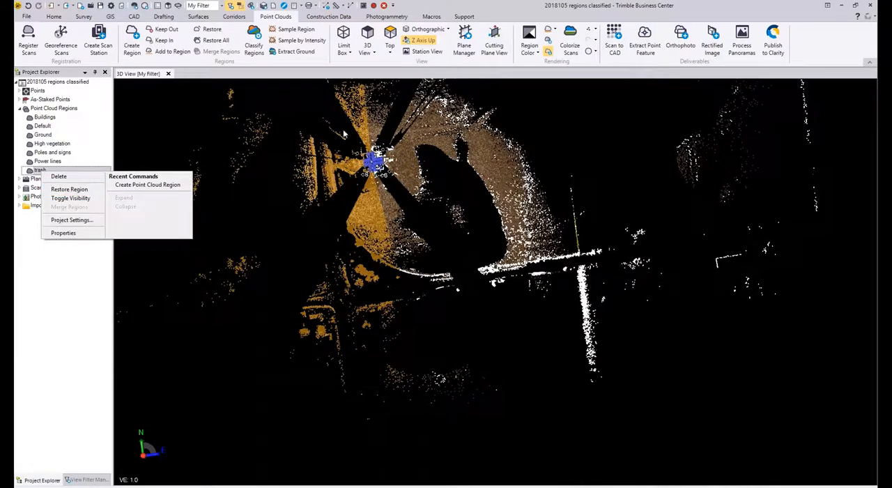
pyautogui.click(70, 198)
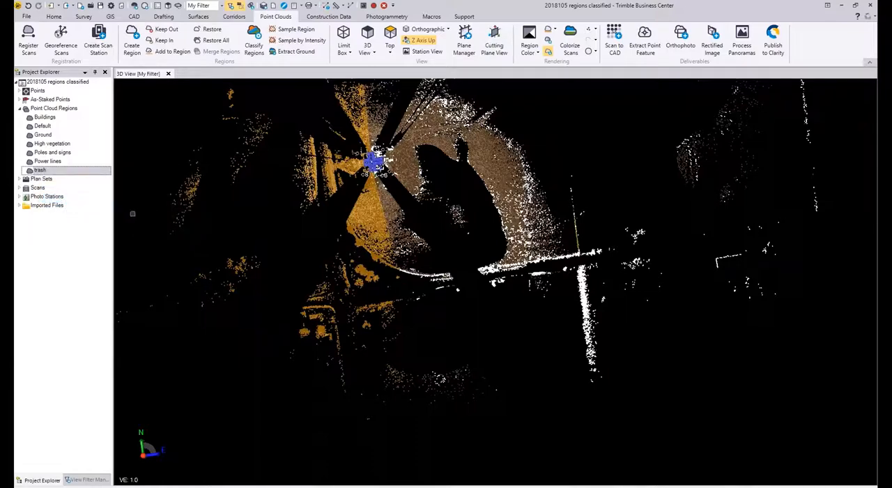
# Step: Start a selection polygon at the north wing's end, following the building's outline around the east wing to the inner corner with the south wing
pyautogui.scroll(5, 378, 89)
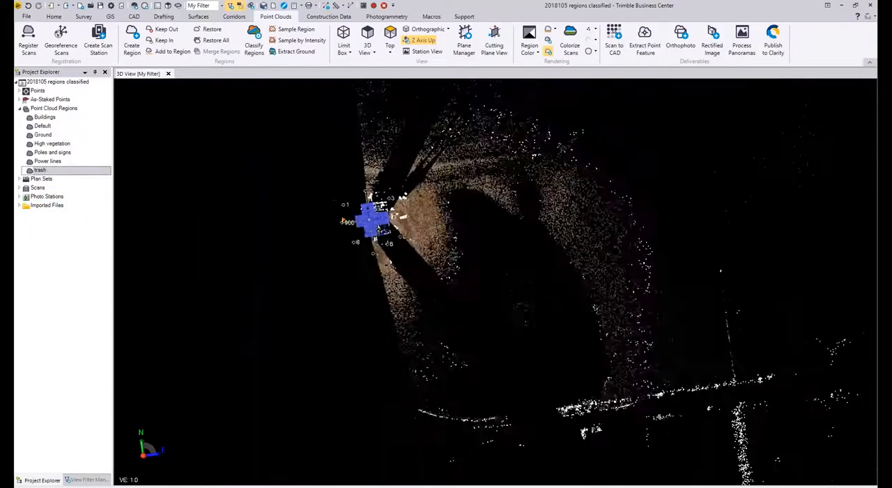
pyautogui.scroll(10, 343, 222)
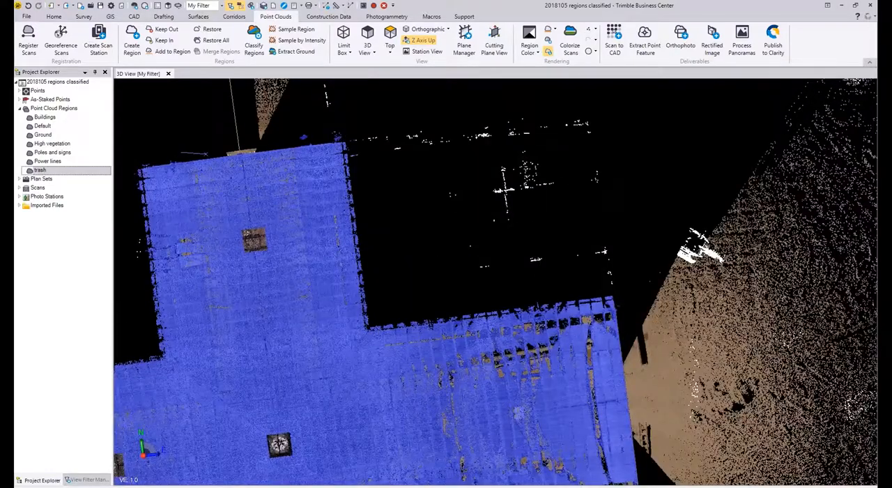
pyautogui.click(348, 139)
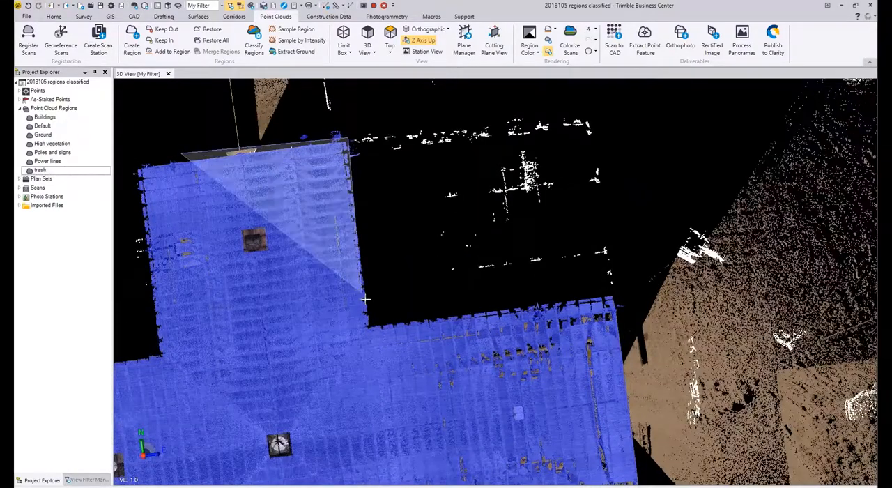
pyautogui.click(368, 322)
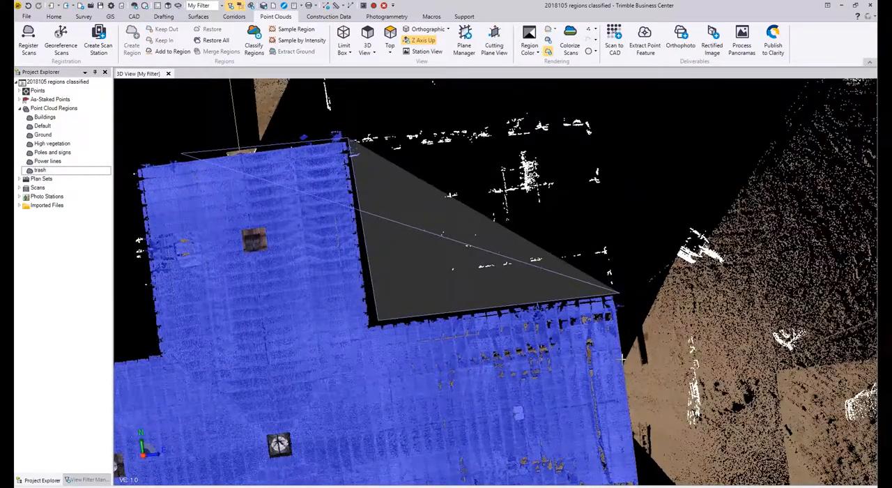
pyautogui.click(619, 292)
pyautogui.moveTo(625, 352); pyautogui.dragTo(589, 177, button='middle')
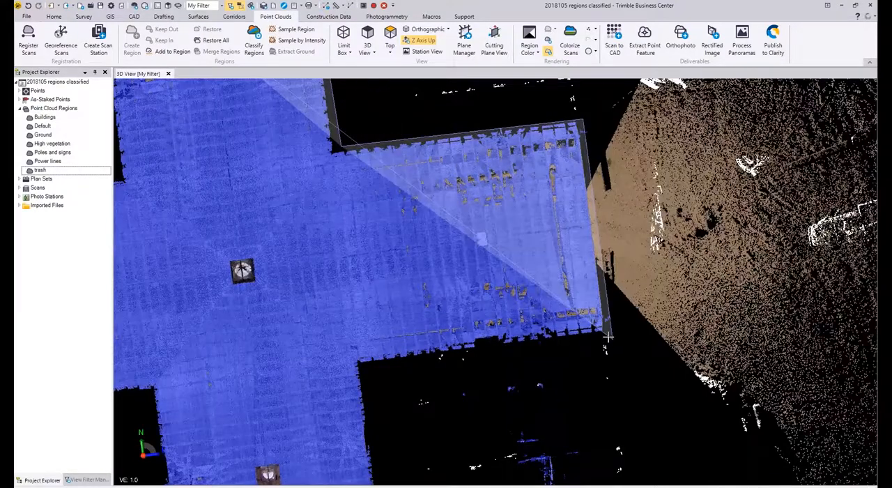
pyautogui.click(605, 339)
pyautogui.click(368, 364)
# Step: Continue the selection polygon down the south wing's east side, along its end wall and out to the south
pyautogui.moveTo(380, 468); pyautogui.dragTo(382, 192, button='middle')
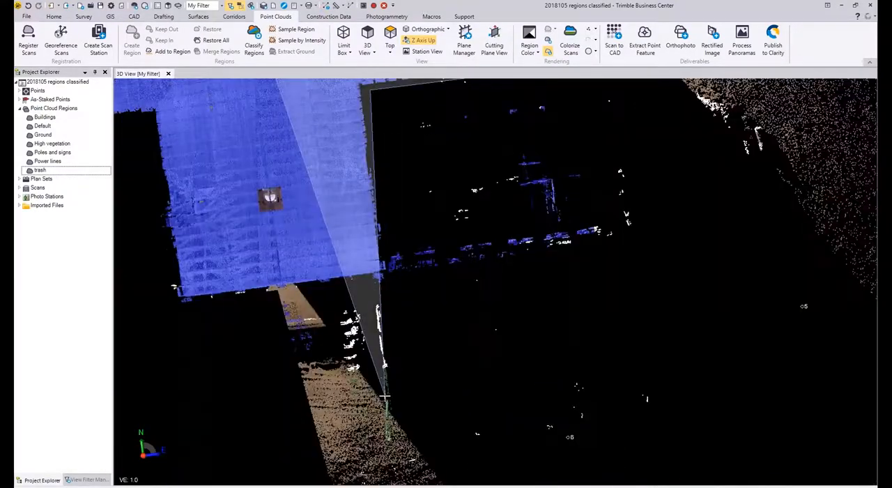
pyautogui.scroll(3, 381, 283)
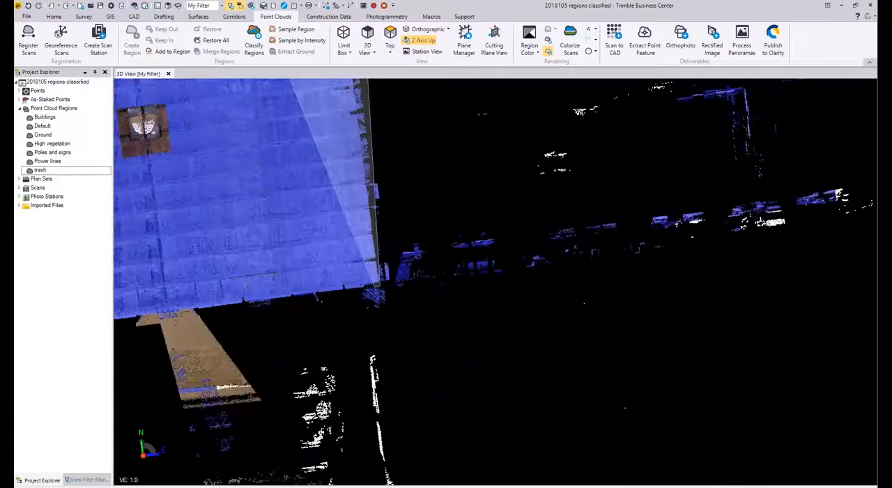
pyautogui.click(378, 285)
pyautogui.click(133, 320)
pyautogui.moveTo(121, 419); pyautogui.dragTo(441, 213, button='middle')
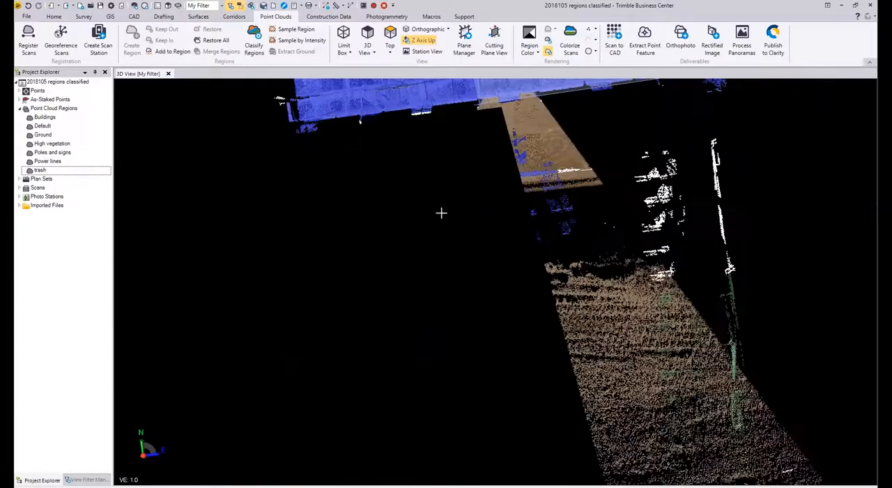
pyautogui.click(408, 272)
# Step: Extend the selection polygon far around the scattered points south, east and north of the building and complete the selection
pyautogui.scroll(-3, 408, 272)
pyautogui.moveTo(433, 347); pyautogui.dragTo(434, 164, button='middle')
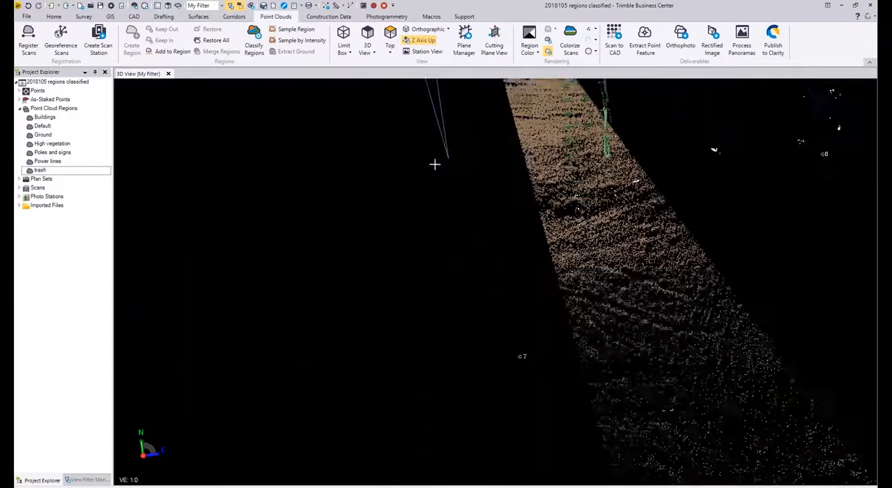
pyautogui.scroll(-5, 413, 244)
pyautogui.scroll(-5, 413, 246)
pyautogui.scroll(-3, 399, 272)
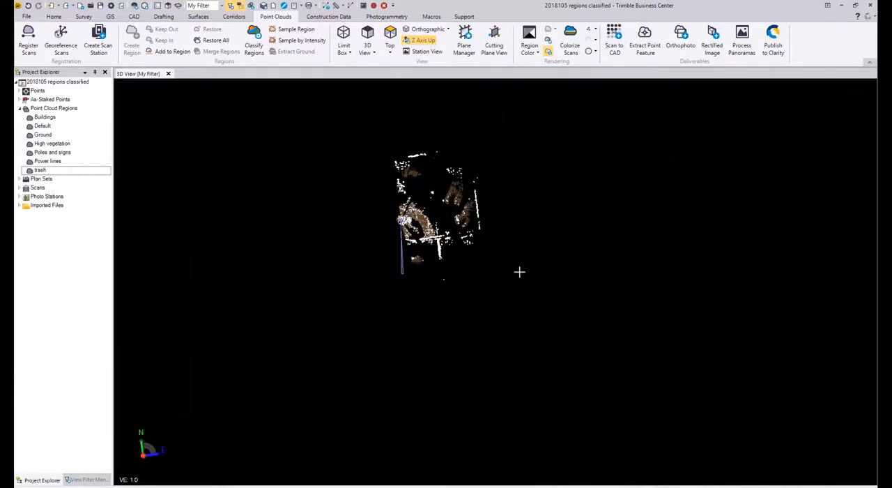
pyautogui.click(515, 271)
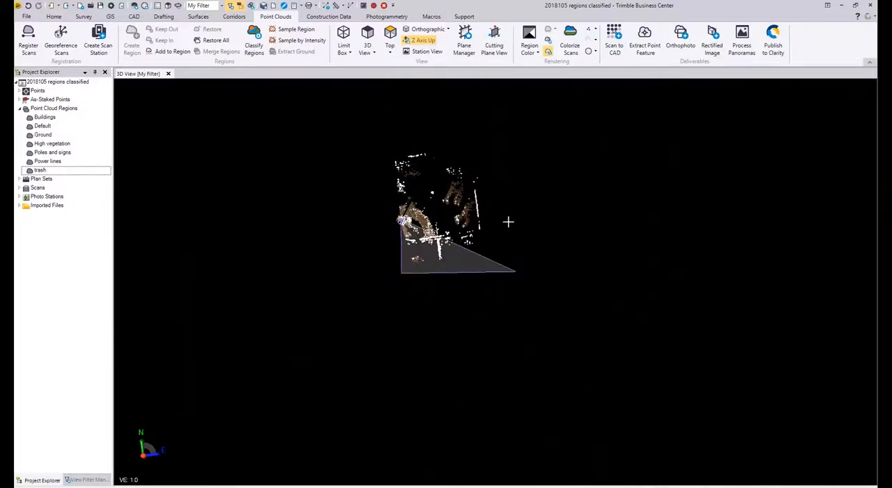
pyautogui.click(486, 136)
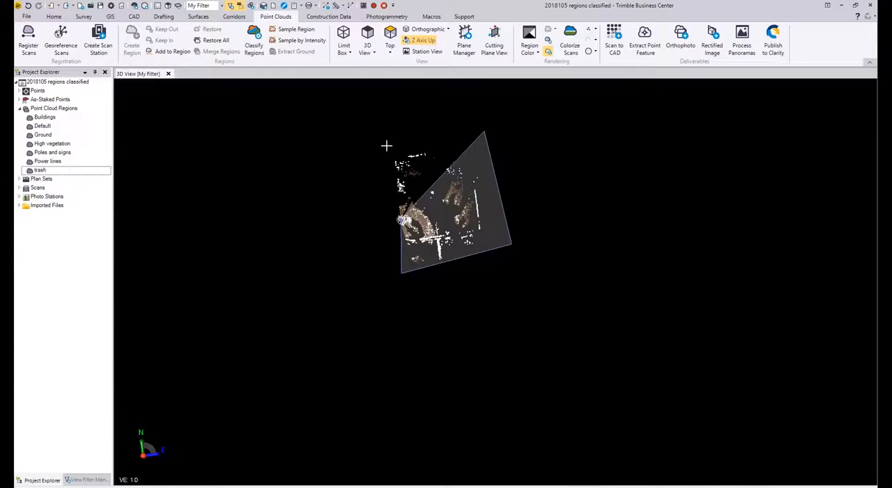
pyautogui.click(388, 146)
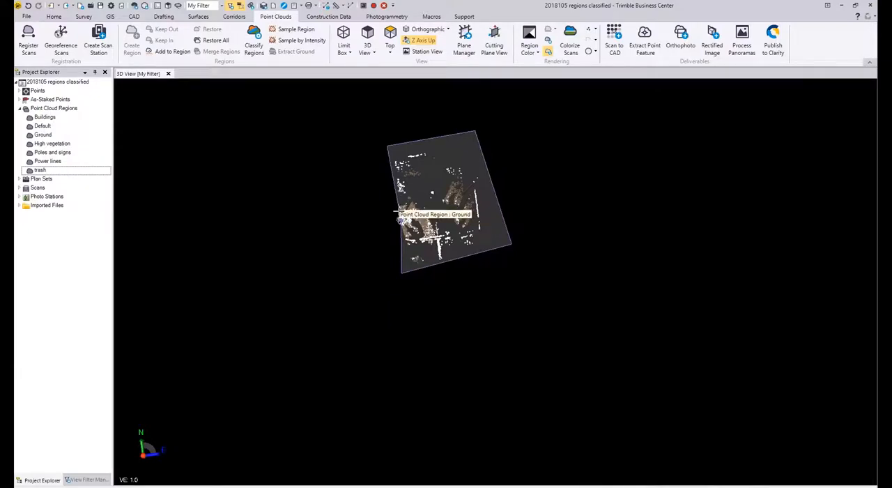
pyautogui.scroll(5, 398, 218)
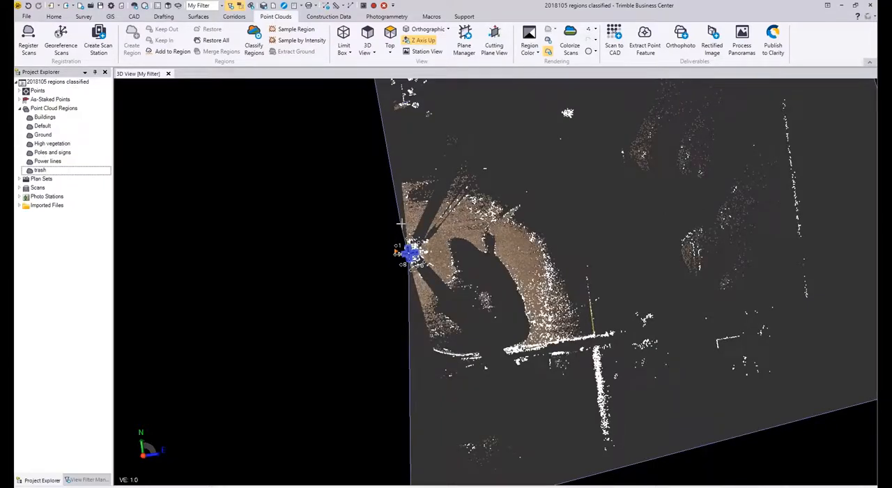
pyautogui.rightClick(401, 223)
pyautogui.click(411, 230)
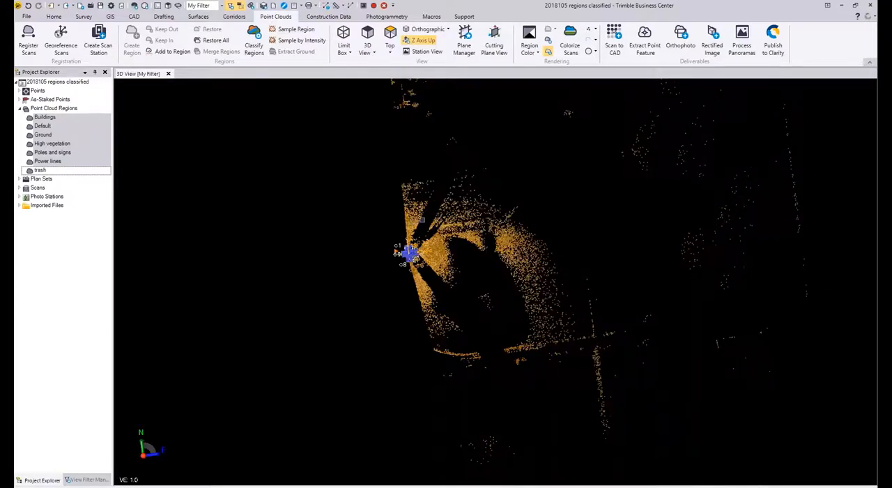
# Step: Add the selected scan points to the trash region
pyautogui.click(173, 53)
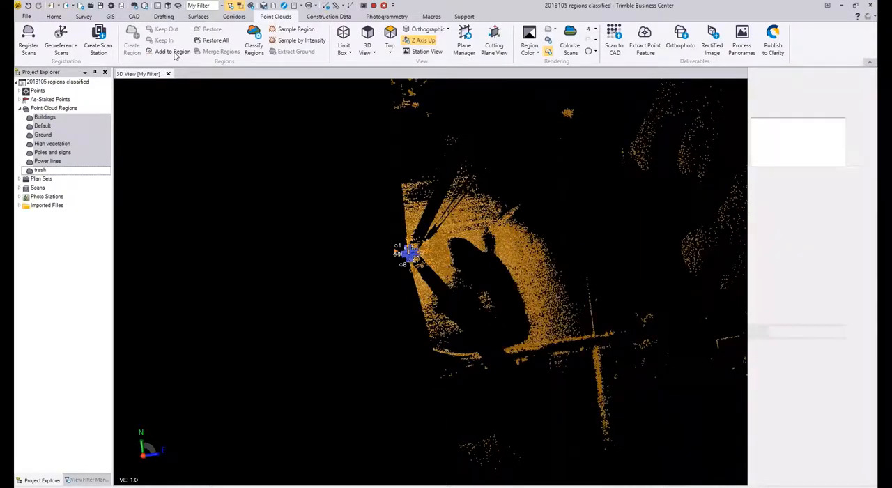
pyautogui.click(793, 152)
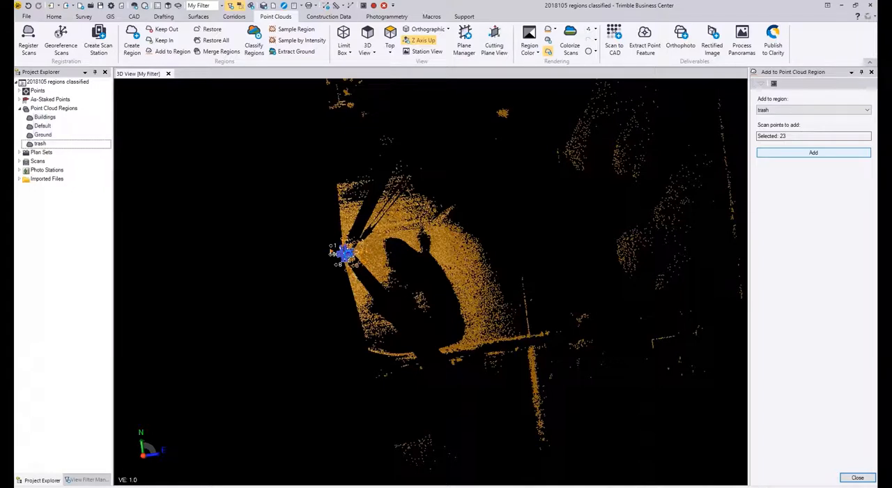
# Step: Inspect the whole remaining building from above and from oblique angles for leftover surrounding points
pyautogui.scroll(5, 343, 252)
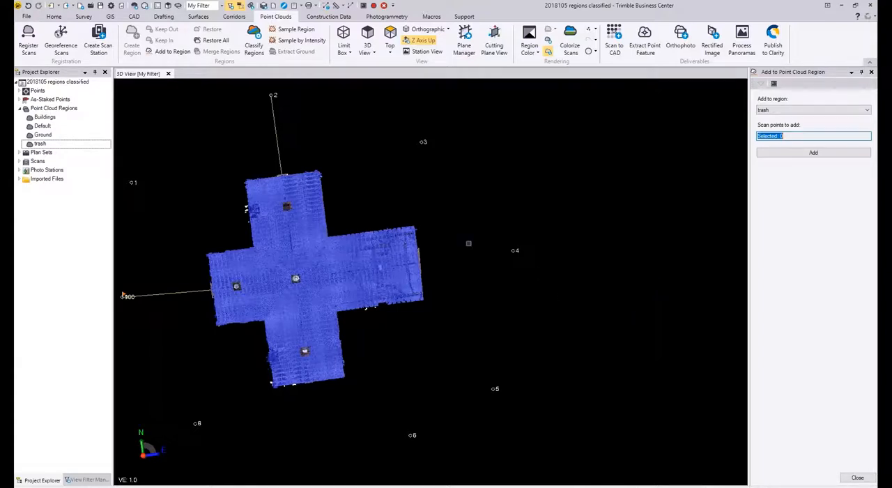
pyautogui.moveTo(479, 277); pyautogui.dragTo(551, 274, button='middle')
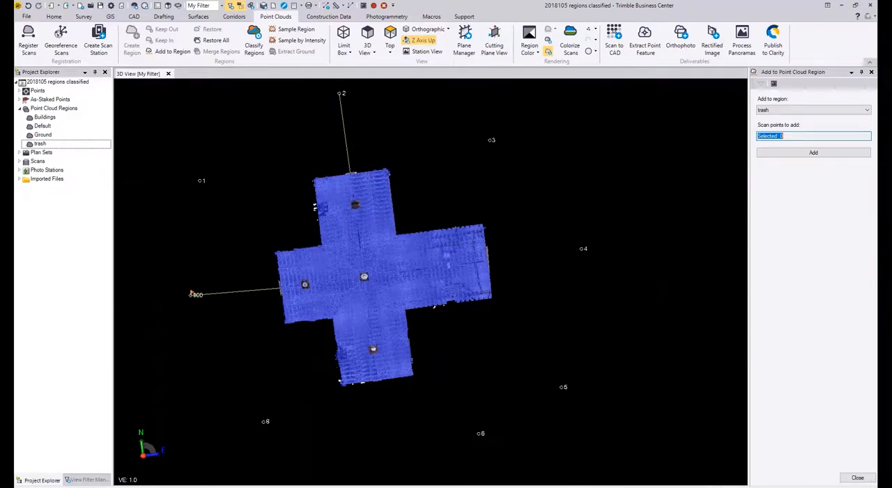
pyautogui.moveTo(453, 261); pyautogui.dragTo(494, 233, button='right')
pyautogui.scroll(-1, 451, 264)
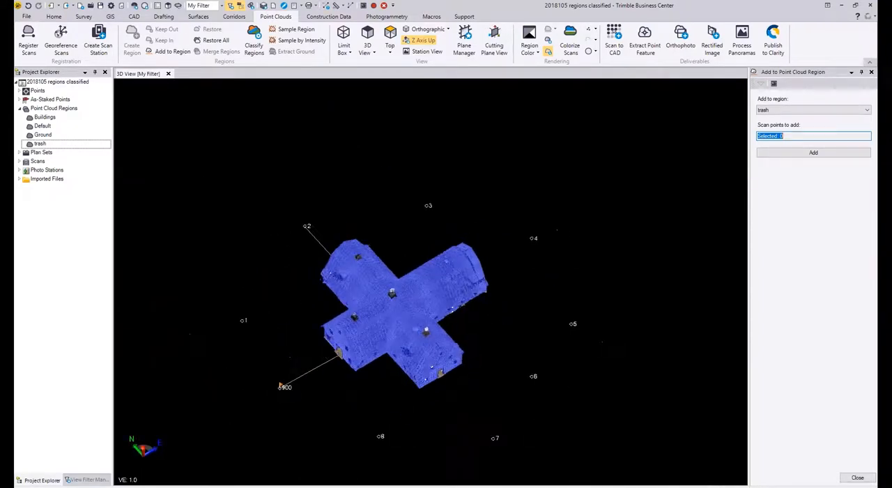
pyautogui.scroll(2, 415, 329)
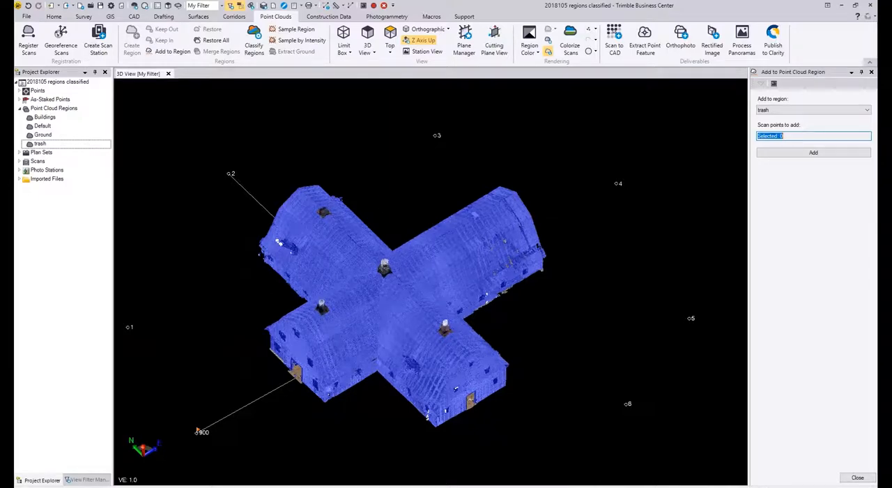
pyautogui.scroll(5, 304, 391)
pyautogui.scroll(-5, 440, 329)
pyautogui.moveTo(440, 330); pyautogui.dragTo(465, 322, button='right')
pyautogui.scroll(1, 444, 316)
pyautogui.scroll(-1, 408, 263)
pyautogui.moveTo(409, 264); pyautogui.dragTo(588, 215, button='middle')
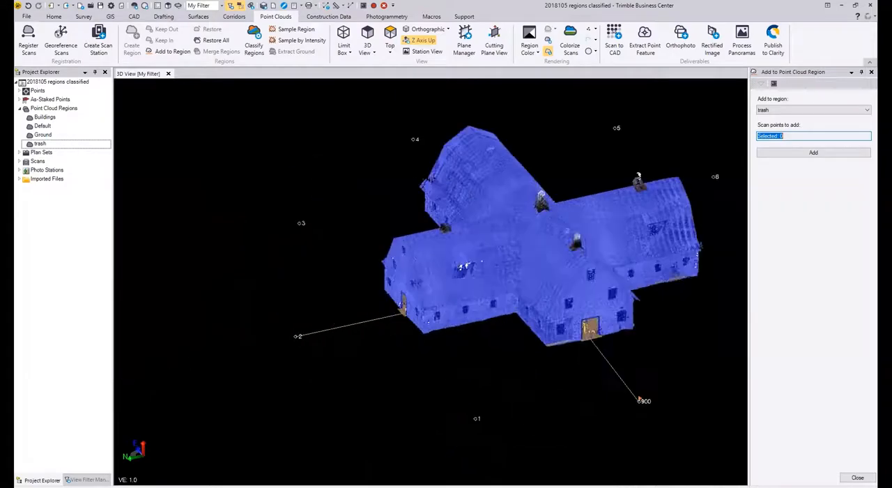
# Step: Examine the roofs and the west wing's end wall with its doorway up close
pyautogui.scroll(5, 571, 270)
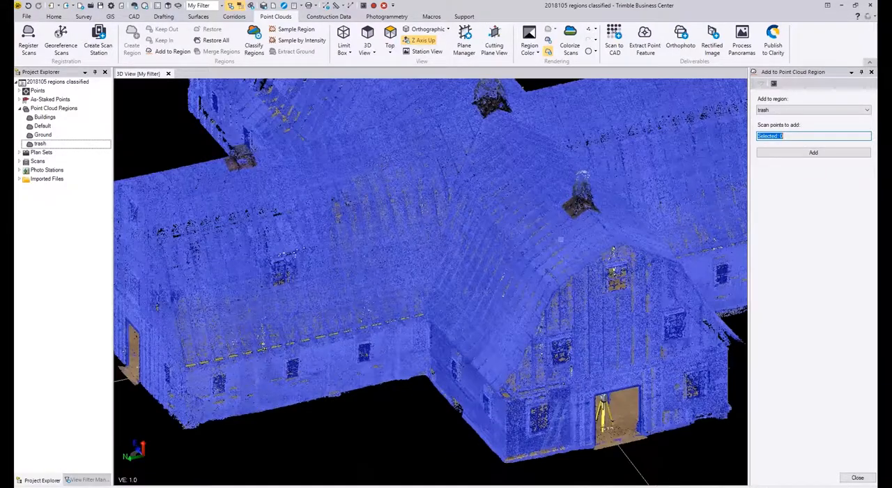
pyautogui.scroll(-1, 561, 238)
pyautogui.scroll(-2, 566, 226)
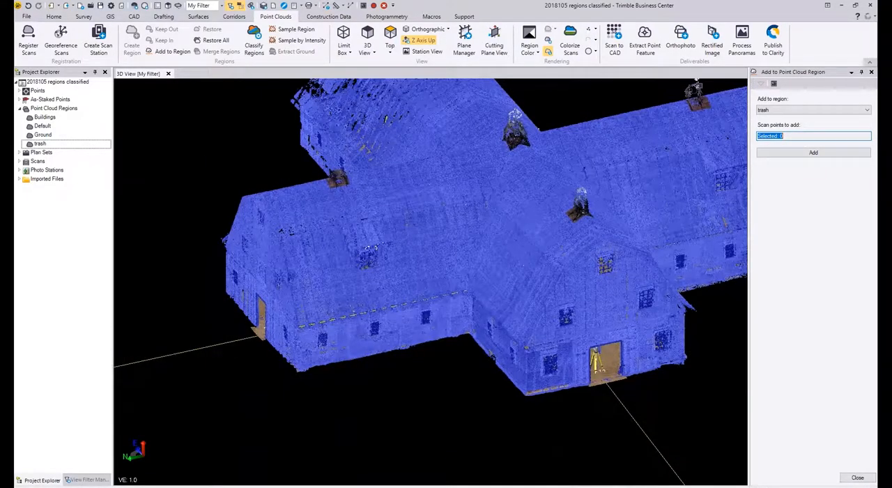
pyautogui.moveTo(679, 148); pyautogui.dragTo(569, 170, button='middle')
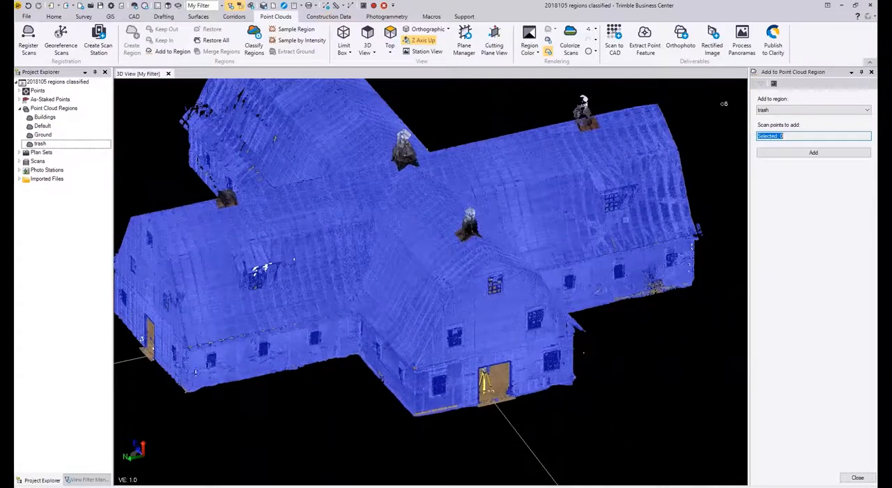
pyautogui.scroll(3, 464, 387)
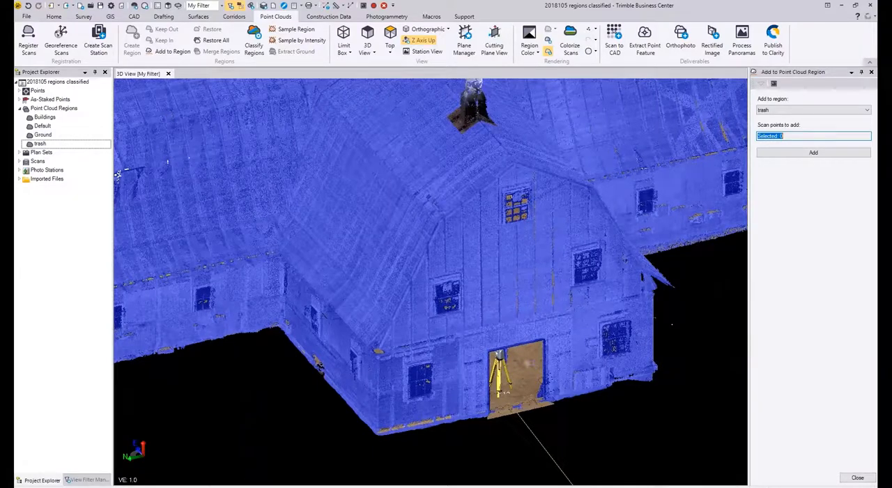
pyautogui.scroll(-5, 530, 362)
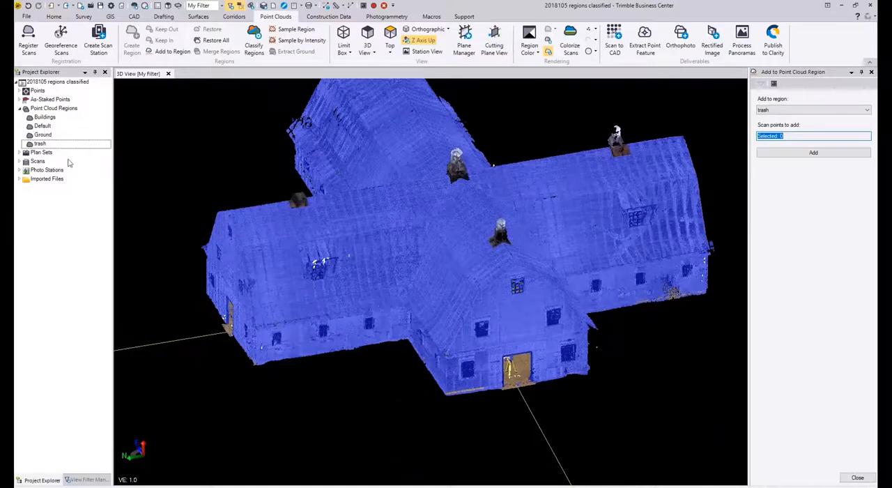
# Step: Highlight the Default region's points to check which parts of the building they cover
pyautogui.click(43, 125)
pyautogui.rightClick(43, 126)
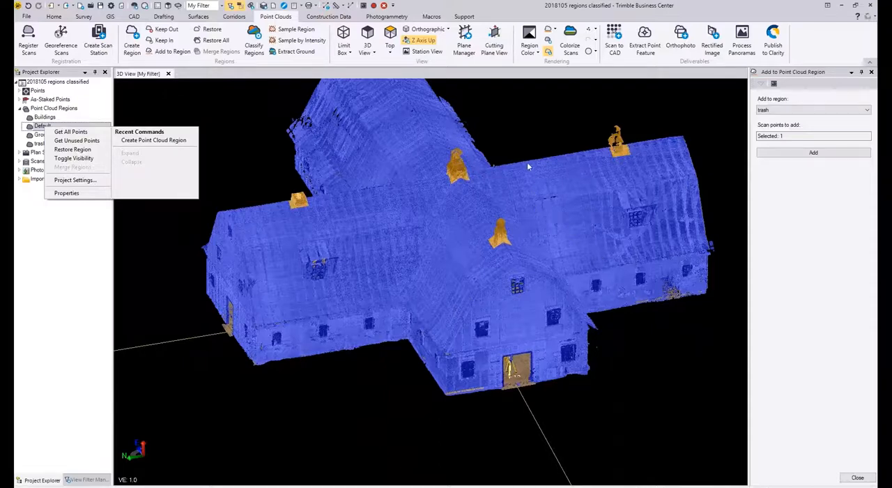
pyautogui.click(205, 152)
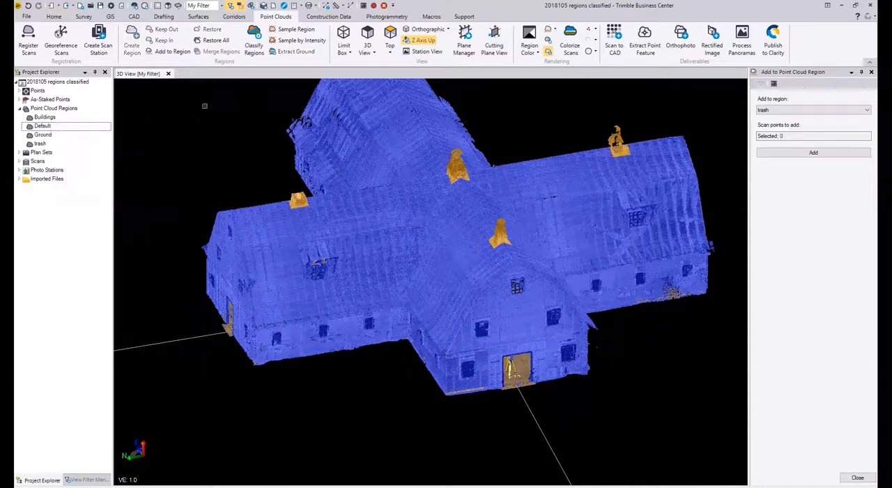
# Step: Show the view filter's point cloud region visibility settings and examine the building from its north and east sides
pyautogui.click(82, 480)
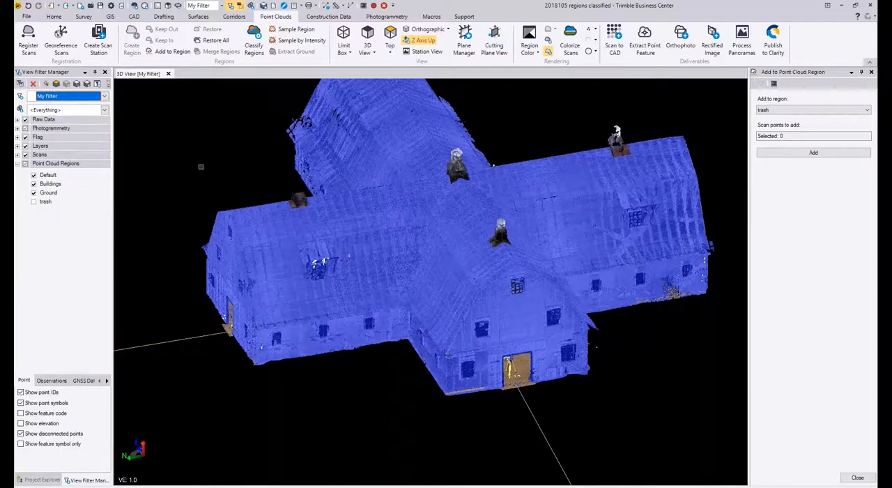
pyautogui.moveTo(332, 197)
pyautogui.mouseDown(button='right')
pyautogui.moveTo(282, 194)
pyautogui.moveTo(345, 194)
pyautogui.moveTo(400, 221)
pyautogui.moveTo(418, 194)
pyautogui.moveTo(484, 179)
pyautogui.mouseUp(button='right')
pyautogui.scroll(-2, 465, 249)
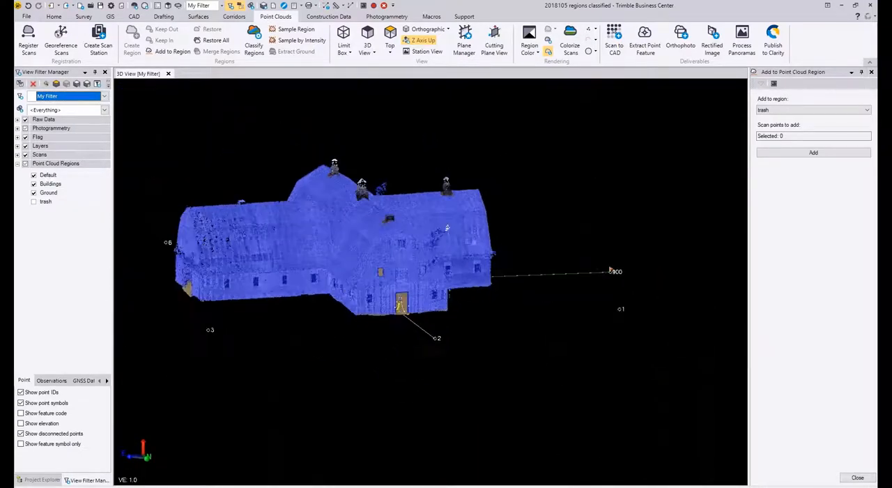
pyautogui.moveTo(446, 228); pyautogui.dragTo(542, 276, button='right')
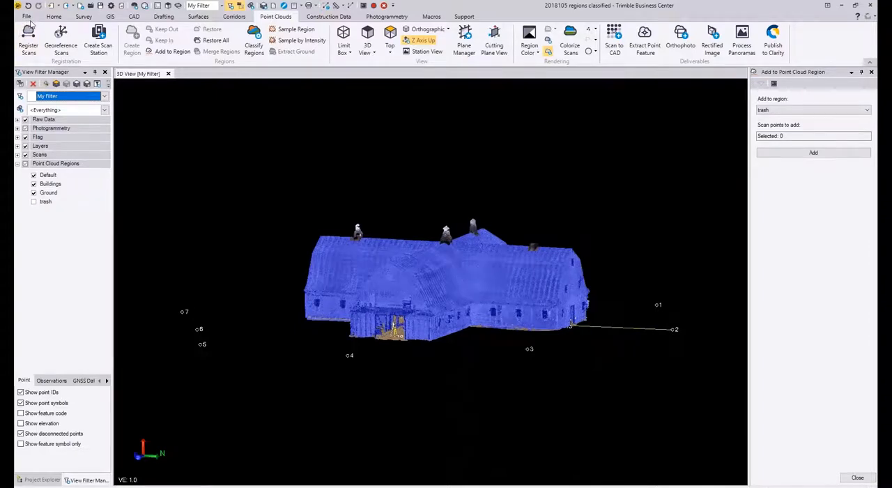
pyautogui.click(26, 16)
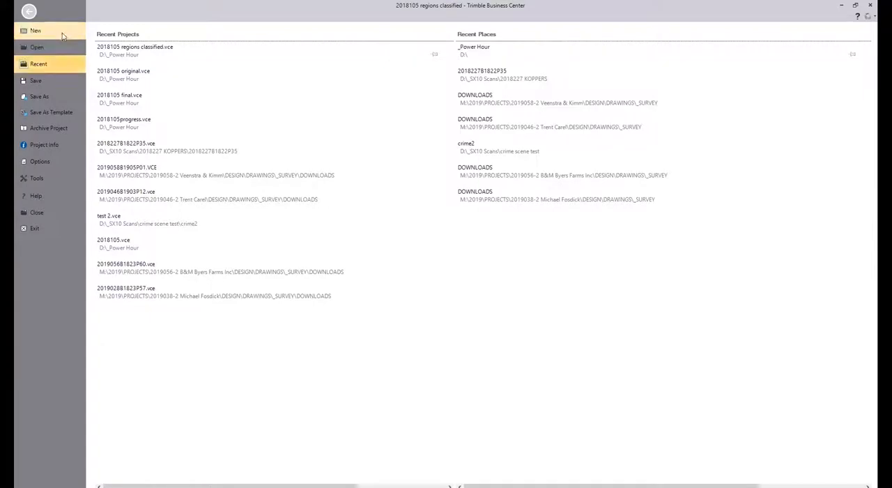
pyautogui.click(29, 11)
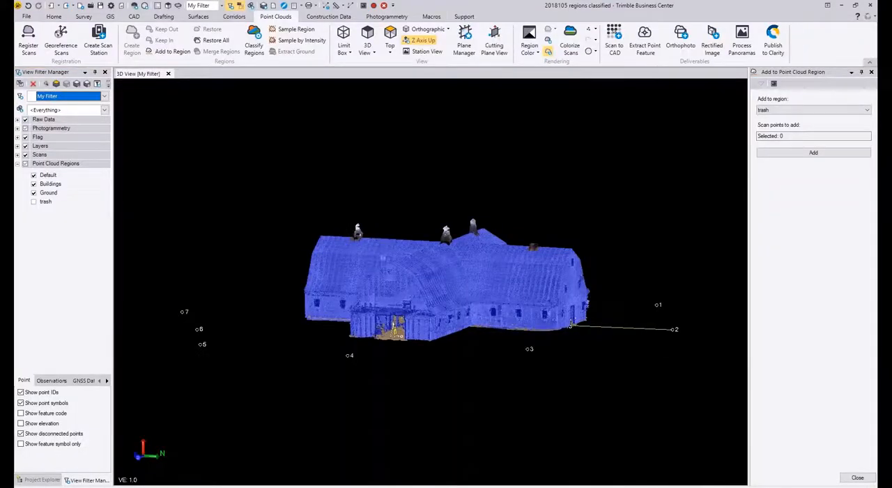
# Step: Render the point cloud in True Color instead of by region and examine the building's wings from several sides
pyautogui.moveTo(438, 325); pyautogui.dragTo(409, 329, button='right')
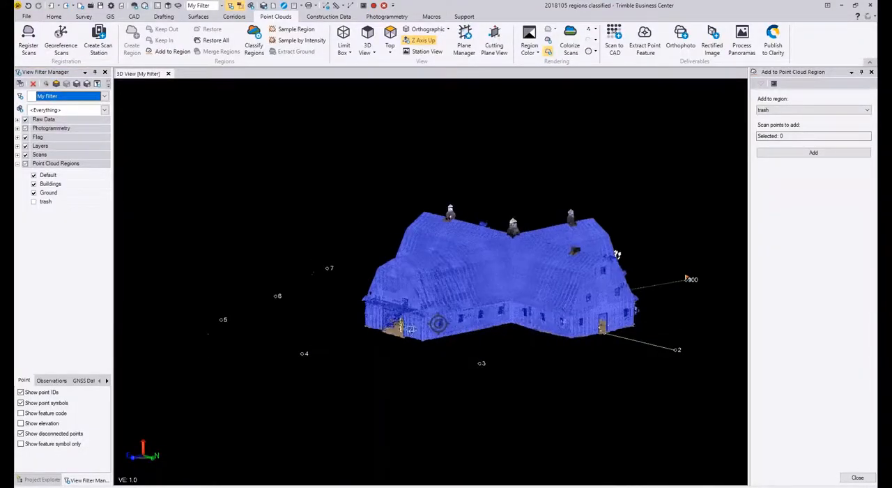
pyautogui.scroll(4, 457, 314)
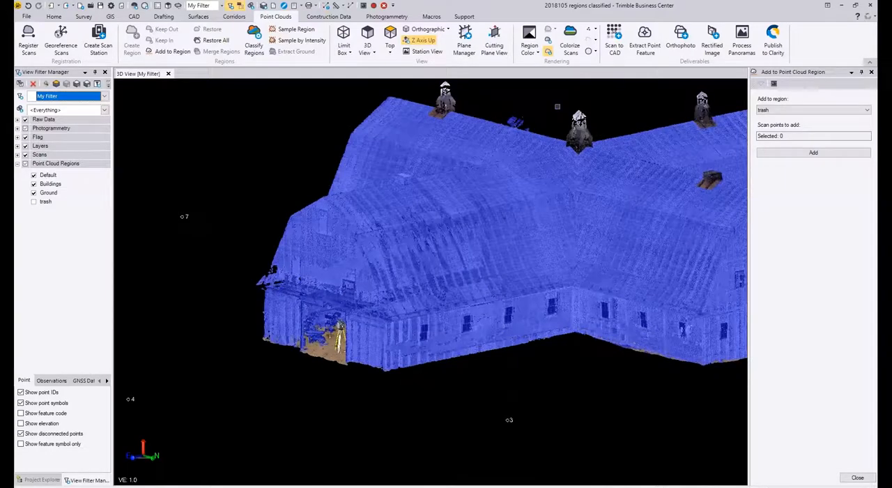
pyautogui.click(537, 56)
pyautogui.click(539, 105)
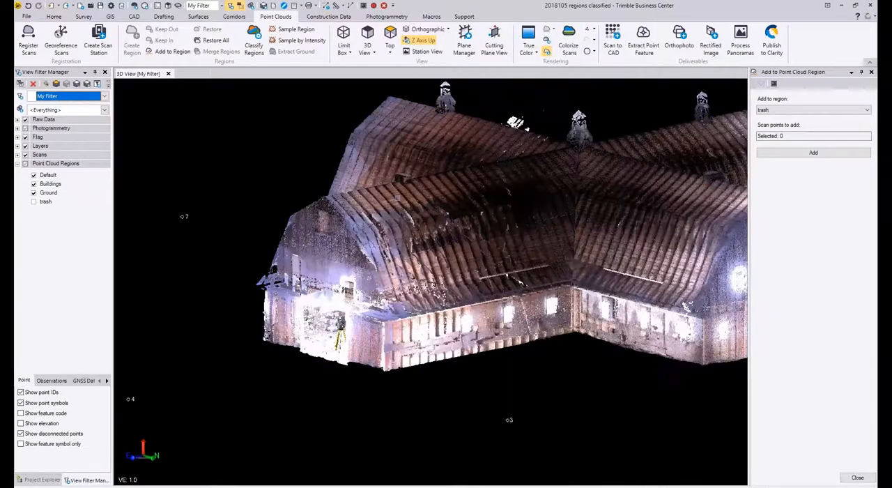
pyautogui.moveTo(426, 222); pyautogui.dragTo(456, 213, button='right')
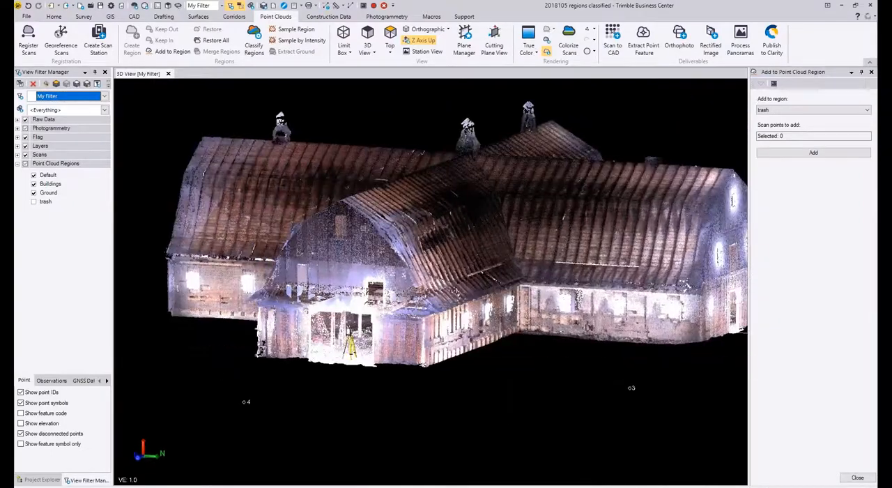
pyautogui.moveTo(363, 229); pyautogui.dragTo(412, 234, button='right')
pyautogui.moveTo(188, 227); pyautogui.dragTo(485, 255, button='middle')
pyautogui.moveTo(484, 254); pyautogui.dragTo(580, 257, button='right')
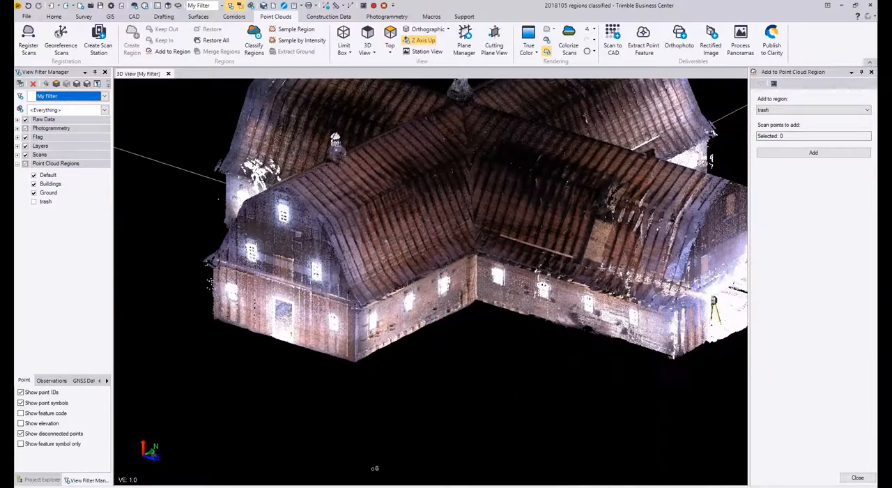
pyautogui.moveTo(279, 257); pyautogui.dragTo(411, 281, button='middle')
pyautogui.moveTo(412, 281); pyautogui.dragTo(455, 274, button='right')
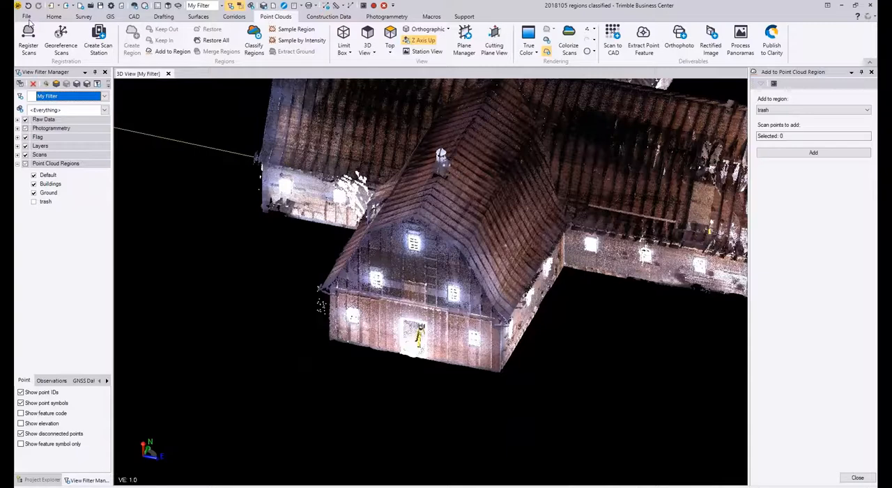
# Step: Import the exterior roof point cloud file 2018105 Exterior Roof_all .las from the Point cloud data folder
pyautogui.click(56, 17)
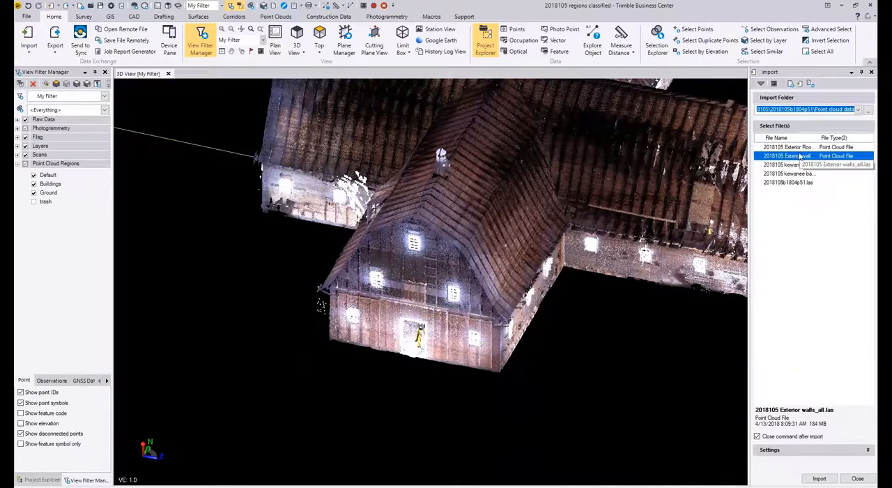
pyautogui.click(799, 152)
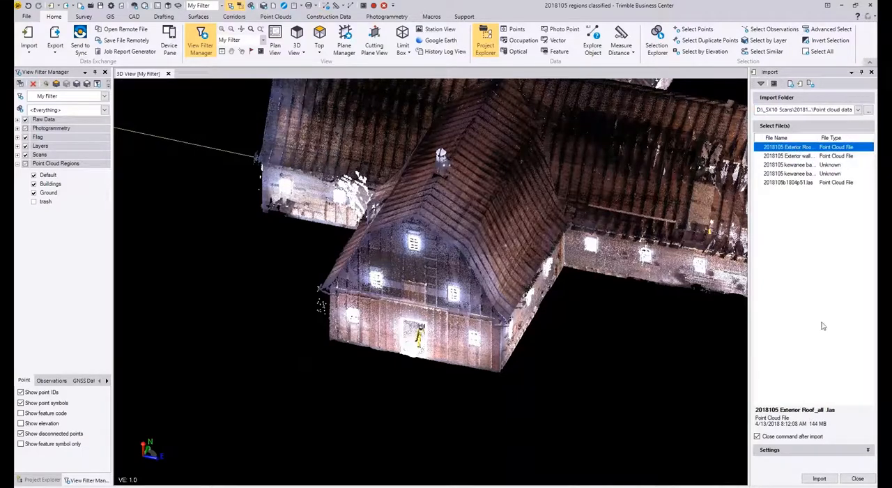
pyautogui.click(819, 478)
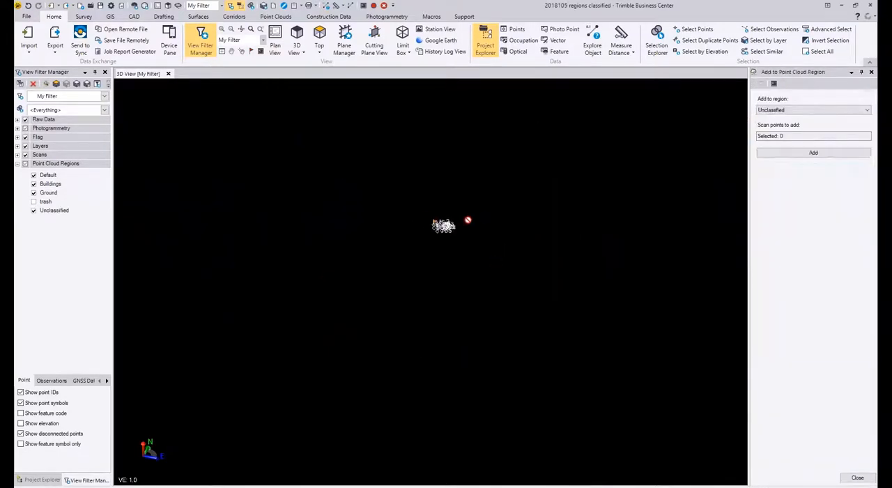
# Step: Examine the imported exterior roof points over the building from above and from its different sides
pyautogui.scroll(2, 407, 225)
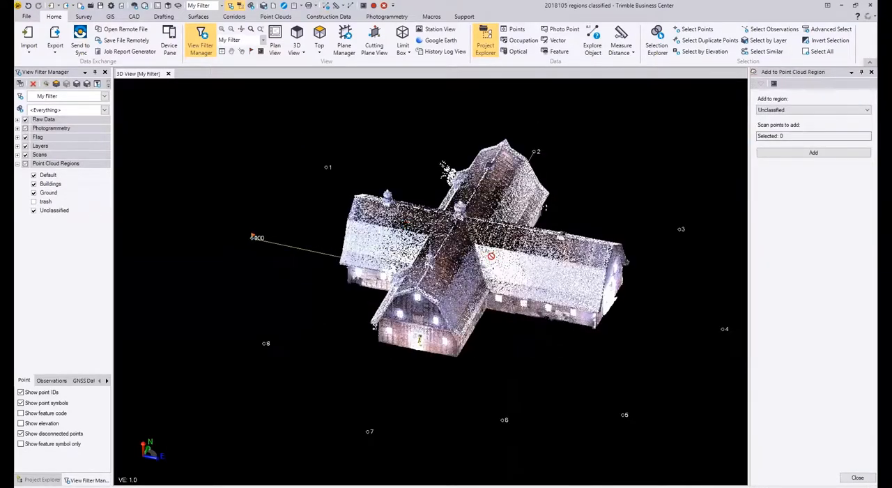
pyautogui.moveTo(494, 268); pyautogui.dragTo(539, 274, button='right')
pyautogui.scroll(-2, 539, 273)
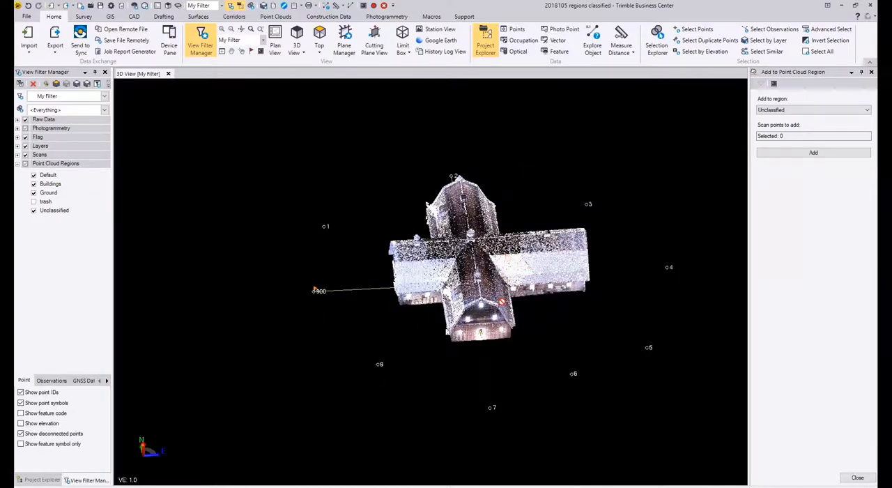
pyautogui.moveTo(479, 246); pyautogui.dragTo(554, 275, button='right')
pyautogui.moveTo(554, 275); pyautogui.dragTo(456, 220, button='middle')
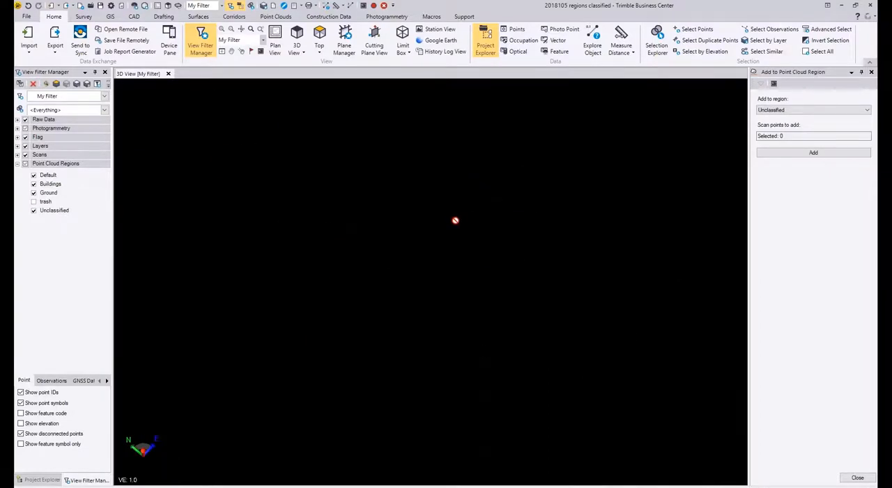
pyautogui.rightClick(455, 220)
pyautogui.moveTo(473, 297); pyautogui.dragTo(440, 295, button='middle')
pyautogui.scroll(-2, 440, 295)
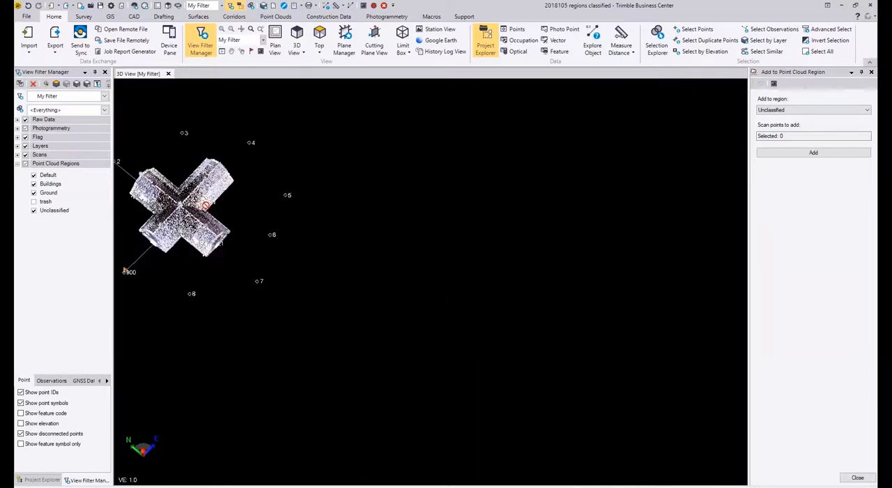
pyautogui.moveTo(185, 207); pyautogui.dragTo(194, 180, button='right')
pyautogui.scroll(4, 188, 218)
pyautogui.scroll(4, 188, 218)
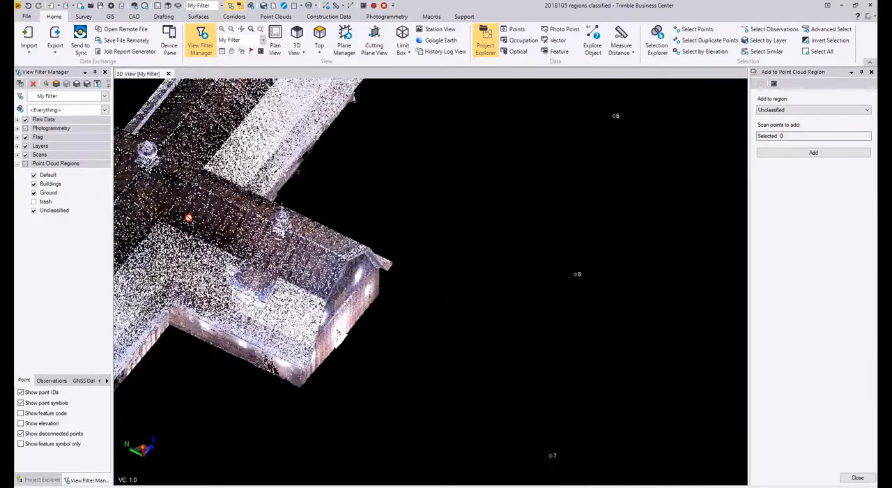
pyautogui.moveTo(188, 219); pyautogui.dragTo(624, 253, button='right')
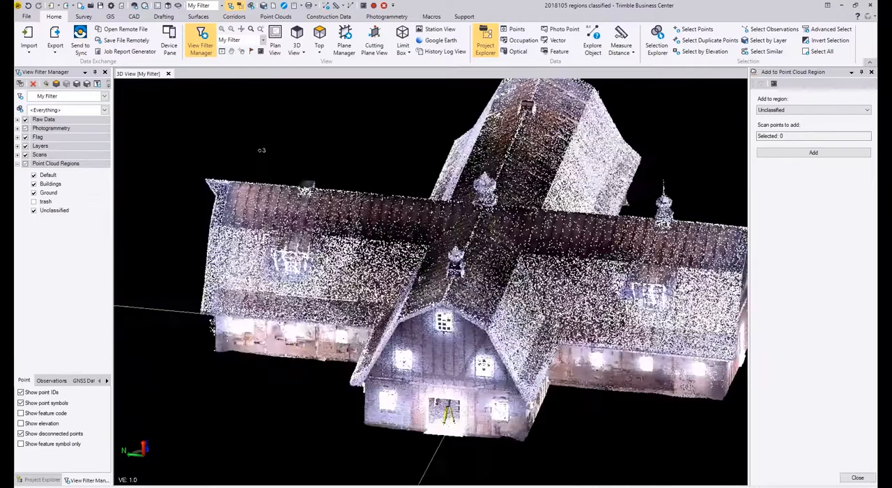
pyautogui.moveTo(376, 230); pyautogui.dragTo(393, 222, button='right')
pyautogui.scroll(2, 393, 222)
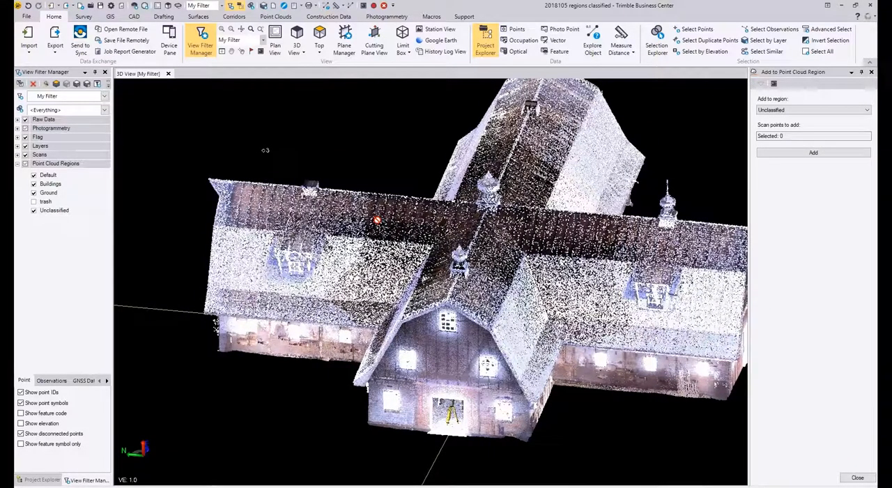
# Step: Rename the Unclassified point cloud region holding the roof scan to EX Roof and hide that region
pyautogui.click(53, 211)
pyautogui.rightClick(56, 210)
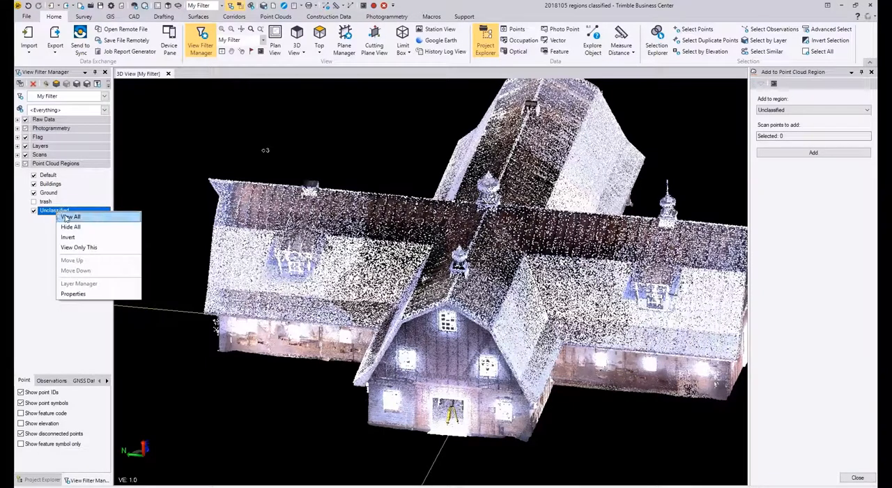
pyautogui.click(91, 294)
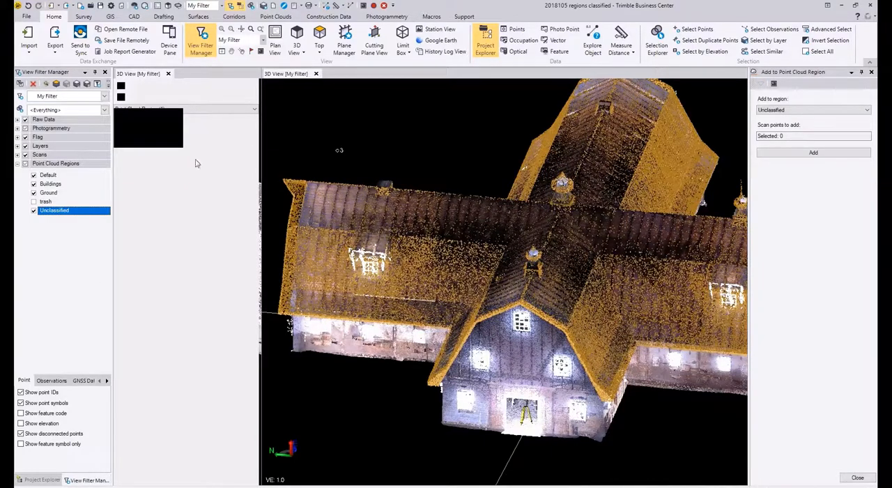
pyautogui.click(207, 131)
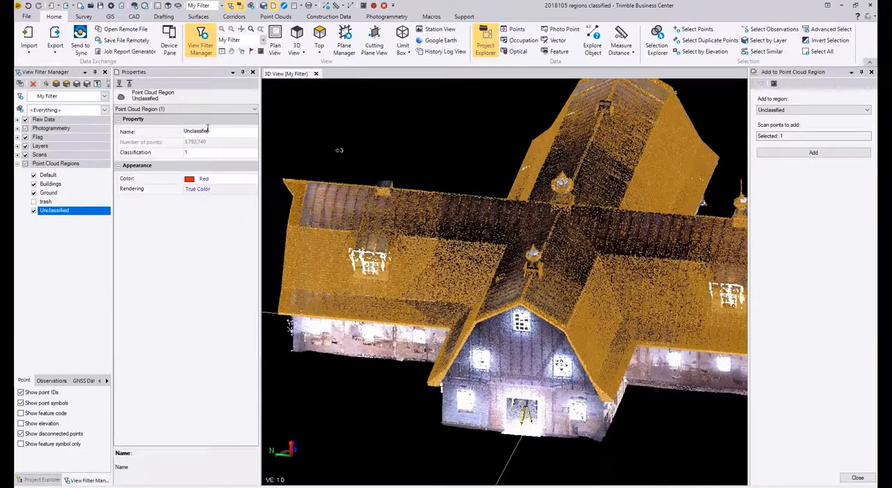
pyautogui.press('BackSpace')
pyautogui.press('BackSpace')
pyautogui.press('BackSpace')
pyautogui.press('BackSpace')
pyautogui.press('BackSpace')
pyautogui.press('BackSpace')
pyautogui.press('BackSpace')
pyautogui.press('BackSpace')
pyautogui.press('BackSpace')
pyautogui.press('BackSpace')
pyautogui.press('BackSpace')
pyautogui.press('BackSpace')
pyautogui.write('EX Roof')
pyautogui.press('Return')
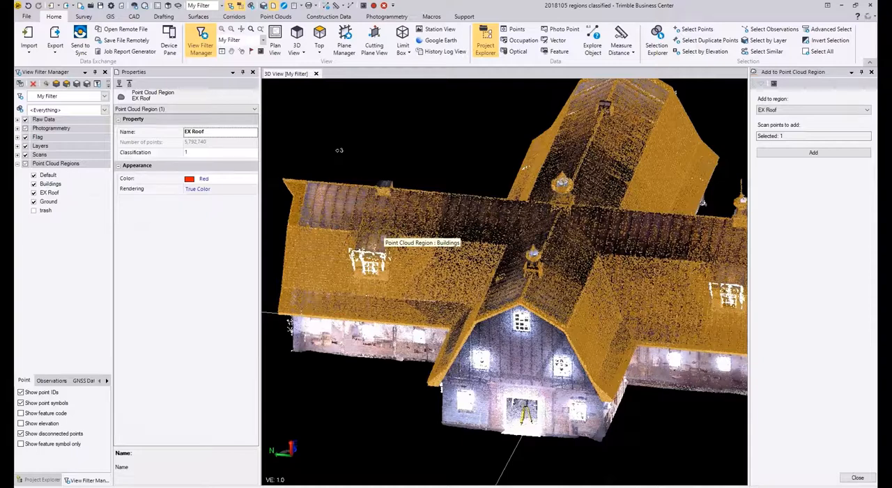
pyautogui.click(34, 192)
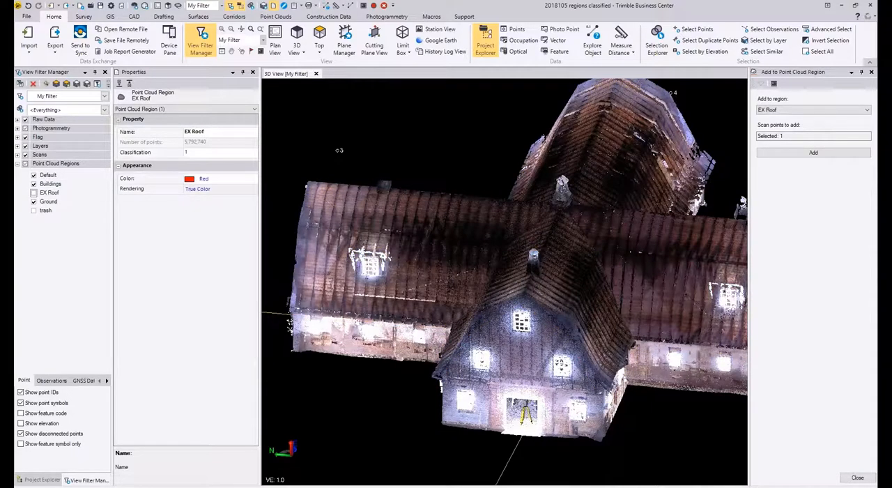
# Step: Import the exterior wall point cloud file 2018105 Exterior walls_all.las into the project
pyautogui.click(28, 36)
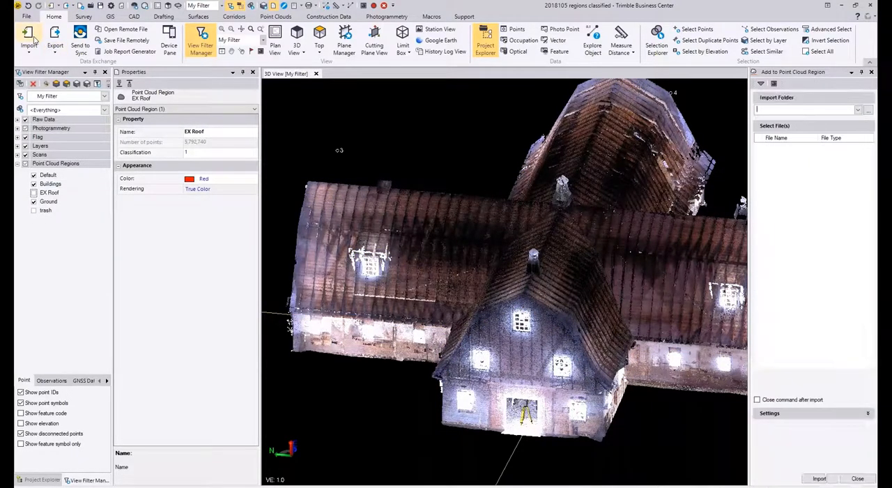
pyautogui.click(795, 156)
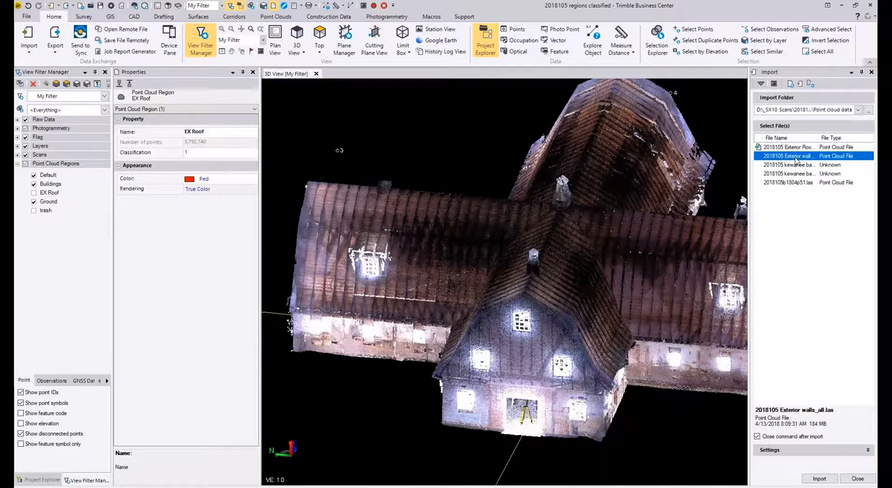
pyautogui.doubleClick(796, 157)
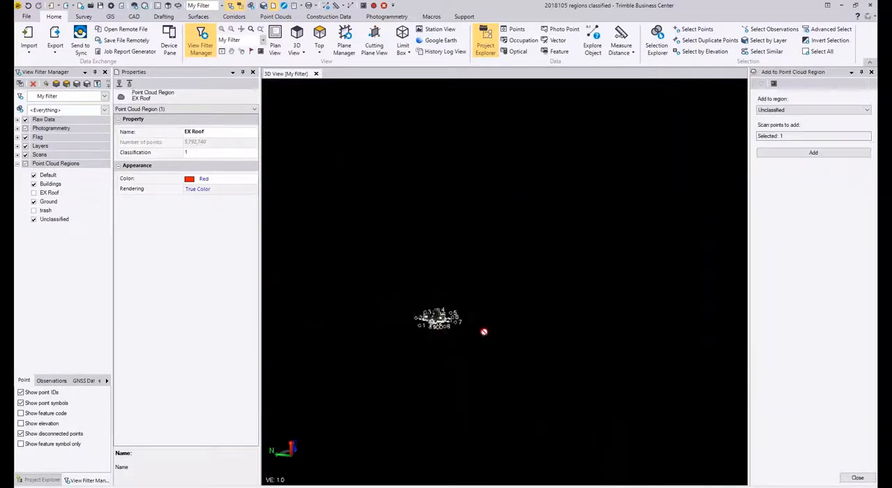
# Step: Examine the imported exterior wall points around the building's gable ends, windows and doorways up close
pyautogui.scroll(12, 362, 306)
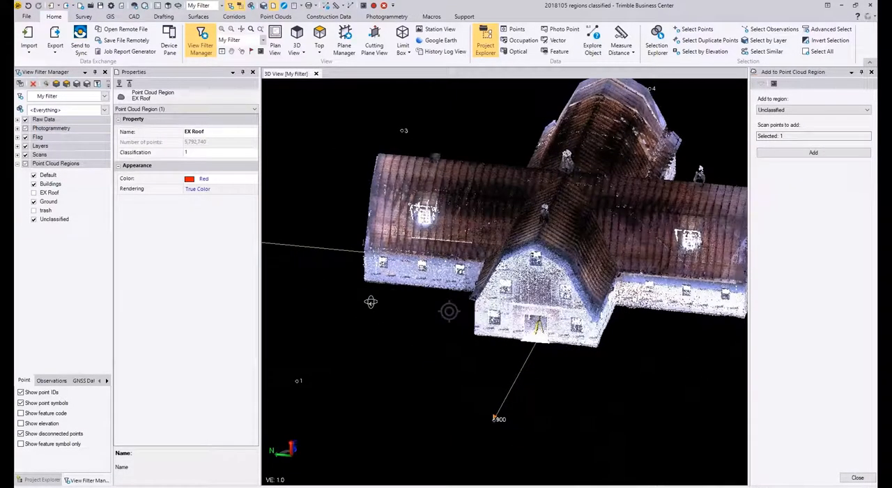
pyautogui.scroll(6, 498, 303)
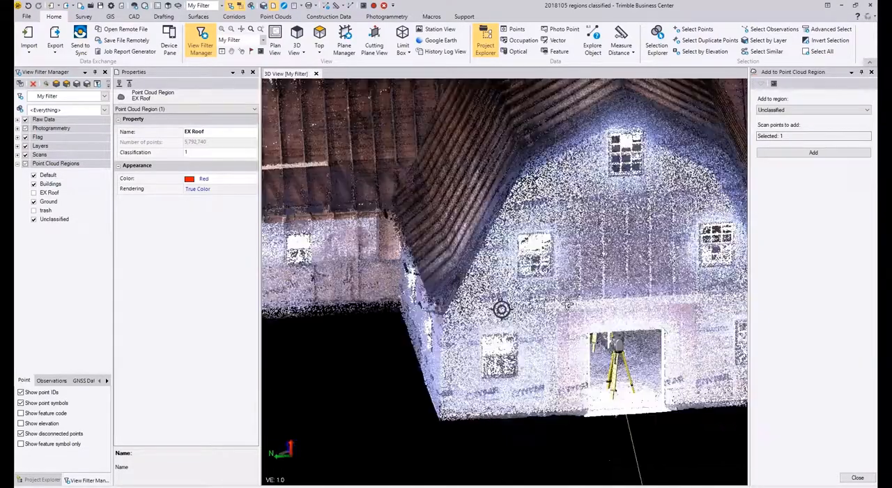
pyautogui.moveTo(568, 304); pyautogui.dragTo(628, 306, button='right')
pyautogui.moveTo(329, 354); pyautogui.dragTo(472, 293, button='middle')
pyautogui.moveTo(472, 292); pyautogui.dragTo(537, 296, button='right')
pyautogui.moveTo(369, 328); pyautogui.dragTo(508, 287, button='middle')
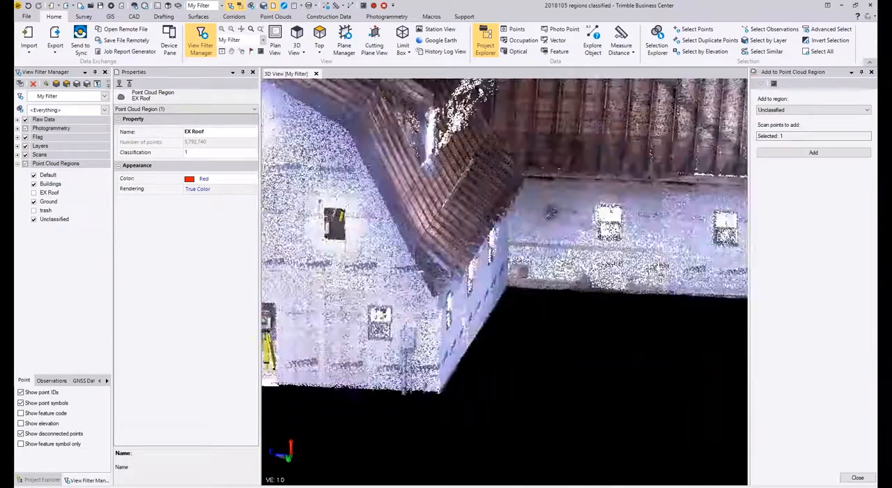
pyautogui.moveTo(507, 288); pyautogui.dragTo(570, 288, button='right')
pyautogui.moveTo(423, 288); pyautogui.dragTo(577, 281, button='middle')
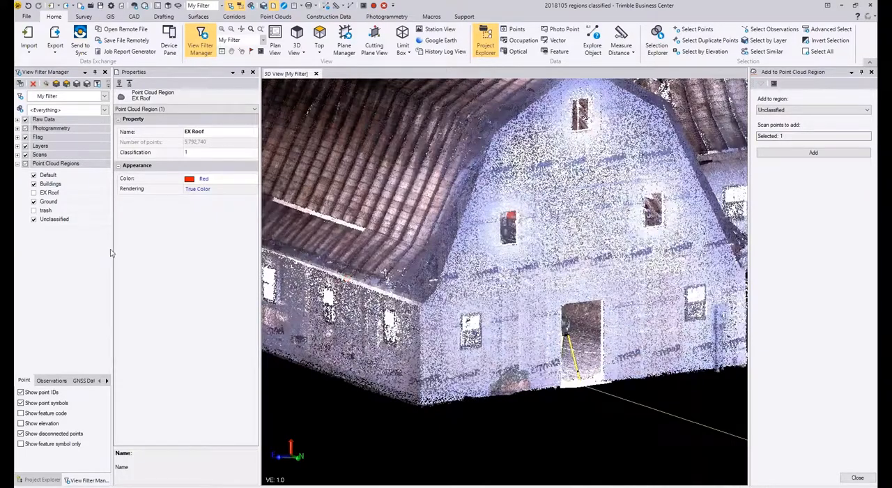
# Step: Rename the Unclassified point cloud region holding the wall scan to EX Walls and hide that region
pyautogui.rightClick(55, 222)
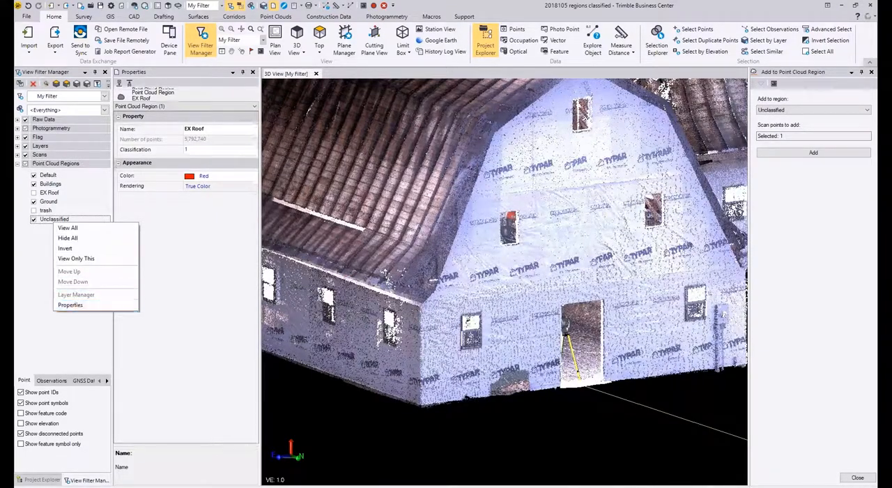
pyautogui.click(70, 306)
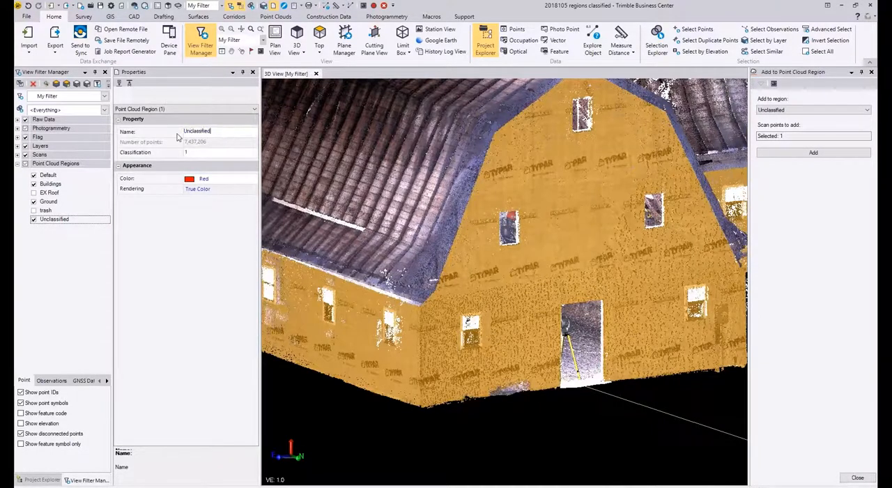
pyautogui.doubleClick(207, 131)
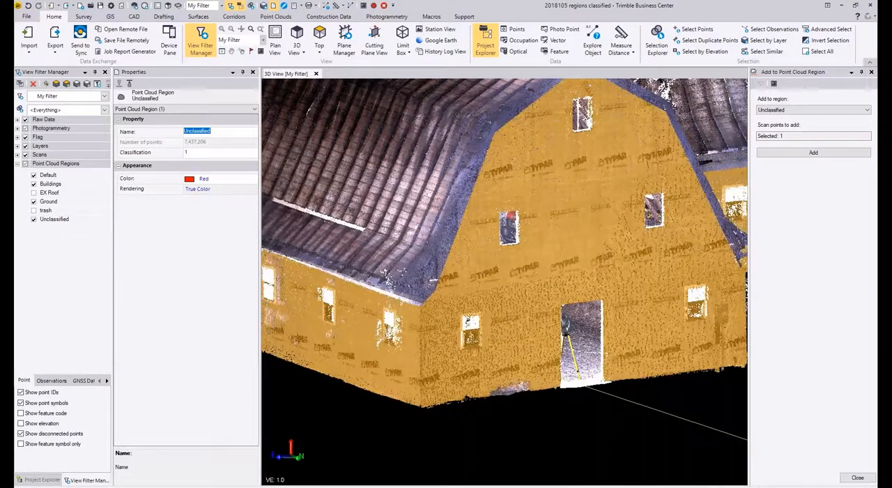
pyautogui.write('X')
pyautogui.press('BackSpace')
pyautogui.press('Return')
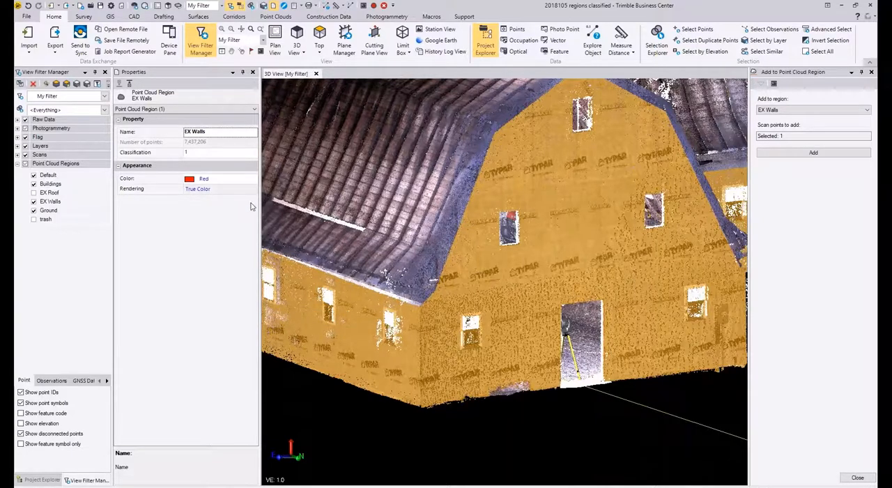
pyautogui.click(34, 202)
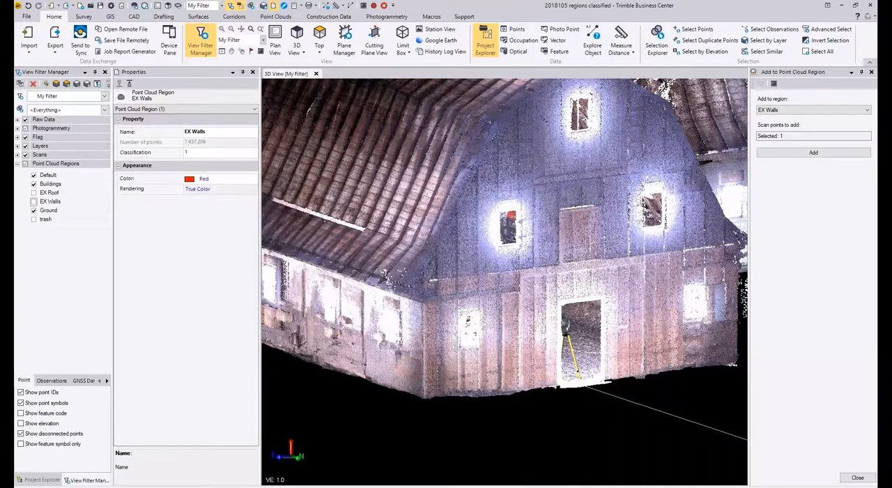
# Step: Examine the remaining building points around the gable end and the intersecting roof wings with the exterior regions hidden
pyautogui.scroll(-1, 551, 258)
pyautogui.moveTo(553, 230); pyautogui.dragTo(621, 313, button='middle')
pyautogui.scroll(-2, 621, 313)
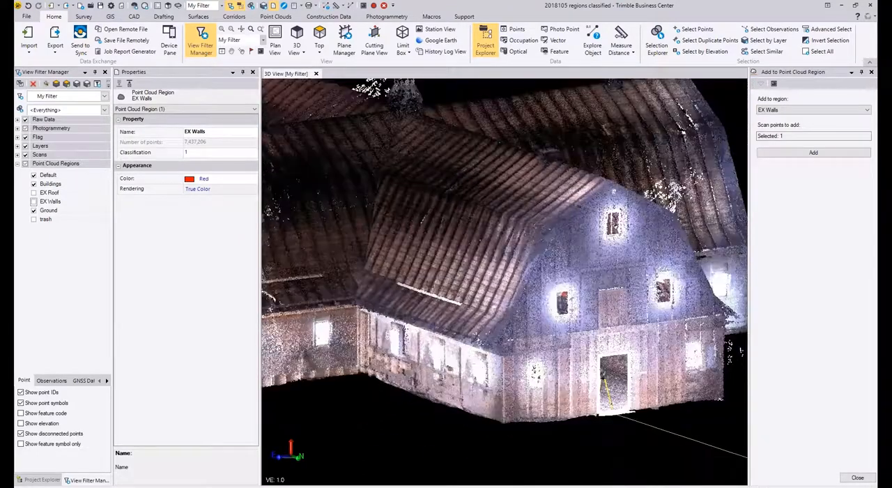
pyautogui.moveTo(621, 313); pyautogui.dragTo(502, 251, button='right')
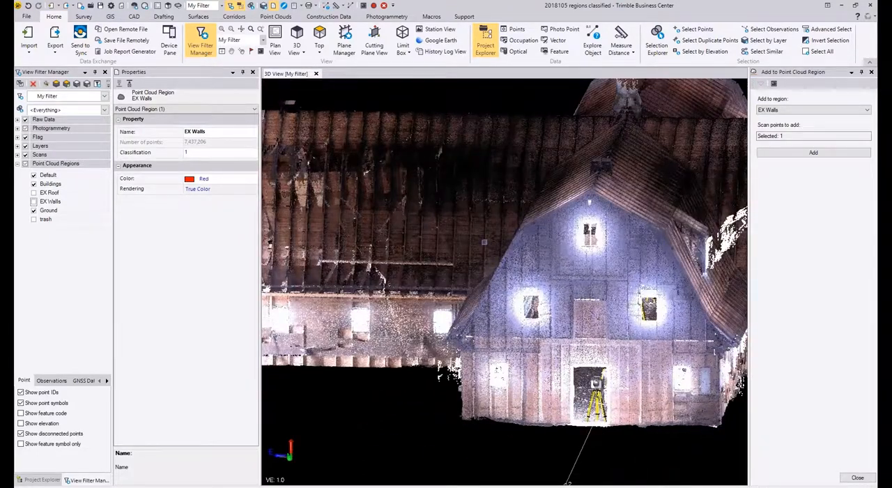
pyautogui.moveTo(483, 238); pyautogui.dragTo(502, 236, button='right')
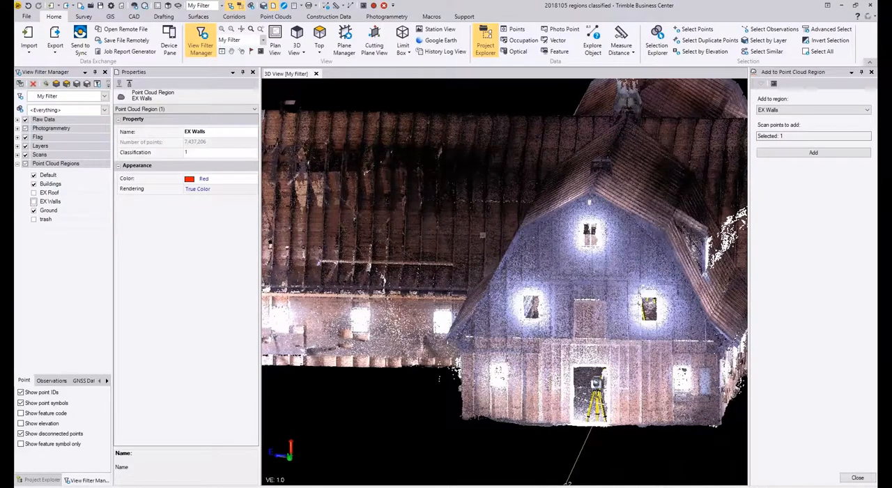
pyautogui.moveTo(494, 222); pyautogui.dragTo(400, 226, button='right')
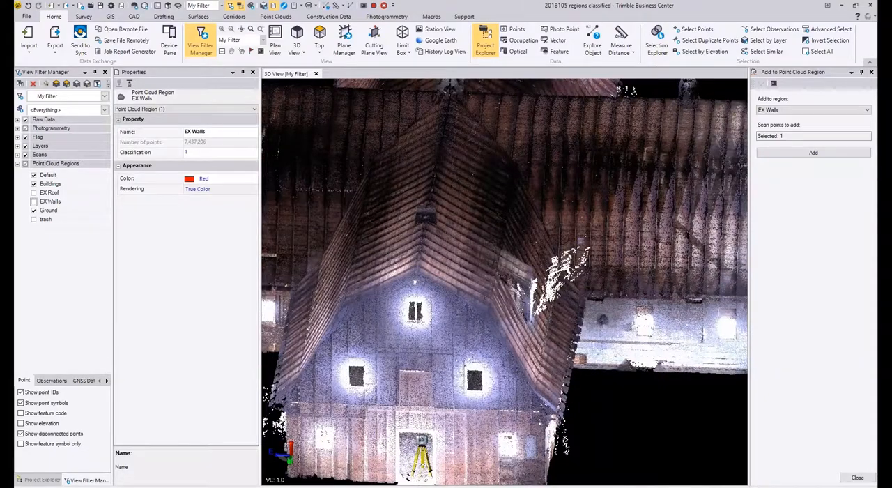
pyautogui.scroll(-2, 565, 259)
pyautogui.moveTo(565, 259); pyautogui.dragTo(588, 263, button='right')
pyautogui.scroll(1, 605, 253)
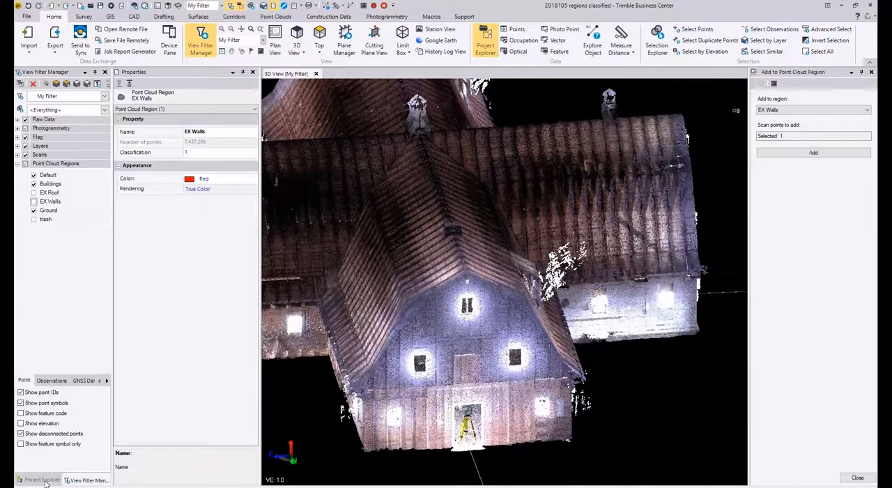
# Step: Hide the raw data and photogrammetry objects from the view of the crossing roof wings
pyautogui.click(25, 119)
pyautogui.click(25, 154)
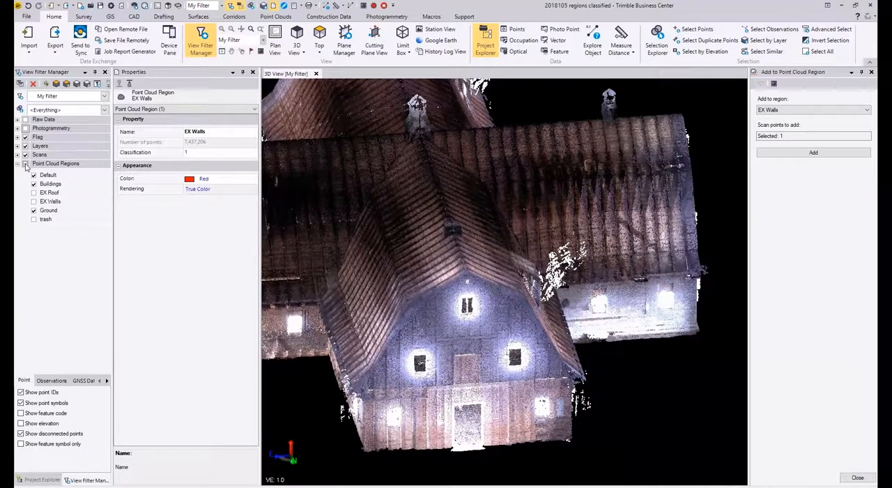
pyautogui.click(26, 164)
pyautogui.moveTo(565, 289); pyautogui.dragTo(588, 290, button='right')
pyautogui.moveTo(587, 290); pyautogui.dragTo(802, 311, button='middle')
pyautogui.click(276, 16)
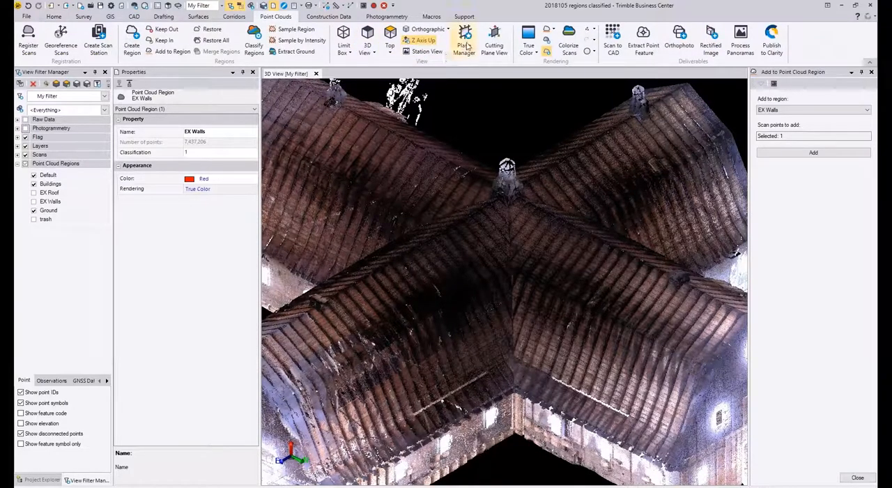
pyautogui.scroll(-3, 581, 193)
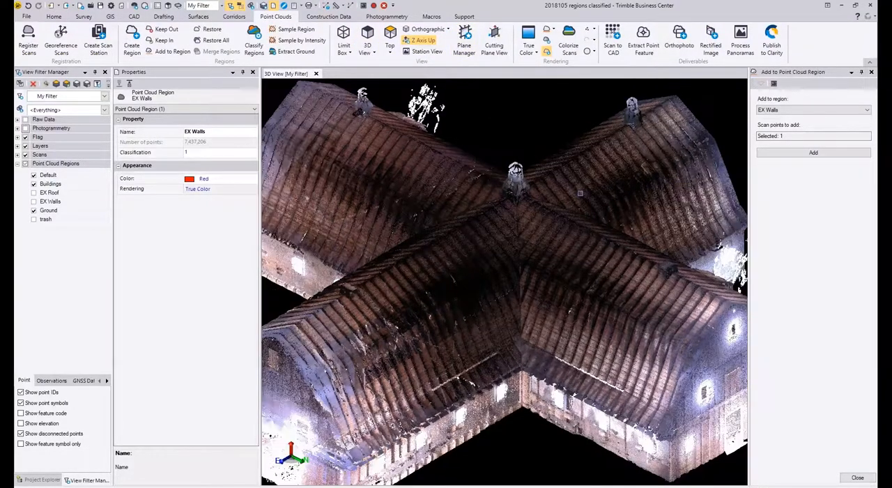
pyautogui.moveTo(582, 193); pyautogui.dragTo(613, 194, button='right')
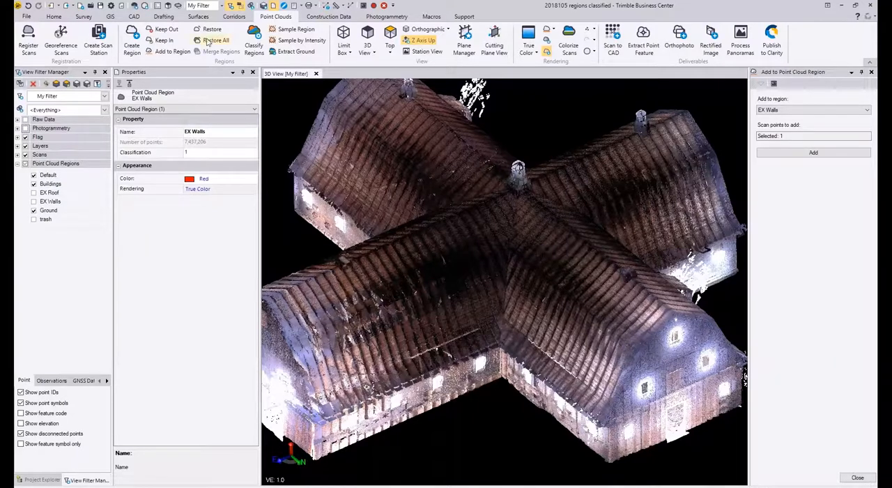
# Step: Show the EX Roof region and draw a straight linestring about 104.4 long on layer 0 along one roof ridge, from gable peak to gable peak
pyautogui.click(133, 17)
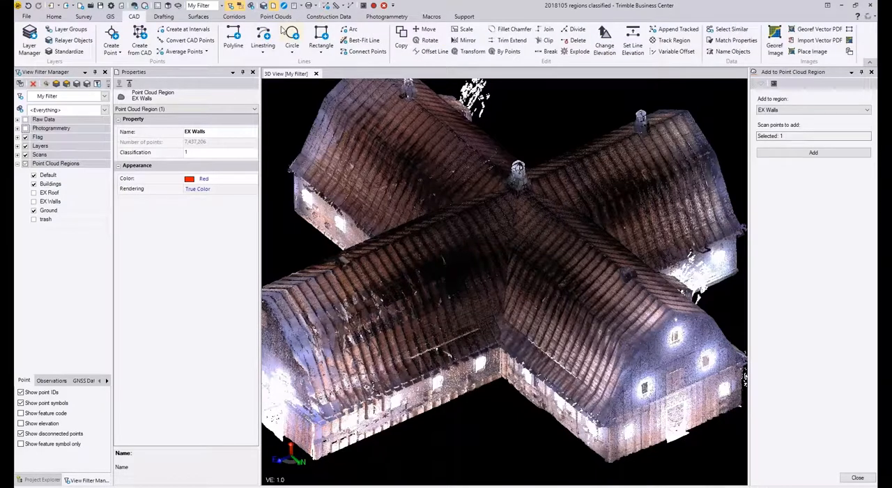
pyautogui.click(271, 38)
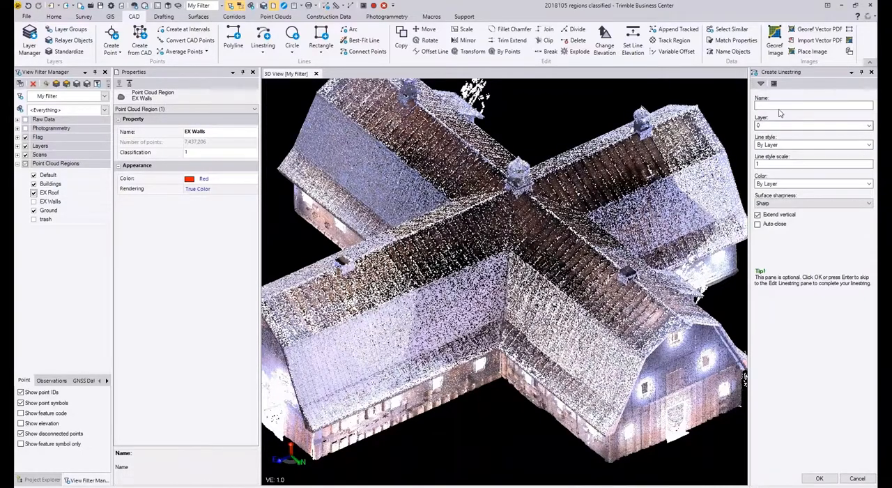
pyautogui.press('Return')
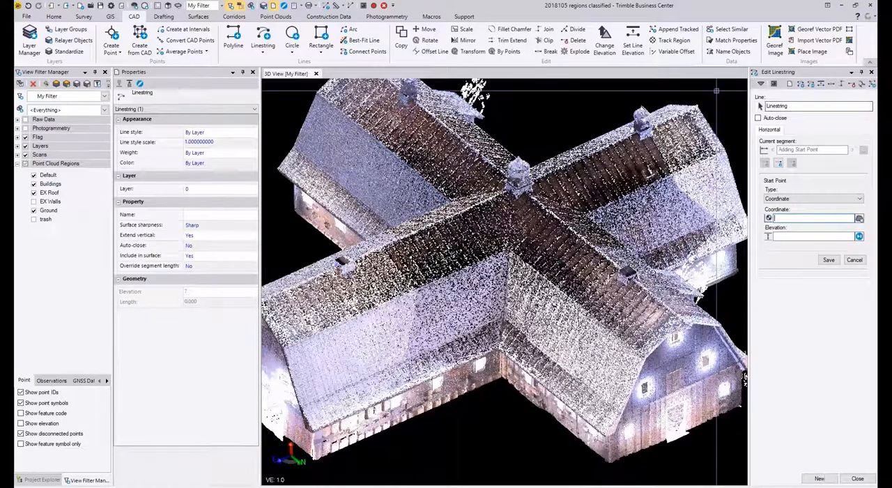
pyautogui.scroll(10, 676, 183)
pyautogui.scroll(10, 676, 183)
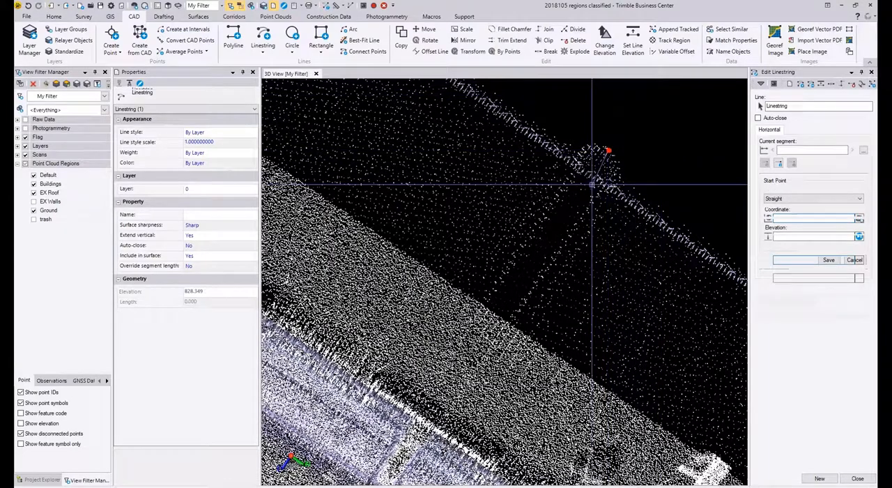
pyautogui.click(605, 149)
pyautogui.scroll(-5, 597, 99)
pyautogui.scroll(-5, 584, 155)
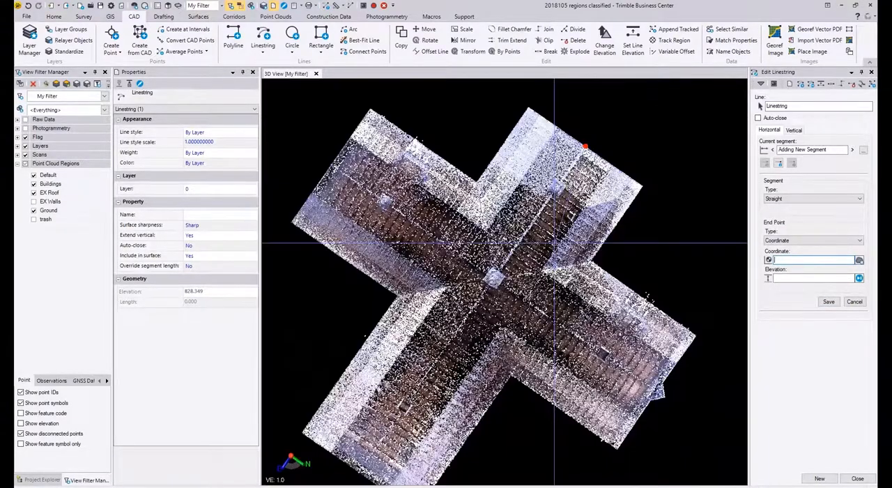
pyautogui.moveTo(351, 474); pyautogui.dragTo(388, 384, button='middle')
pyautogui.scroll(10, 400, 354)
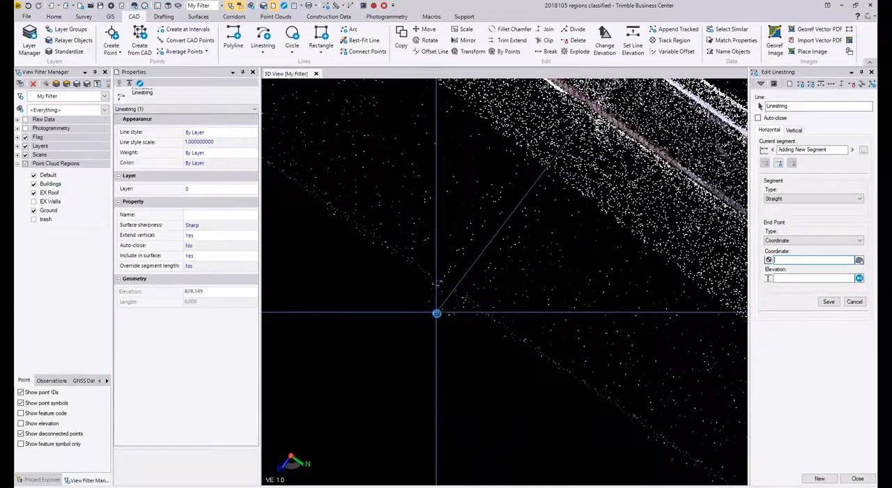
pyautogui.click(437, 313)
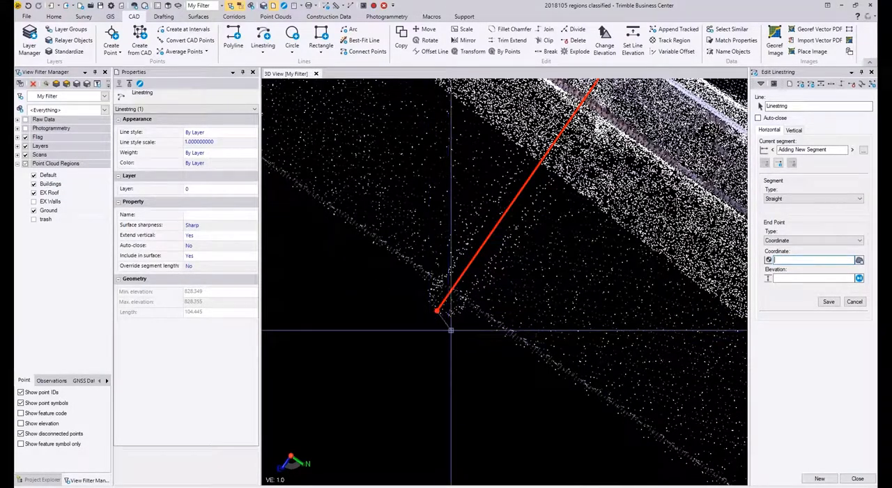
pyautogui.click(860, 480)
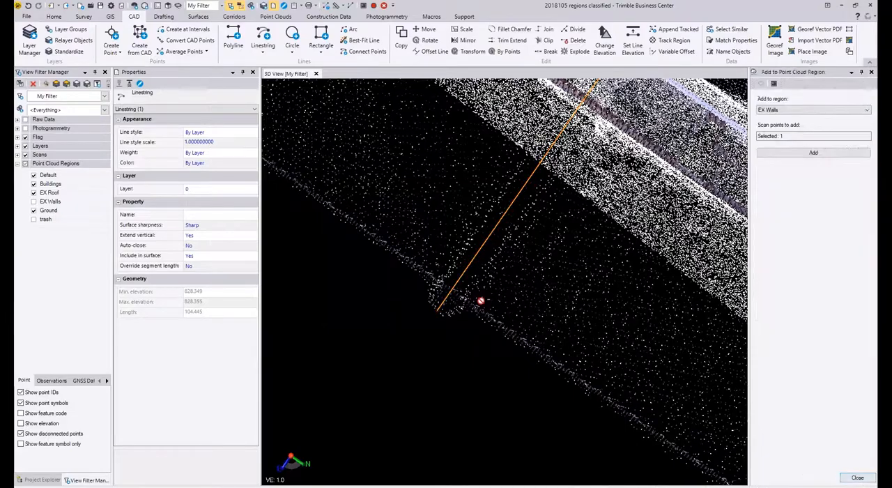
# Step: Start a second linestring on layer 0 at the gable peak of the perpendicular roof ridge
pyautogui.scroll(-9, 475, 305)
pyautogui.scroll(-3, 565, 277)
pyautogui.moveTo(565, 277); pyautogui.dragTo(480, 323, button='middle')
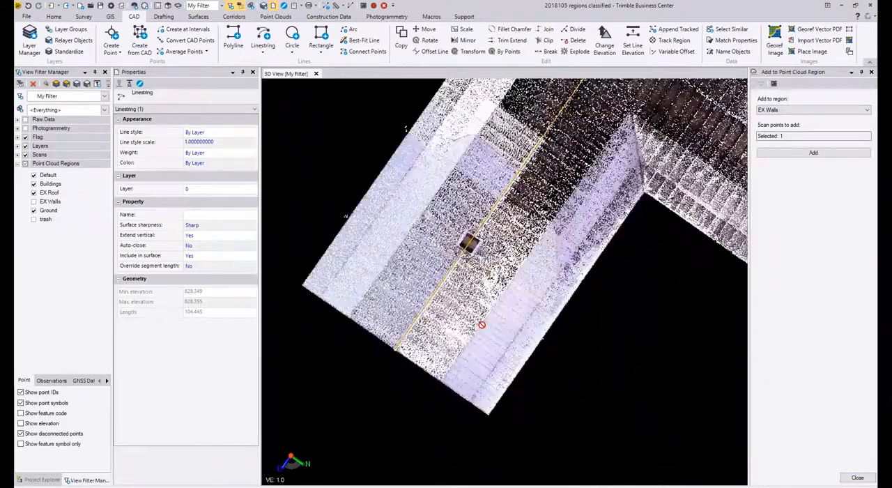
pyautogui.scroll(-2, 550, 272)
pyautogui.moveTo(557, 270); pyautogui.dragTo(488, 270, button='right')
pyautogui.moveTo(722, 179); pyautogui.dragTo(479, 275, button='middle')
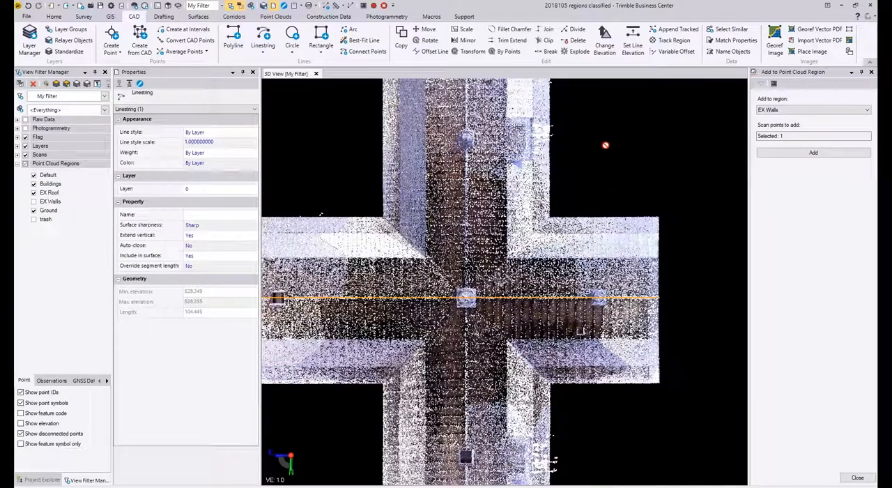
pyautogui.moveTo(608, 145); pyautogui.dragTo(612, 270, button='middle')
pyautogui.moveTo(479, 197); pyautogui.dragTo(377, 79, button='right')
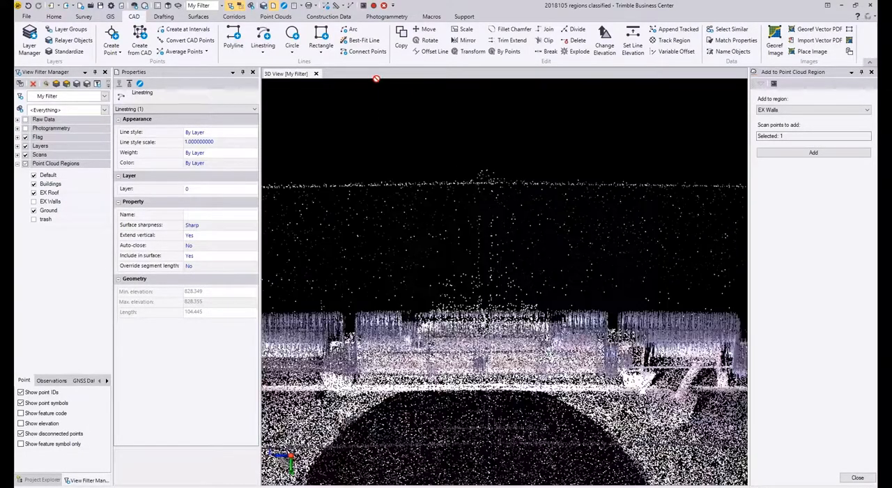
pyautogui.click(263, 39)
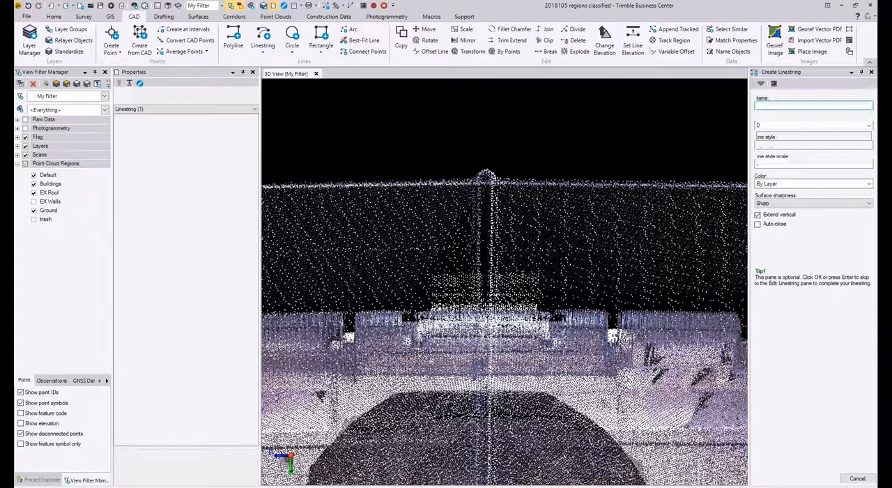
pyautogui.press('Return')
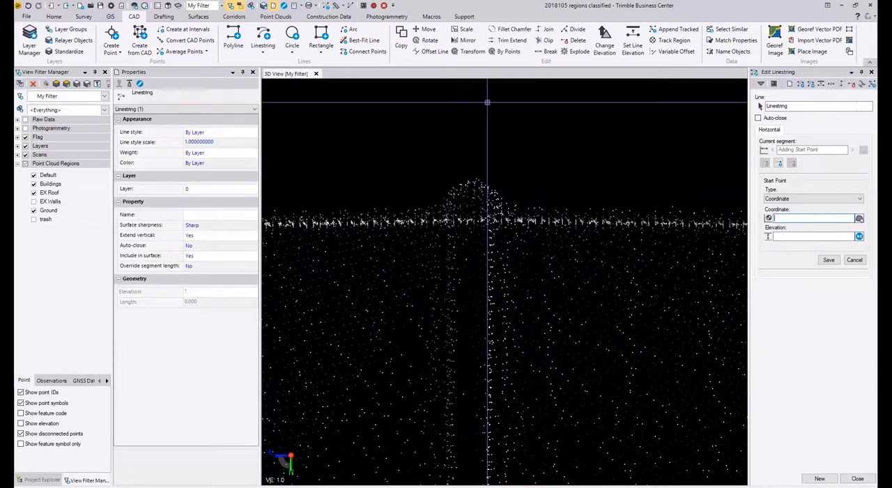
pyautogui.scroll(-3, 484, 152)
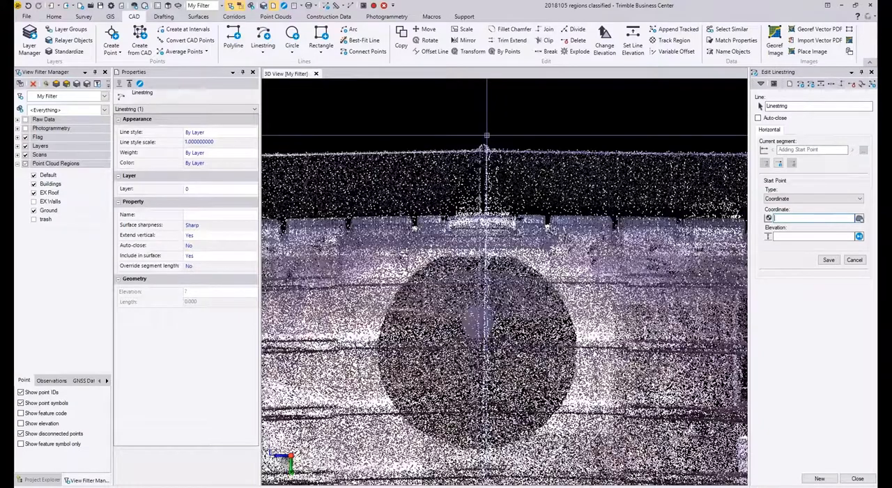
pyautogui.scroll(3, 484, 151)
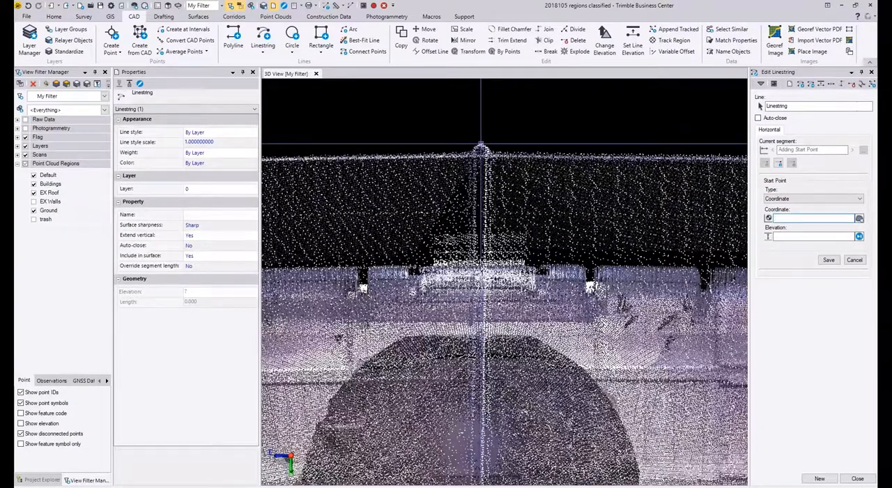
pyautogui.click(481, 147)
# Step: End the second linestring at the opposite gable peak, making it about 106.9 long along the ridge
pyautogui.scroll(-5, 503, 181)
pyautogui.moveTo(502, 342)
pyautogui.mouseDown(button='middle')
pyautogui.moveTo(486, 87)
pyautogui.moveTo(500, 104)
pyautogui.mouseUp(button='middle')
pyautogui.moveTo(476, 331); pyautogui.dragTo(471, 81, button='middle')
pyautogui.moveTo(470, 335)
pyautogui.mouseDown(button='middle')
pyautogui.moveTo(466, 74)
pyautogui.moveTo(451, 105)
pyautogui.mouseUp(button='middle')
pyautogui.scroll(5, 474, 362)
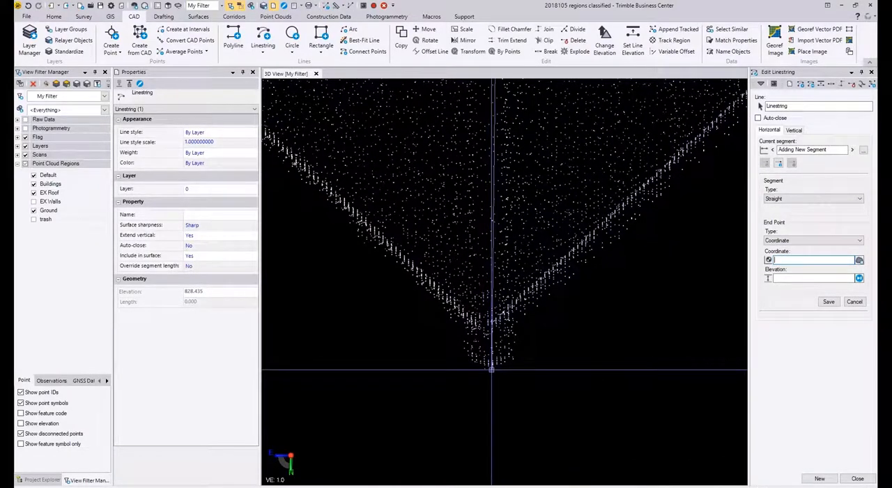
pyautogui.click(492, 368)
pyautogui.rightClick(504, 375)
pyautogui.press('Escape')
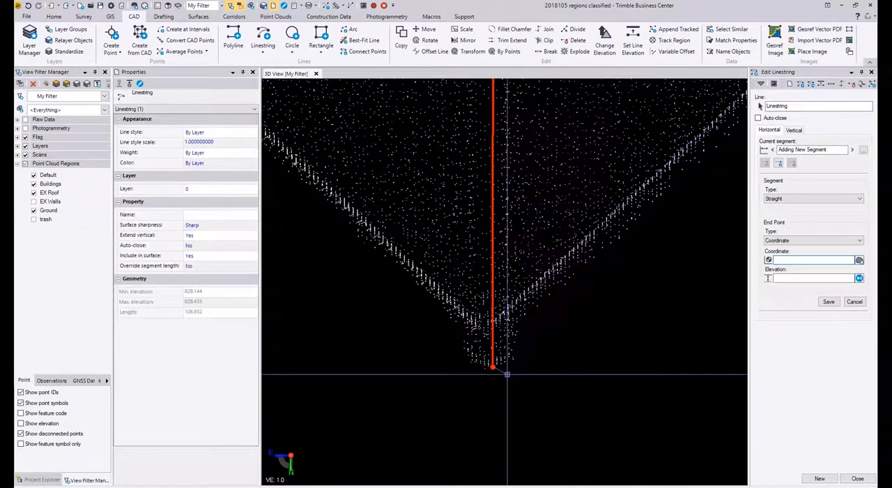
pyautogui.click(857, 478)
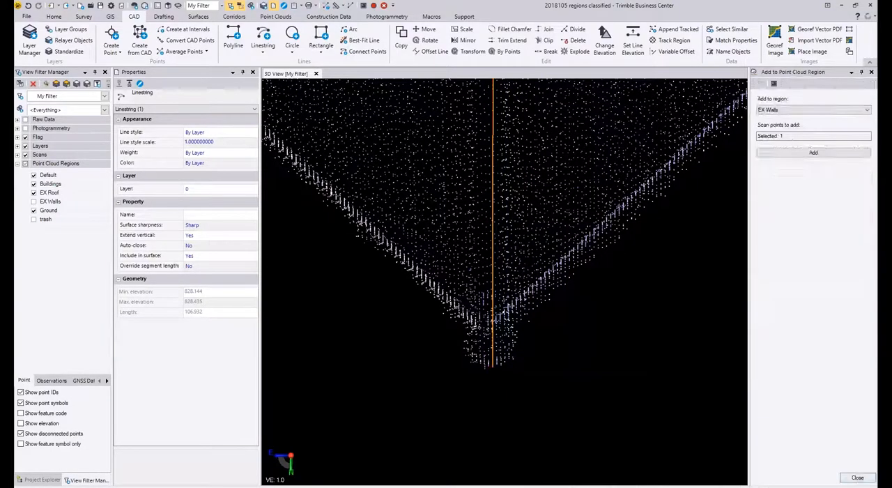
# Step: Examine how the second ridge linestring follows the roof points and the pointed gable overhang from above and from the side
pyautogui.scroll(-2, 598, 297)
pyautogui.scroll(-3, 598, 298)
pyautogui.moveTo(620, 284); pyautogui.dragTo(499, 229, button='right')
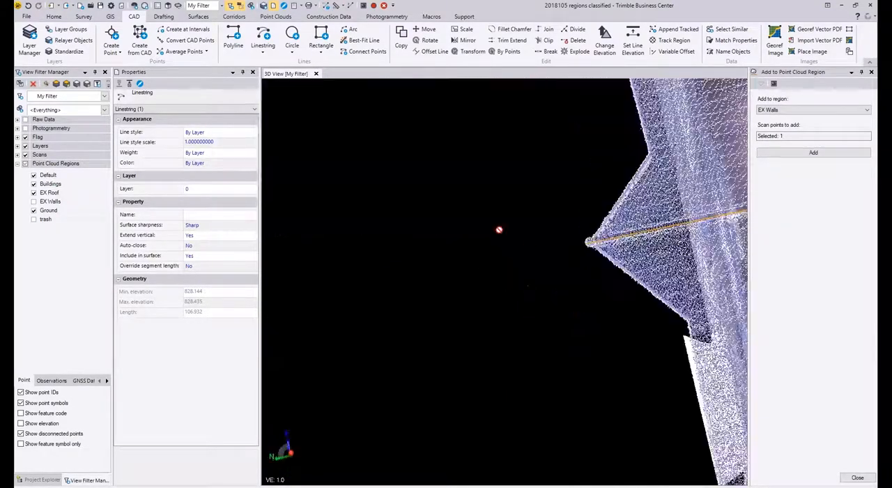
pyautogui.scroll(-6, 457, 209)
pyautogui.moveTo(661, 216); pyautogui.dragTo(470, 231, button='middle')
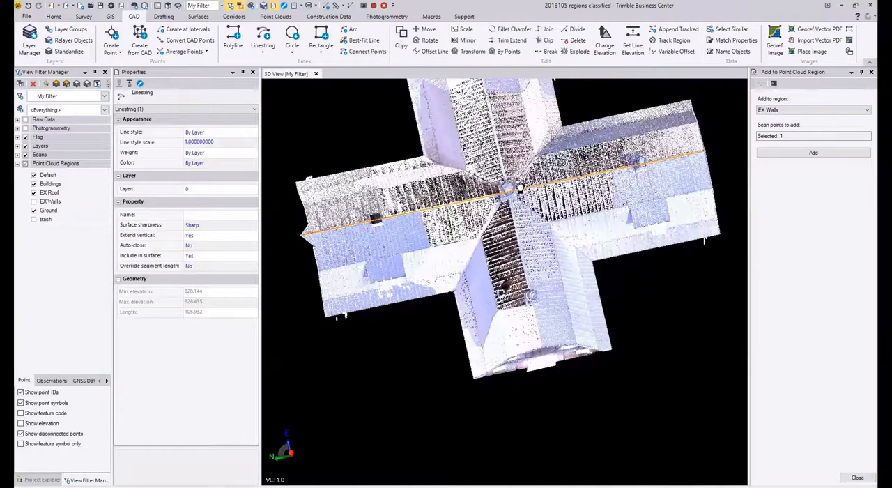
pyautogui.moveTo(661, 213); pyautogui.dragTo(532, 275, button='right')
pyautogui.moveTo(586, 214); pyautogui.dragTo(387, 285, button='middle')
pyautogui.moveTo(545, 193); pyautogui.dragTo(481, 344, button='middle')
pyautogui.moveTo(452, 127); pyautogui.dragTo(445, 201, button='middle')
pyautogui.scroll(8, 446, 148)
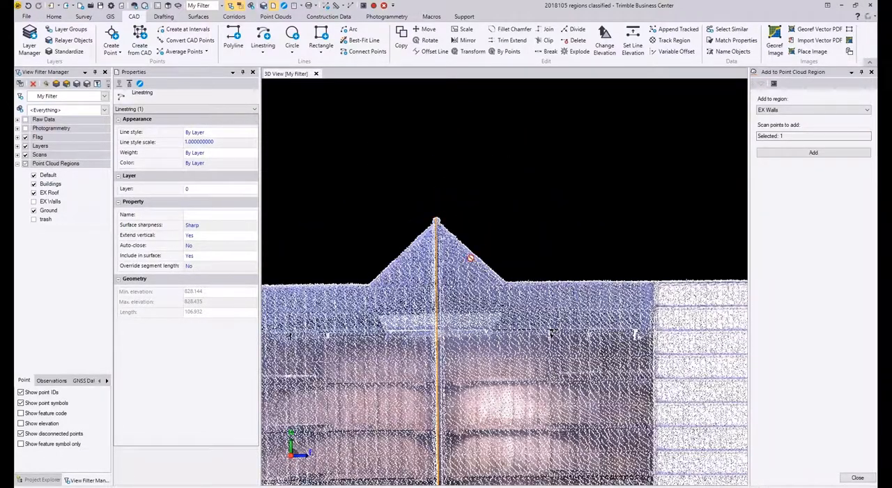
pyautogui.moveTo(535, 282); pyautogui.dragTo(615, 189, button='right')
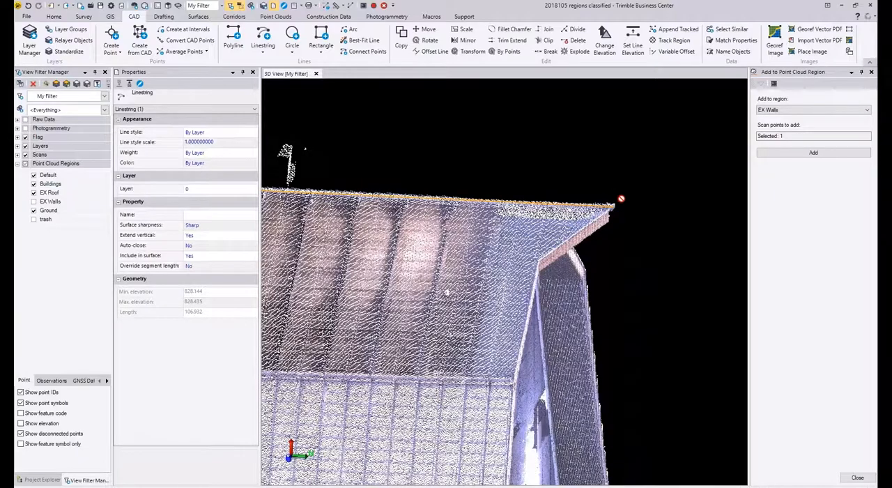
pyautogui.moveTo(547, 280); pyautogui.dragTo(486, 223, button='right')
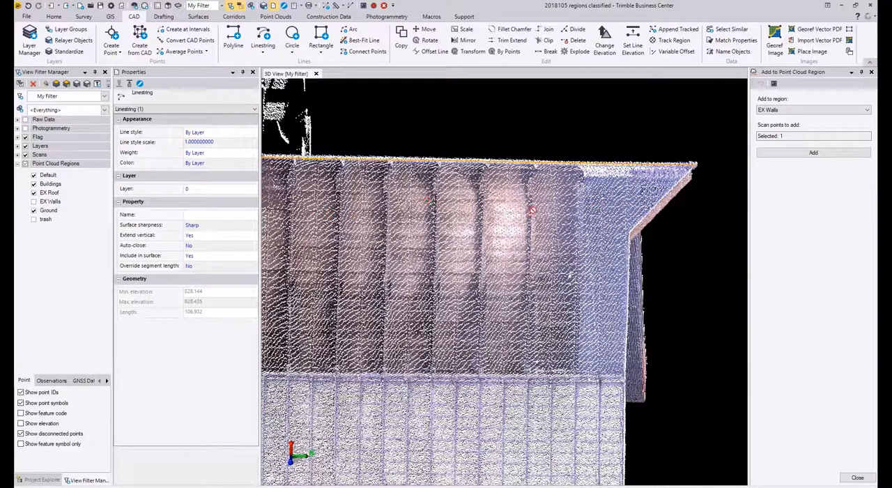
pyautogui.scroll(1, 535, 204)
pyautogui.scroll(-1, 534, 225)
pyautogui.moveTo(539, 223); pyautogui.dragTo(476, 167, button='right')
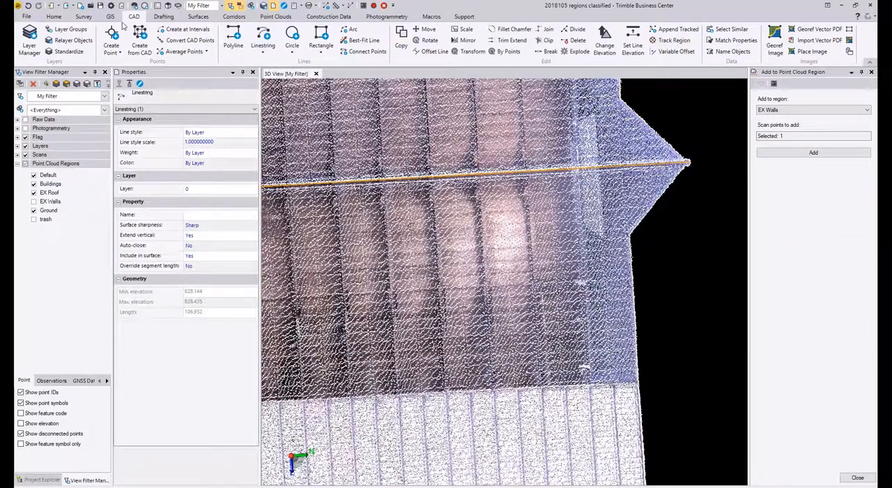
# Step: Hide the EX Roof region and measure the distance from the second ridge linestring's gable end to the building wall
pyautogui.click(54, 16)
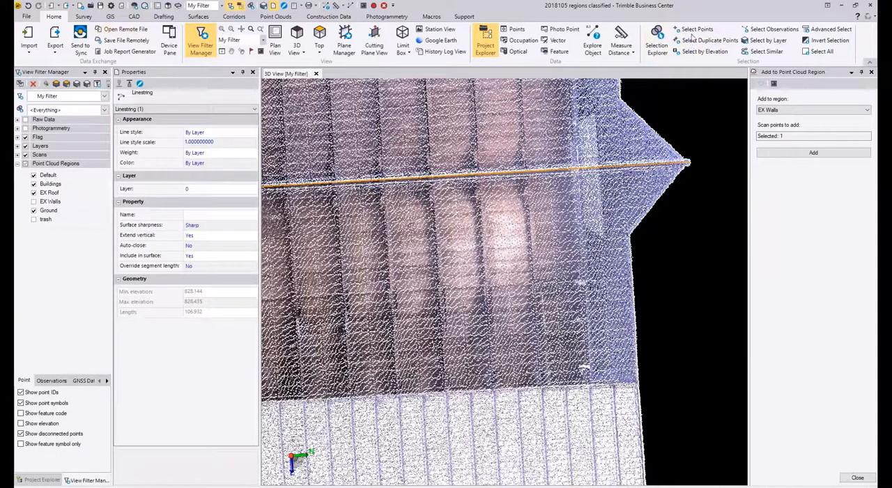
pyautogui.click(625, 42)
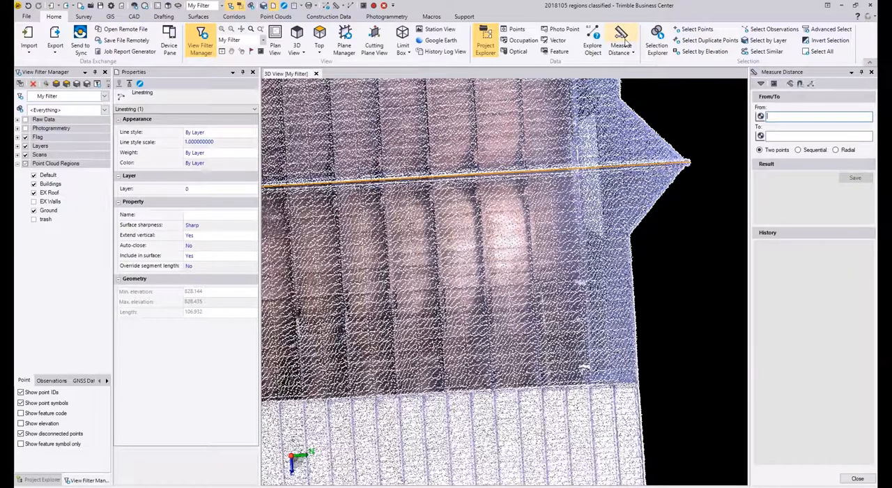
pyautogui.scroll(5, 688, 153)
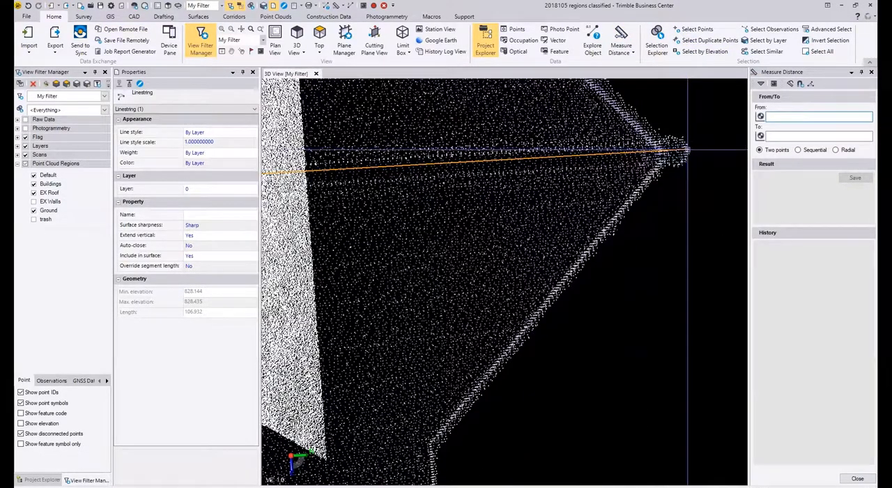
pyautogui.click(34, 194)
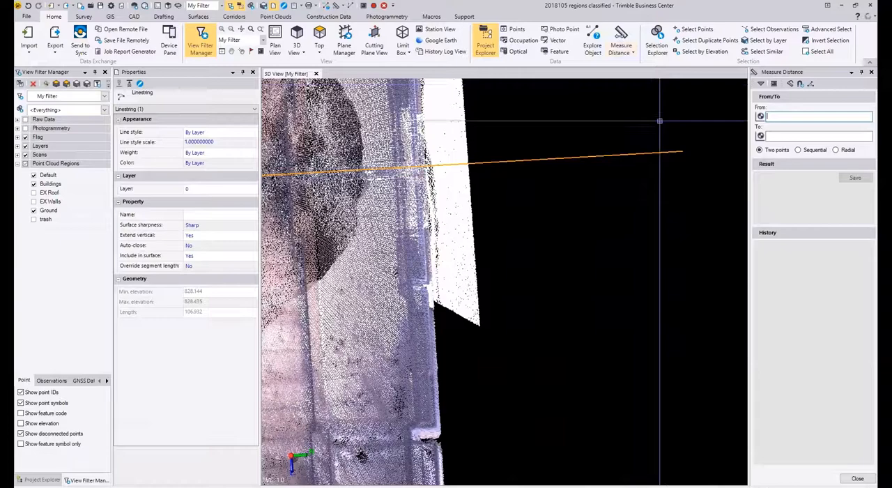
pyautogui.click(682, 150)
pyautogui.scroll(1, 420, 171)
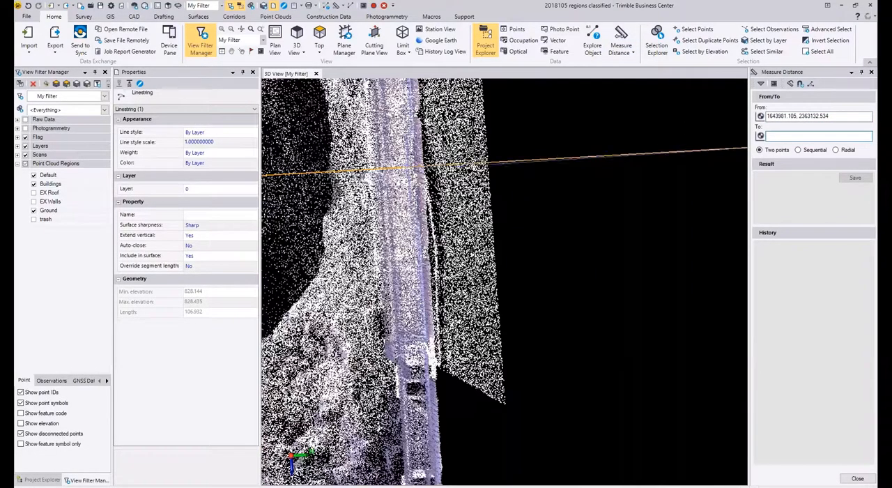
pyautogui.click(398, 168)
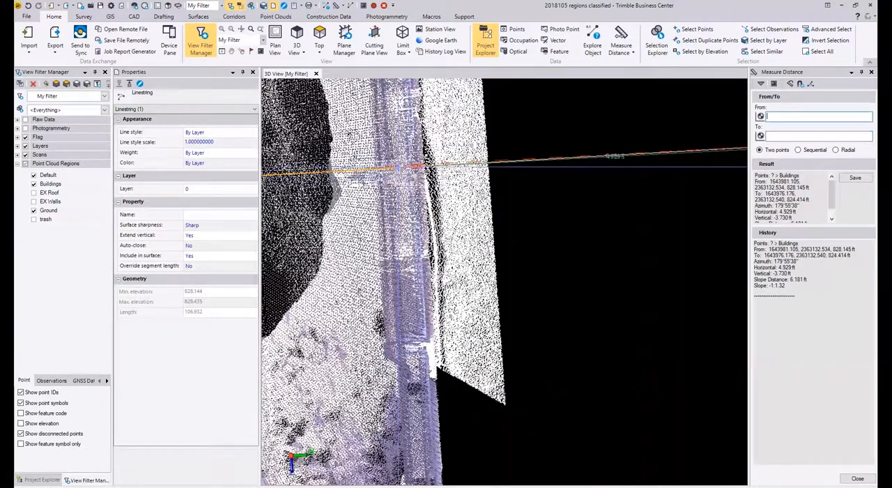
pyautogui.moveTo(797, 212); pyautogui.dragTo(774, 215)
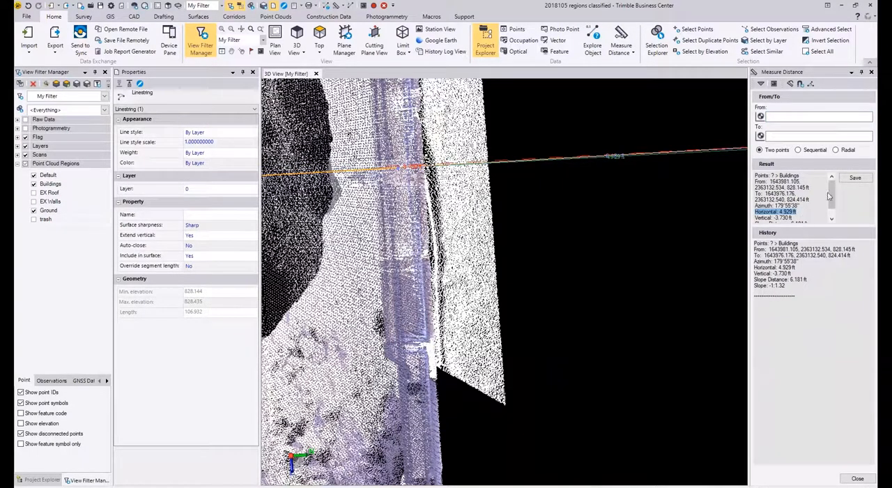
# Step: Create a plane named N-S from a linear path, using the second ridge linestring as the vertical path
pyautogui.scroll(-5, 504, 242)
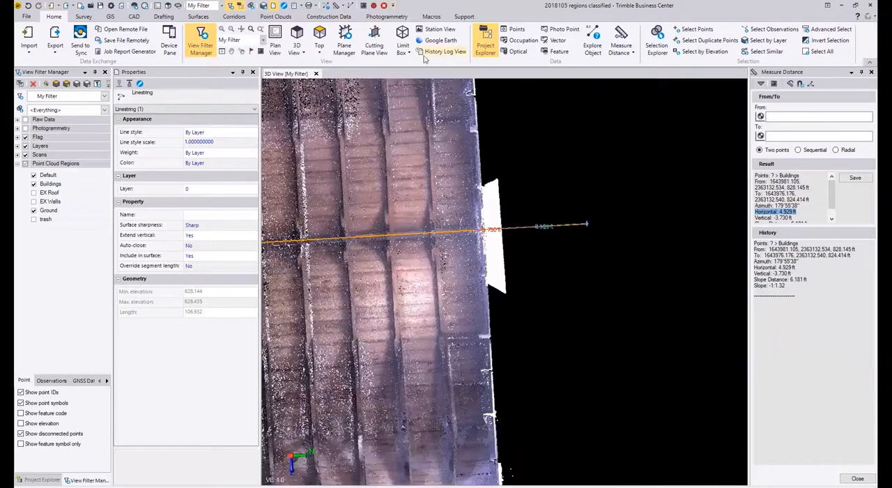
pyautogui.click(344, 42)
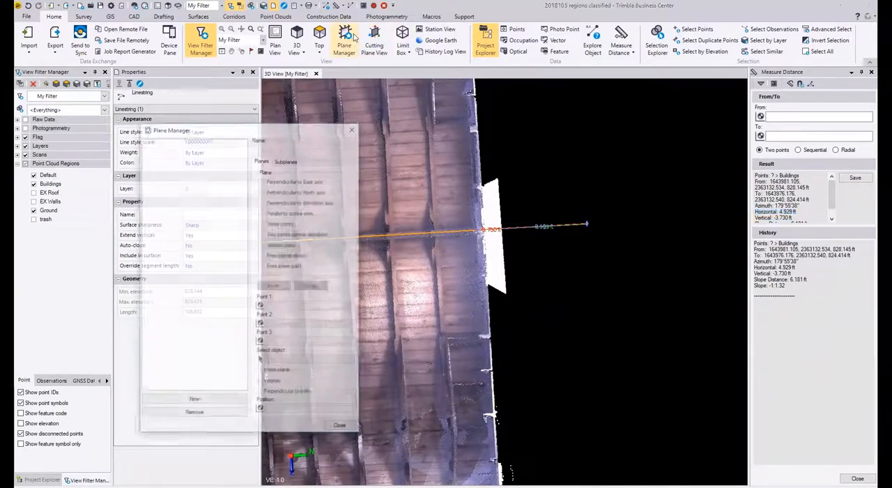
pyautogui.click(201, 405)
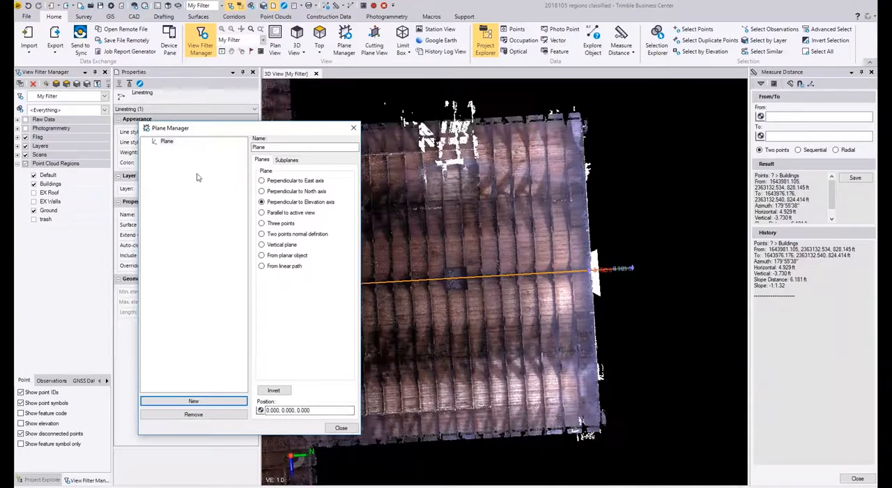
pyautogui.doubleClick(258, 147)
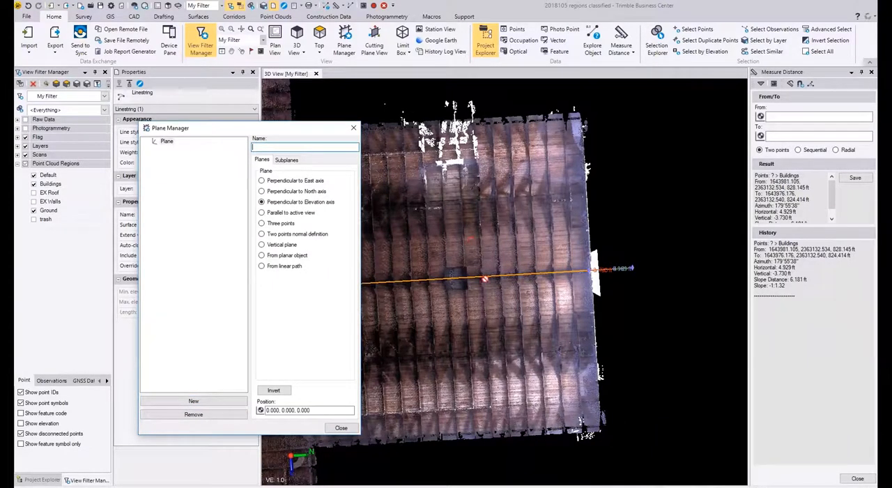
pyautogui.moveTo(539, 317); pyautogui.dragTo(580, 294, button='middle')
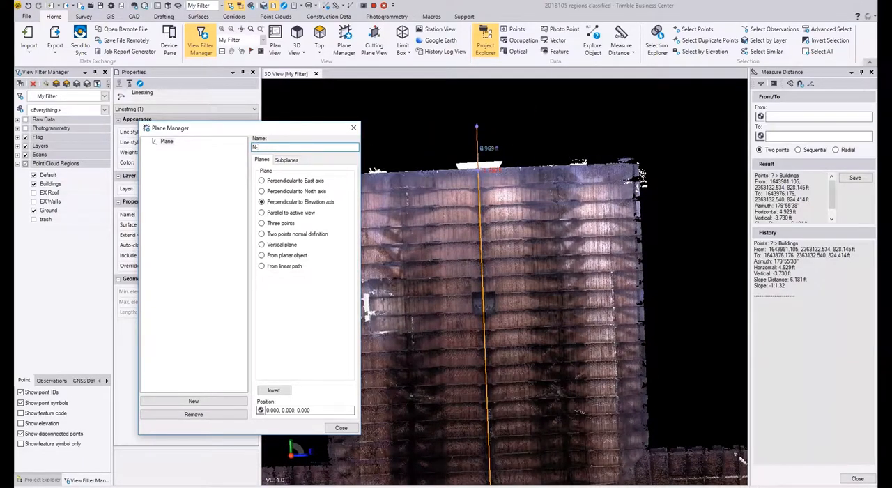
pyautogui.click(283, 267)
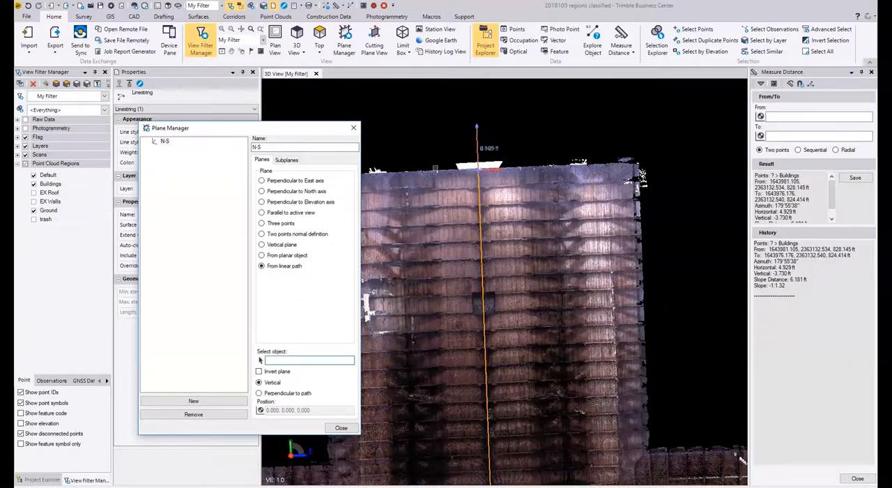
pyautogui.scroll(3, 471, 179)
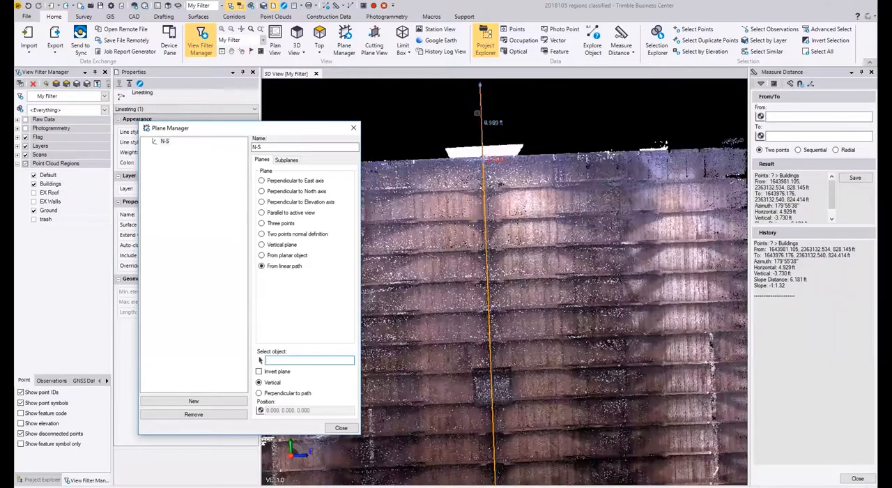
pyautogui.click(486, 124)
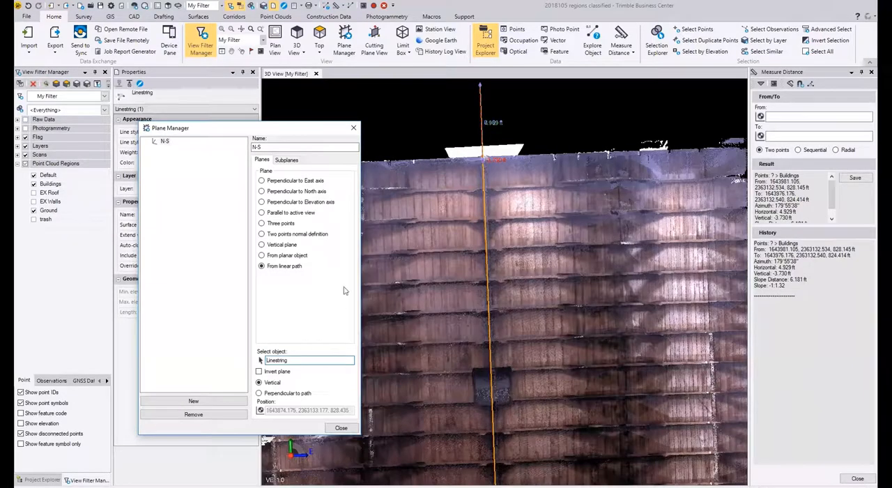
# Step: Generate subplanes automatically along the N-S plane at a station interval of 2, with the start station at 4.90
pyautogui.click(292, 161)
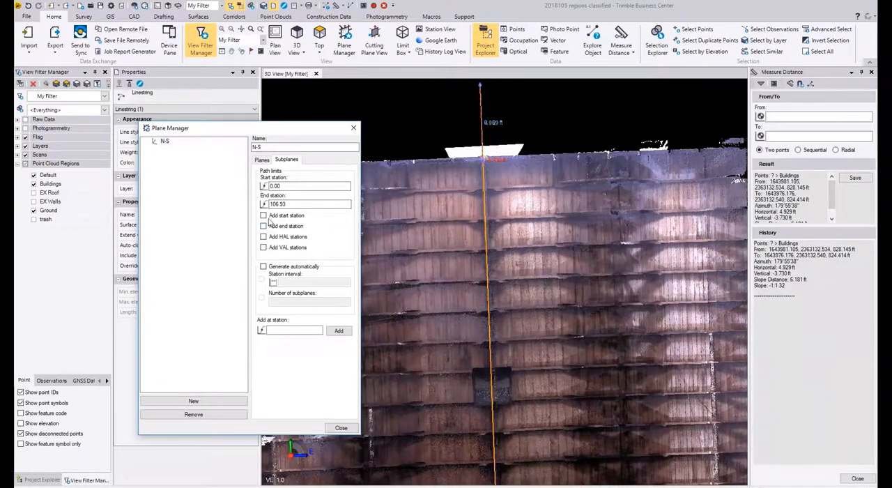
pyautogui.click(278, 268)
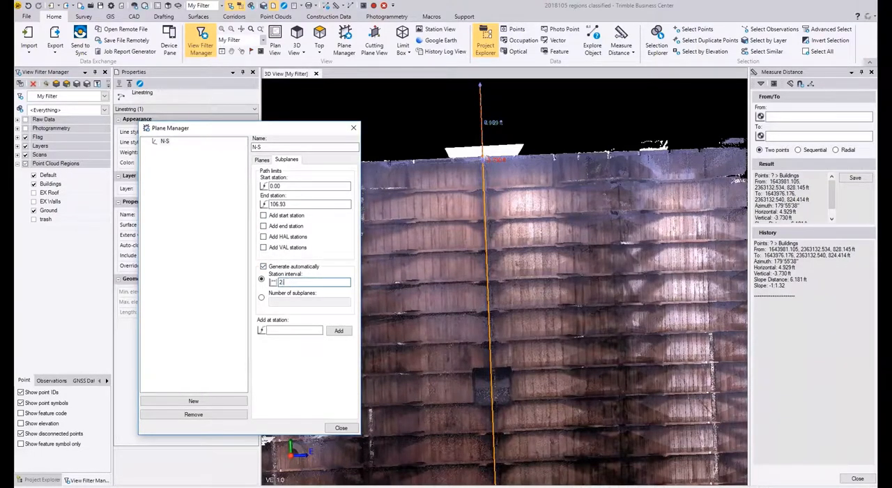
pyautogui.click(281, 186)
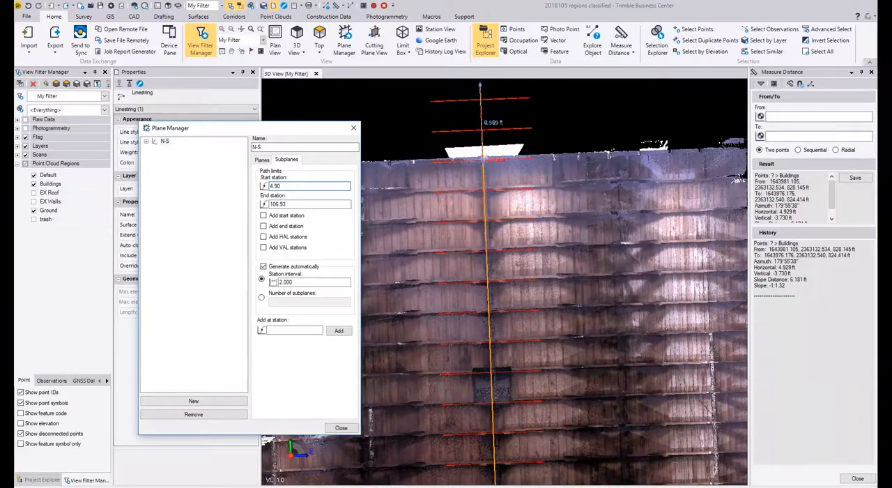
pyautogui.press('Tab')
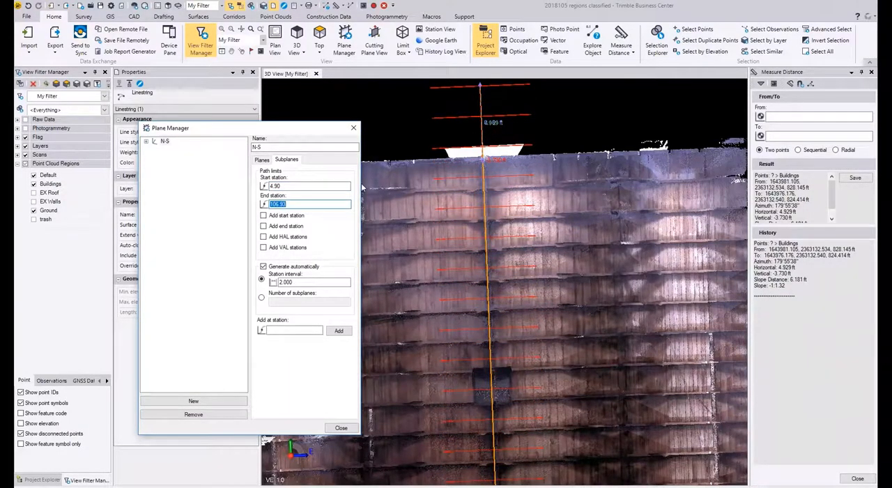
# Step: Compare the subplanes with the wall face and set the N-S start station to 3.80
pyautogui.moveTo(362, 186); pyautogui.dragTo(645, 229, button='middle')
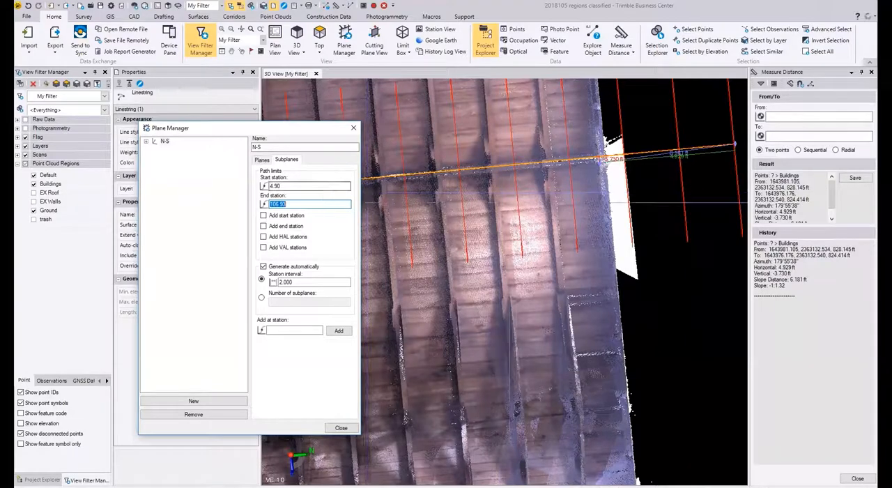
pyautogui.moveTo(602, 189); pyautogui.dragTo(600, 176, button='middle')
pyautogui.scroll(4, 653, 149)
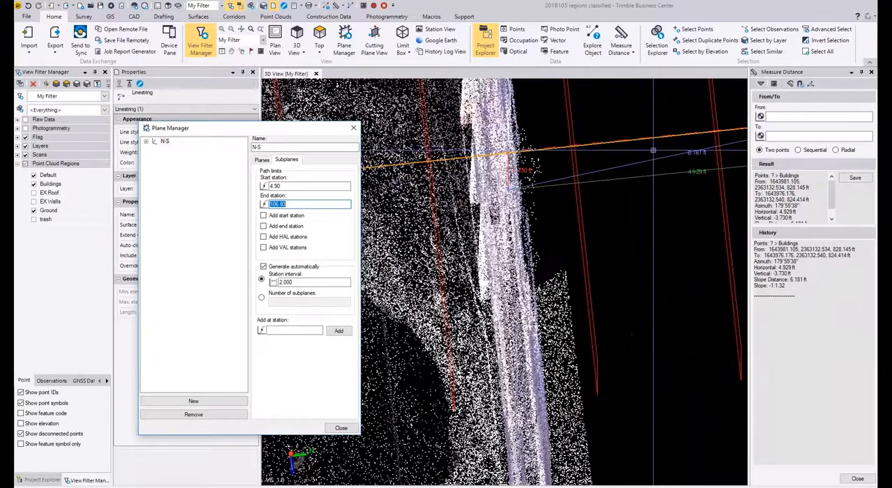
pyautogui.scroll(5, 649, 162)
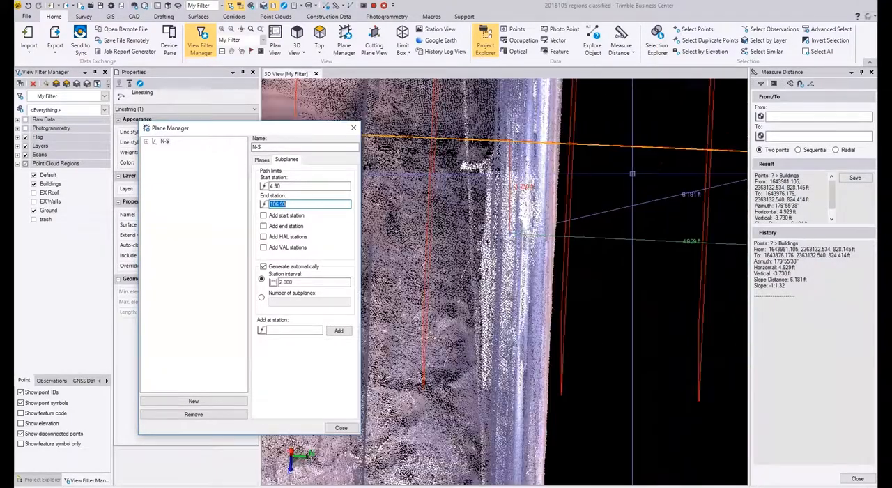
pyautogui.scroll(-5, 632, 174)
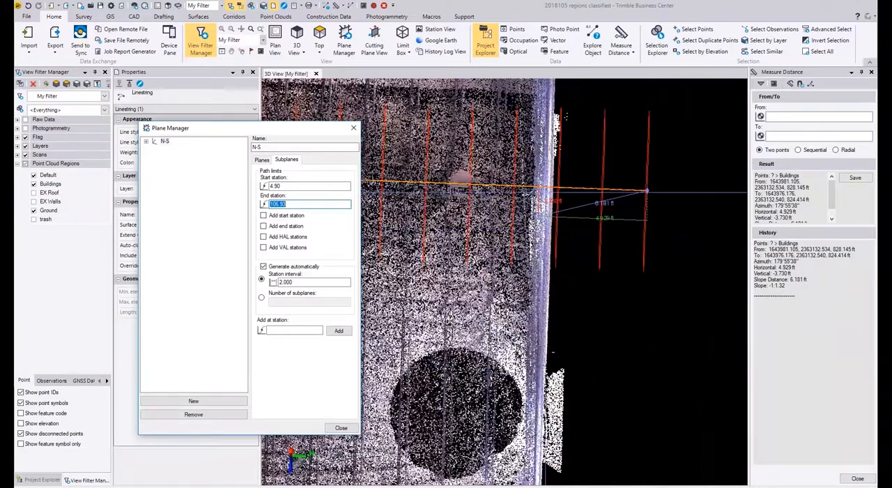
pyautogui.scroll(2, 498, 183)
pyautogui.scroll(-4, 515, 202)
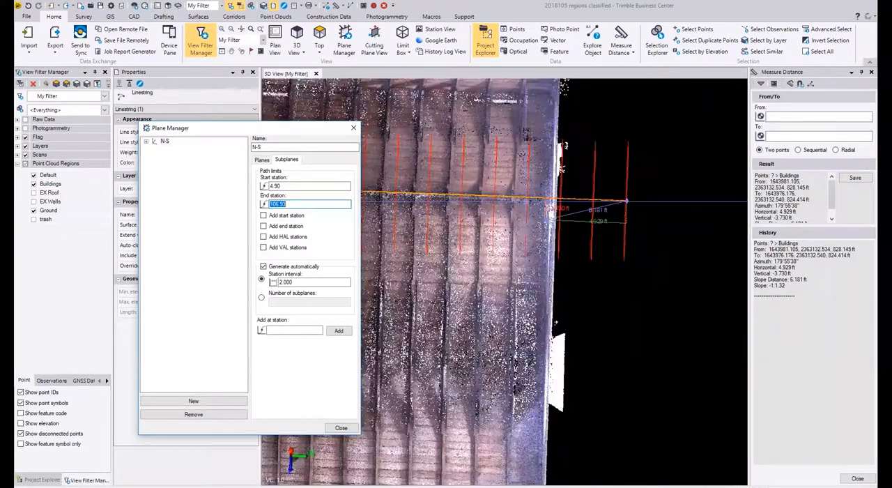
pyautogui.click(263, 161)
pyautogui.click(288, 162)
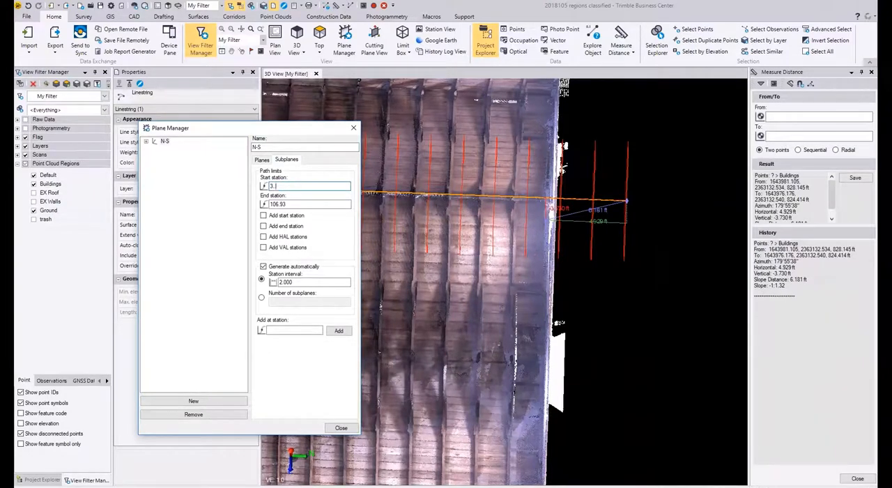
pyautogui.write('.80')
pyautogui.press('Tab')
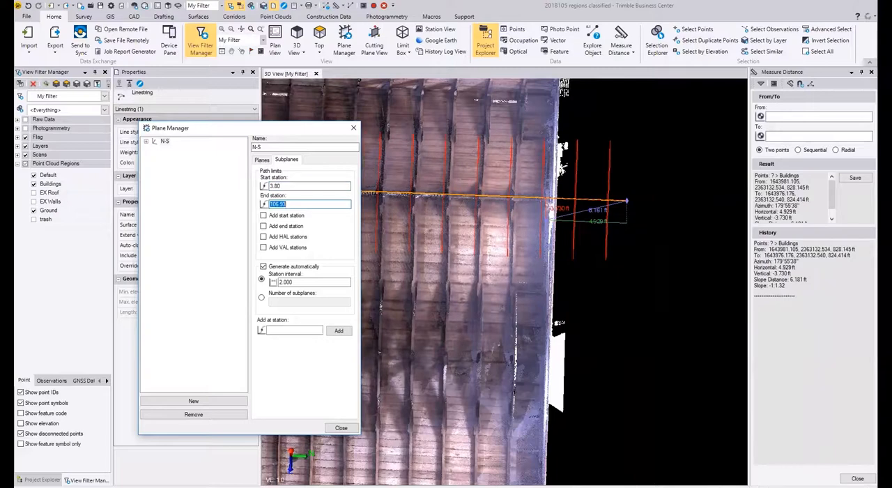
# Step: Set the start station of the N-S subplanes to 3.60
pyautogui.click(301, 186)
pyautogui.write('3')
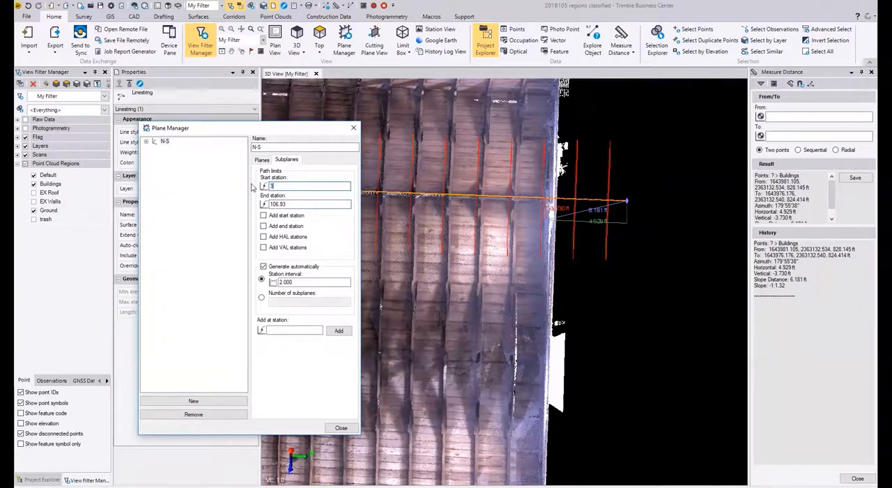
pyautogui.write('.60')
pyautogui.press('Tab')
# Step: Check closely how the N-S subplanes line up with the exterior wall face, and close the Plane Manager
pyautogui.moveTo(291, 186); pyautogui.dragTo(272, 187)
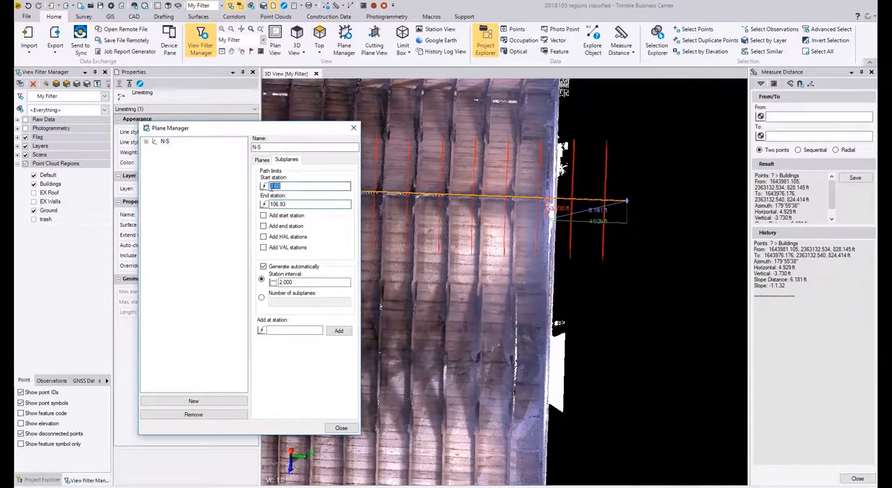
pyautogui.scroll(4, 595, 213)
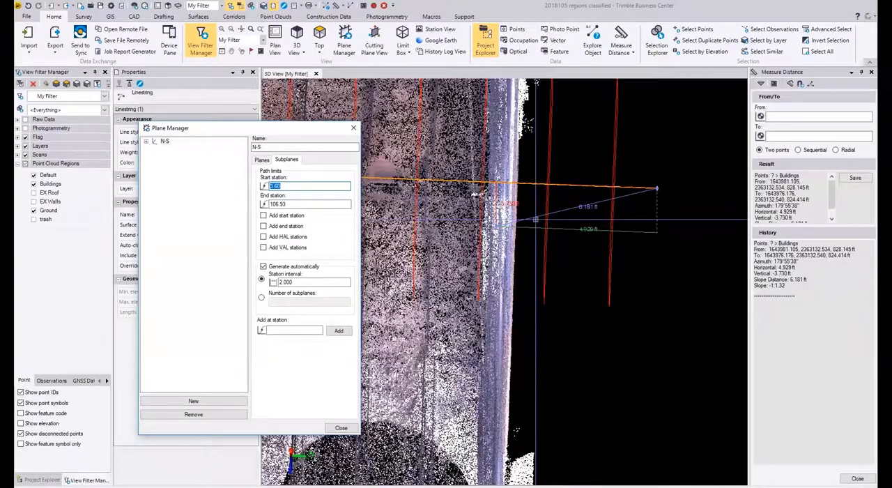
pyautogui.scroll(1, 535, 220)
pyautogui.scroll(-3, 535, 220)
pyautogui.scroll(3, 550, 218)
pyautogui.moveTo(559, 217); pyautogui.dragTo(564, 225, button='middle')
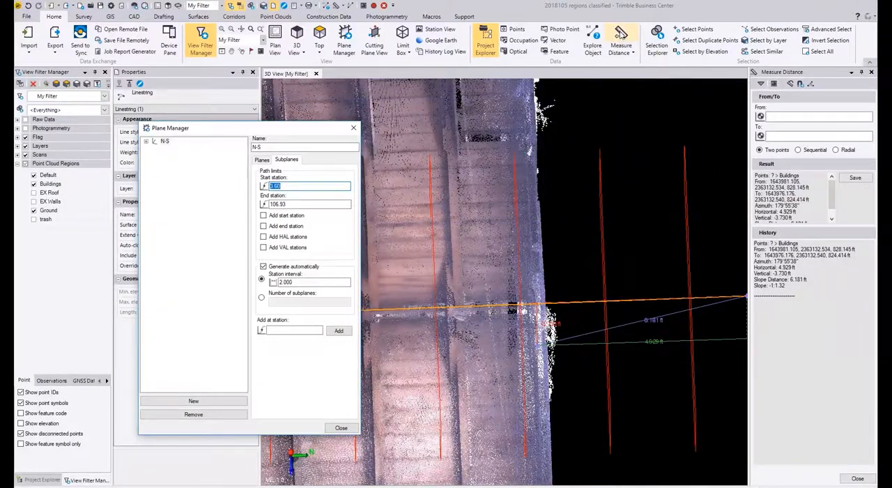
pyautogui.click(620, 33)
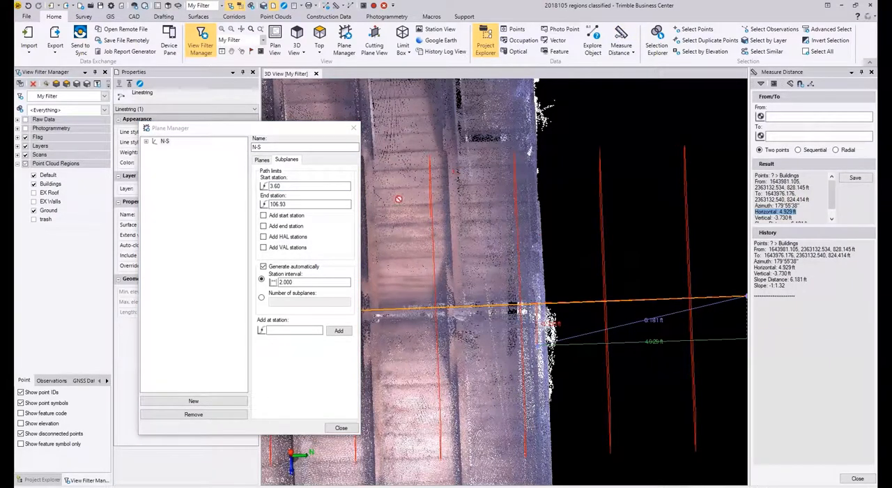
pyautogui.click(340, 427)
# Step: Clear the old measurement and measure again from the north end of the N-S ridge linestring to the exterior wall face
pyautogui.scroll(-3, 485, 223)
pyautogui.moveTo(570, 236); pyautogui.dragTo(488, 239, button='middle')
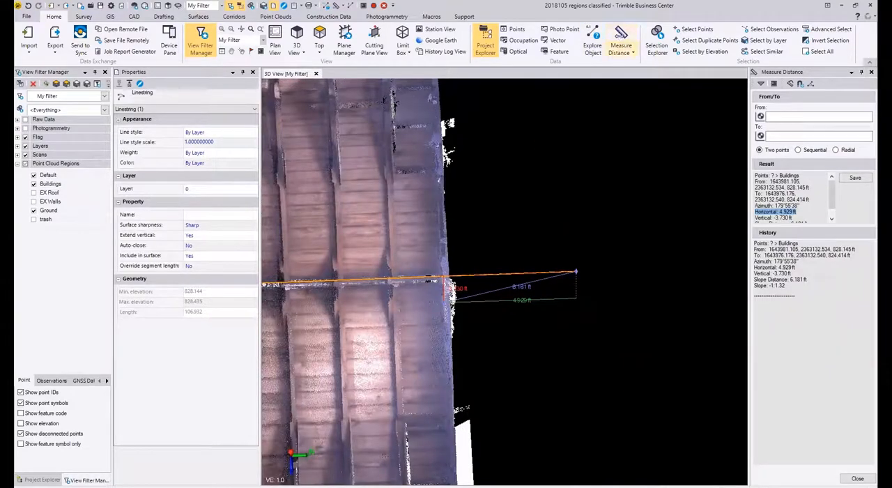
pyautogui.click(857, 479)
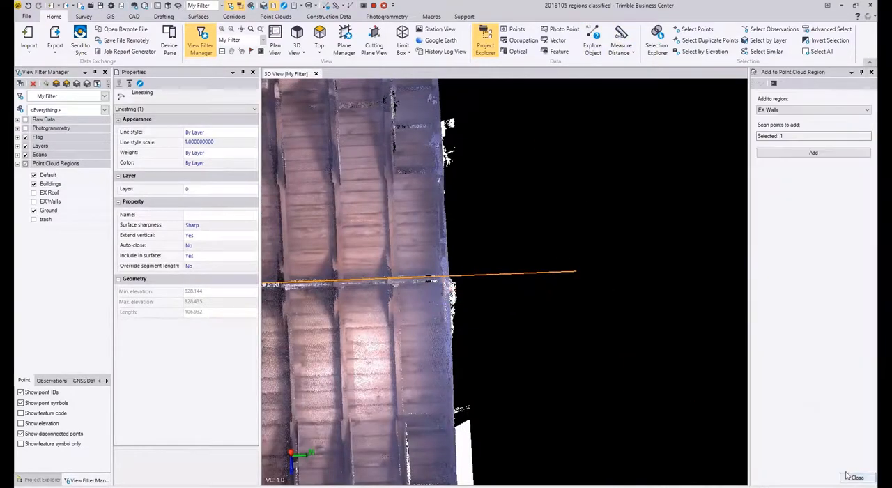
pyautogui.click(620, 35)
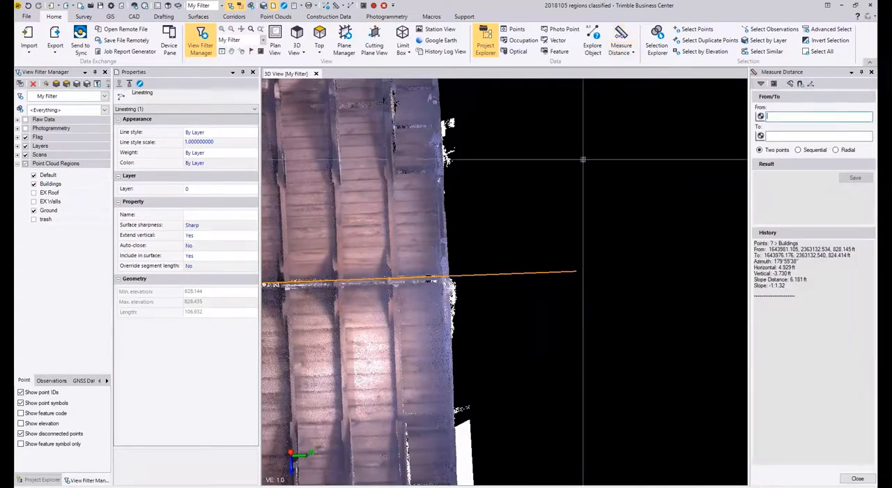
pyautogui.click(577, 271)
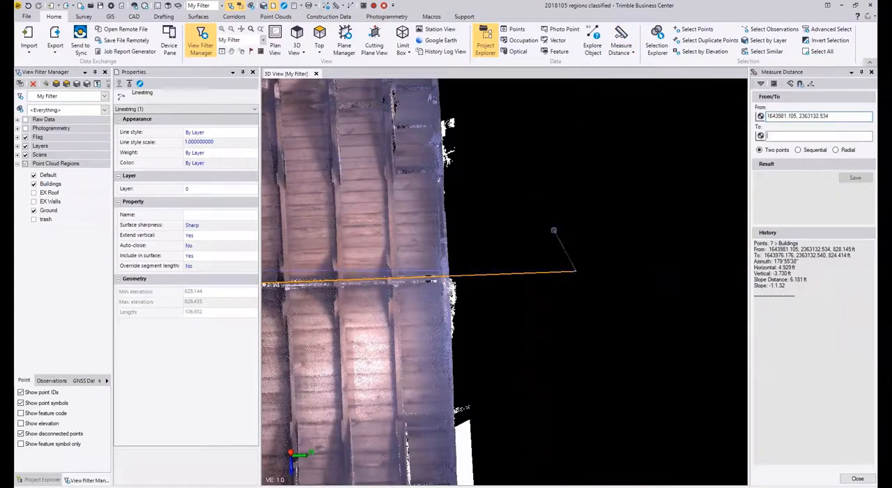
pyautogui.scroll(3, 553, 230)
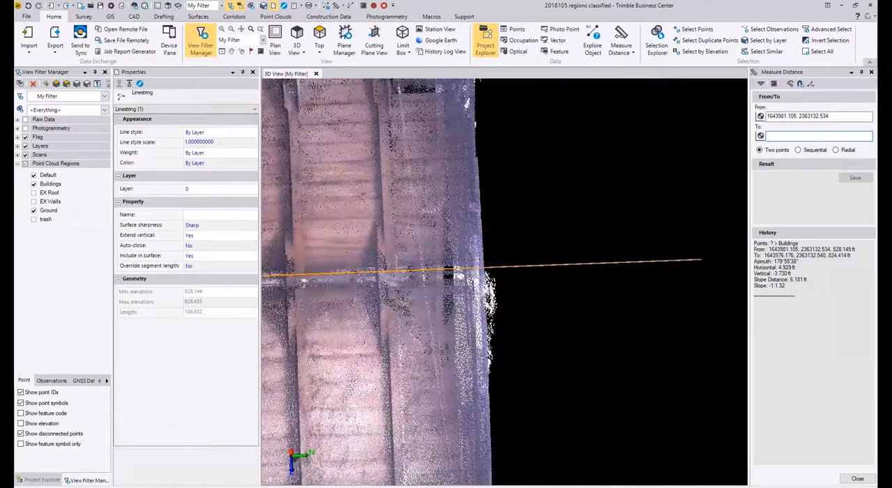
pyautogui.click(483, 268)
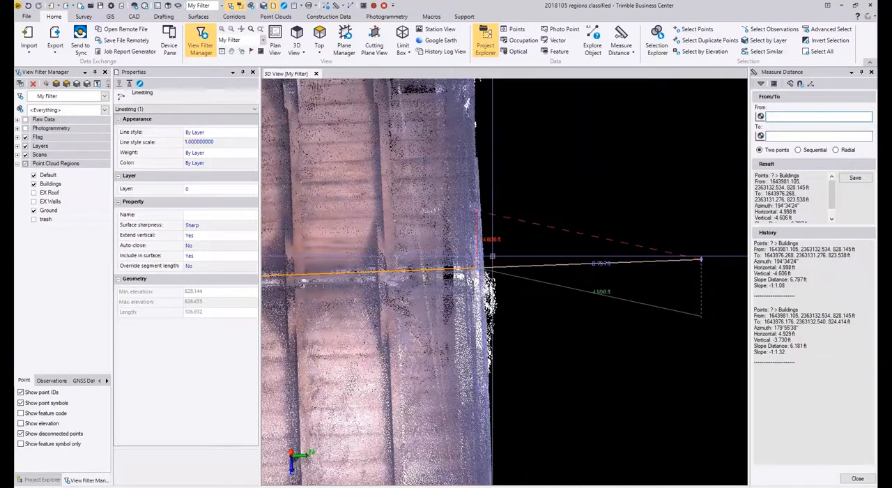
pyautogui.scroll(3, 603, 267)
pyautogui.scroll(-1, 603, 266)
pyautogui.scroll(-7, 616, 277)
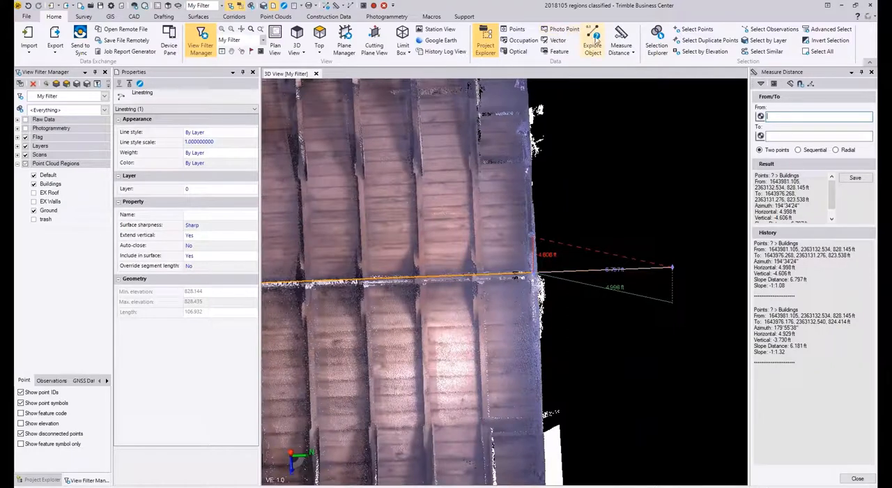
# Step: Reopen the subplane settings of the N-S plane and try start stations 6.00 and 6.70
pyautogui.click(344, 43)
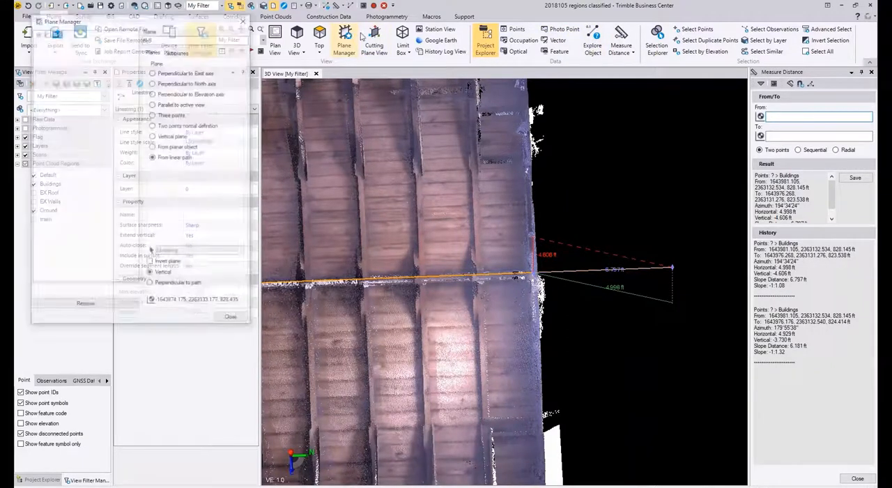
pyautogui.click(177, 51)
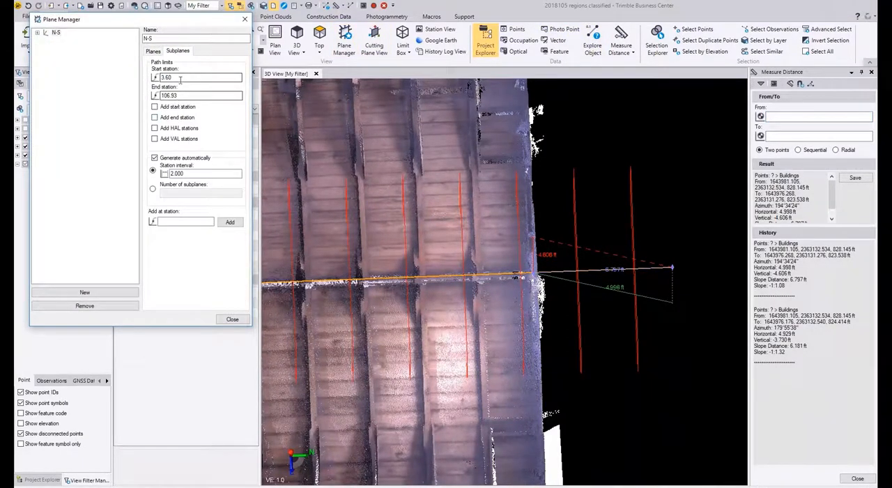
pyautogui.press('Tab')
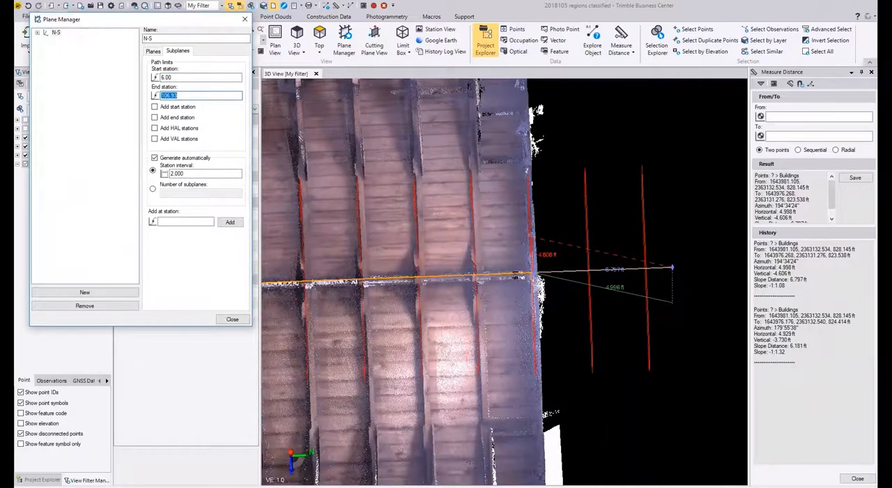
pyautogui.doubleClick(166, 76)
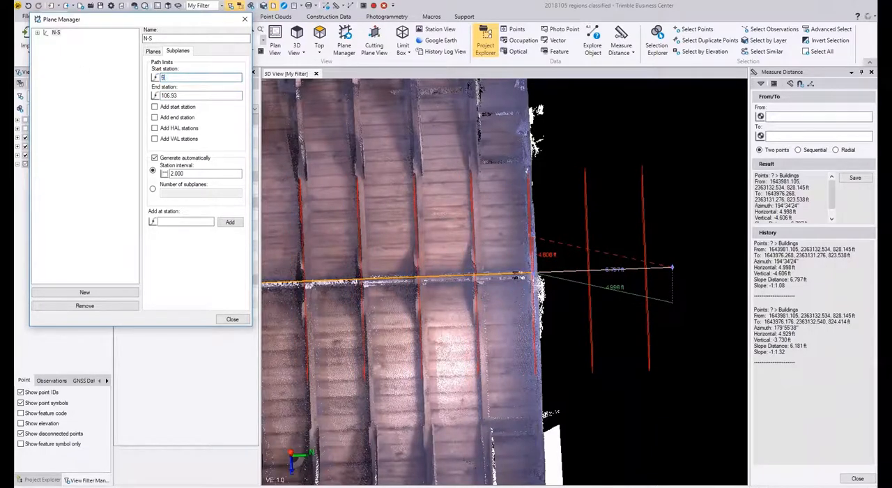
pyautogui.write('6.70')
pyautogui.press('Tab')
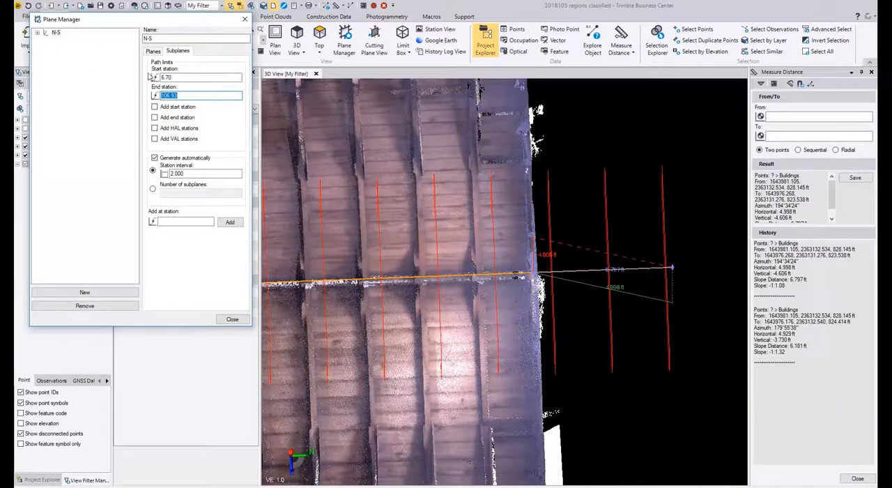
# Step: Try start stations 6.50, 6.40 and 6.20 for the N-S subplanes
pyautogui.moveTo(174, 78); pyautogui.dragTo(143, 78)
pyautogui.write('6.50')
pyautogui.press('Tab')
pyautogui.write('6.4')
pyautogui.press('Tab')
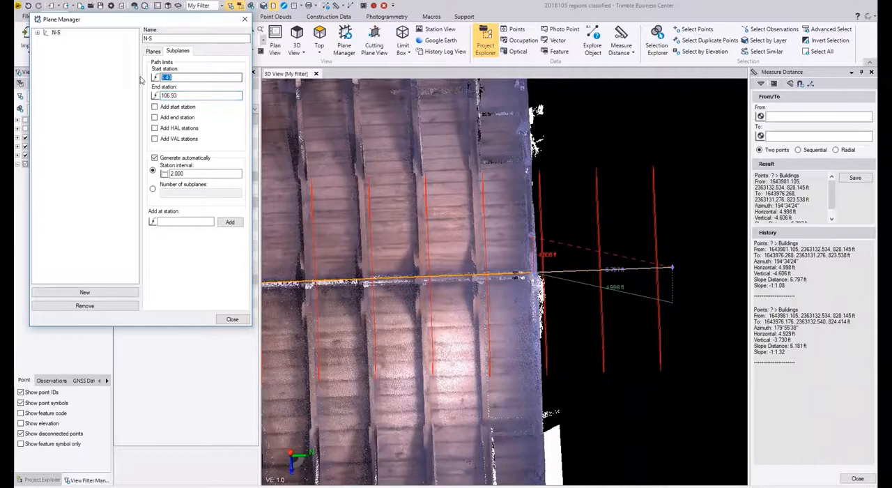
pyautogui.write('6.20')
pyautogui.press('Tab')
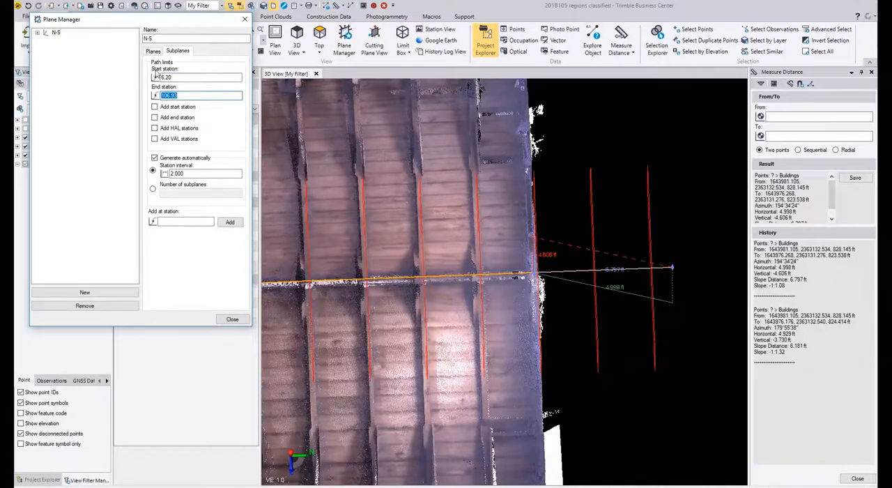
# Step: Set the start station of the N-S subplanes to 6.10
pyautogui.moveTo(182, 78); pyautogui.dragTo(143, 77)
pyautogui.write('6.1')
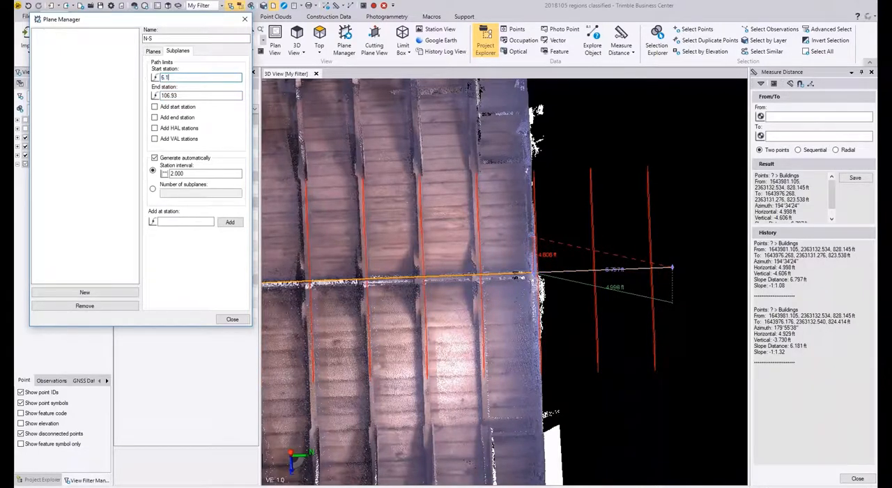
pyautogui.write('0')
pyautogui.press('Tab')
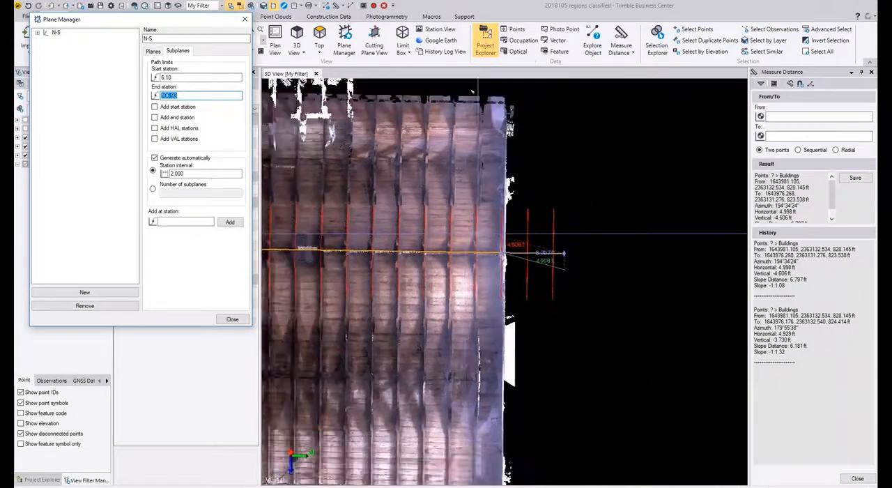
# Step: Examine how the N-S subplanes run along the whole building, and end the distance measurement
pyautogui.scroll(-1, 460, 236)
pyautogui.moveTo(459, 236); pyautogui.dragTo(488, 237, button='middle')
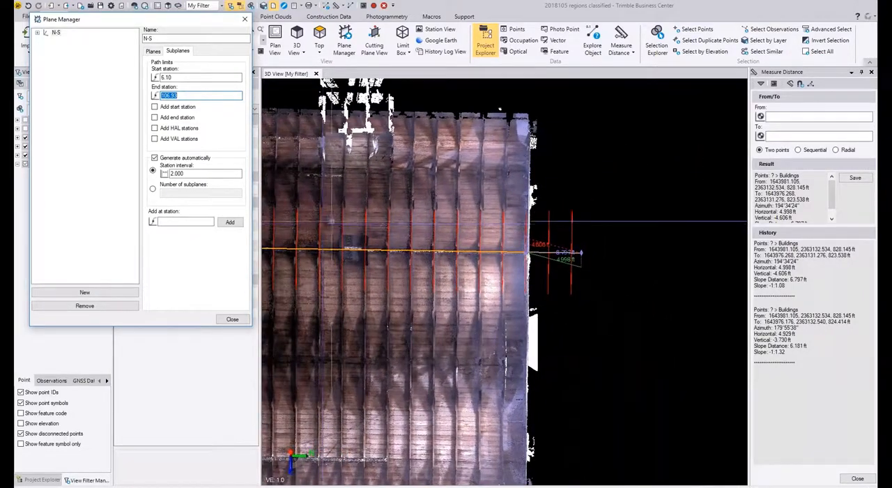
pyautogui.moveTo(322, 215); pyautogui.dragTo(533, 225, button='middle')
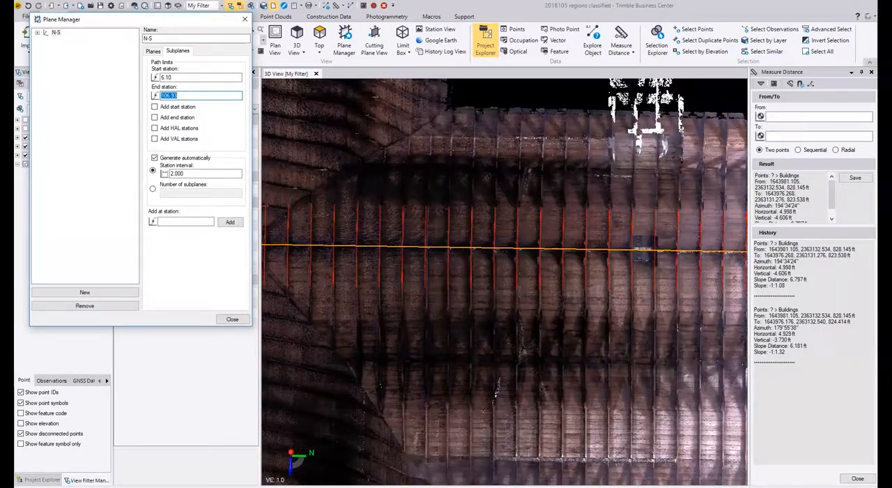
pyautogui.scroll(-5, 463, 246)
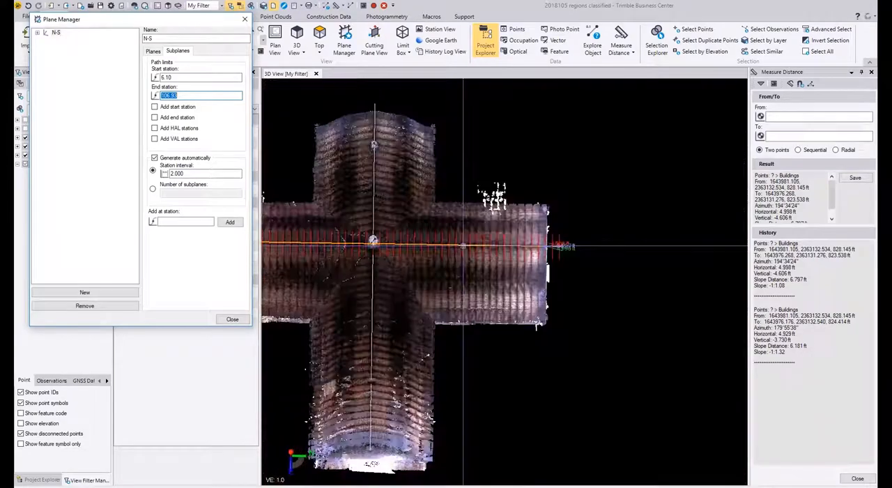
pyautogui.moveTo(463, 245); pyautogui.dragTo(536, 243, button='middle')
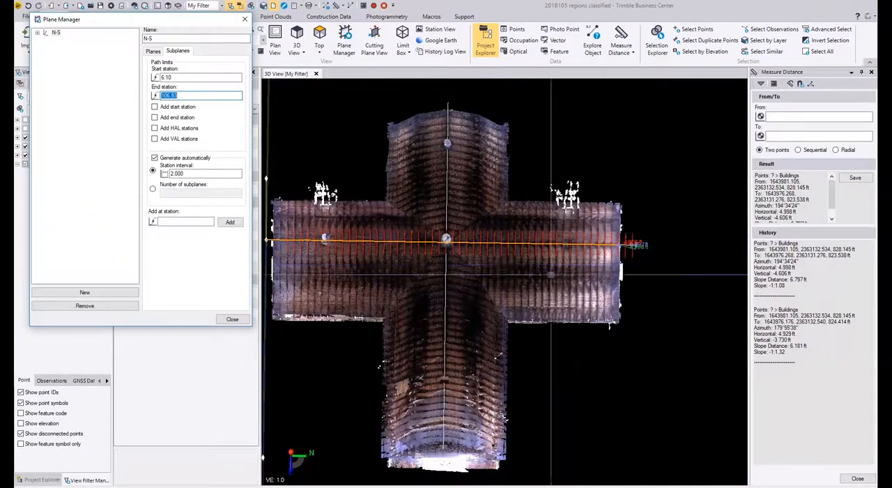
pyautogui.moveTo(551, 274); pyautogui.dragTo(614, 307, button='right')
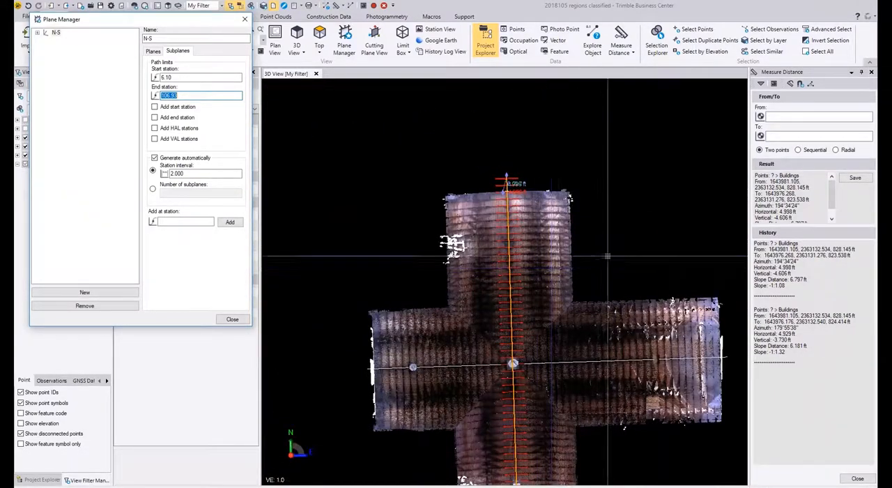
pyautogui.click(850, 480)
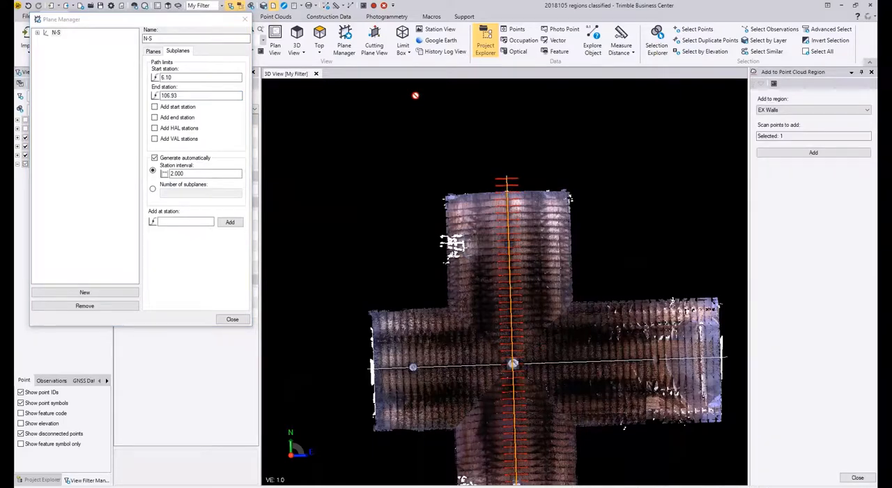
# Step: Create a new plane in the Plane Manager and name it E-W
pyautogui.click(91, 293)
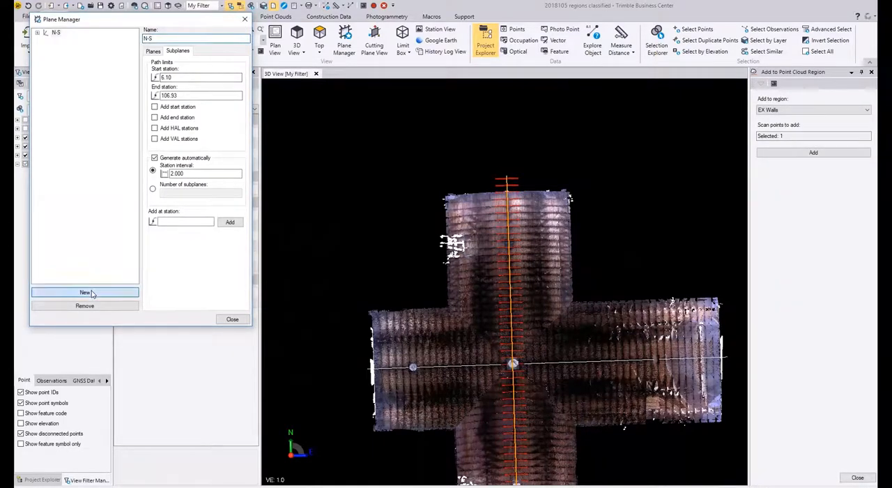
pyautogui.click(165, 38)
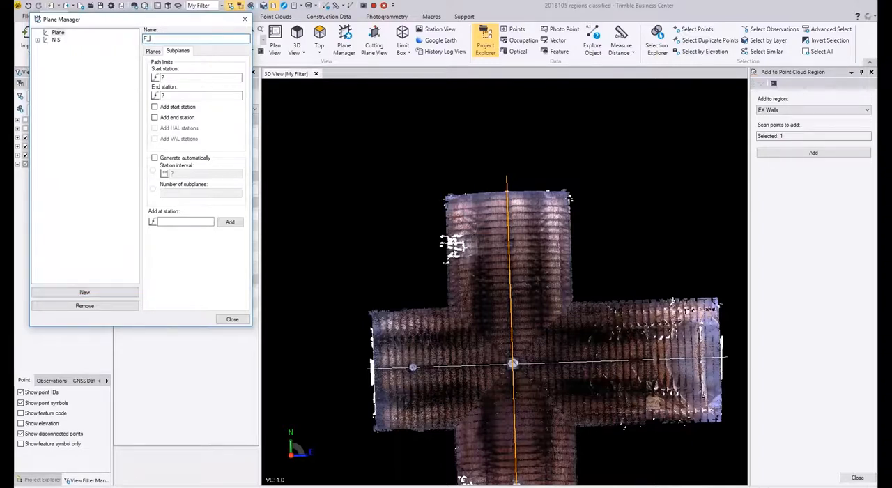
pyautogui.write('E-W')
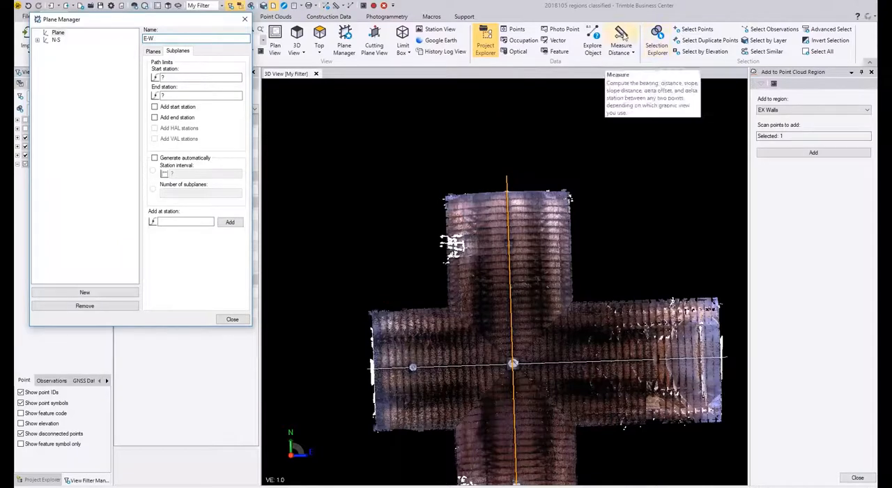
# Step: Measure the horizontal distance from the east end of the east-west ridge linestring to the exterior wall face
pyautogui.click(623, 40)
pyautogui.scroll(10, 728, 356)
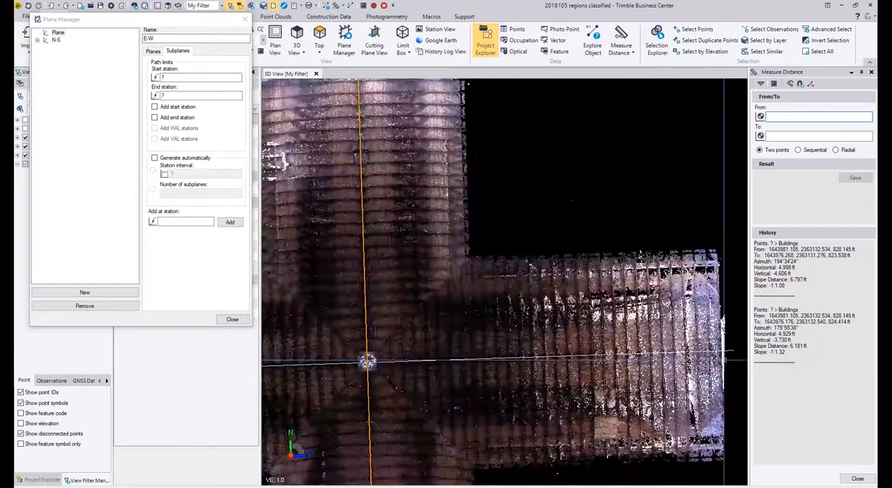
pyautogui.scroll(5, 727, 356)
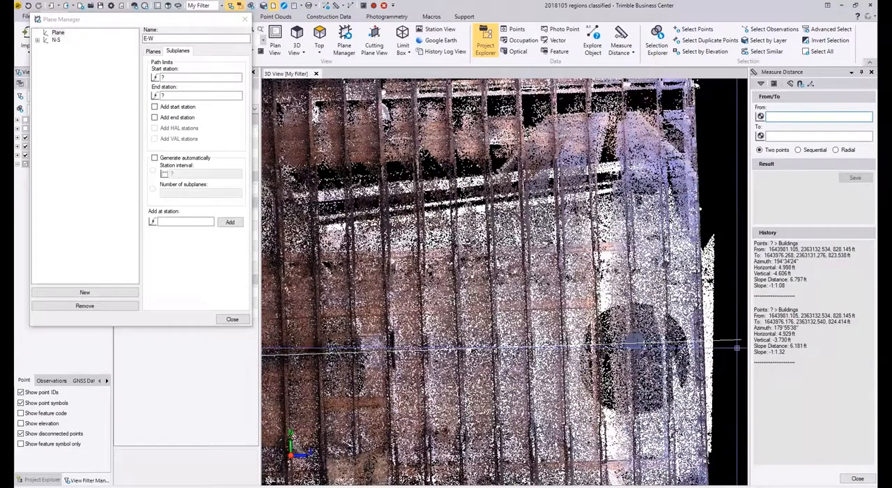
pyautogui.click(739, 342)
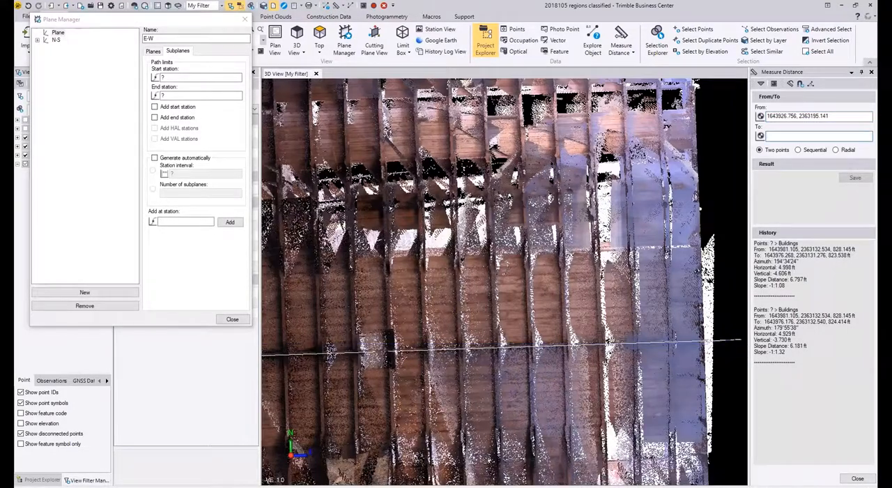
pyautogui.click(741, 339)
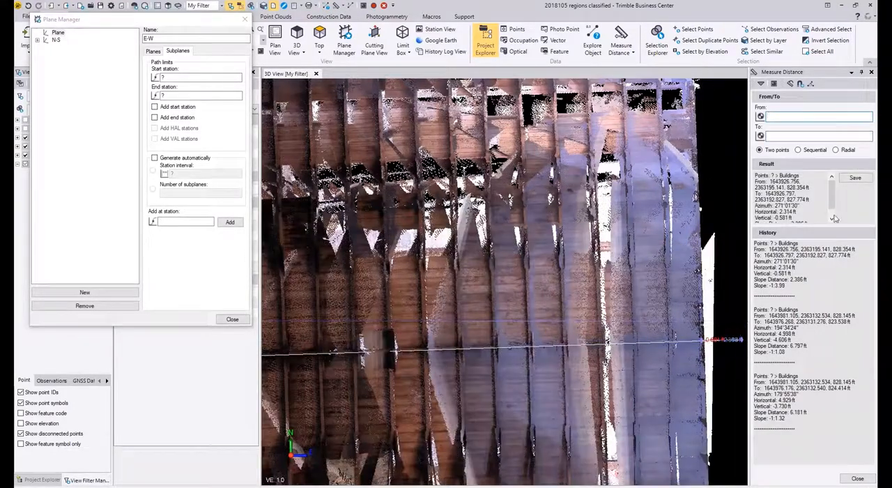
pyautogui.doubleClick(793, 211)
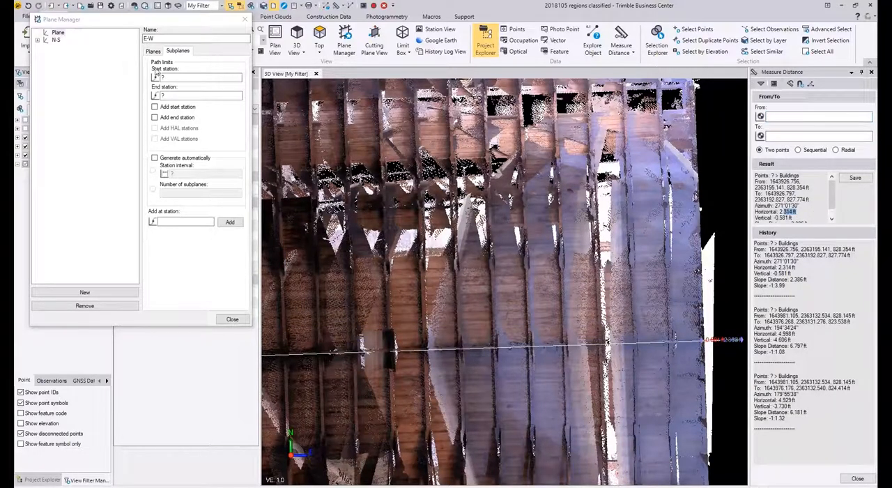
# Step: Set the start station of the E-W plane's subplanes to 2.30
pyautogui.click(167, 77)
pyautogui.write('2.30')
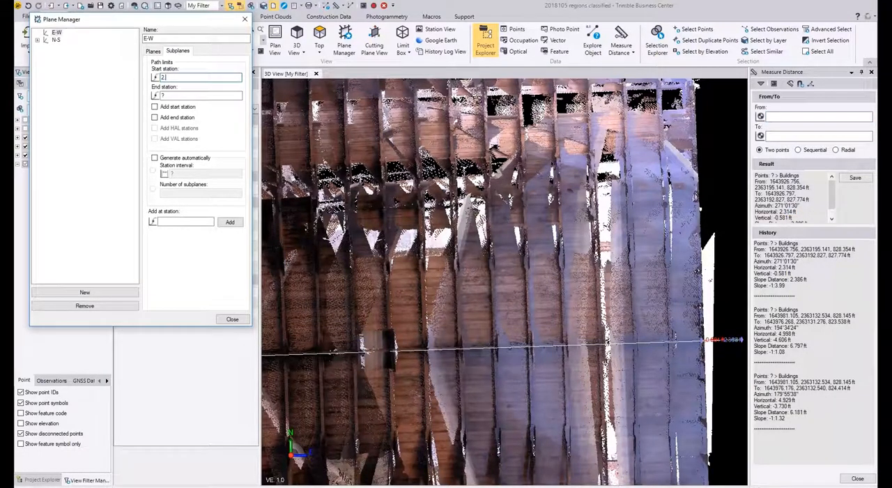
pyautogui.click(193, 95)
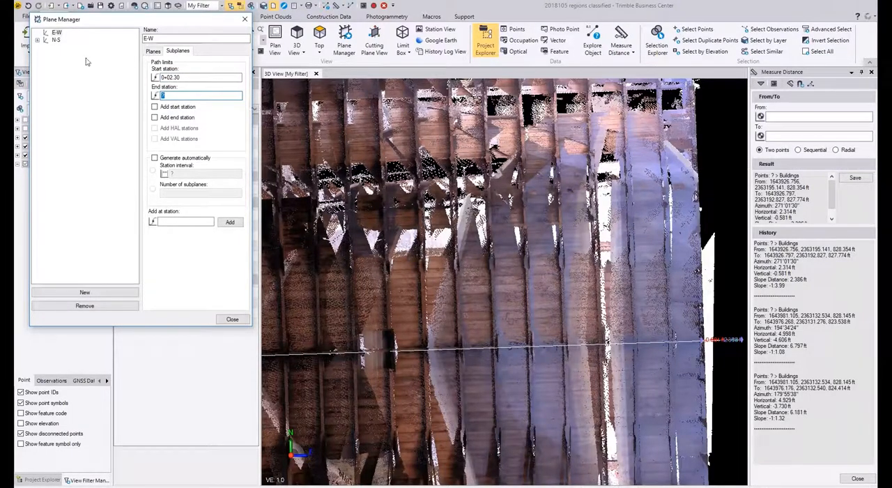
# Step: Define the E-W plane as a vertical plane from a linear path, using the east-west ridge linestring
pyautogui.click(152, 52)
pyautogui.click(161, 157)
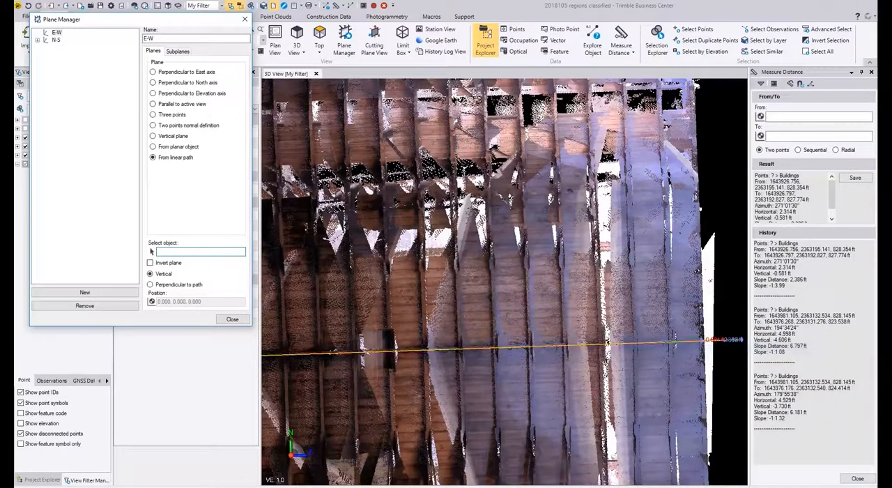
# Step: Generate subplanes automatically for the E-W plane with a station interval of 2
pyautogui.click(178, 51)
pyautogui.moveTo(187, 95); pyautogui.dragTo(142, 92)
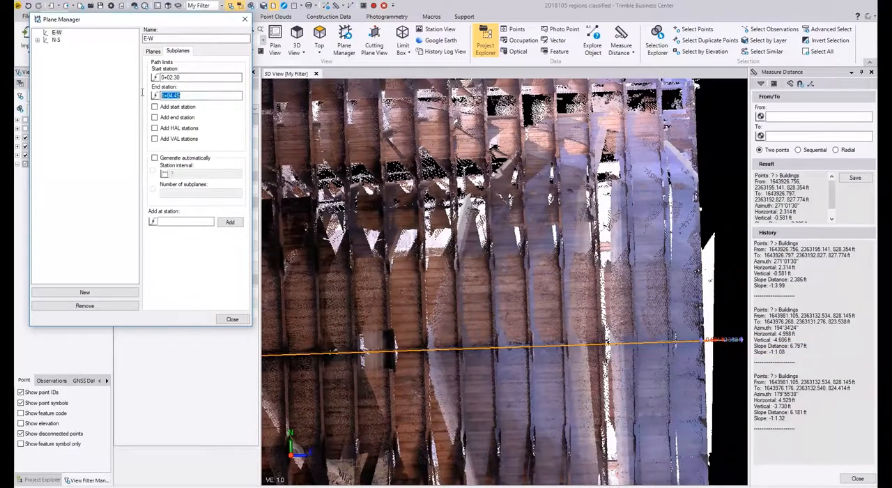
pyautogui.click(195, 158)
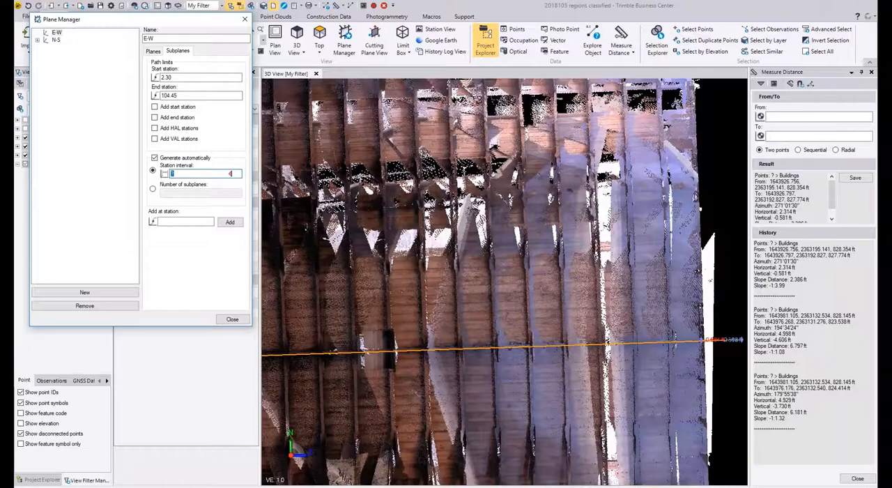
pyautogui.write('2')
pyautogui.press('Return')
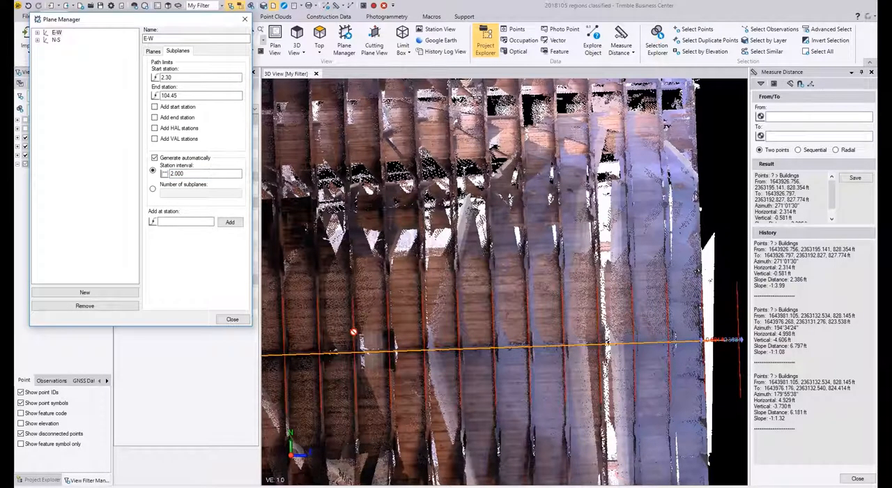
# Step: Examine the spacing of the E-W subplanes along the ridge and their placement at the exterior wall
pyautogui.moveTo(354, 332); pyautogui.dragTo(482, 264, button='middle')
pyautogui.scroll(2, 454, 291)
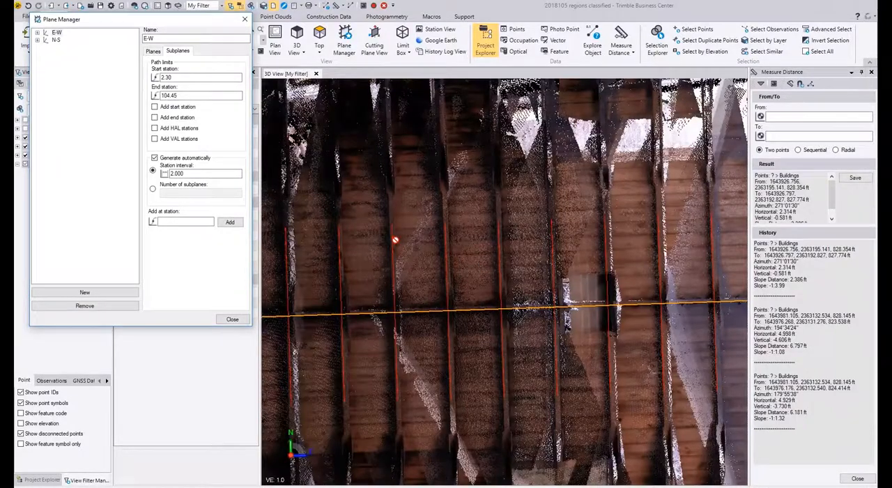
pyautogui.scroll(-3, 427, 265)
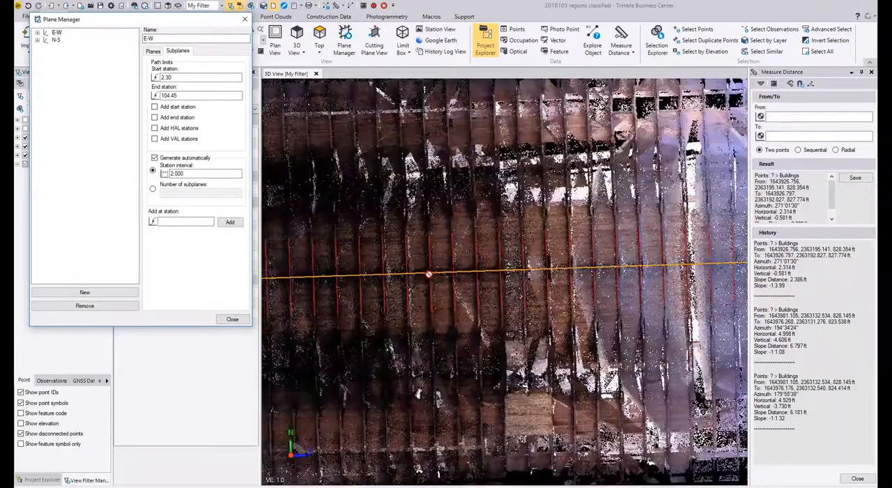
pyautogui.scroll(2, 428, 274)
pyautogui.moveTo(484, 280)
pyautogui.mouseDown(button='right')
pyautogui.moveTo(477, 247)
pyautogui.moveTo(463, 265)
pyautogui.moveTo(384, 225)
pyautogui.mouseUp(button='right')
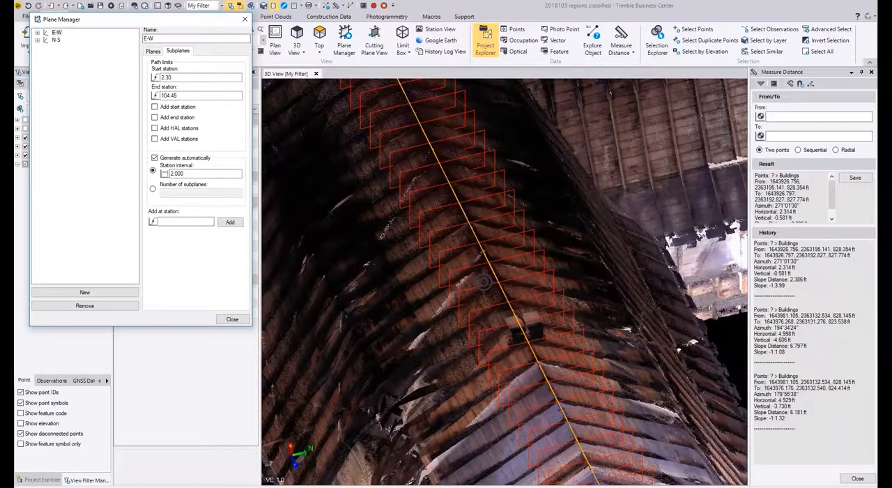
pyautogui.moveTo(480, 315); pyautogui.dragTo(560, 330, button='right')
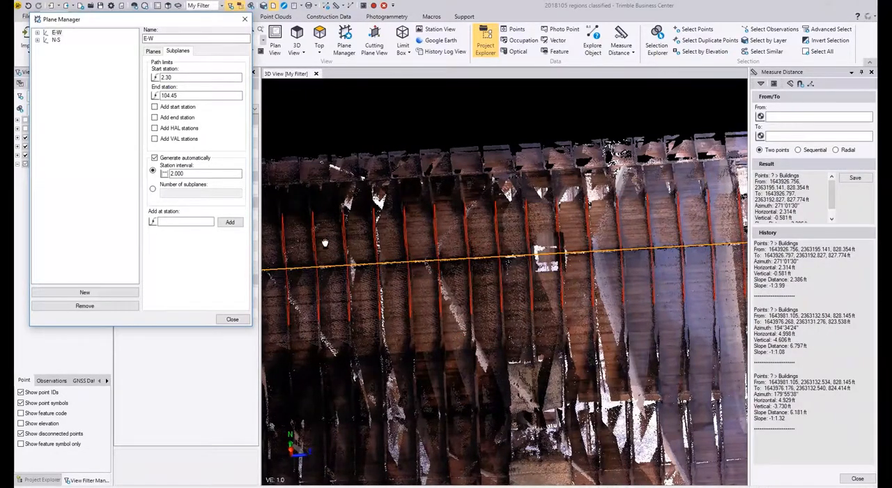
pyautogui.moveTo(325, 242); pyautogui.dragTo(541, 244, button='right')
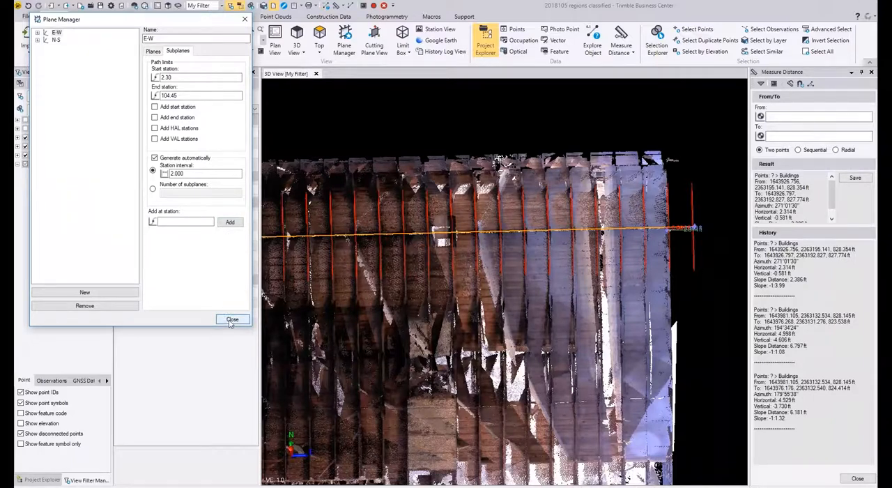
# Step: Close the Plane Manager, the linestring's properties and the Measure Distance command
pyautogui.click(232, 320)
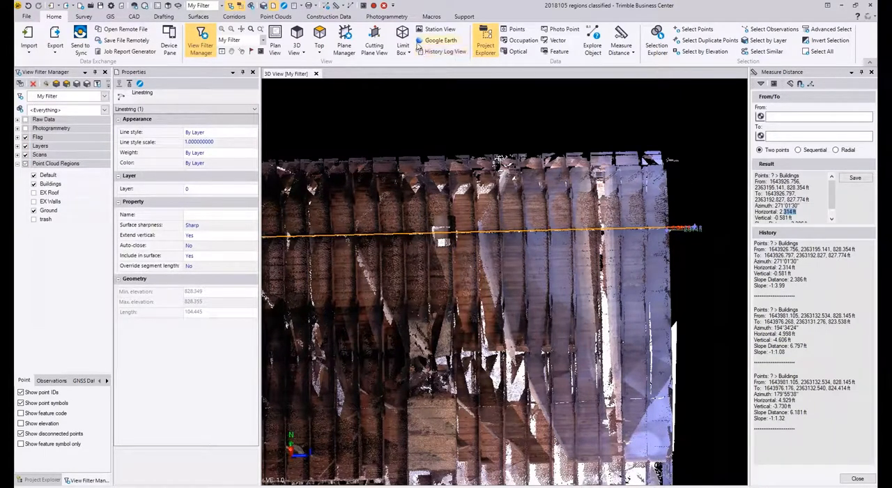
pyautogui.click(253, 73)
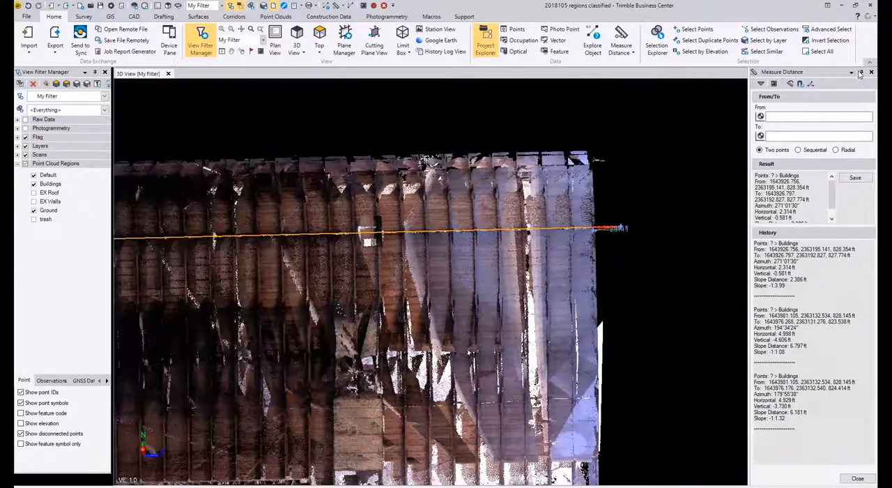
pyautogui.click(871, 73)
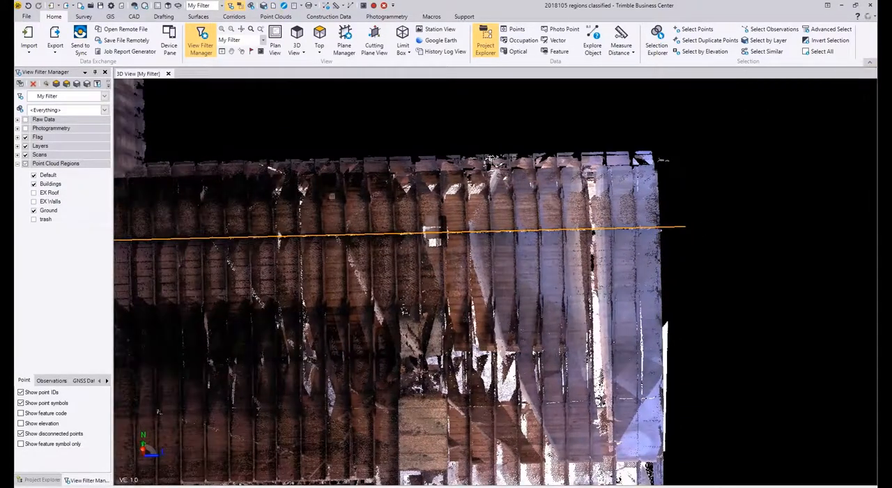
pyautogui.scroll(-3, 396, 207)
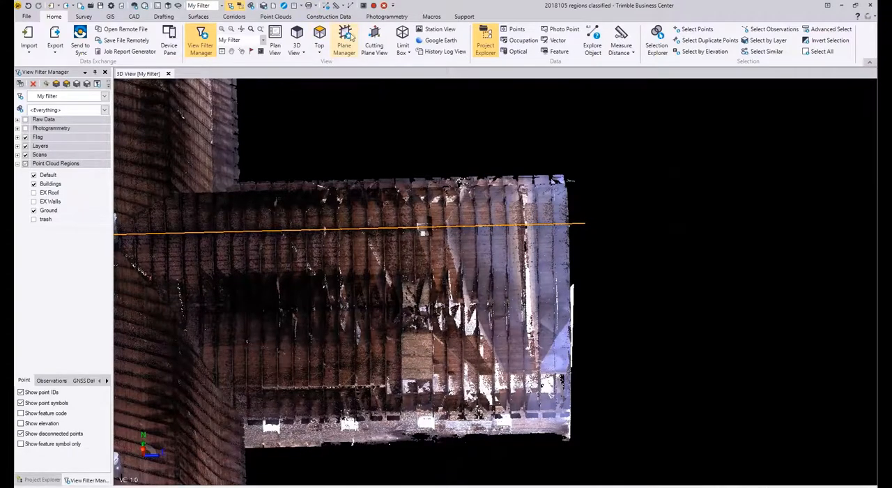
pyautogui.click(348, 42)
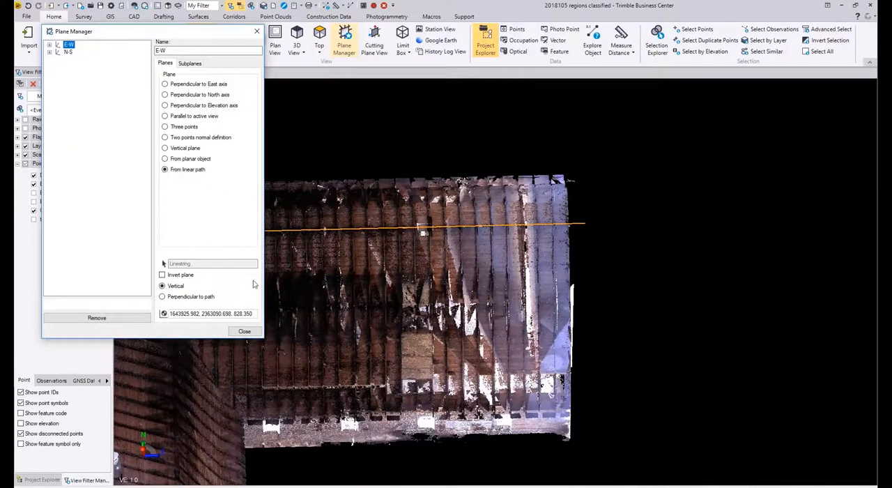
pyautogui.click(249, 333)
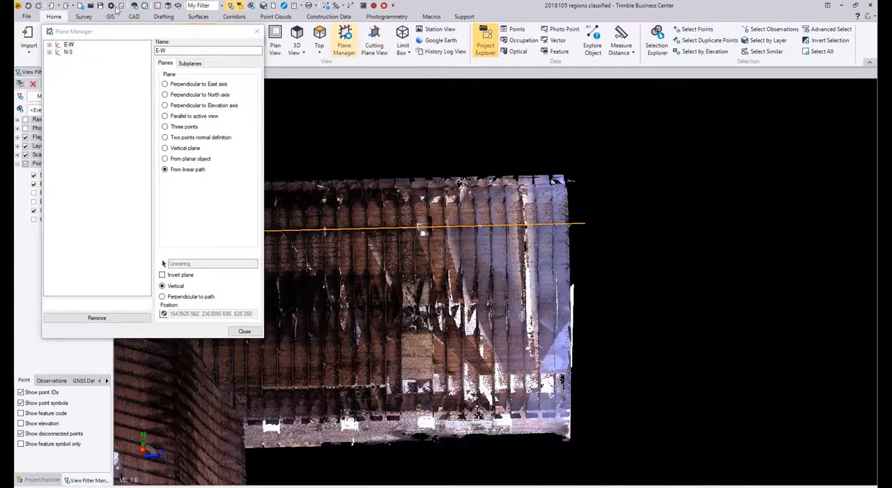
pyautogui.click(258, 33)
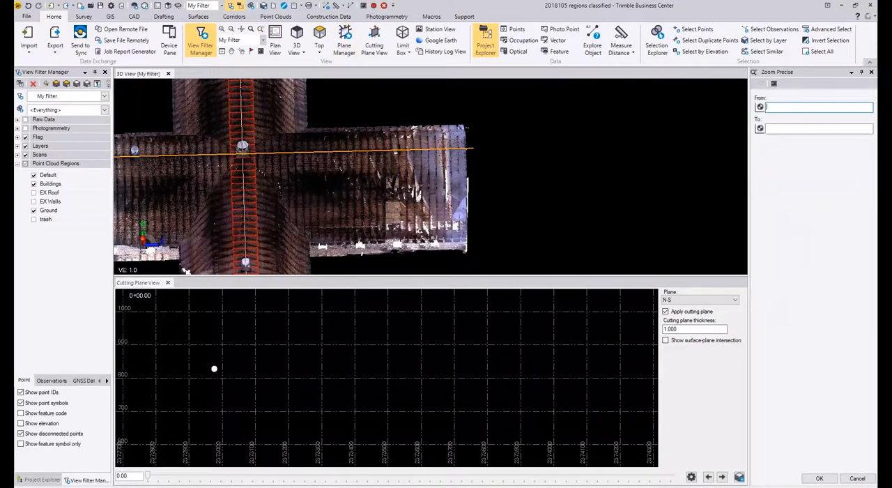
# Step: Open the Cutting Plane View and place it side by side with the 3D view
pyautogui.rightClick(115, 255)
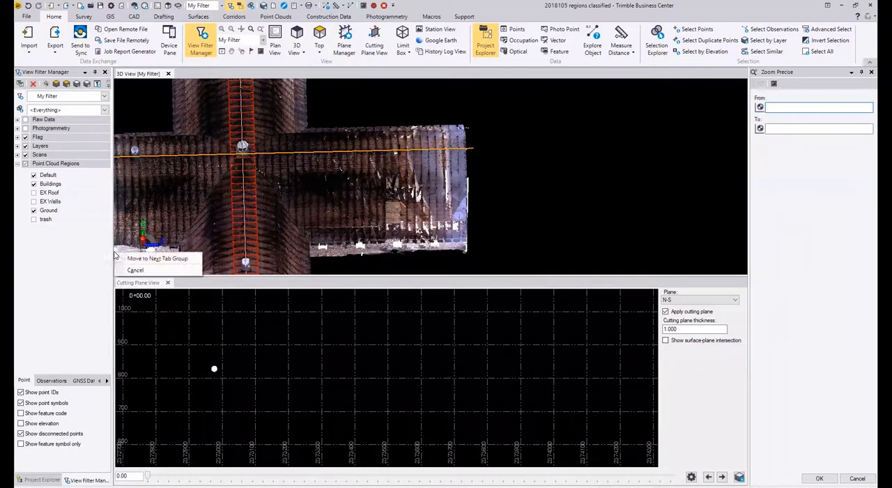
pyautogui.click(152, 76)
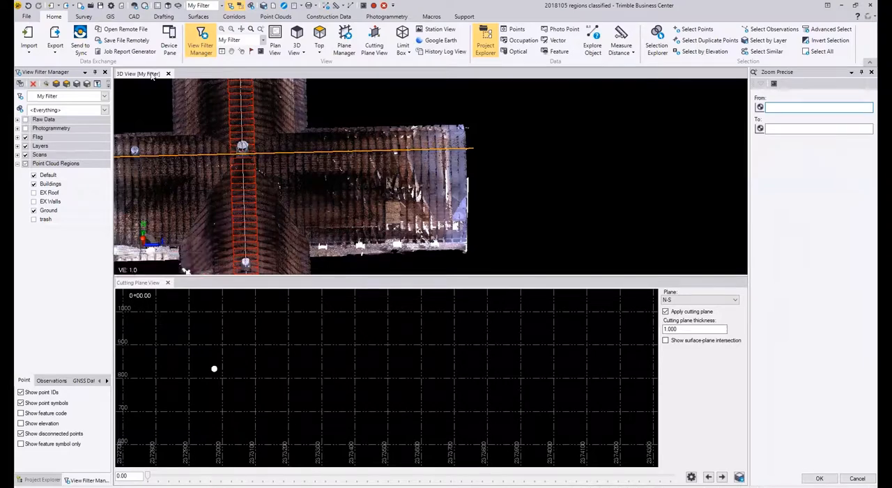
pyautogui.moveTo(106, 202); pyautogui.dragTo(106, 202)
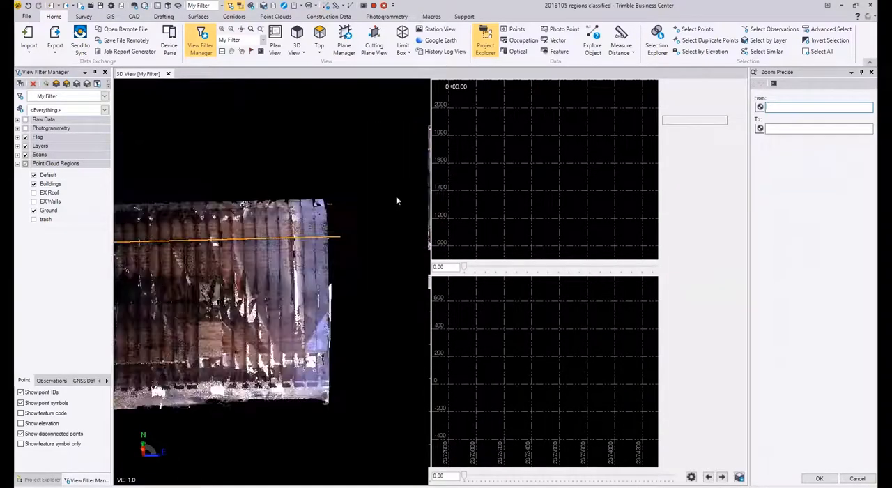
# Step: Set the Cutting Plane View to cut along the E-W plane
pyautogui.moveTo(360, 235); pyautogui.dragTo(325, 238, button='middle')
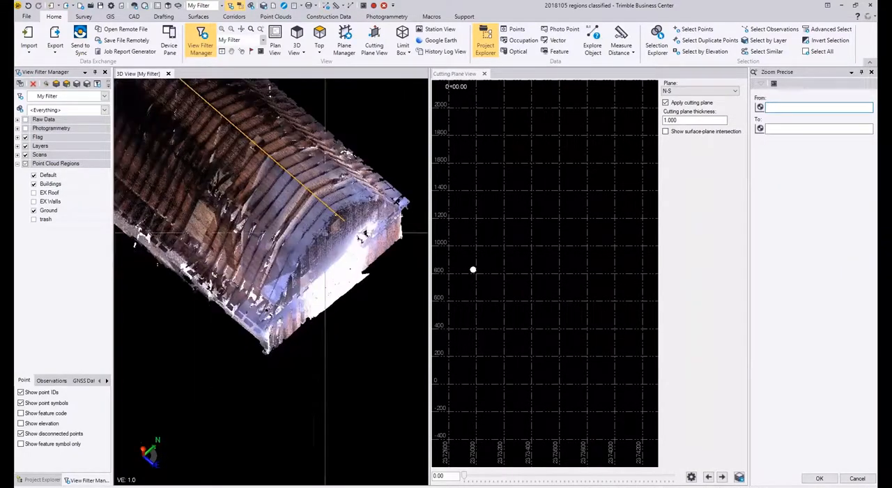
pyautogui.scroll(3, 471, 272)
pyautogui.scroll(5, 467, 265)
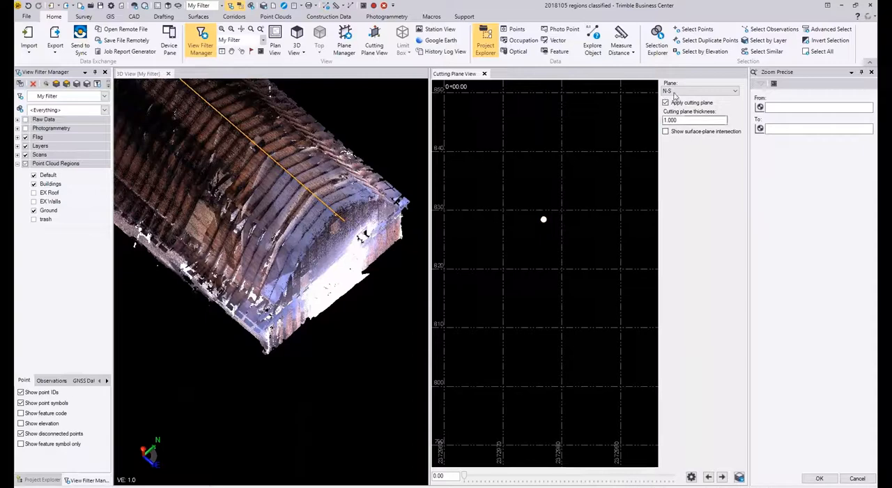
pyautogui.moveTo(685, 121); pyautogui.dragTo(666, 121)
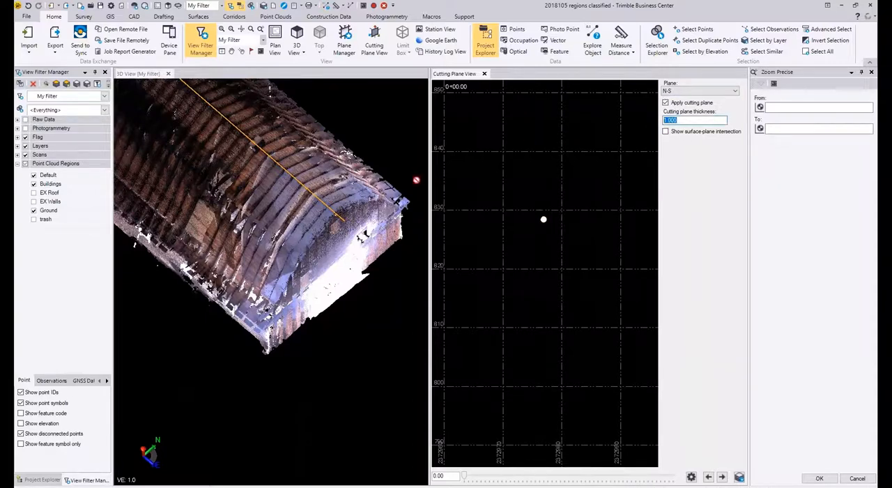
pyautogui.moveTo(326, 94); pyautogui.dragTo(334, 213, button='middle')
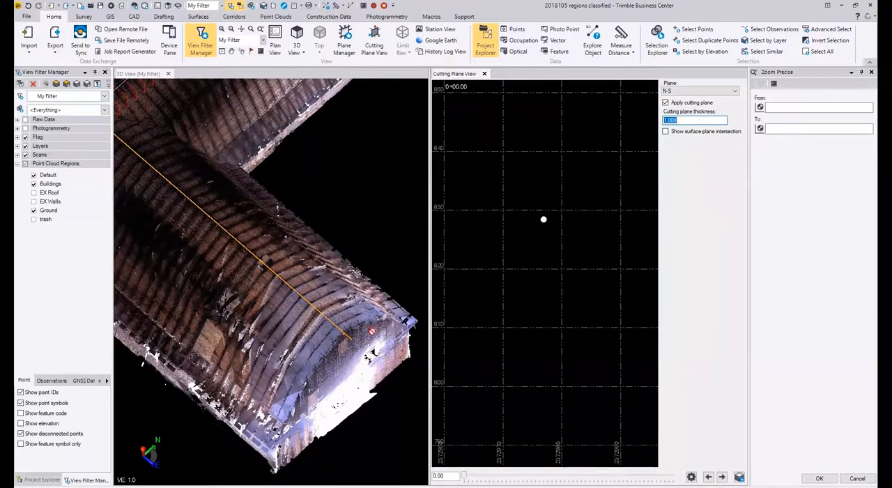
pyautogui.click(688, 91)
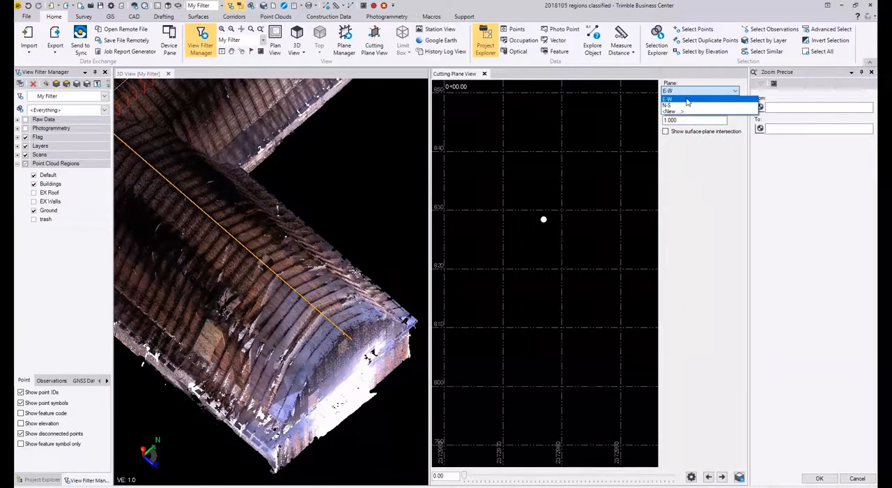
pyautogui.click(687, 99)
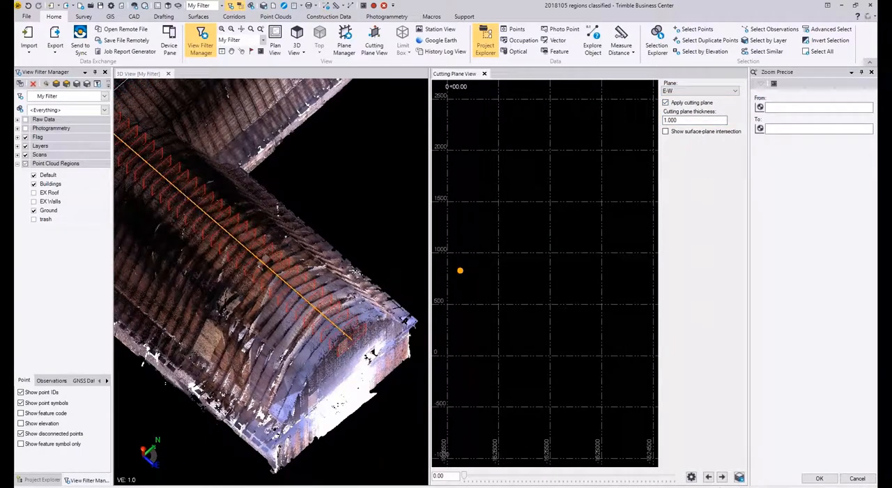
# Step: Show the section at the E-W plane's first subplane, station 2.30, in the Cutting Plane View
pyautogui.scroll(12, 444, 272)
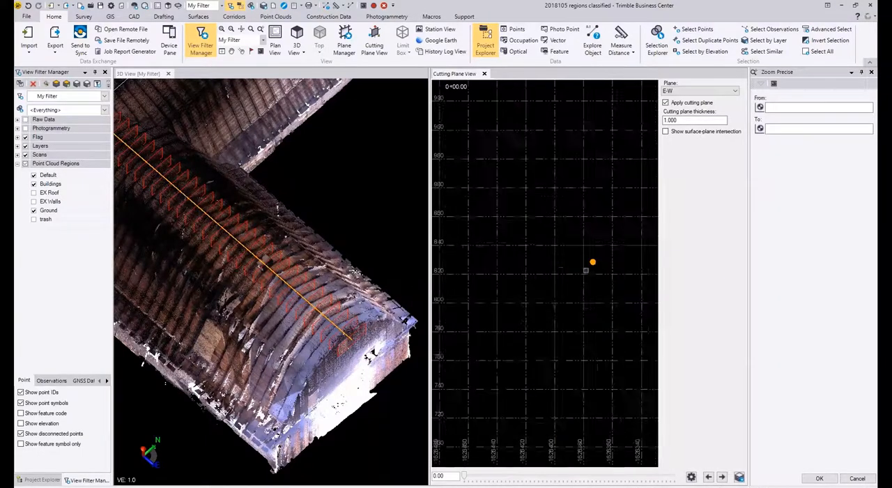
pyautogui.scroll(2, 587, 263)
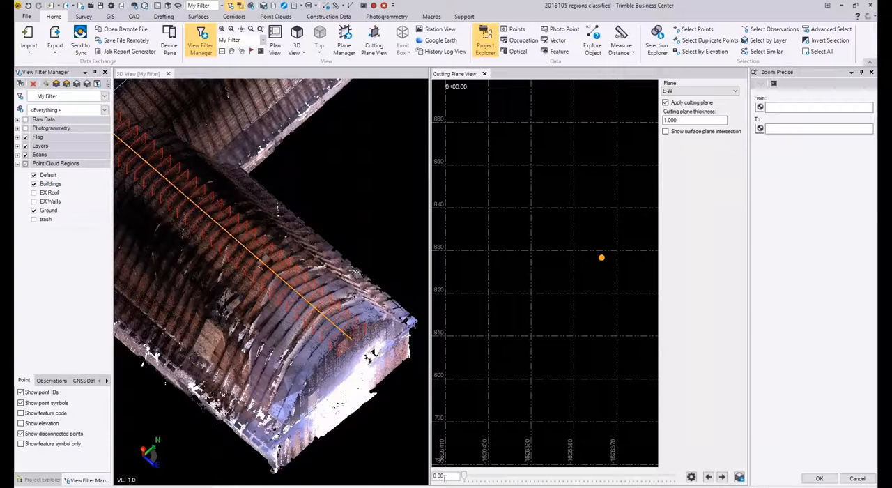
pyautogui.click(721, 479)
pyautogui.click(708, 478)
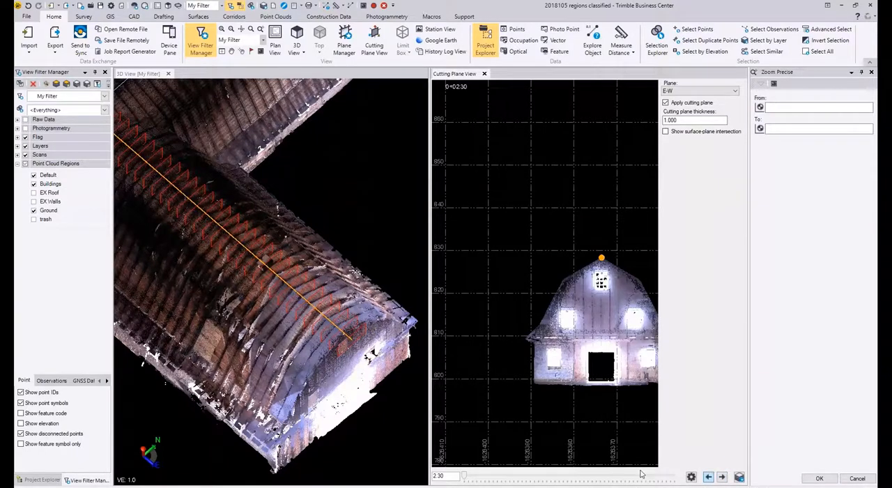
pyautogui.doubleClick(444, 475)
pyautogui.click(738, 477)
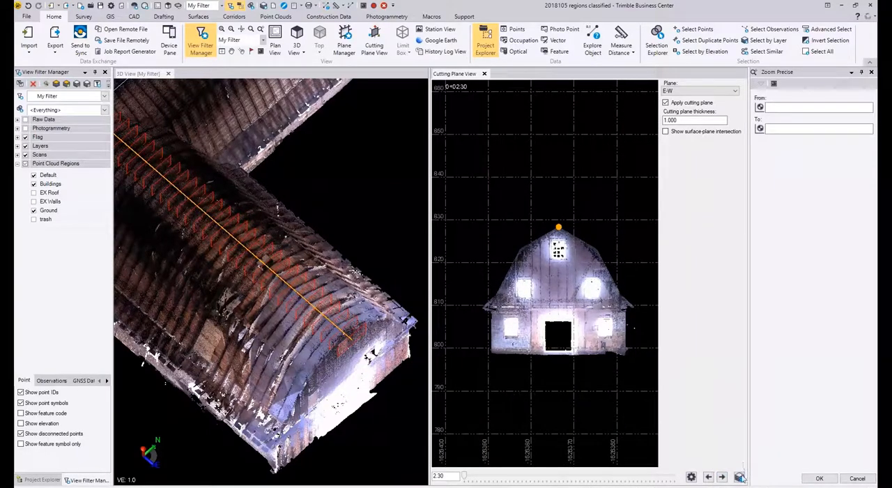
# Step: Advance the section to the E-W subplane at station 4.30 and widen the Cutting Plane View
pyautogui.click(722, 477)
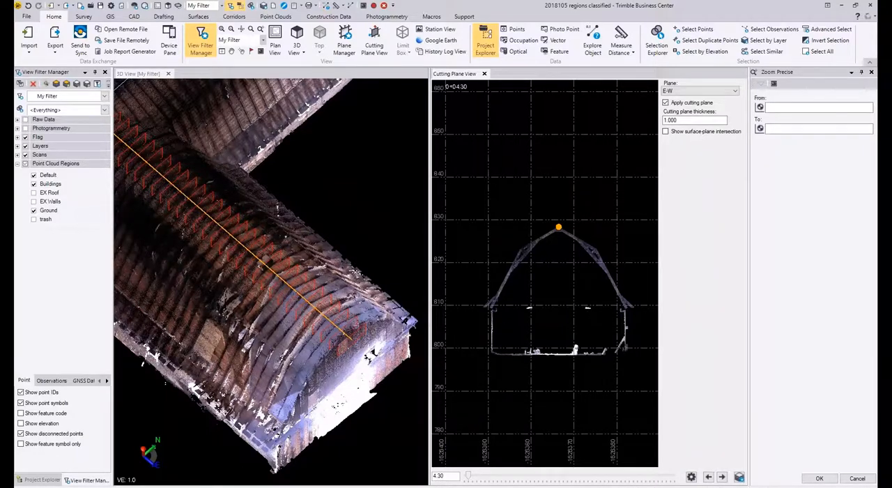
pyautogui.scroll(2, 555, 299)
pyautogui.scroll(-1, 510, 301)
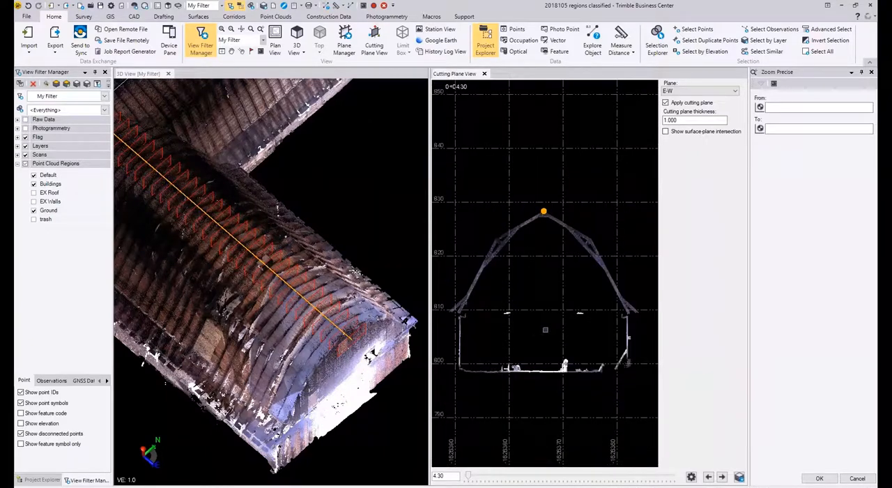
pyautogui.moveTo(582, 249)
pyautogui.mouseDown(button='middle')
pyautogui.moveTo(498, 330)
pyautogui.moveTo(533, 274)
pyautogui.moveTo(583, 244)
pyautogui.mouseUp(button='middle')
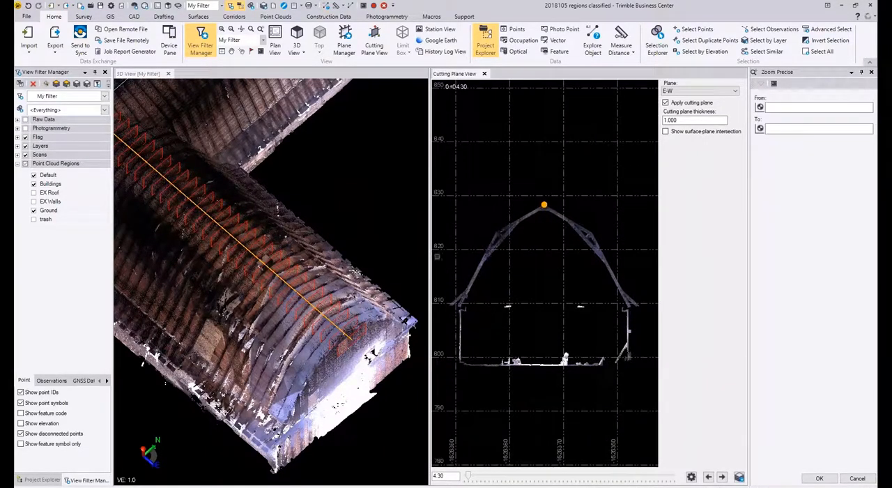
pyautogui.moveTo(430, 265); pyautogui.dragTo(377, 268)
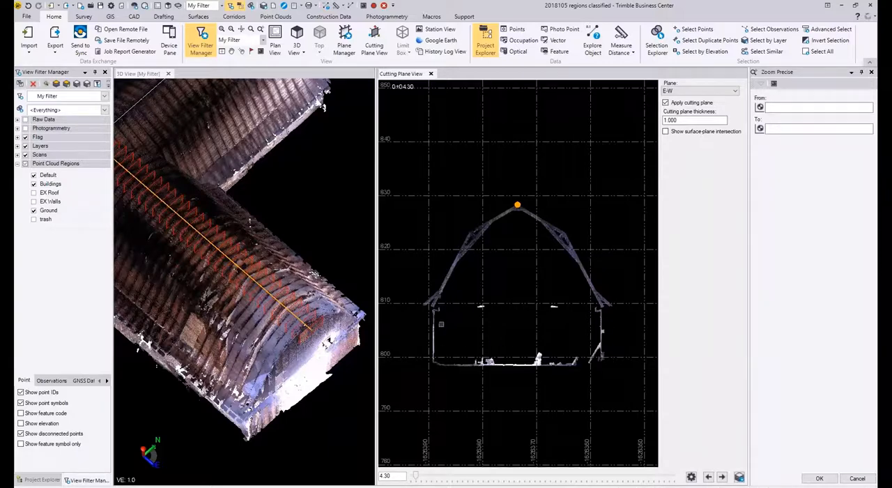
# Step: Examine the roof rafter profile beside the ridge in the section at station 4.30
pyautogui.scroll(2, 534, 371)
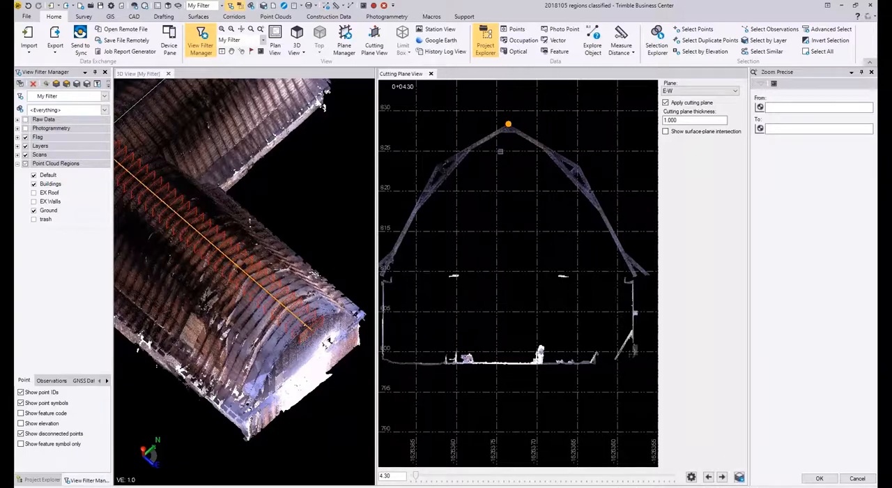
pyautogui.scroll(3, 482, 159)
pyautogui.moveTo(496, 144); pyautogui.dragTo(541, 160, button='middle')
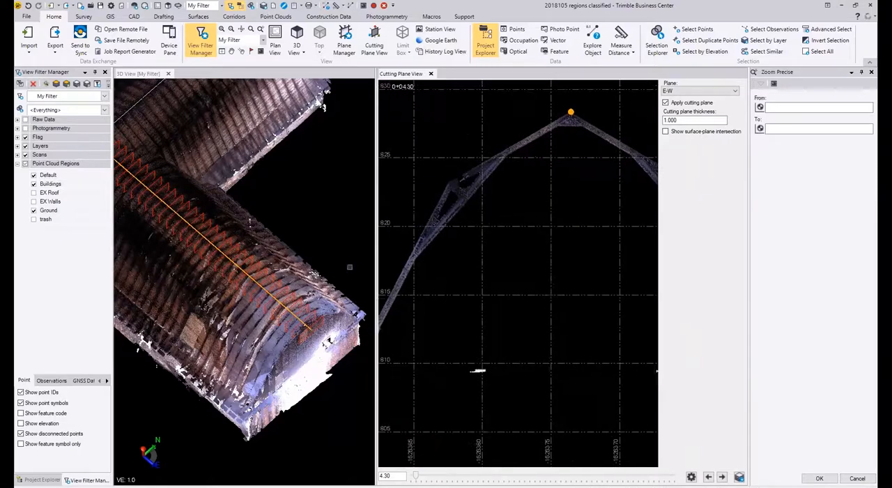
pyautogui.scroll(1, 452, 180)
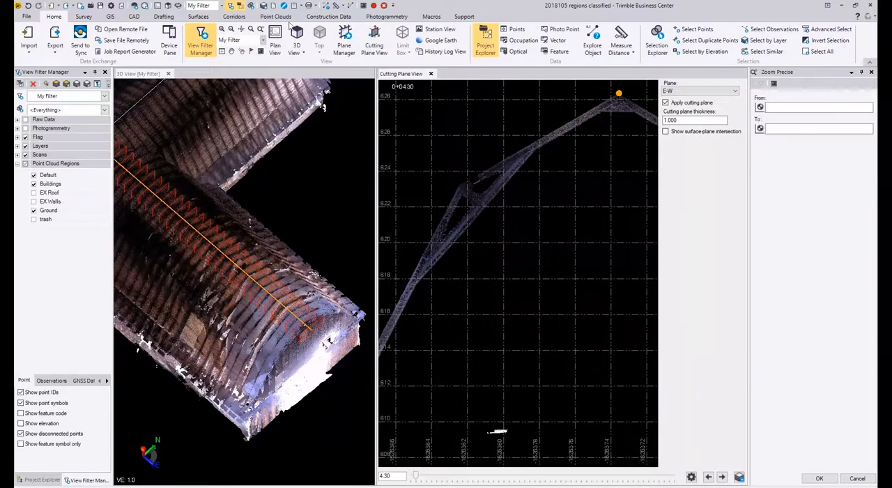
# Step: Set the point cloud rendering to Region Color
pyautogui.click(286, 18)
pyautogui.click(534, 53)
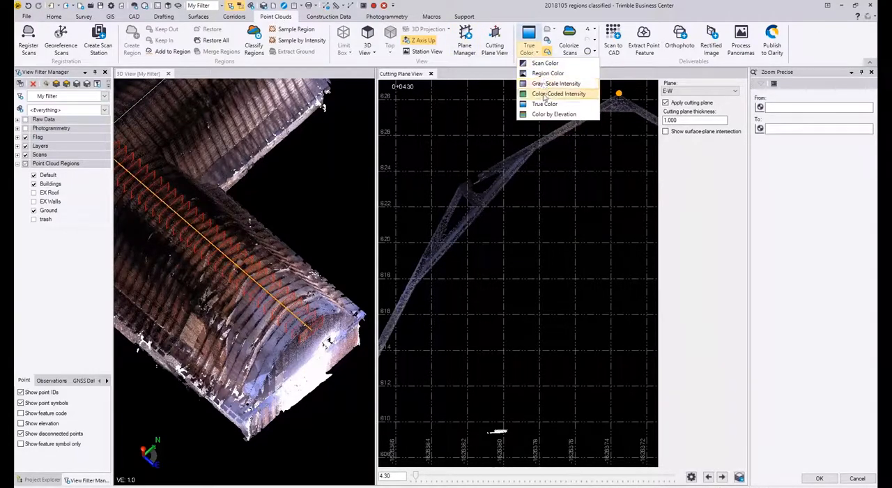
pyautogui.click(554, 77)
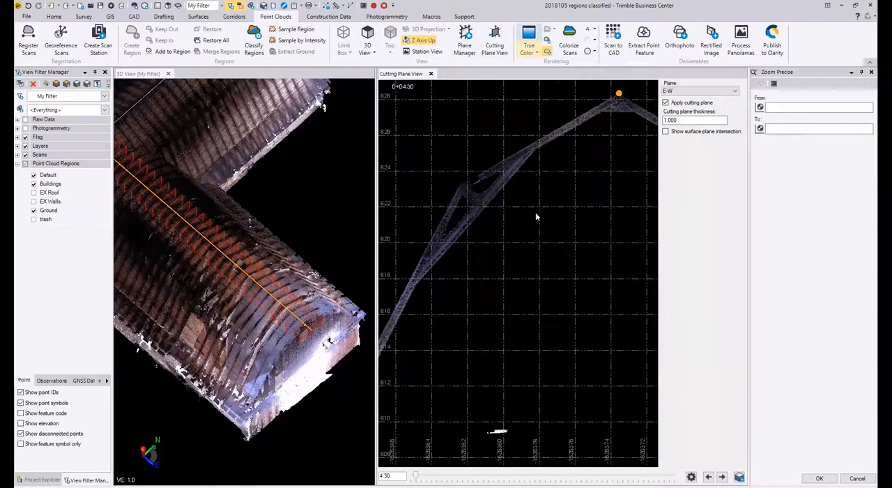
pyautogui.scroll(-3, 579, 200)
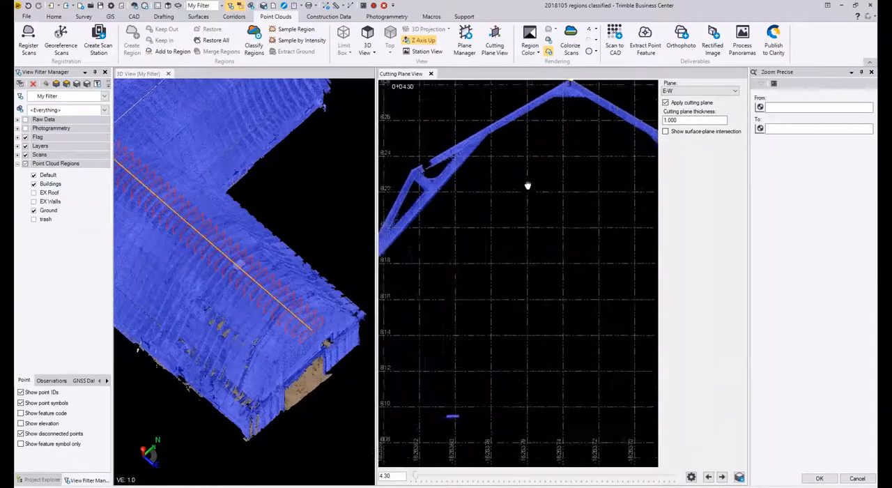
# Step: Bring the full building section at station 4.30 into view and show the EX Roof region
pyautogui.click(687, 122)
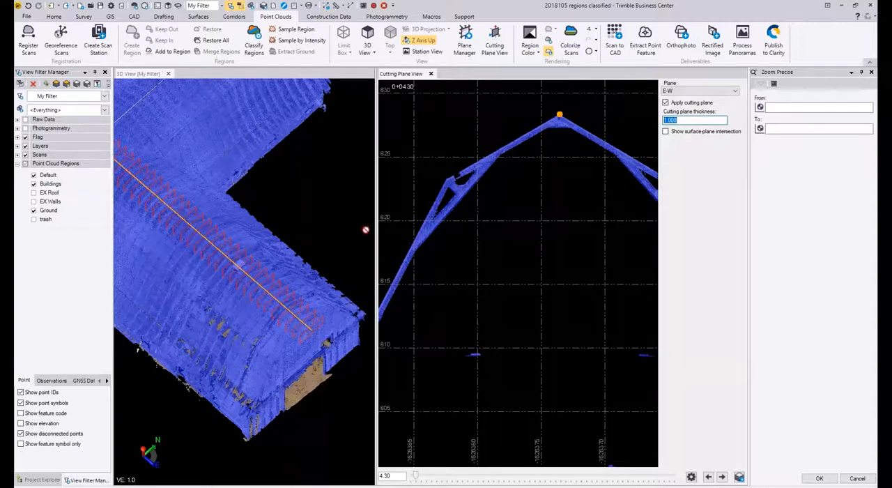
pyautogui.scroll(-2, 528, 221)
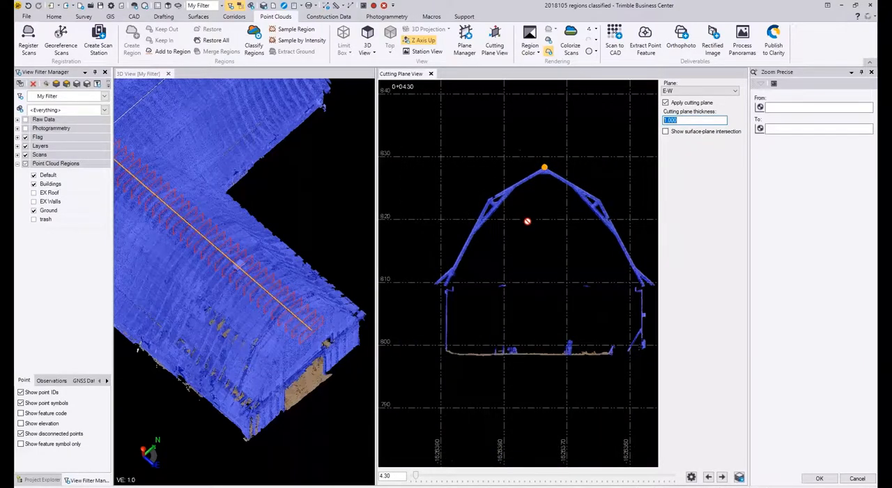
pyautogui.moveTo(274, 304)
pyautogui.mouseDown(button='middle')
pyautogui.moveTo(305, 313)
pyautogui.moveTo(286, 300)
pyautogui.moveTo(293, 308)
pyautogui.mouseUp(button='middle')
pyautogui.scroll(3, 240, 288)
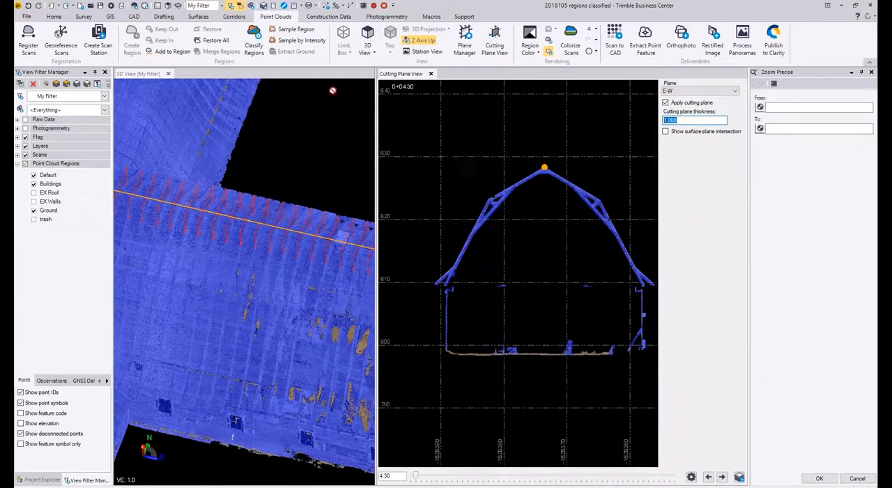
pyautogui.click(33, 192)
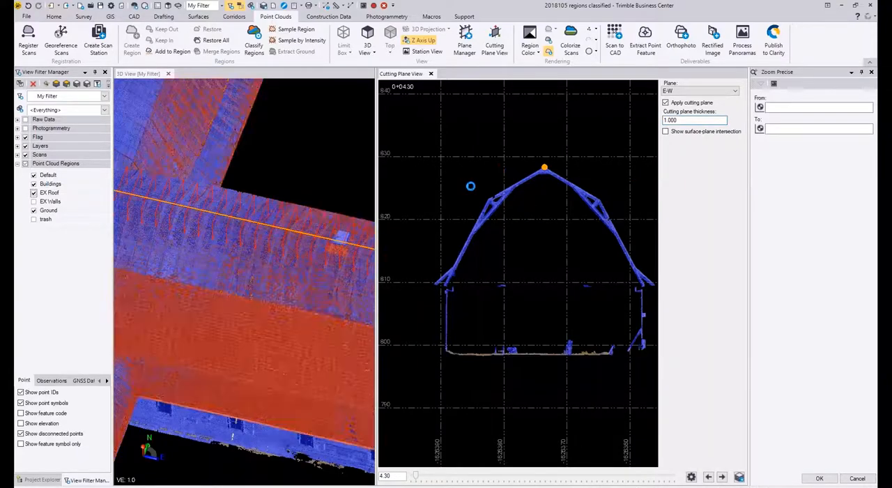
# Step: Examine the EX Roof points against the rafter framing between eave and ridge in the section at station 4.30
pyautogui.scroll(5, 495, 201)
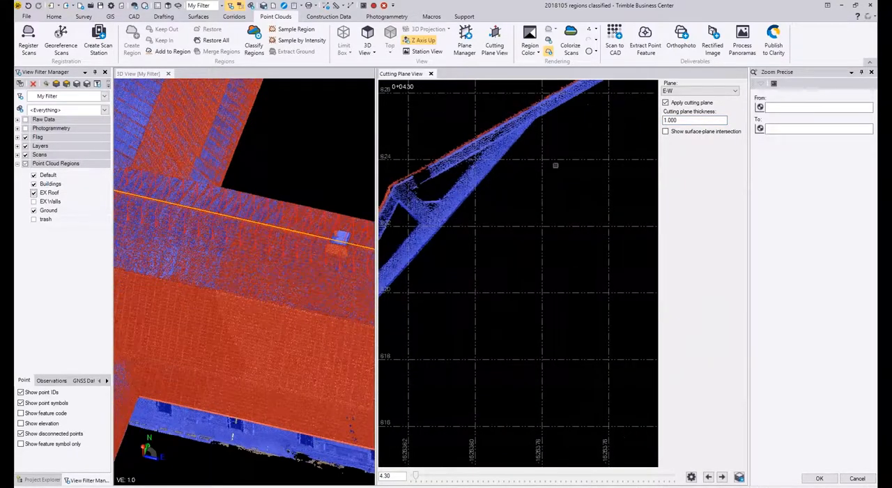
pyautogui.moveTo(556, 164); pyautogui.dragTo(488, 255, button='middle')
pyautogui.moveTo(568, 223); pyautogui.dragTo(382, 189, button='middle')
pyautogui.moveTo(572, 253); pyautogui.dragTo(427, 176, button='middle')
pyautogui.scroll(-4, 460, 202)
pyautogui.moveTo(467, 244); pyautogui.dragTo(649, 193, button='middle')
pyautogui.scroll(-1, 493, 230)
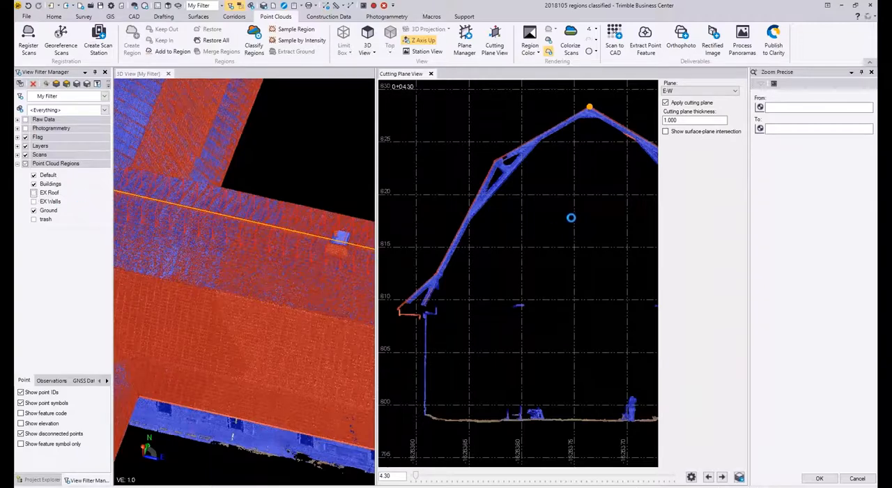
# Step: Widen the Cutting Plane View and examine the rafter ends and wall top at the eave in the section at station 4.30
pyautogui.scroll(4, 449, 292)
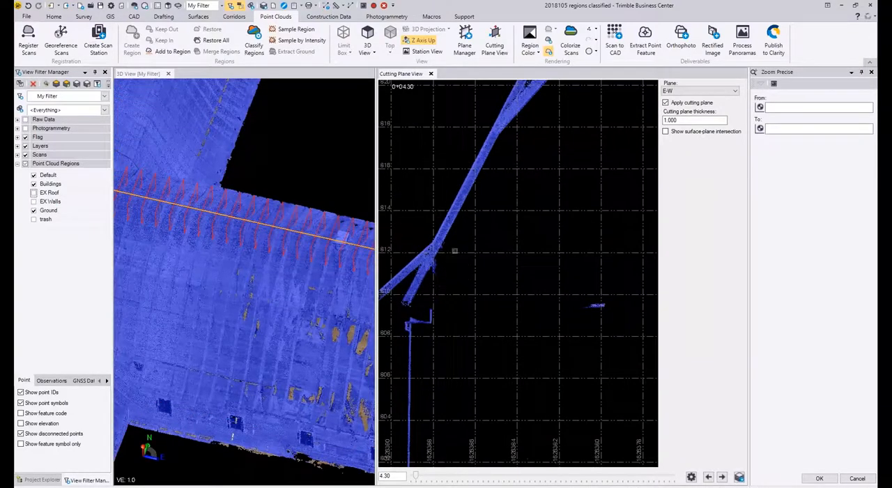
pyautogui.moveTo(376, 165); pyautogui.dragTo(304, 164)
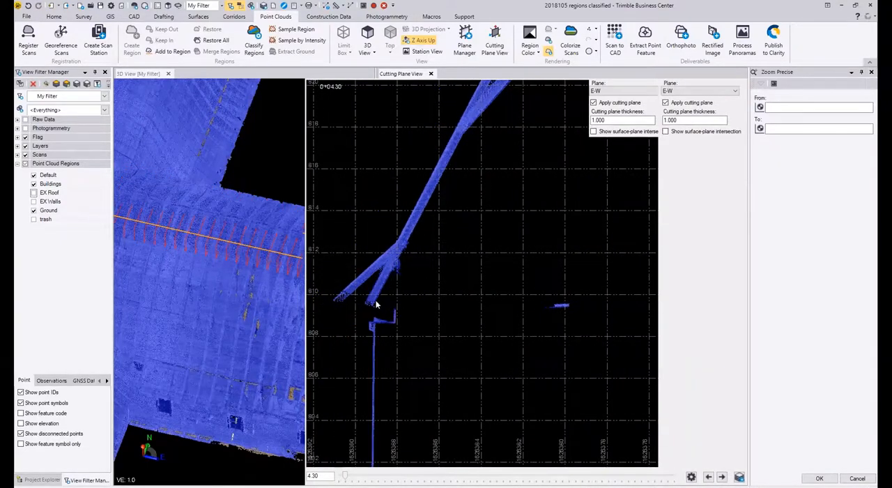
pyautogui.moveTo(352, 329); pyautogui.dragTo(432, 307, button='middle')
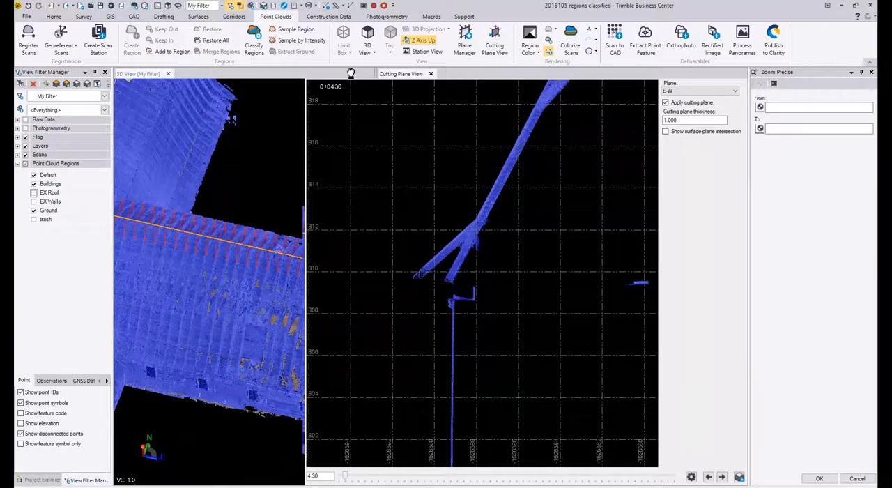
pyautogui.scroll(4, 387, 300)
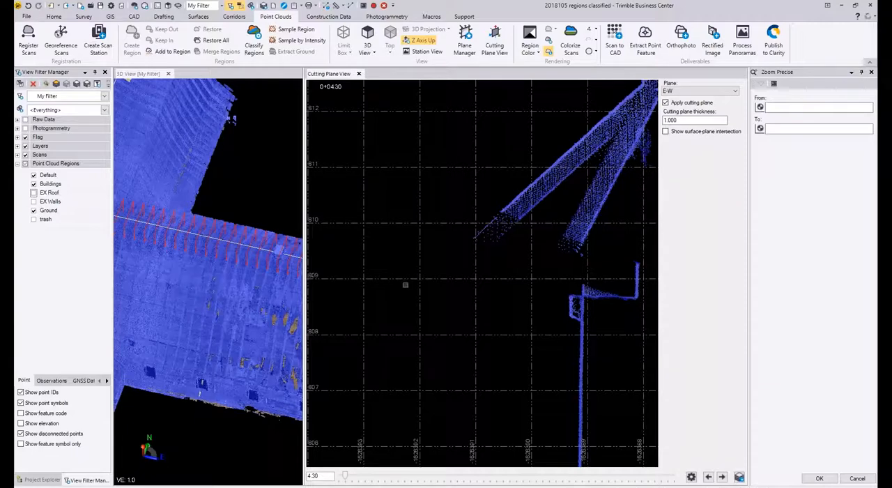
pyautogui.moveTo(356, 151); pyautogui.dragTo(457, 203)
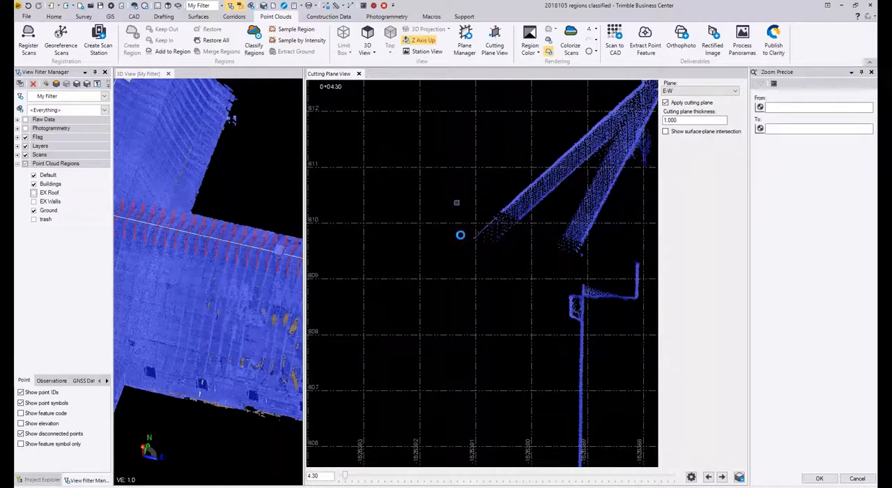
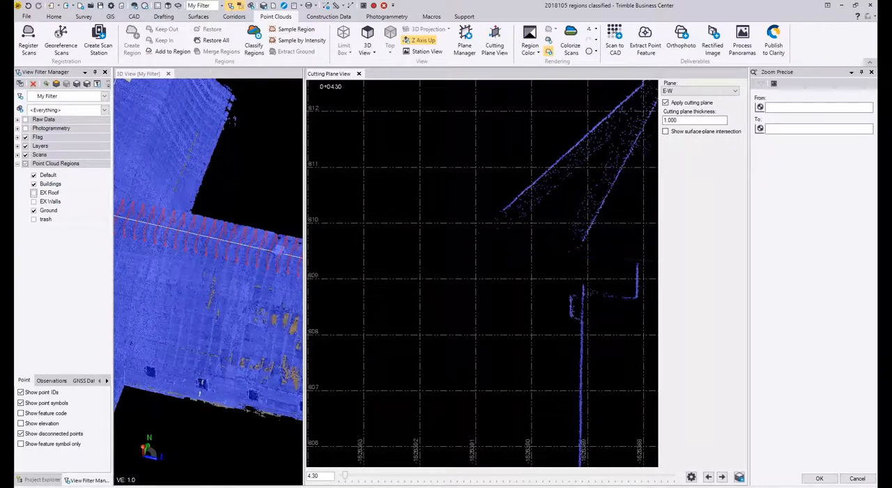
# Step: Start a selection polygon below the left eave at station 4.30 and trace the lower rafter's underside up to its brace
pyautogui.click(511, 253)
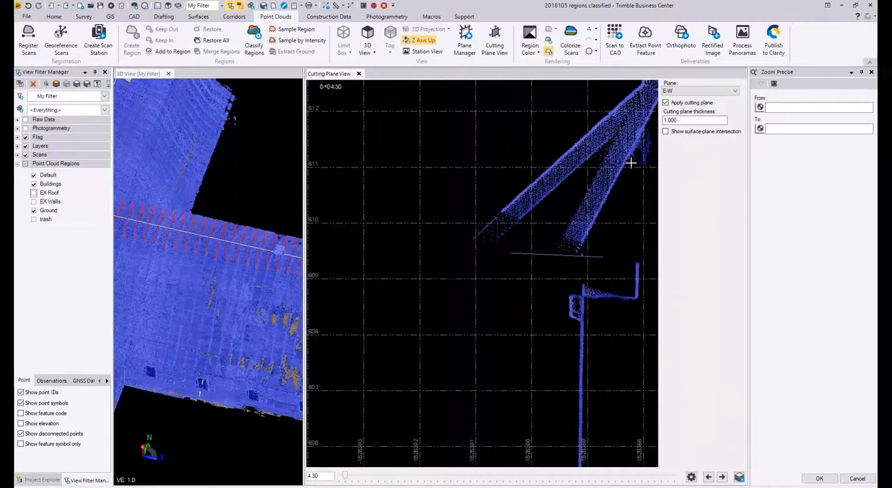
pyautogui.click(610, 253)
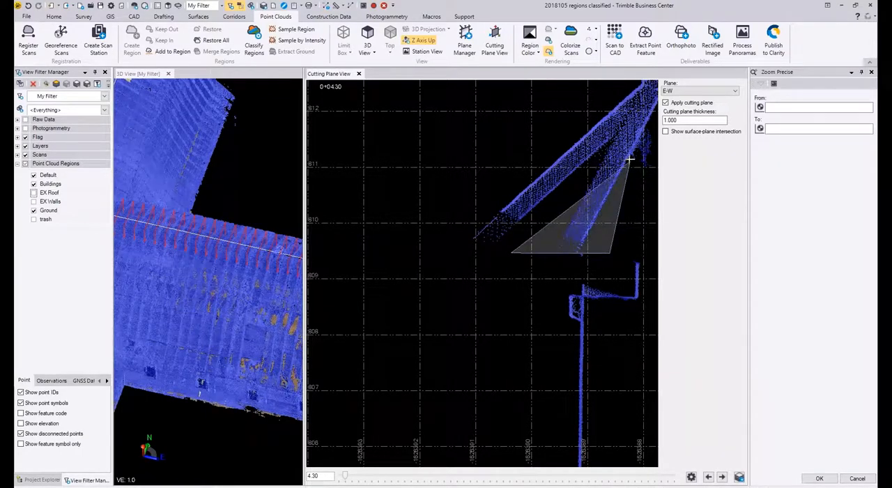
pyautogui.moveTo(630, 153); pyautogui.dragTo(354, 319, button='middle')
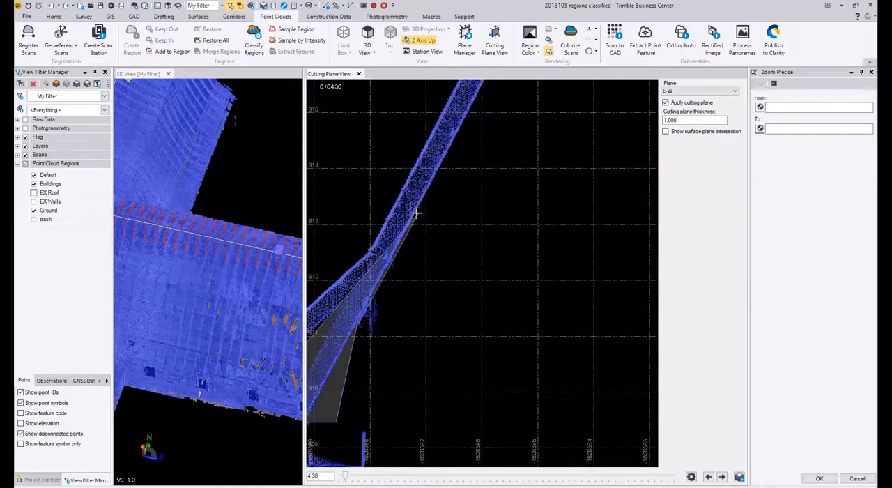
pyautogui.scroll(2, 416, 214)
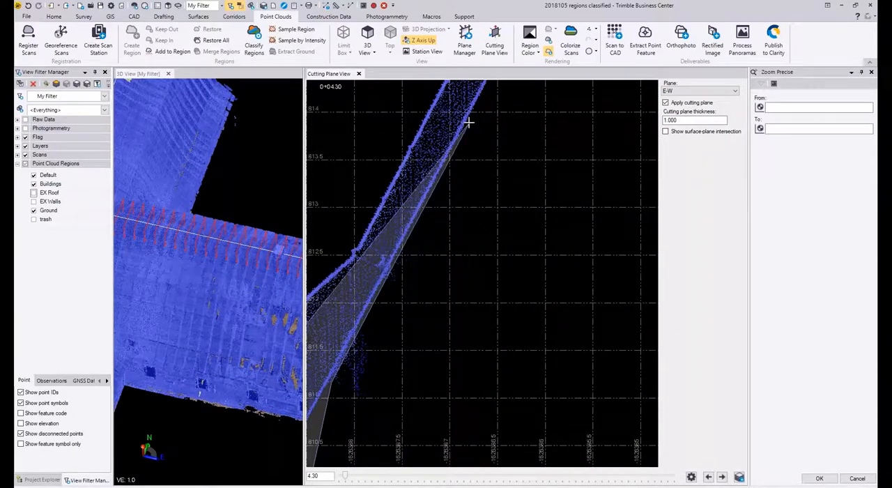
pyautogui.moveTo(469, 123); pyautogui.dragTo(528, 255, button='middle')
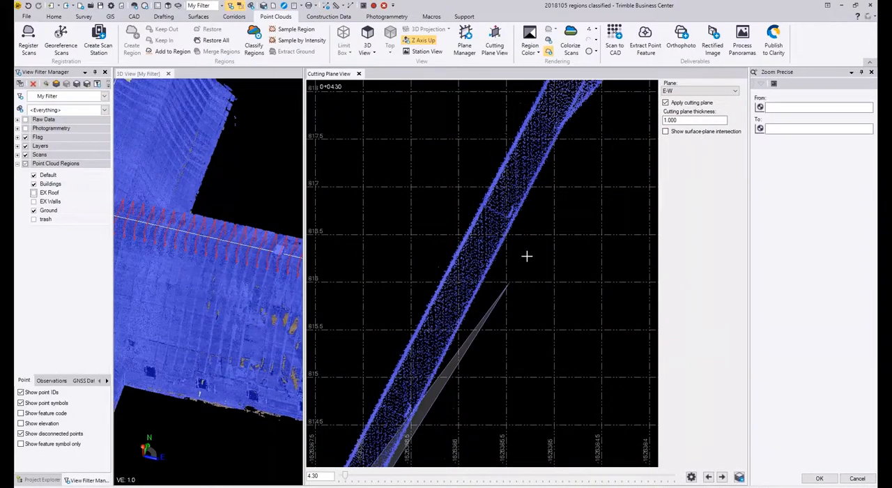
pyautogui.click(563, 131)
# Step: Extend the selection polygon along the underside of the left diagonal brace up to its junction with the upper rafter
pyautogui.moveTo(569, 129); pyautogui.dragTo(436, 313, button='middle')
pyautogui.click(551, 178)
pyautogui.moveTo(616, 150); pyautogui.dragTo(482, 348, button='middle')
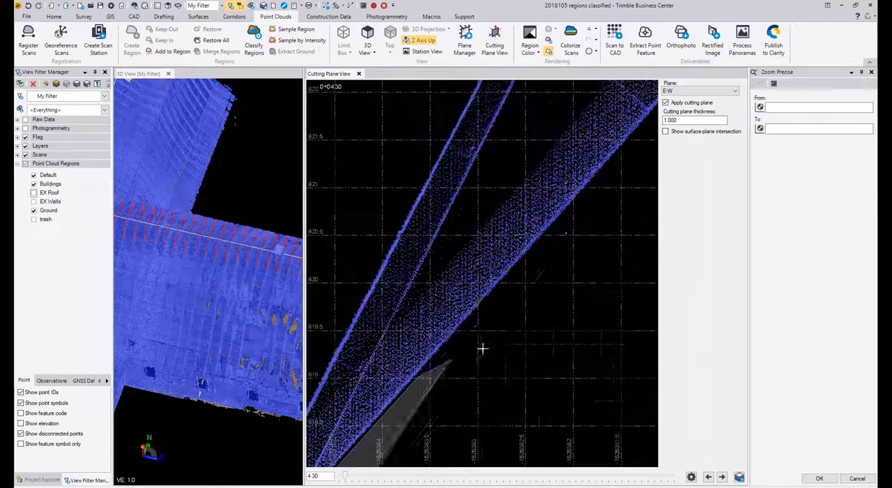
pyautogui.moveTo(588, 202); pyautogui.dragTo(428, 361, button='middle')
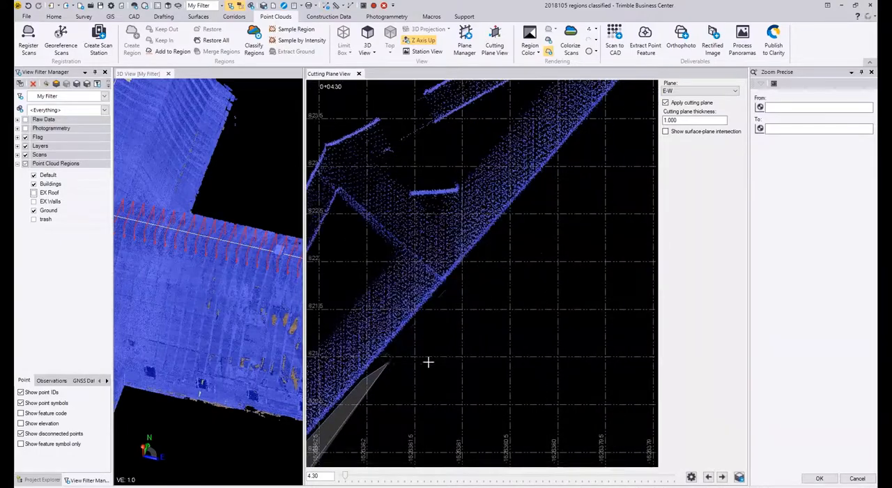
pyautogui.click(556, 158)
pyautogui.moveTo(583, 145); pyautogui.dragTo(482, 332, button='middle')
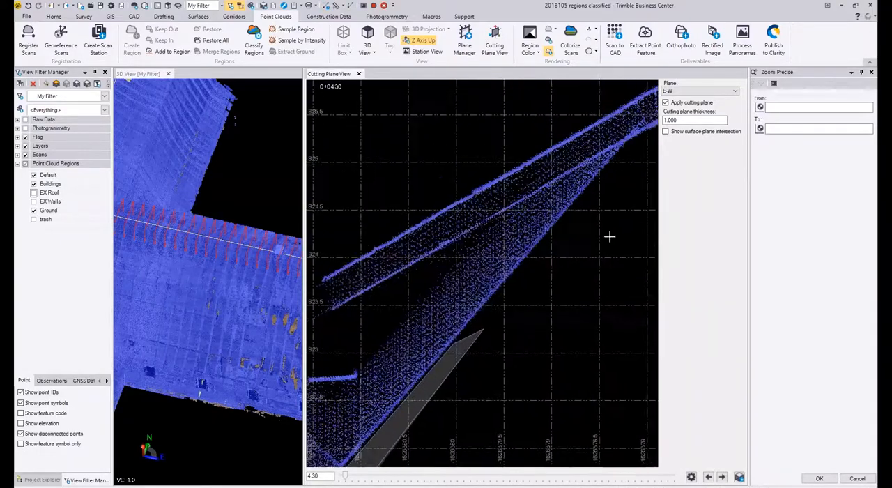
pyautogui.click(624, 148)
# Step: Extend the selection polygon up the left upper rafter's underside and beneath the collar tie to the right upper rafter
pyautogui.moveTo(625, 148); pyautogui.dragTo(400, 311, button='middle')
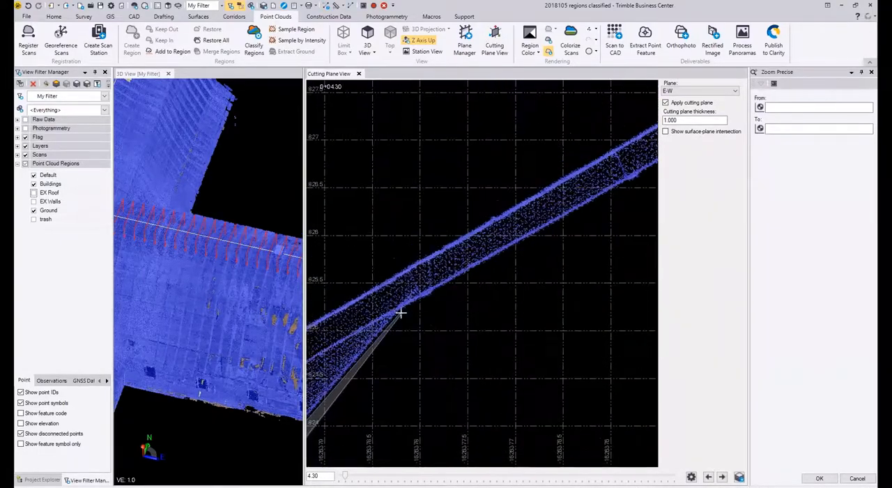
pyautogui.click(582, 207)
pyautogui.moveTo(600, 203); pyautogui.dragTo(362, 319, button='middle')
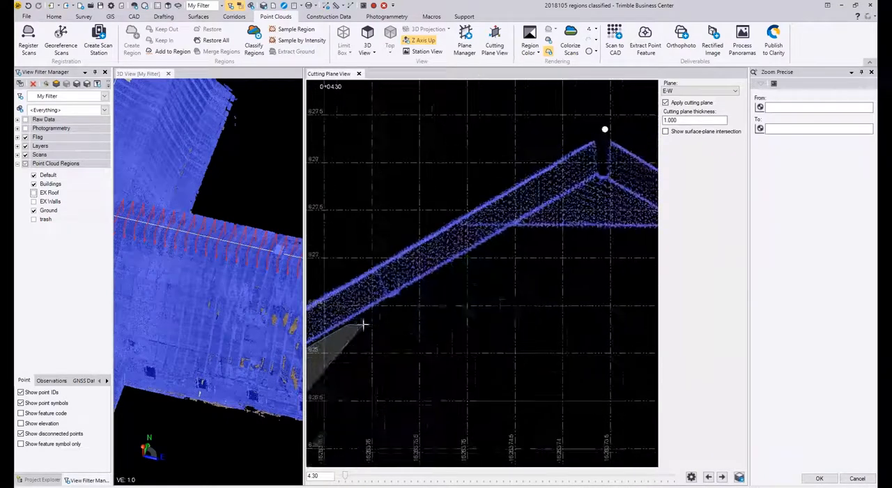
pyautogui.click(522, 230)
pyautogui.moveTo(623, 231); pyautogui.dragTo(523, 233, button='middle')
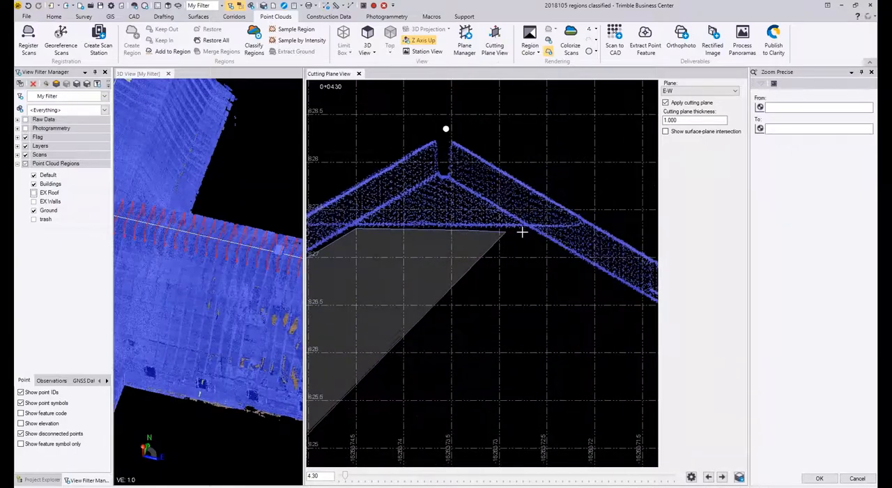
pyautogui.click(534, 236)
# Step: Trace the selection polygon down the undersides of the right upper rafter and diagonal brace to the lower rafter
pyautogui.moveTo(625, 293); pyautogui.dragTo(392, 199, button='middle')
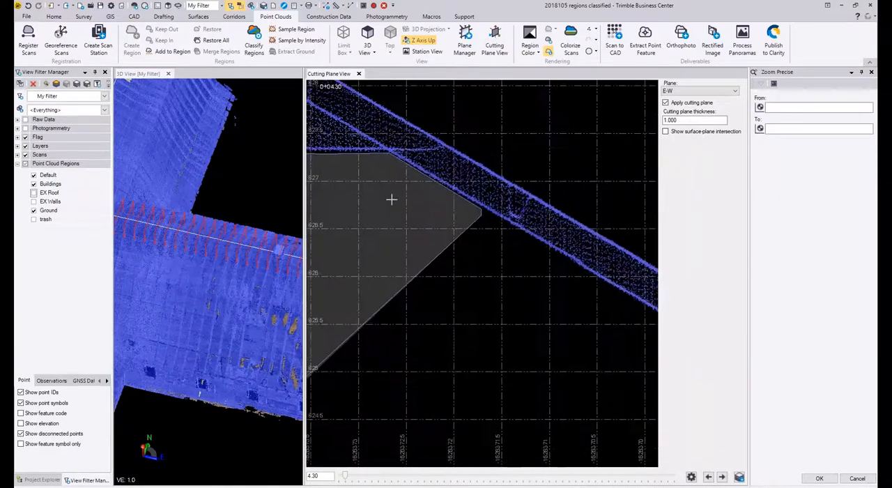
pyautogui.click(573, 317)
pyautogui.moveTo(625, 334); pyautogui.dragTo(379, 234, button='middle')
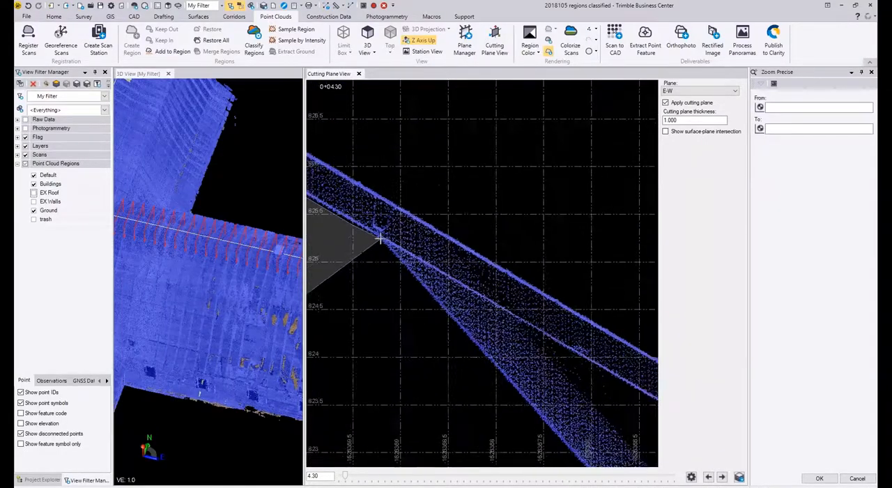
pyautogui.click(514, 392)
pyautogui.moveTo(439, 290); pyautogui.dragTo(355, 201, button='middle')
pyautogui.click(533, 383)
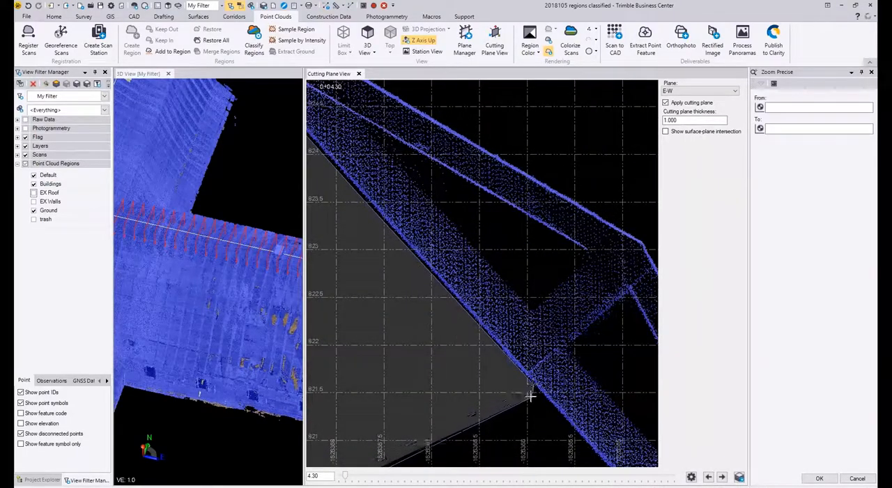
pyautogui.moveTo(530, 395); pyautogui.dragTo(317, 140, button='middle')
pyautogui.moveTo(618, 463); pyautogui.dragTo(466, 277, button='middle')
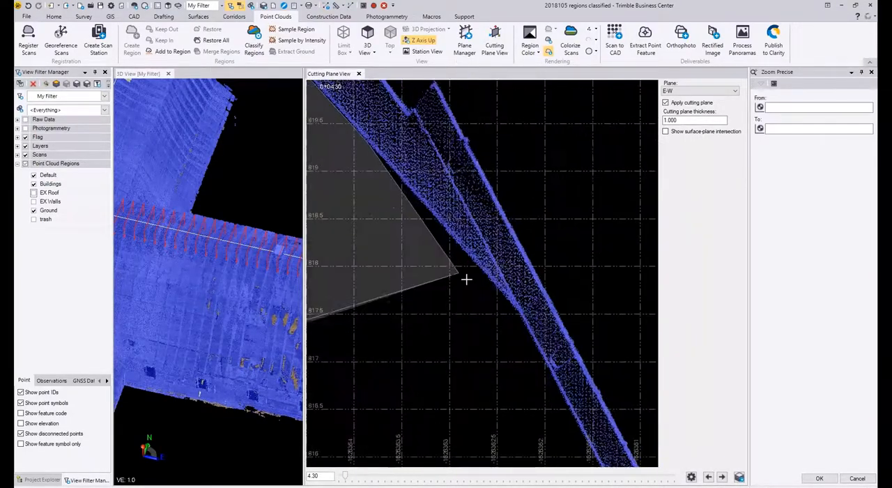
pyautogui.click(517, 316)
# Step: Trace the selection polygon down the right lower rafter's underside to the rafter end just above the wall top
pyautogui.moveTo(518, 313); pyautogui.dragTo(436, 154, button='middle')
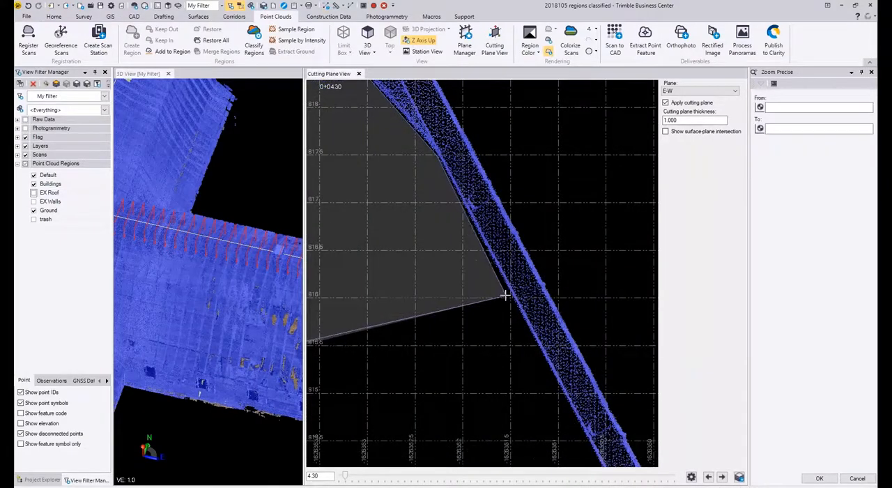
pyautogui.moveTo(510, 296); pyautogui.dragTo(418, 145, button='middle')
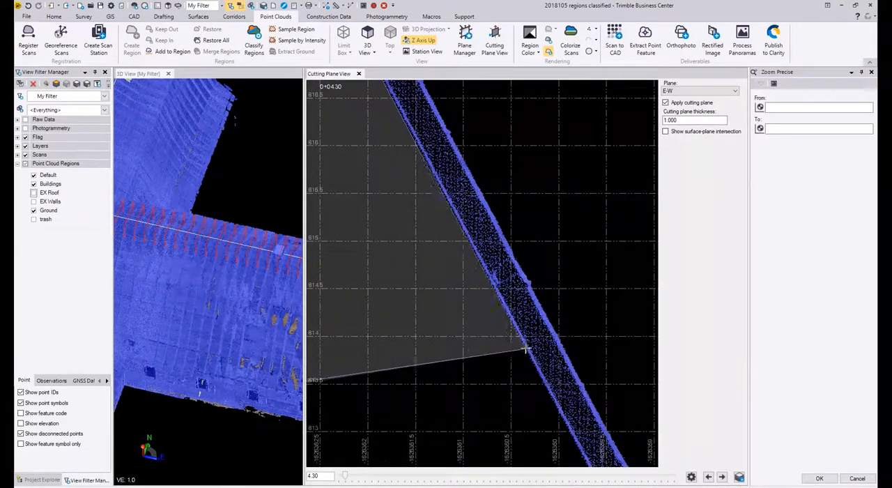
pyautogui.moveTo(522, 353); pyautogui.dragTo(404, 181, button='middle')
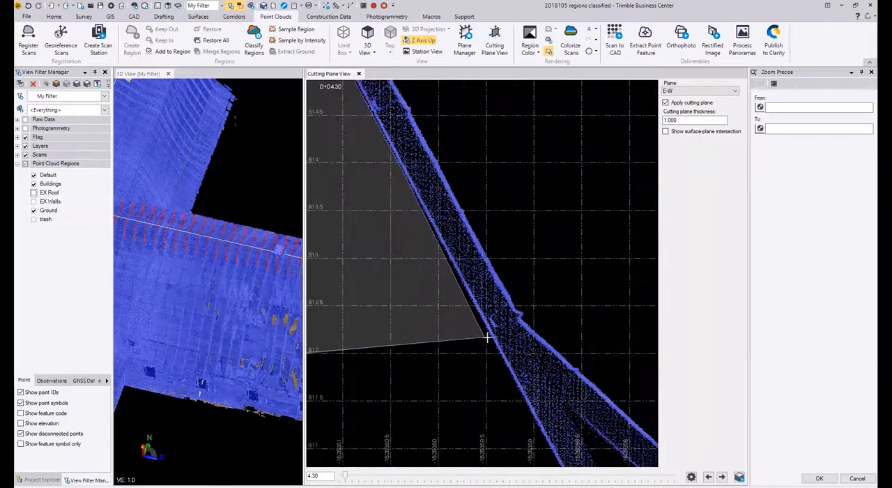
pyautogui.moveTo(489, 338); pyautogui.dragTo(380, 174, button='middle')
pyautogui.click(463, 328)
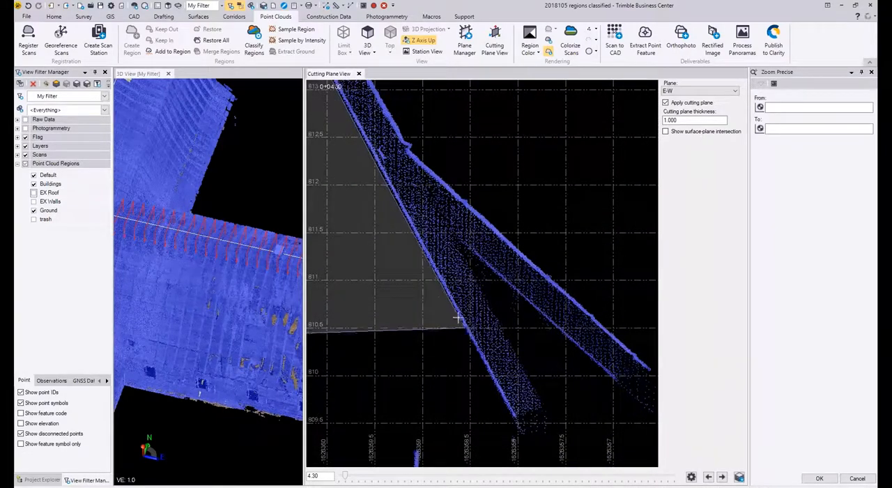
pyautogui.moveTo(457, 316); pyautogui.dragTo(381, 199, button='middle')
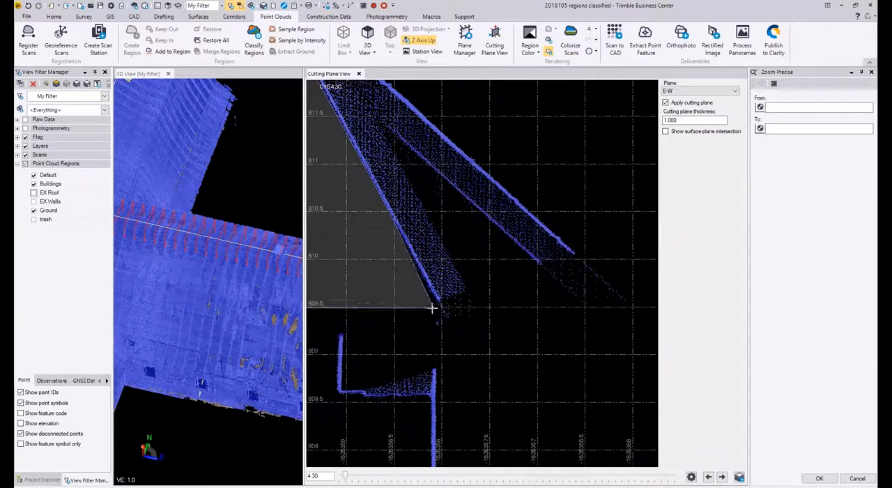
# Step: Carry the selection polygon around the rafter tails at the right eave and onto the outer edge of the flared overhang
pyautogui.click(625, 317)
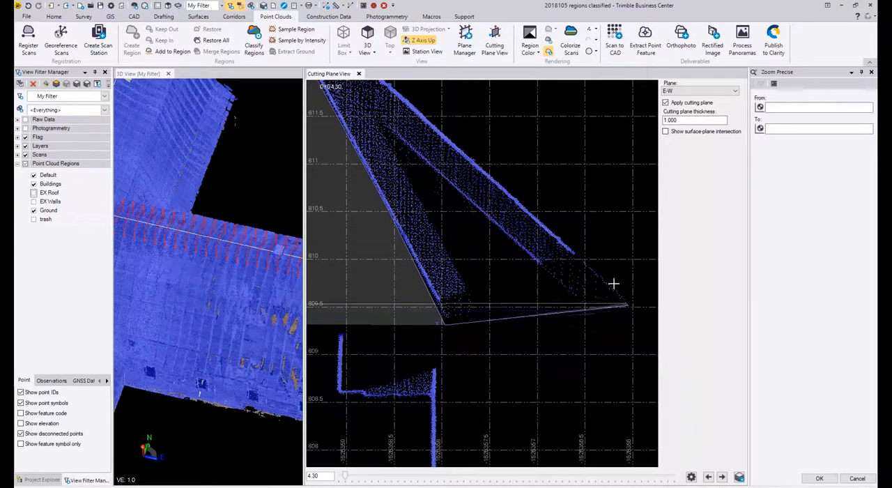
pyautogui.scroll(3, 603, 278)
pyautogui.click(576, 262)
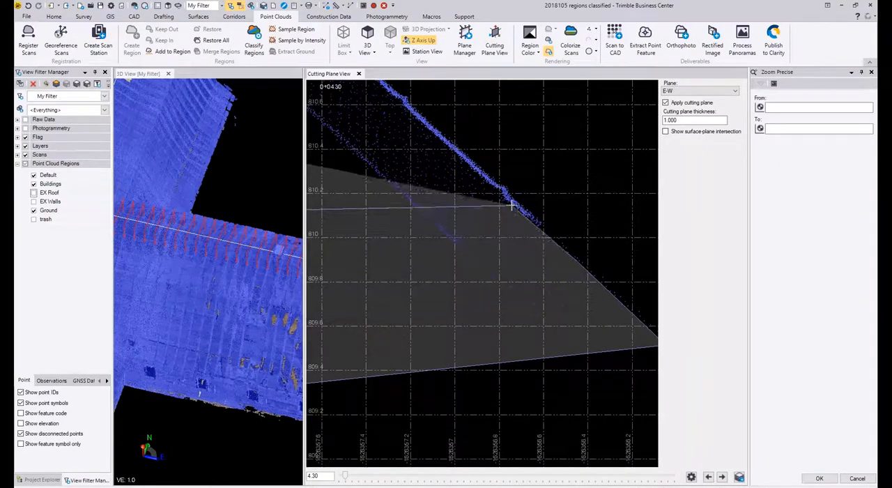
pyautogui.click(511, 205)
# Step: Trace the selection polygon up the outer edge of the right flared overhang to where the steep roof slope begins
pyautogui.click(398, 98)
pyautogui.moveTo(398, 98); pyautogui.dragTo(622, 359, button='middle')
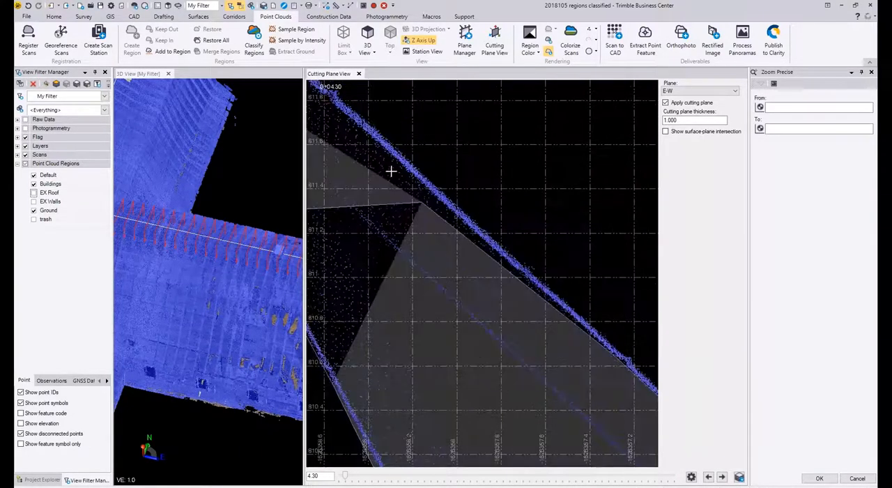
pyautogui.click(405, 168)
pyautogui.moveTo(423, 202); pyautogui.dragTo(655, 404, button='middle')
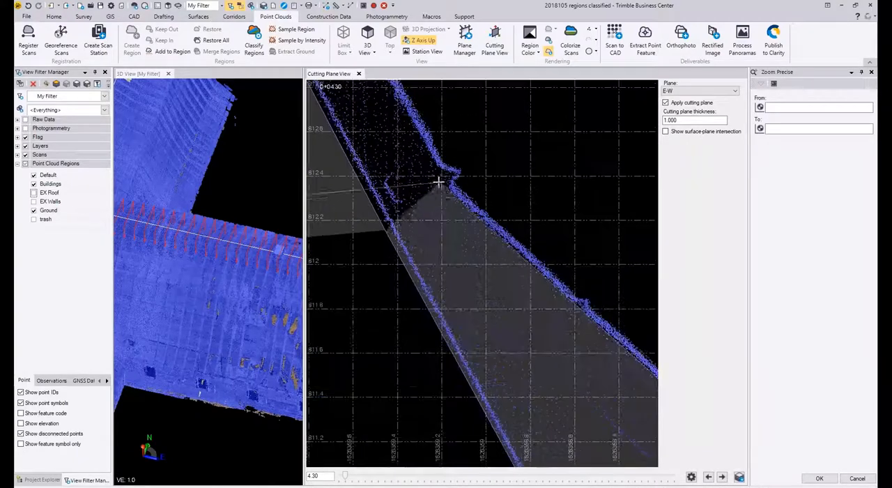
pyautogui.click(428, 161)
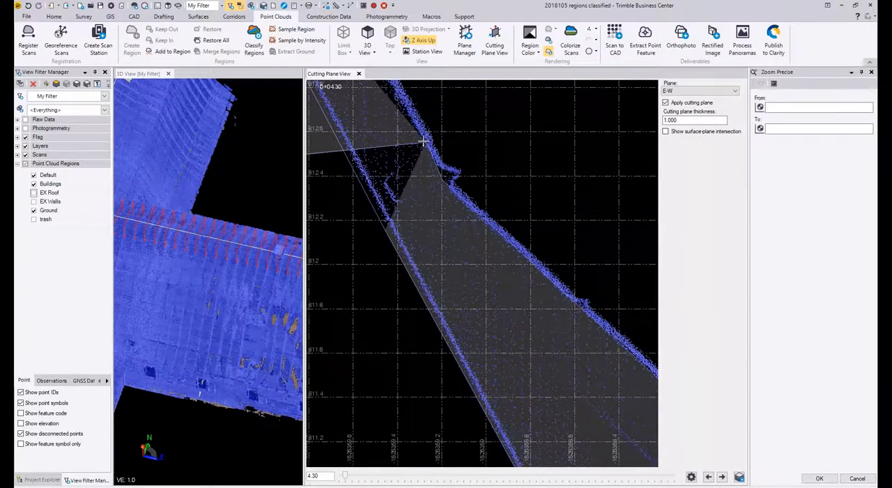
# Step: Trace the selection polygon up the outer face of the right steep slope to opposite the brace's lower junction
pyautogui.moveTo(429, 162); pyautogui.dragTo(554, 397, button='middle')
pyautogui.click(428, 151)
pyautogui.moveTo(428, 151); pyautogui.dragTo(552, 417, button='middle')
pyautogui.click(403, 145)
pyautogui.moveTo(403, 145); pyautogui.dragTo(513, 454, button='middle')
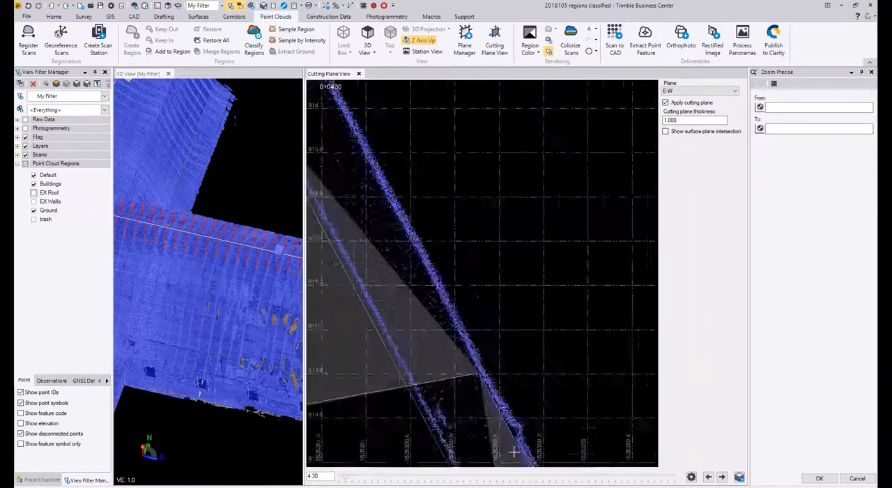
pyautogui.click(359, 156)
pyautogui.moveTo(359, 155); pyautogui.dragTo(673, 450, button='middle')
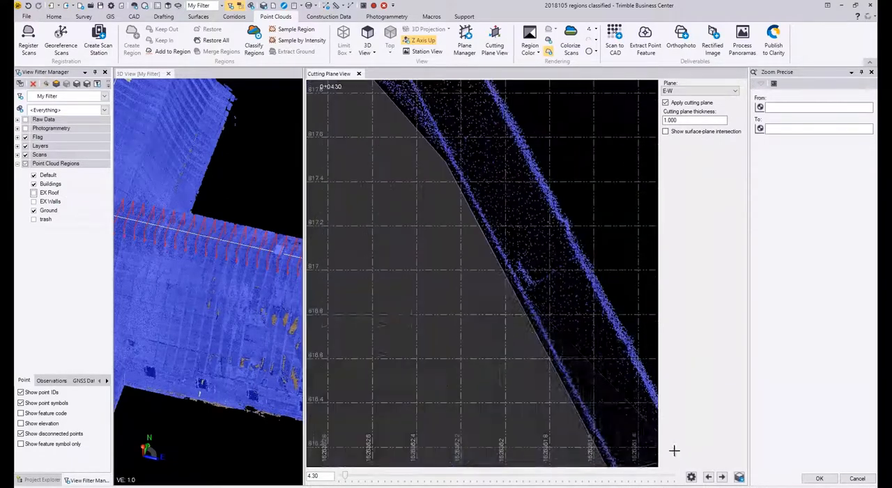
pyautogui.scroll(-1, 512, 307)
pyautogui.click(529, 235)
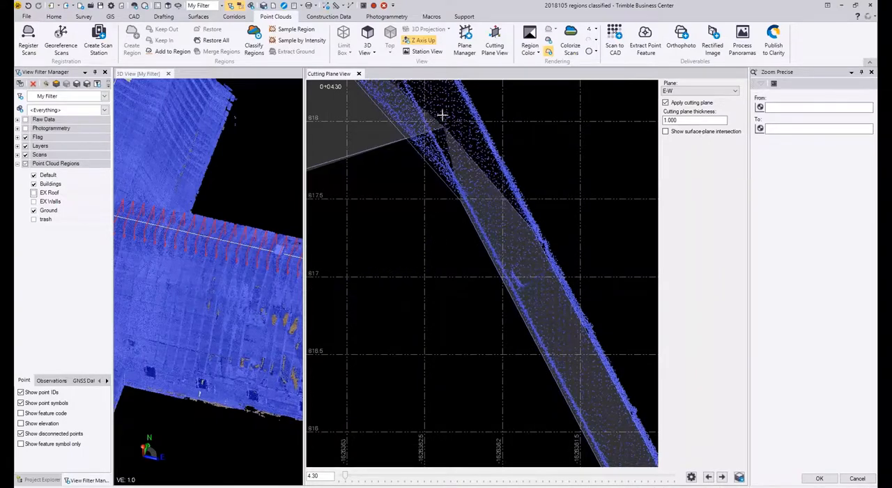
# Step: Continue the selection polygon up the right steep slope's outer face, across the gap, to the break below the upper slope
pyautogui.click(460, 96)
pyautogui.moveTo(460, 96); pyautogui.dragTo(625, 453, button='middle')
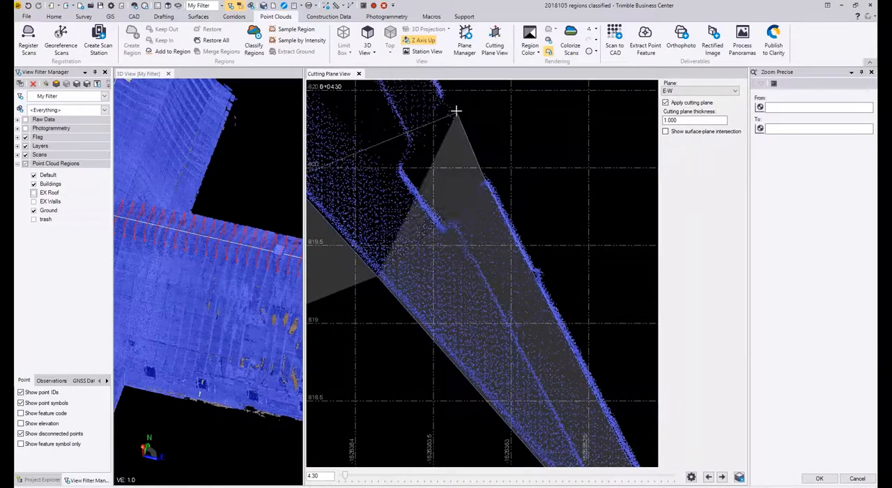
pyautogui.moveTo(438, 103); pyautogui.dragTo(598, 410, button='middle')
pyautogui.scroll(-4, 510, 287)
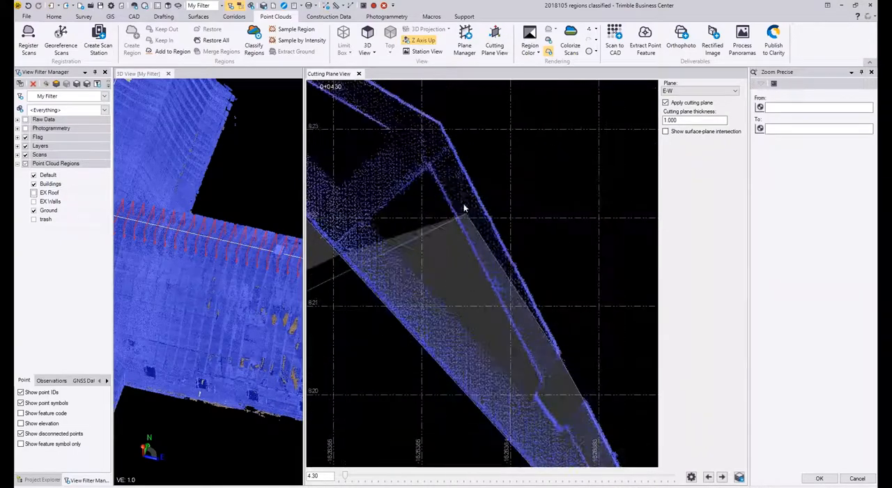
pyautogui.scroll(3, 436, 121)
pyautogui.moveTo(433, 122); pyautogui.dragTo(589, 300, button='middle')
pyautogui.click(589, 300)
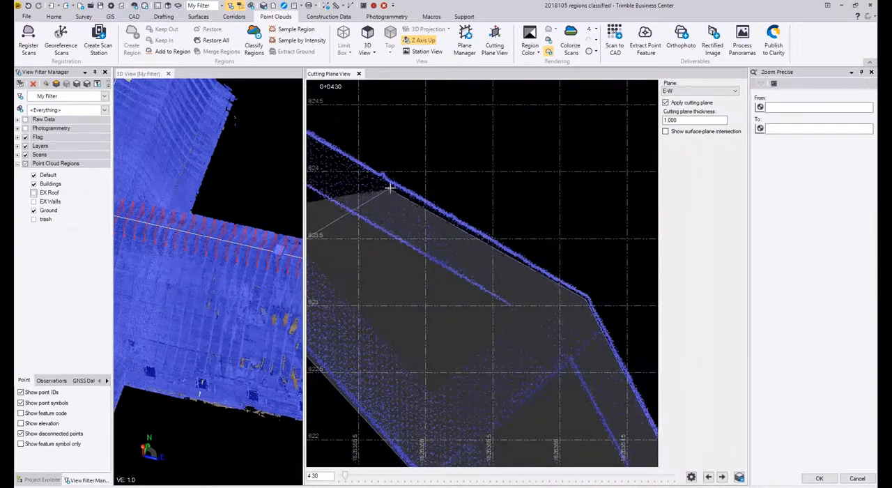
# Step: Trace the selection polygon along the outer face of the right upper slope and over the ridge gap to the left upper rafter
pyautogui.moveTo(394, 187); pyautogui.dragTo(599, 307, button='middle')
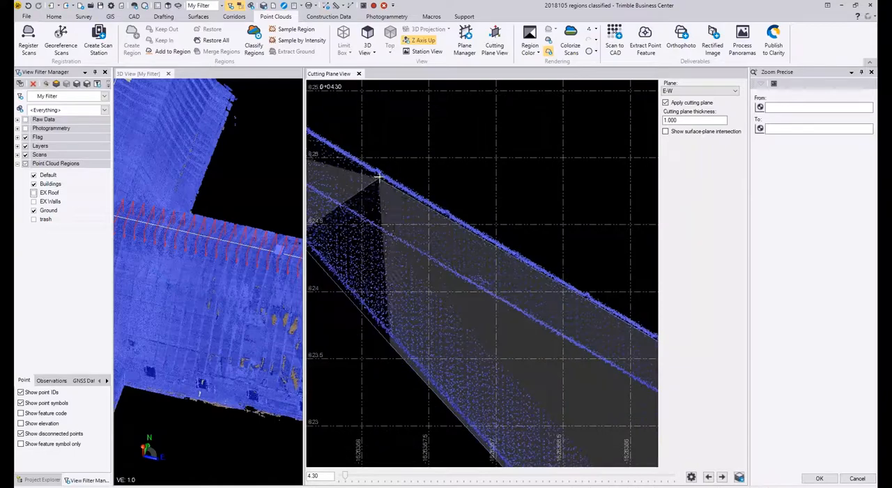
pyautogui.moveTo(381, 177); pyautogui.dragTo(695, 342, button='middle')
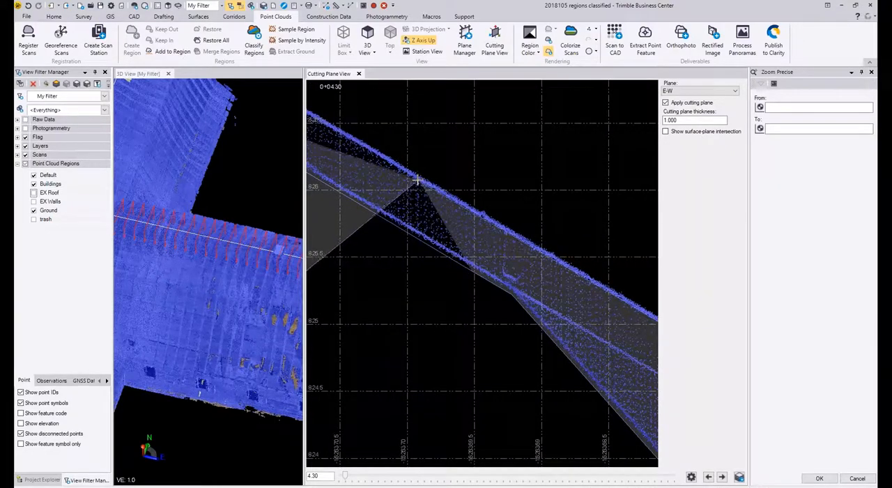
pyautogui.moveTo(417, 179); pyautogui.dragTo(667, 306, button='middle')
pyautogui.moveTo(404, 145); pyautogui.dragTo(609, 320, button='middle')
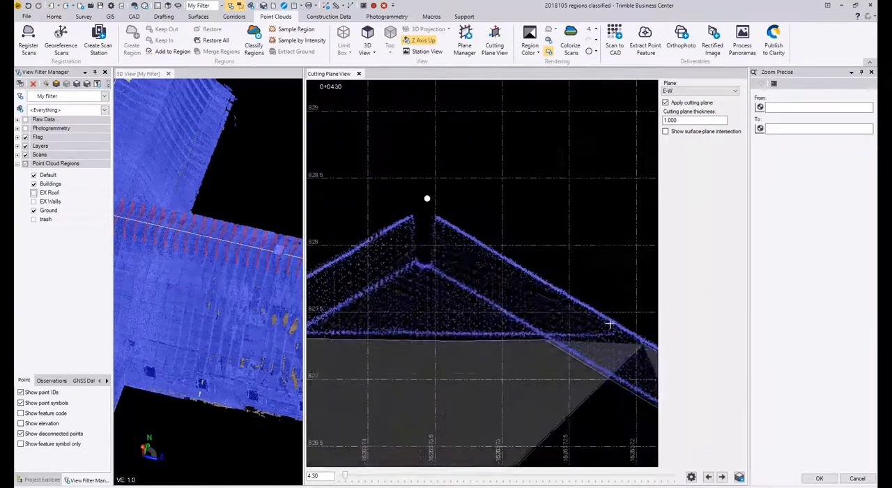
pyautogui.click(426, 214)
pyautogui.click(416, 215)
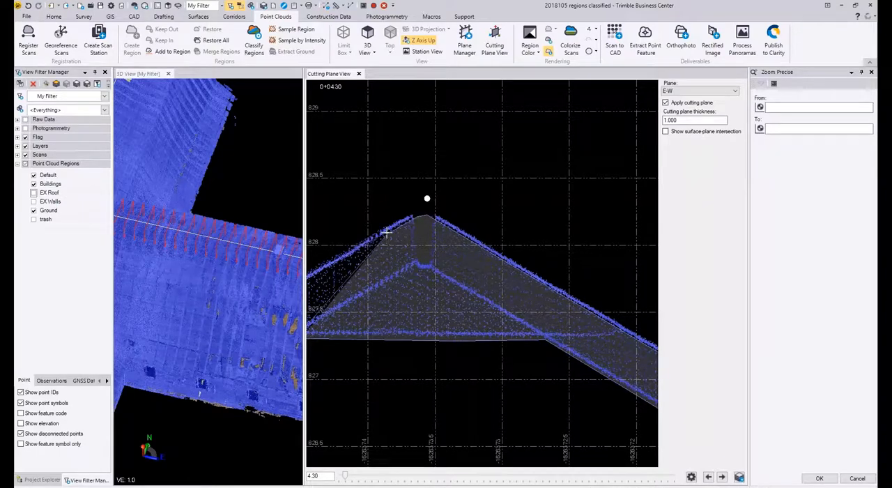
# Step: Trace the selection polygon down the outer face of the left upper slope to the break above the steep slope
pyautogui.moveTo(384, 240); pyautogui.dragTo(628, 172, button='middle')
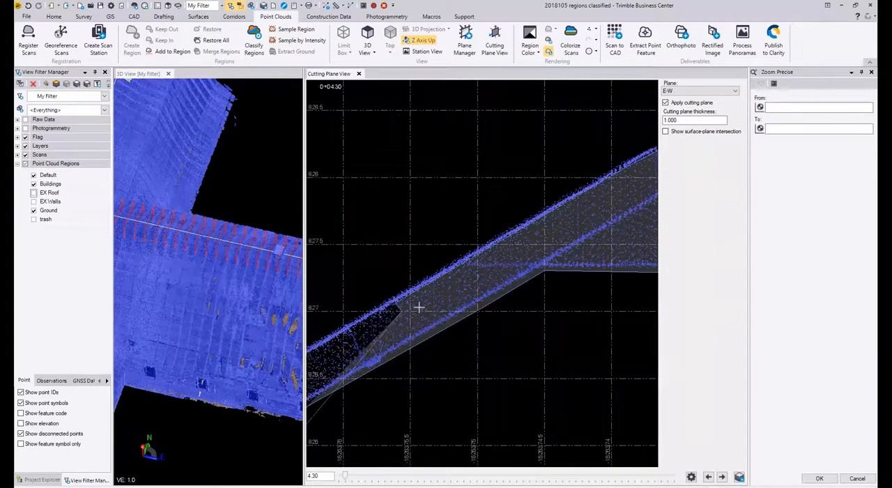
pyautogui.moveTo(419, 307); pyautogui.dragTo(648, 151, button='middle')
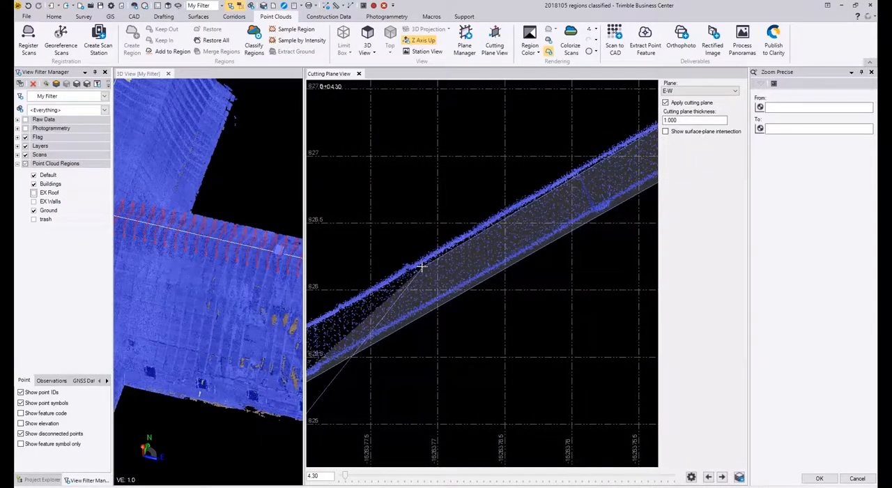
pyautogui.moveTo(421, 266); pyautogui.dragTo(621, 156, button='middle')
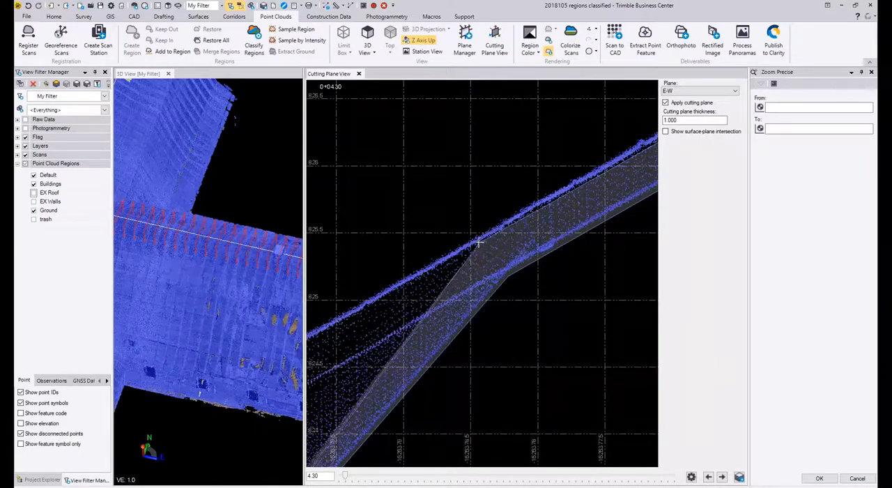
pyautogui.moveTo(471, 253); pyautogui.dragTo(659, 175, button='middle')
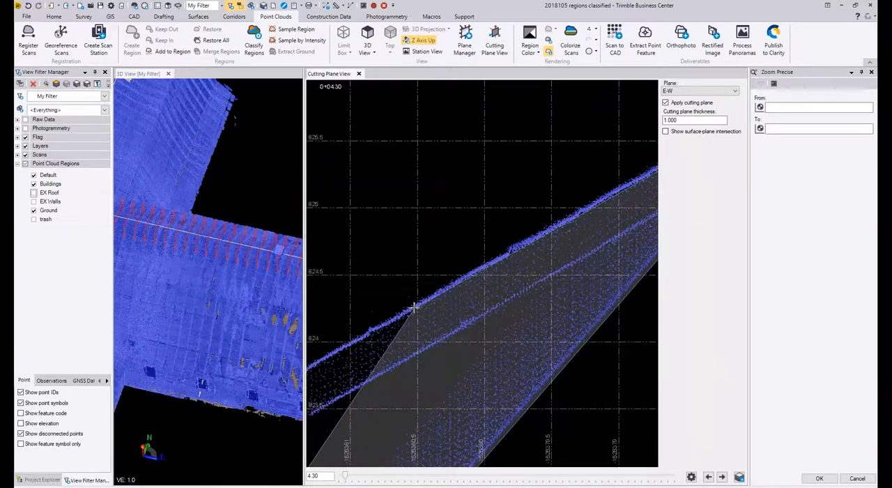
pyautogui.moveTo(409, 317); pyautogui.dragTo(594, 216, button='middle')
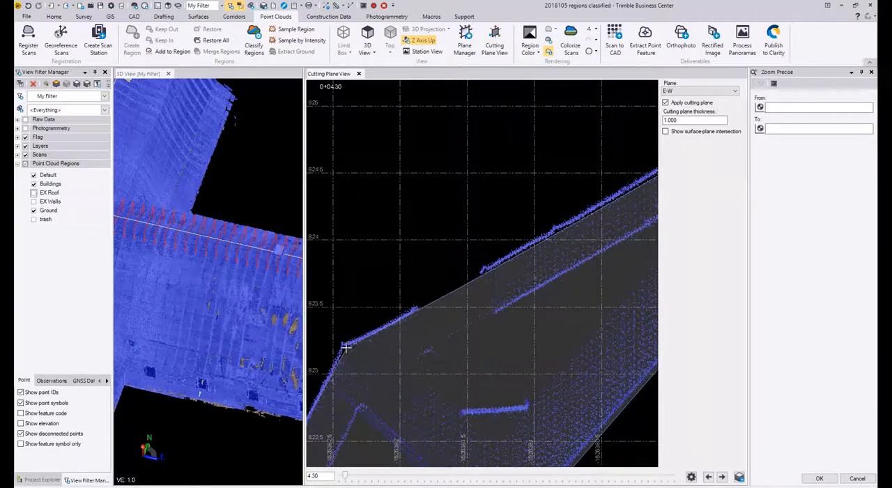
pyautogui.moveTo(346, 346); pyautogui.dragTo(436, 242, button='middle')
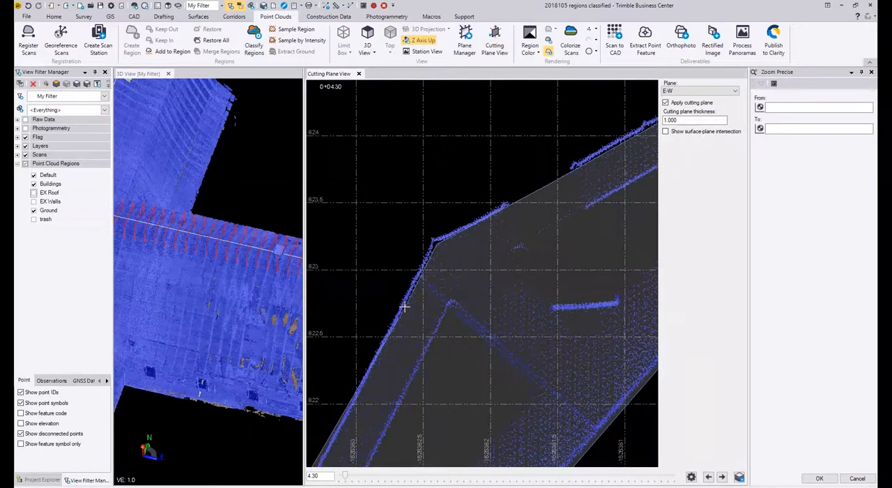
# Step: Continue the selection polygon down the left steep slope's outer face to opposite the brace's lower junction
pyautogui.moveTo(404, 307); pyautogui.dragTo(499, 125, button='middle')
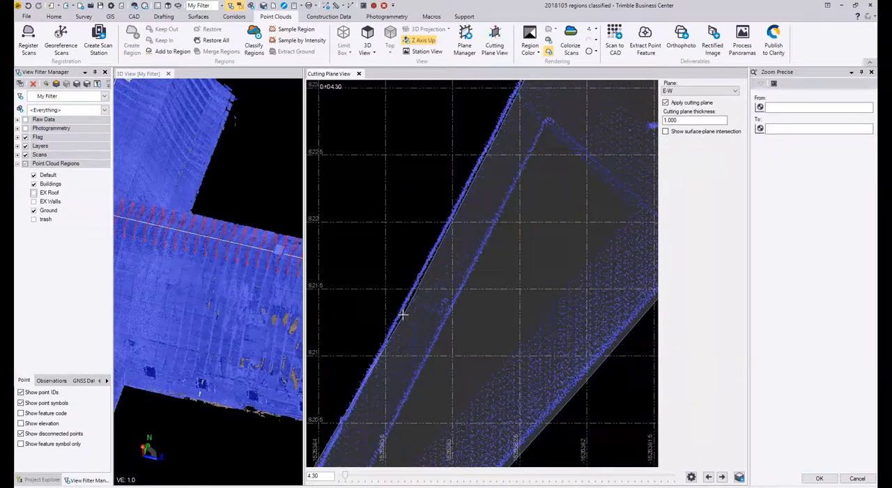
pyautogui.moveTo(402, 315); pyautogui.dragTo(508, 121, button='middle')
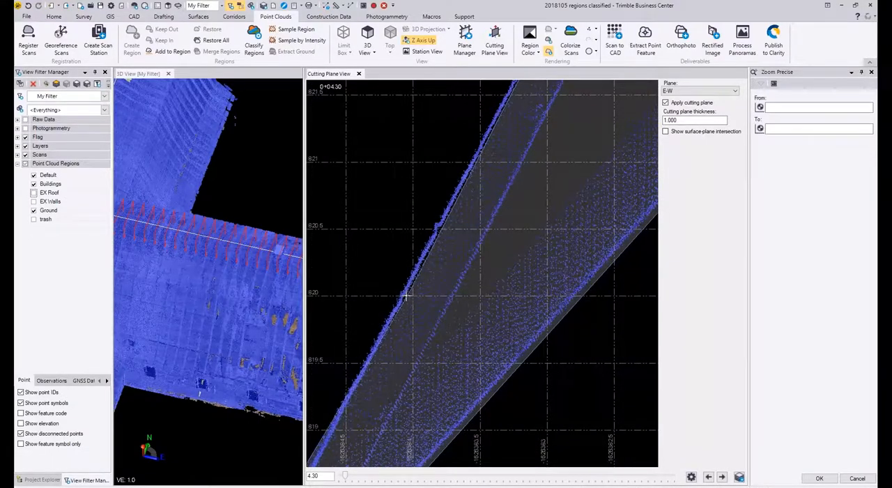
pyautogui.moveTo(404, 307); pyautogui.dragTo(515, 139, button='middle')
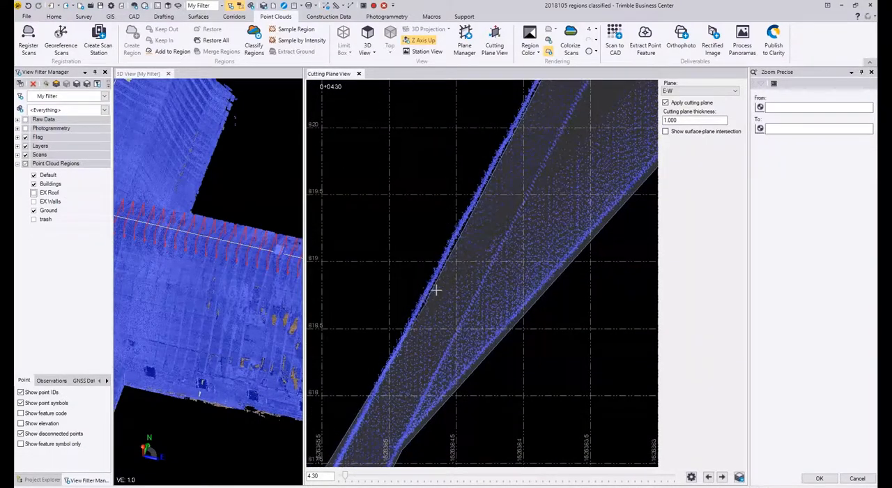
pyautogui.moveTo(436, 290); pyautogui.dragTo(542, 105, button='middle')
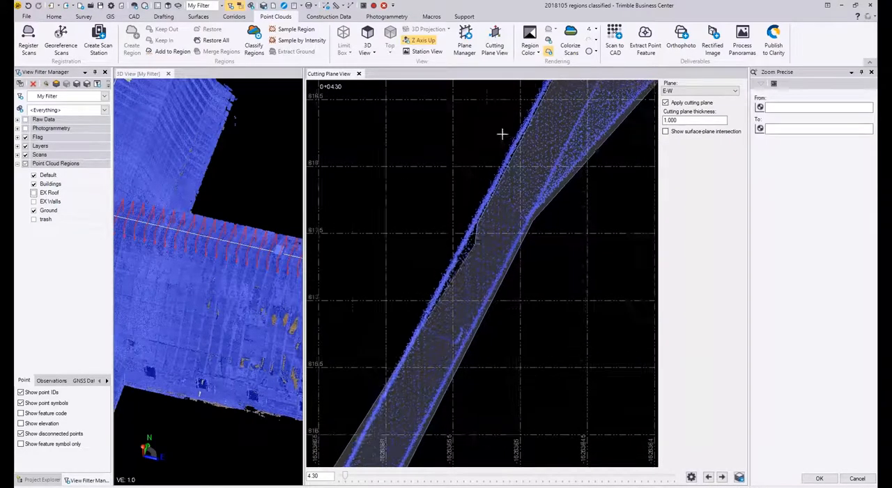
# Step: Extend the selection polygon from the brace's lower junction down the left steep slope to where the flared overhang begins
pyautogui.moveTo(397, 370); pyautogui.dragTo(434, 229, button='middle')
pyautogui.moveTo(443, 293); pyautogui.dragTo(493, 226, button='middle')
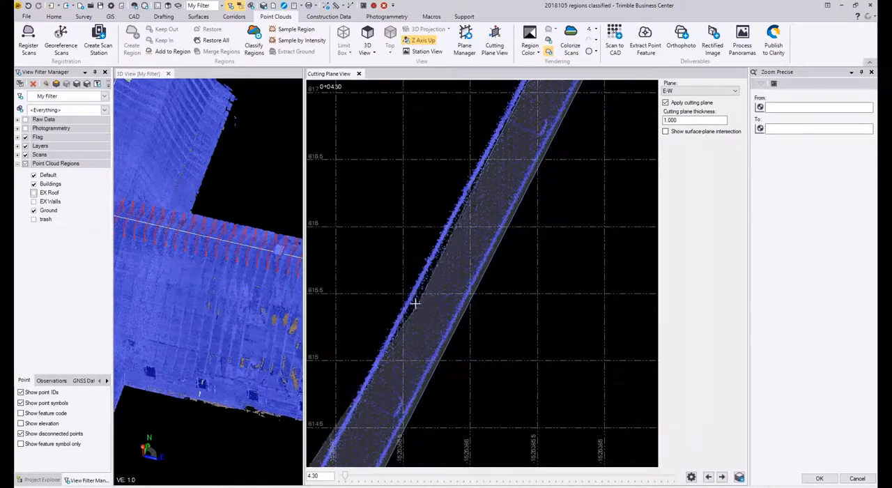
pyautogui.moveTo(474, 307); pyautogui.dragTo(489, 146, button='middle')
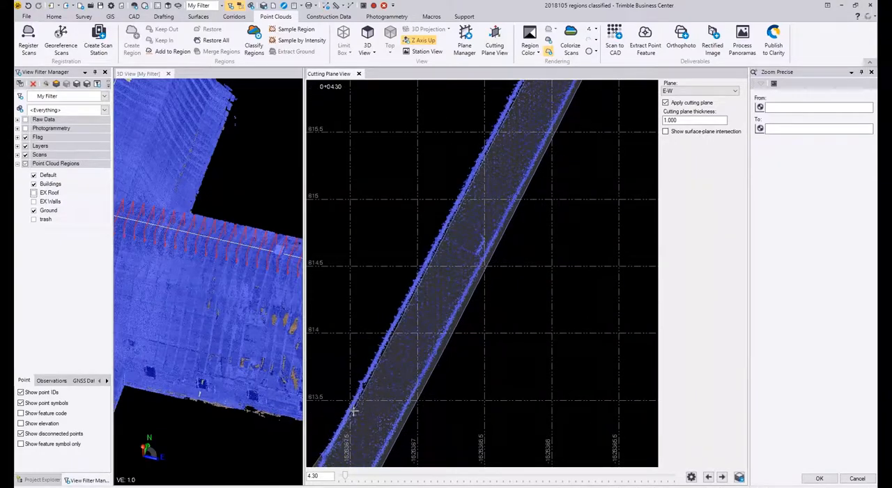
pyautogui.moveTo(351, 410); pyautogui.dragTo(546, 172, button='middle')
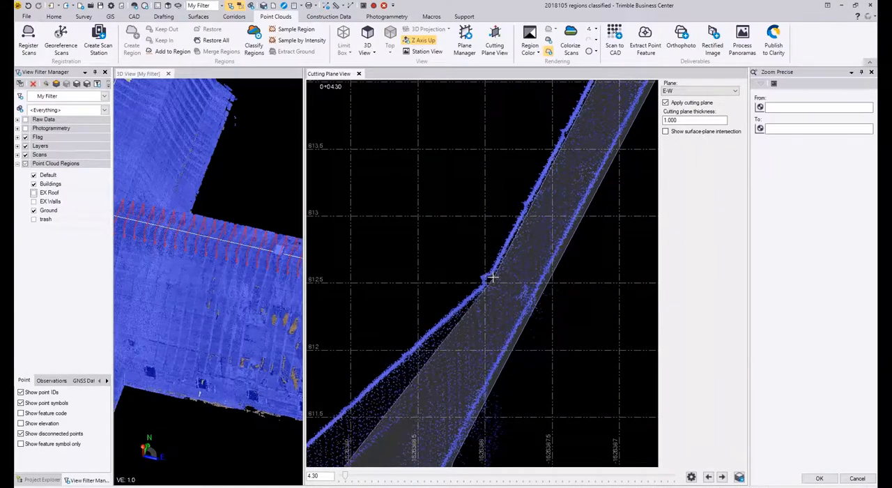
# Step: Trace the selection polygon along the left flared overhang to its tip and finish it to select the rafter's points
pyautogui.click(492, 280)
pyautogui.click(376, 389)
pyautogui.moveTo(376, 388); pyautogui.dragTo(522, 191, button='middle')
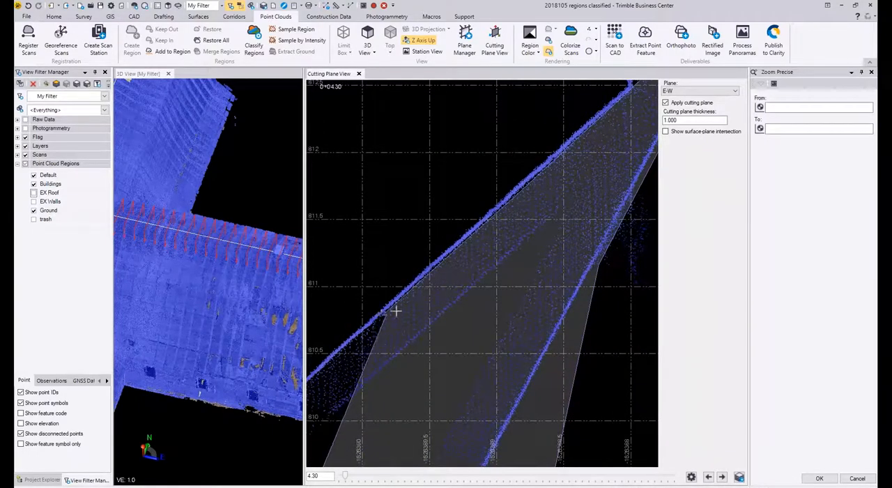
pyautogui.moveTo(394, 311); pyautogui.dragTo(545, 210, button='middle')
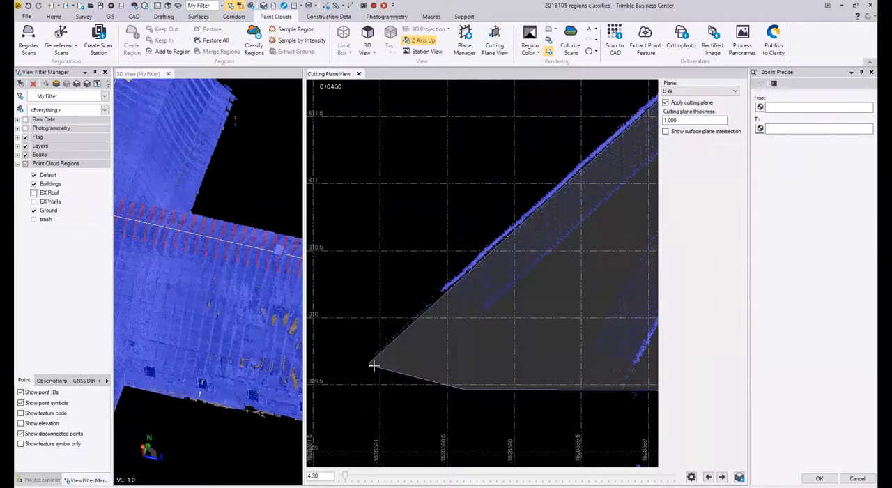
pyautogui.rightClick(368, 361)
pyautogui.click(391, 370)
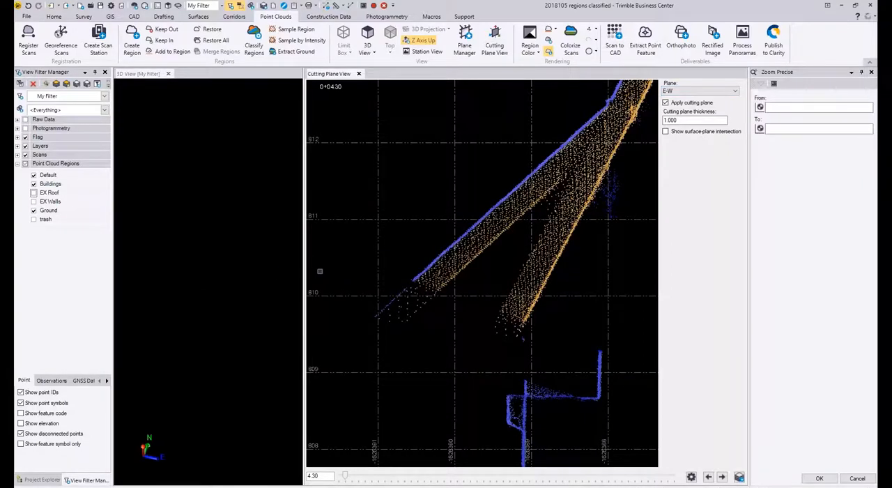
# Step: Close the blank 3D view and open a fresh one framed on the building's ridge
pyautogui.moveTo(303, 276); pyautogui.dragTo(422, 278)
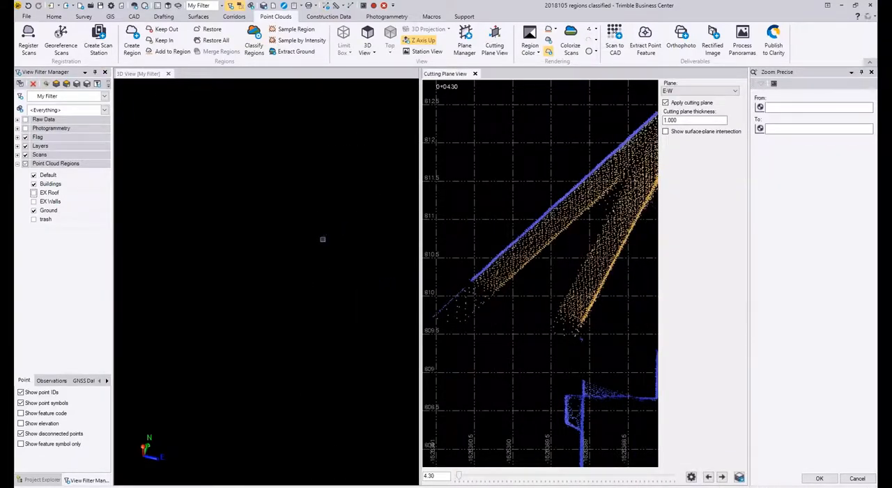
pyautogui.click(168, 74)
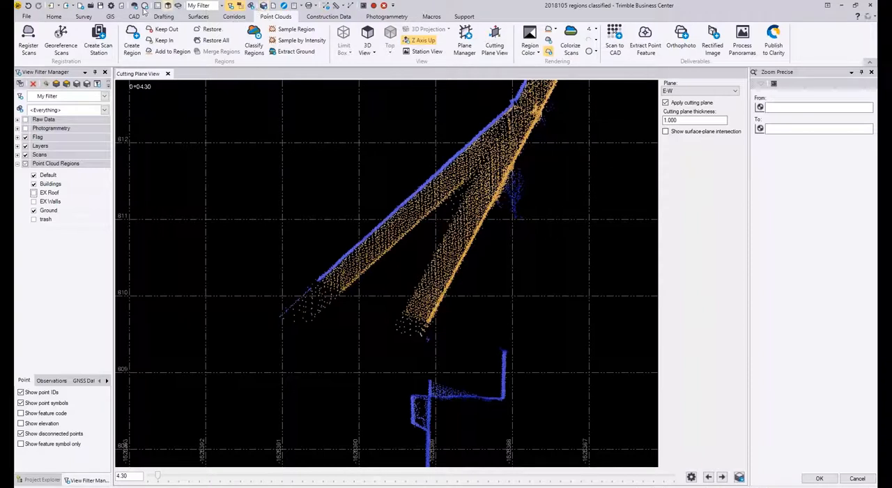
pyautogui.click(166, 6)
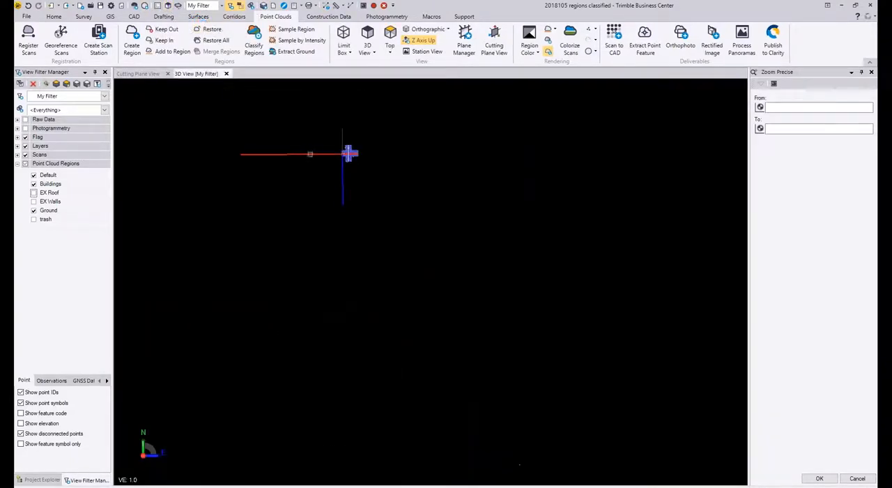
pyautogui.scroll(14, 362, 142)
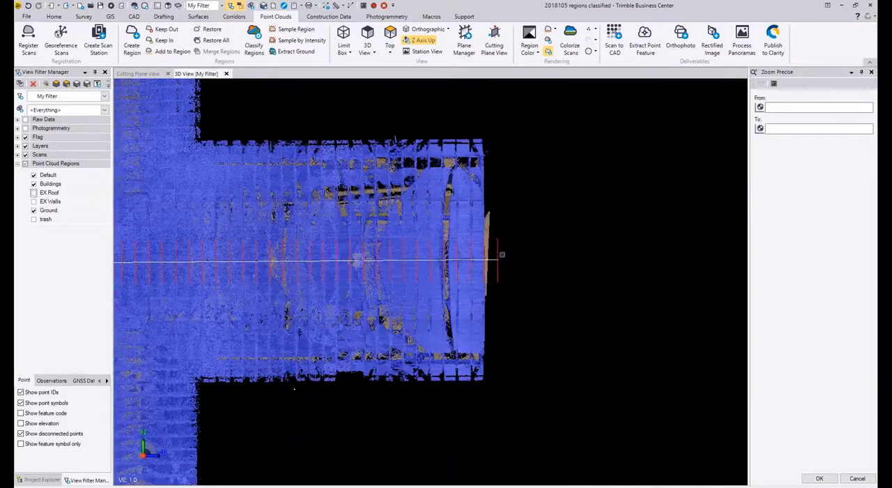
pyautogui.moveTo(502, 254); pyautogui.dragTo(499, 200, button='middle')
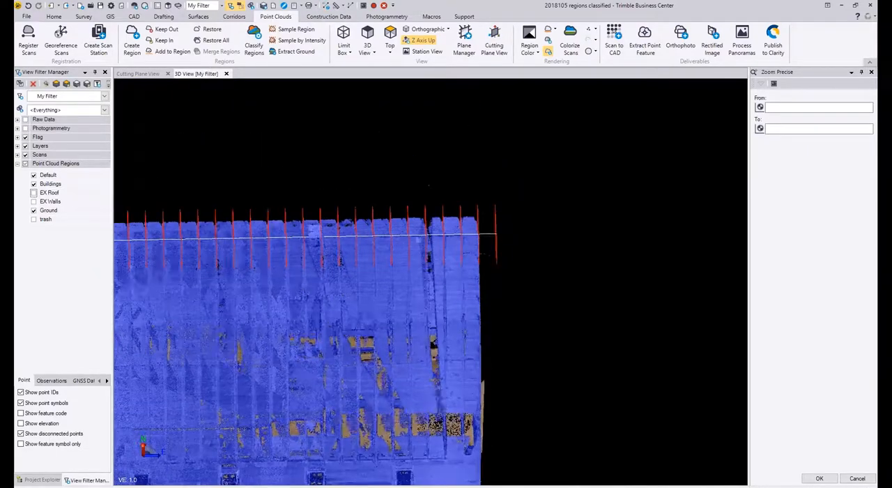
# Step: Arrange the 3D view and the cutting plane view side by side
pyautogui.rightClick(401, 256)
pyautogui.click(138, 74)
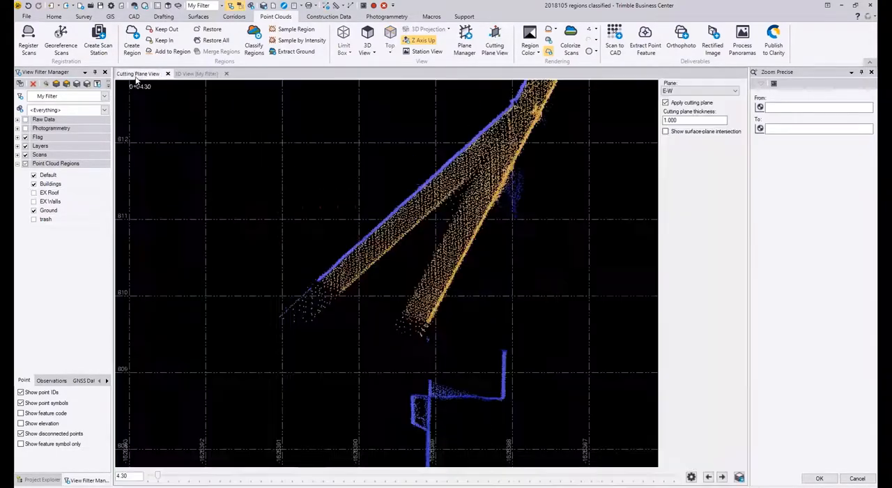
pyautogui.scroll(-3, 388, 195)
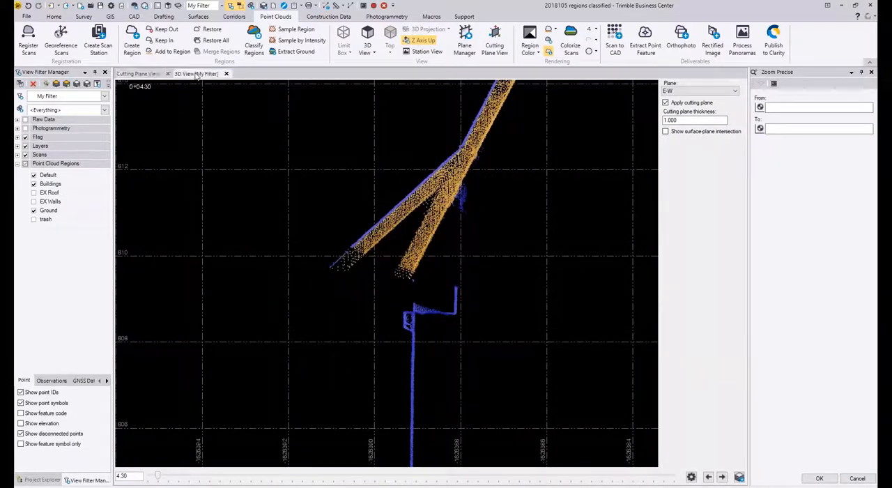
pyautogui.click(196, 74)
pyautogui.moveTo(529, 258); pyautogui.dragTo(527, 255)
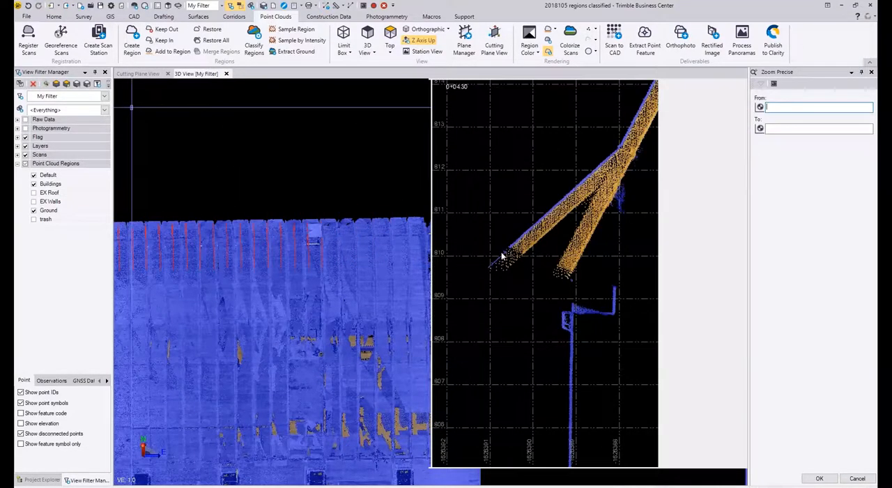
# Step: Examine the selected rafter points at the end of the building's ridge in 3D from several angles
pyautogui.moveTo(198, 273); pyautogui.dragTo(400, 268, button='middle')
pyautogui.moveTo(143, 271); pyautogui.dragTo(363, 268, button='middle')
pyautogui.scroll(3, 334, 263)
pyautogui.scroll(5, 334, 263)
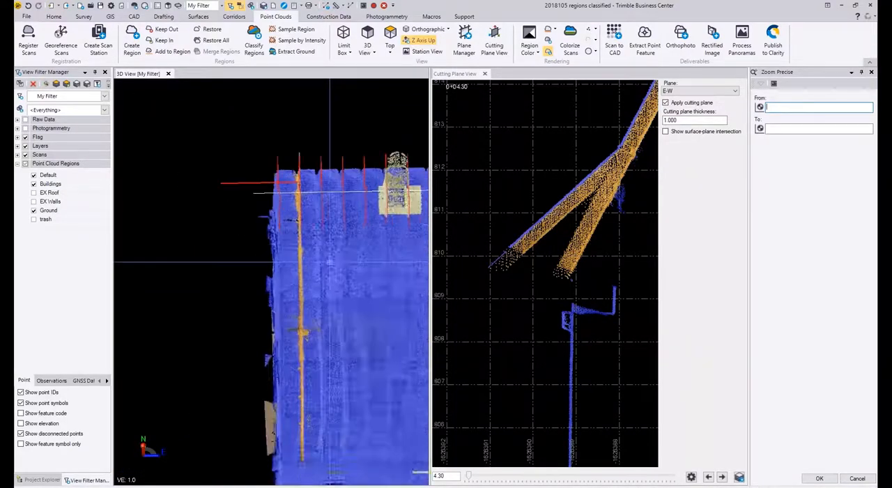
pyautogui.moveTo(274, 196); pyautogui.dragTo(269, 193, button='middle')
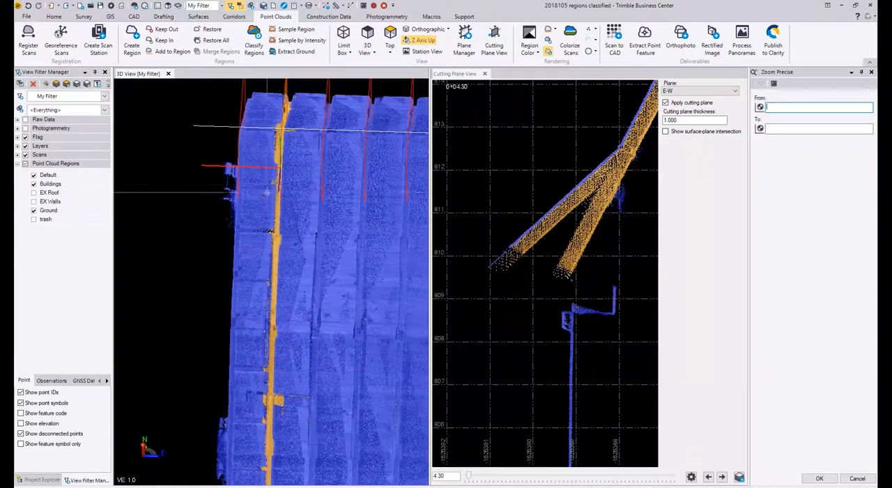
pyautogui.scroll(7, 281, 225)
pyautogui.scroll(-2, 293, 301)
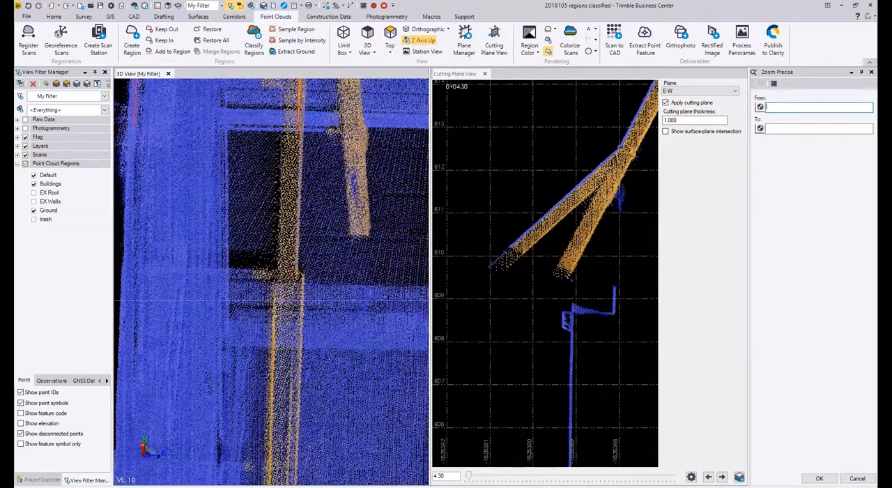
pyautogui.scroll(-2, 293, 301)
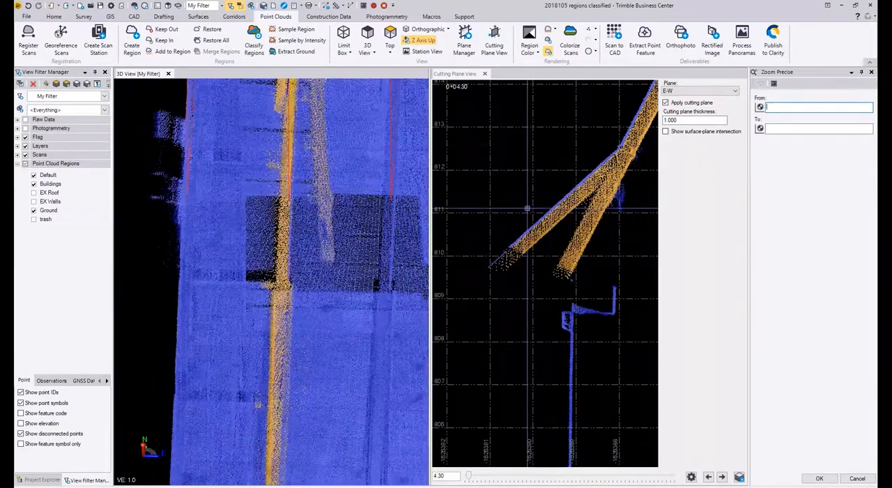
pyautogui.scroll(-2, 338, 215)
pyautogui.moveTo(327, 220); pyautogui.dragTo(324, 266, button='middle')
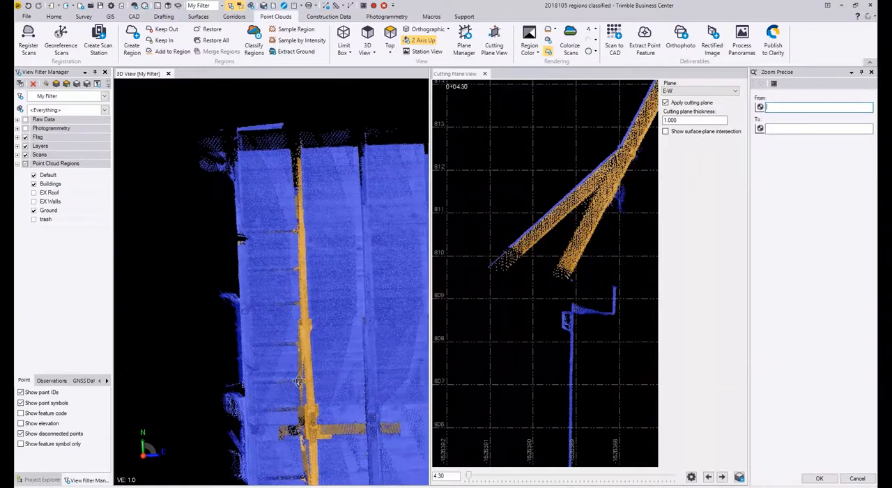
pyautogui.moveTo(325, 382); pyautogui.dragTo(202, 361, button='middle')
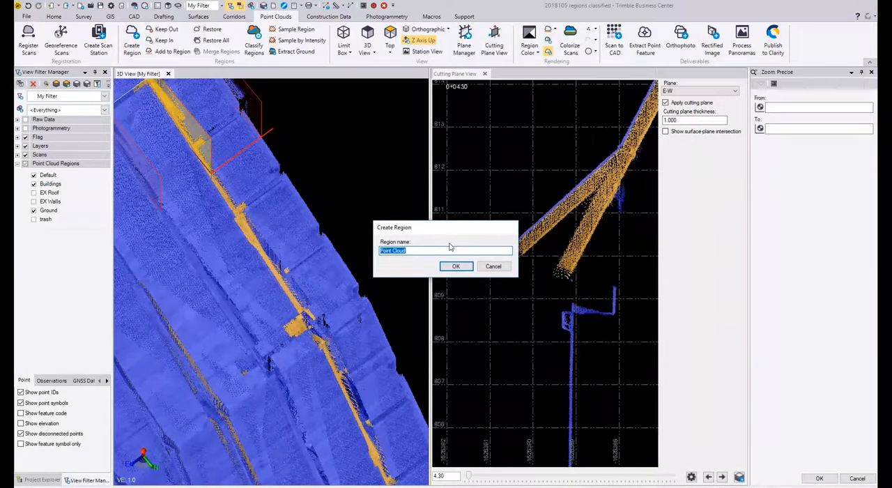
# Step: Create a point cloud region named EW RAFTER from the selected rafter points
pyautogui.write('eW RAFTER')
pyautogui.press('Return')
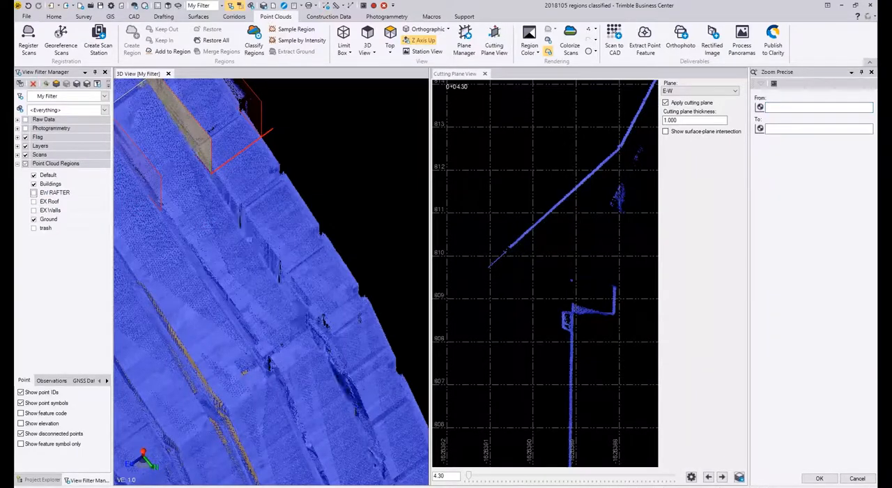
# Step: Start a polygon at the eave in the E-W section at 4.30 and trace above the roof line up the first slope
pyautogui.moveTo(336, 261)
pyautogui.mouseDown(button='middle')
pyautogui.moveTo(314, 263)
pyautogui.moveTo(303, 175)
pyautogui.mouseUp(button='middle')
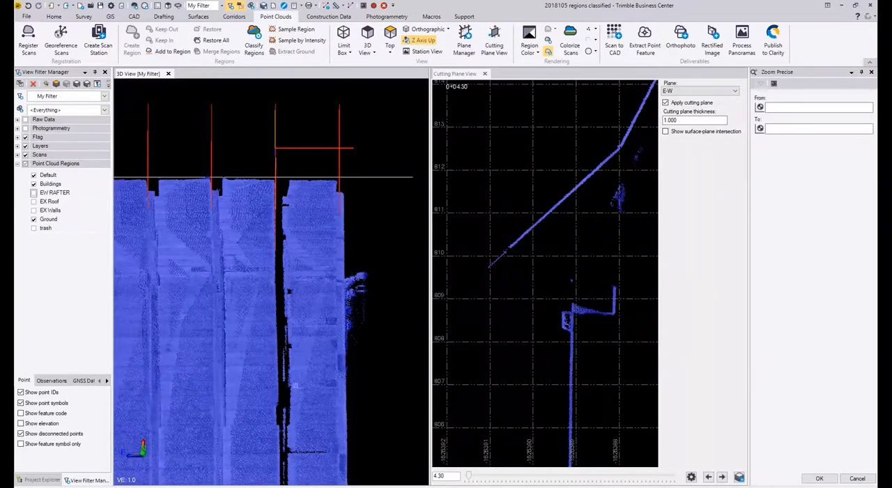
pyautogui.moveTo(300, 308); pyautogui.dragTo(313, 192, button='middle')
pyautogui.scroll(-5, 314, 210)
pyautogui.scroll(1, 528, 228)
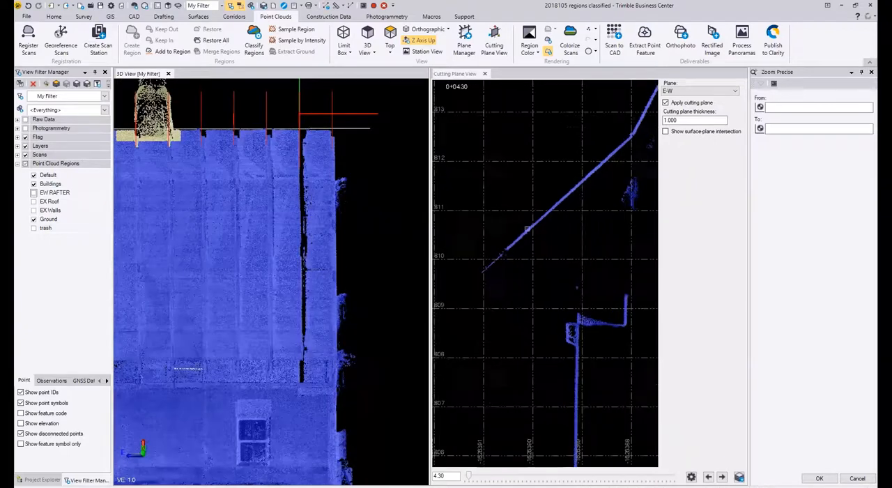
pyautogui.scroll(-3, 526, 237)
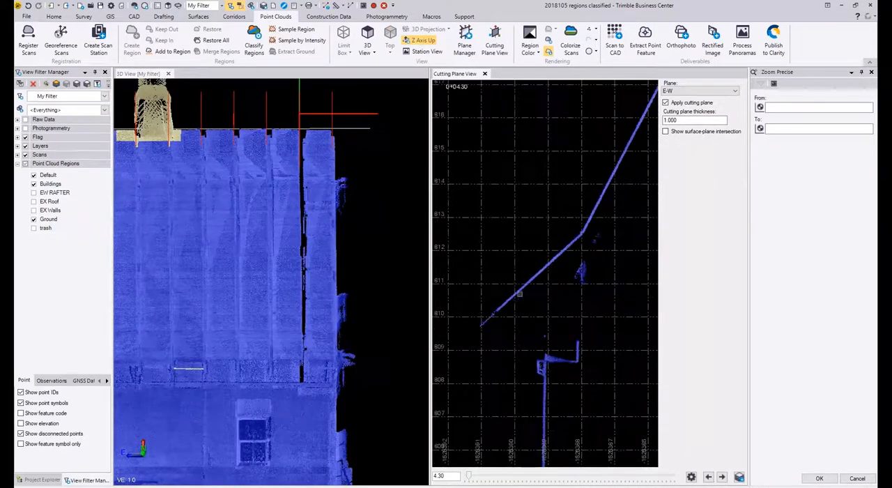
pyautogui.scroll(2, 495, 318)
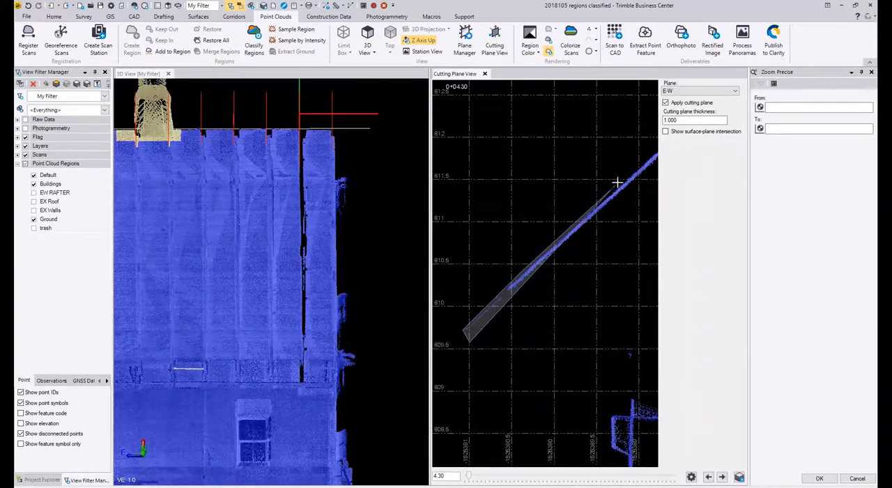
pyautogui.moveTo(617, 182); pyautogui.dragTo(522, 289, button='middle')
pyautogui.moveTo(544, 253); pyautogui.dragTo(449, 453, button='middle')
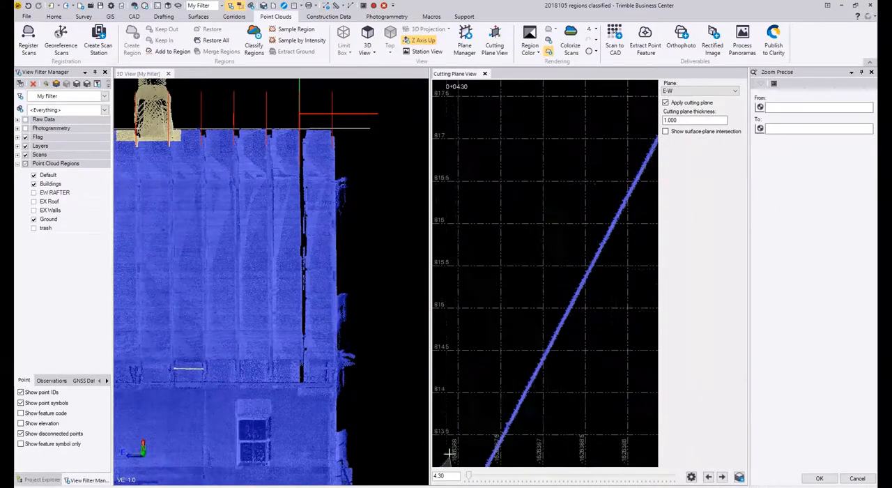
pyautogui.moveTo(608, 184); pyautogui.dragTo(507, 357, button='middle')
pyautogui.scroll(-3, 507, 357)
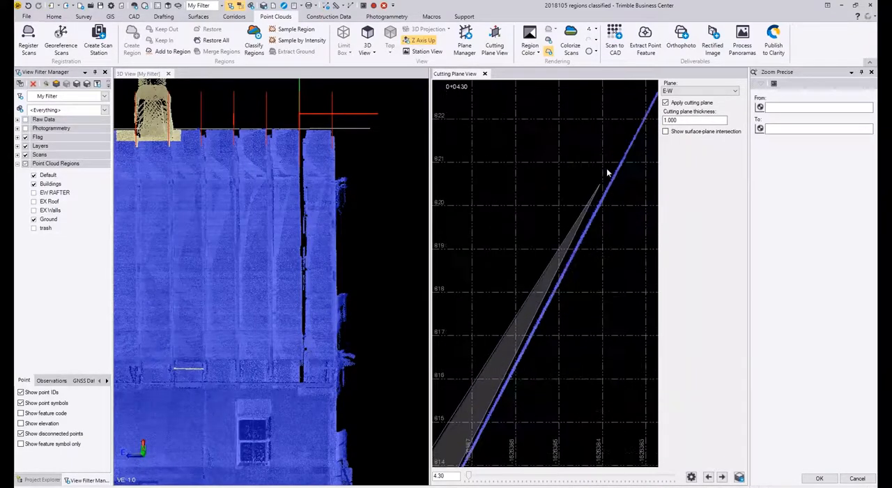
pyautogui.moveTo(612, 145); pyautogui.dragTo(414, 268, button='middle')
pyautogui.click(596, 189)
pyautogui.scroll(-6, 561, 217)
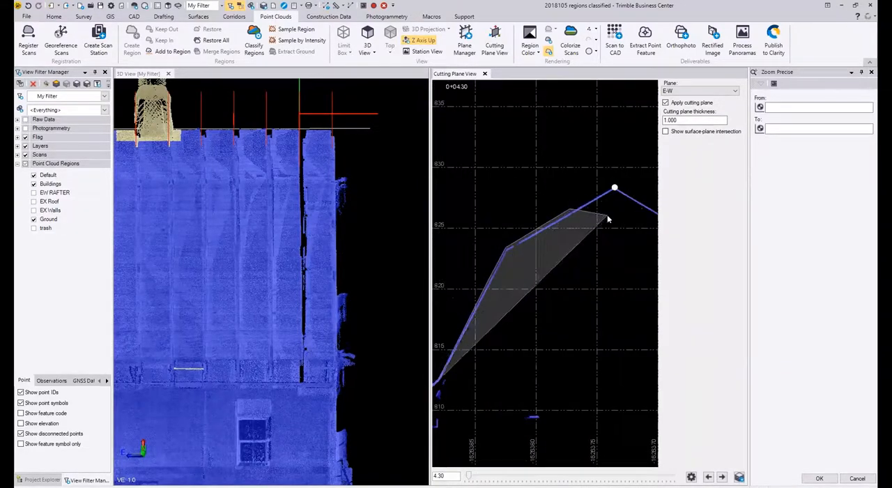
# Step: Continue the selection polygon over the ridge and down the outside of the opposite roof slope, around its eave
pyautogui.moveTo(608, 219); pyautogui.dragTo(562, 225, button='middle')
pyautogui.click(559, 203)
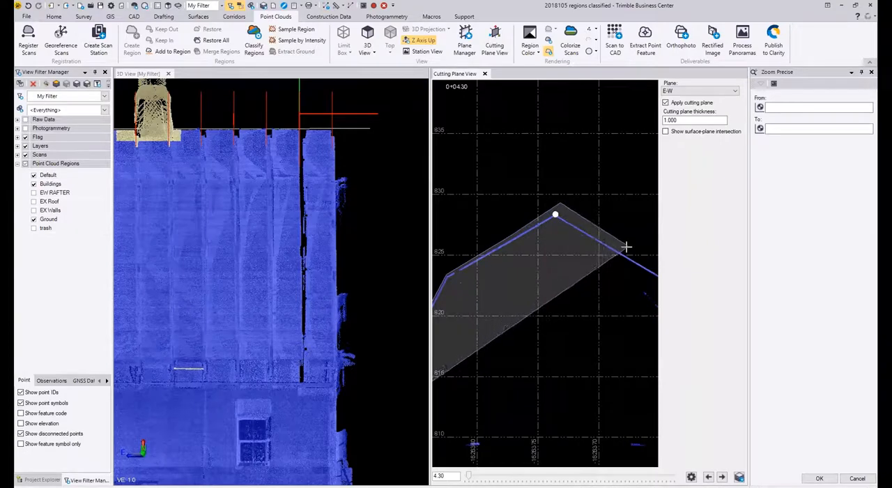
pyautogui.moveTo(625, 247); pyautogui.dragTo(471, 169, button='middle')
pyautogui.click(578, 317)
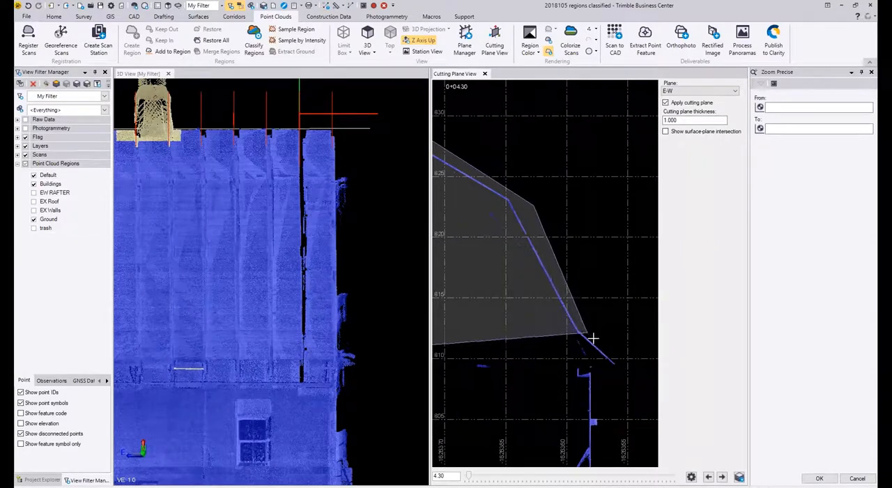
pyautogui.scroll(3, 520, 275)
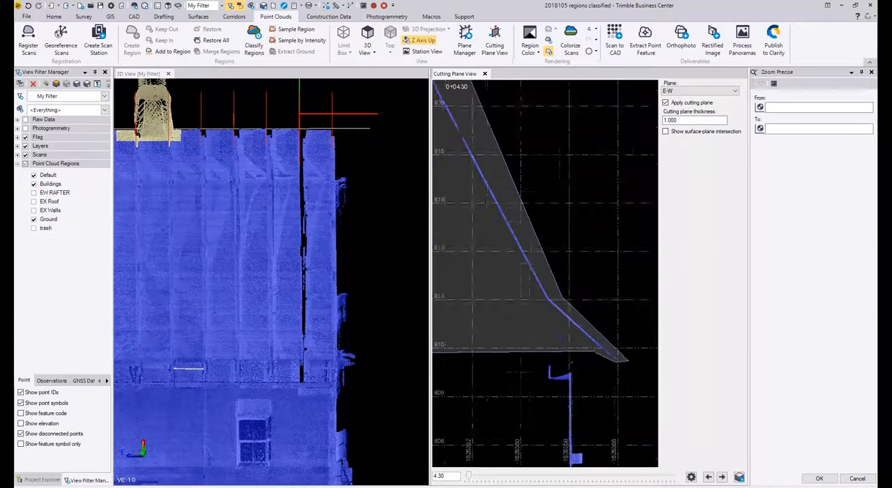
# Step: Bring the selection polygon back beneath the opposite roof slope, from its eave up to the underside of the ridge
pyautogui.click(512, 267)
pyautogui.moveTo(504, 251); pyautogui.dragTo(766, 480, button='middle')
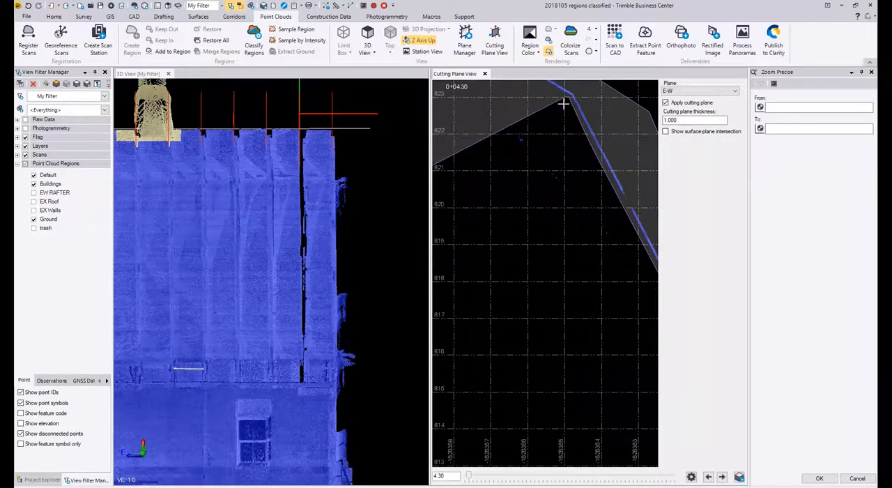
pyautogui.moveTo(564, 100); pyautogui.dragTo(564, 205, button='middle')
pyautogui.moveTo(453, 130); pyautogui.dragTo(624, 270, button='middle')
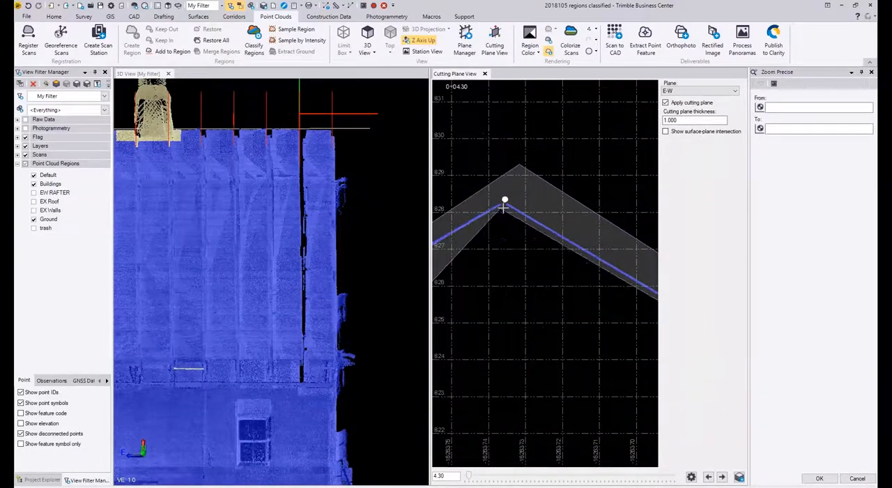
pyautogui.click(504, 208)
# Step: Trace the polygon beneath the first roof slope back to the starting eave and close it to select the ceiling points
pyautogui.moveTo(472, 230); pyautogui.dragTo(544, 199, button='middle')
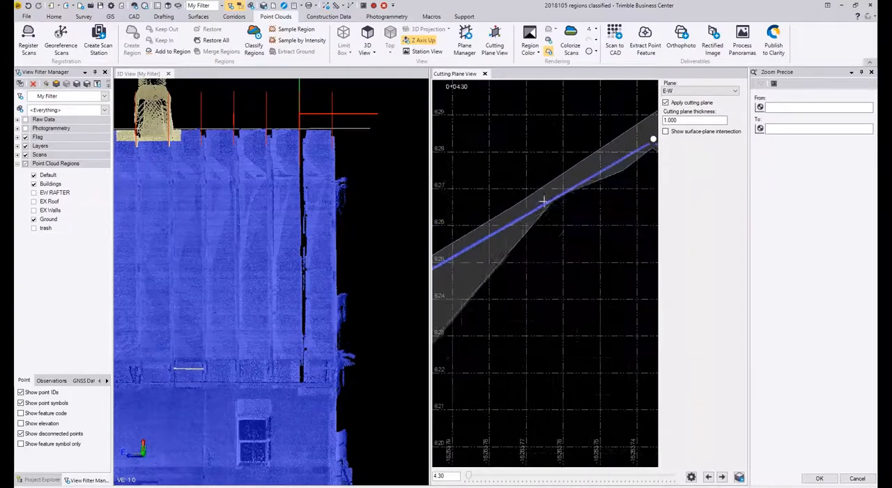
pyautogui.moveTo(604, 187); pyautogui.dragTo(618, 171, button='middle')
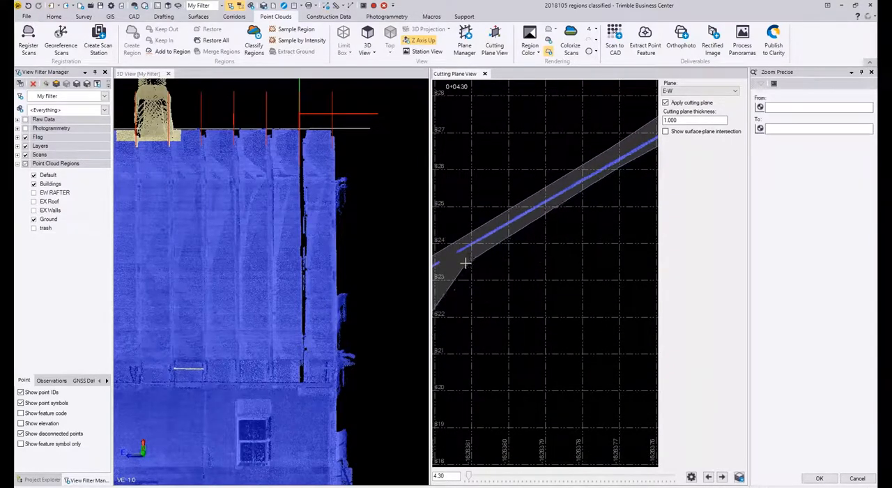
pyautogui.moveTo(462, 263); pyautogui.dragTo(583, 187, button='middle')
pyautogui.click(547, 203)
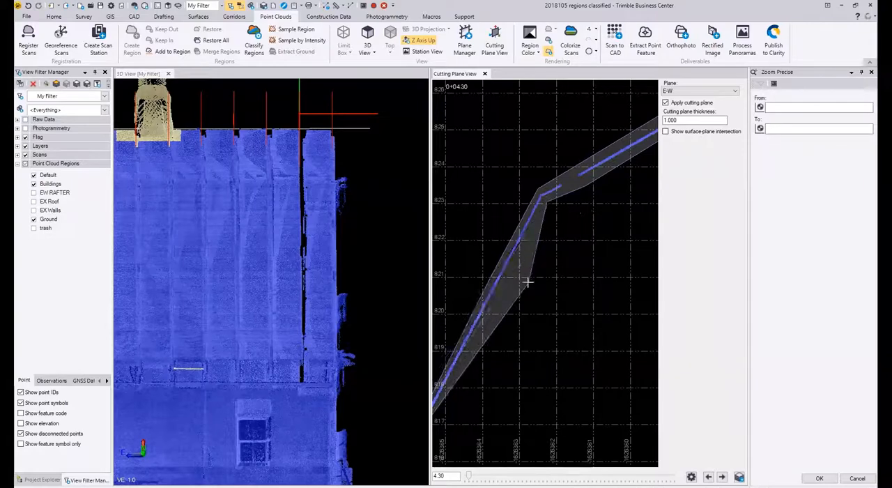
pyautogui.moveTo(479, 318); pyautogui.dragTo(492, 185, button='middle')
pyautogui.moveTo(482, 240); pyautogui.dragTo(555, 157, button='middle')
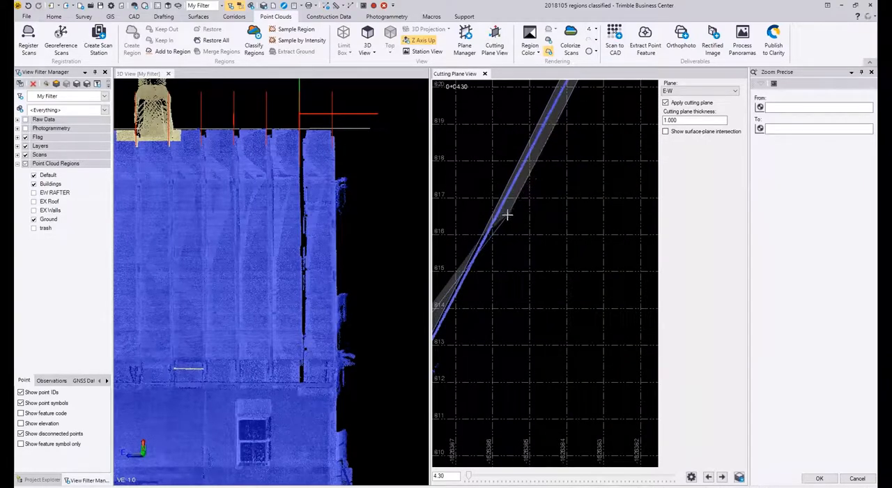
pyautogui.click(506, 231)
pyautogui.moveTo(461, 331); pyautogui.dragTo(515, 207, button='middle')
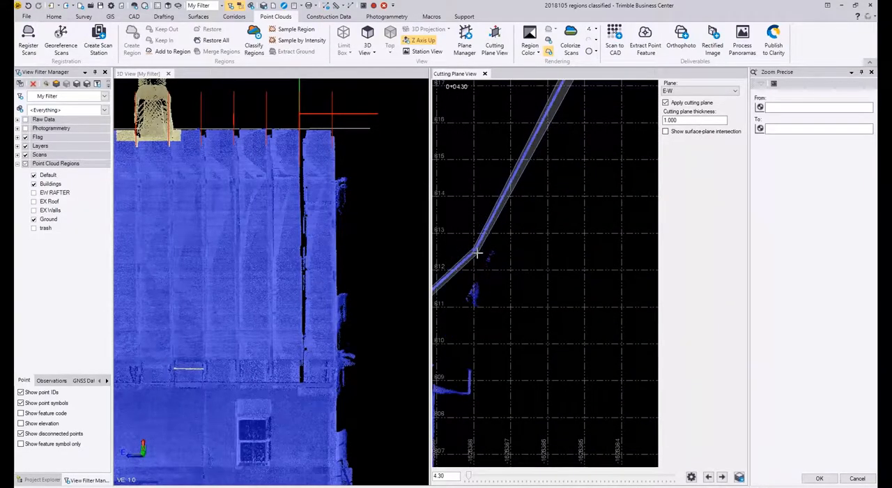
pyautogui.moveTo(490, 254); pyautogui.dragTo(547, 203, button='middle')
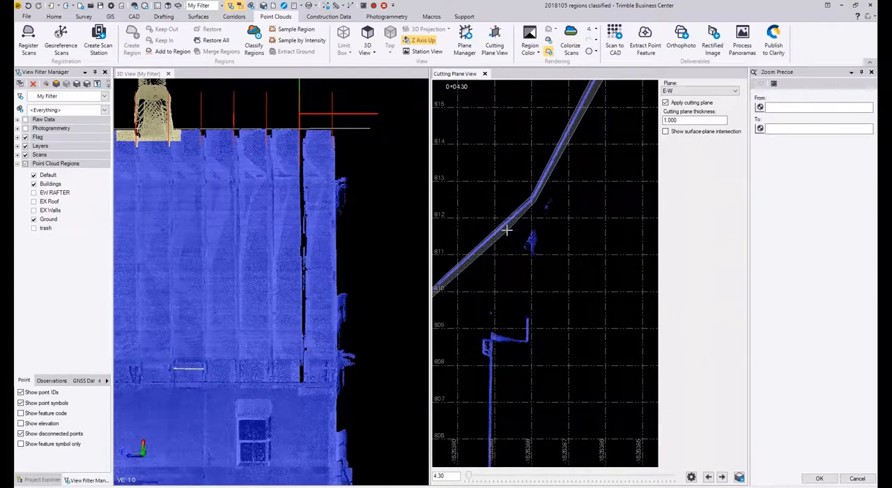
pyautogui.moveTo(506, 231); pyautogui.dragTo(537, 187, button='middle')
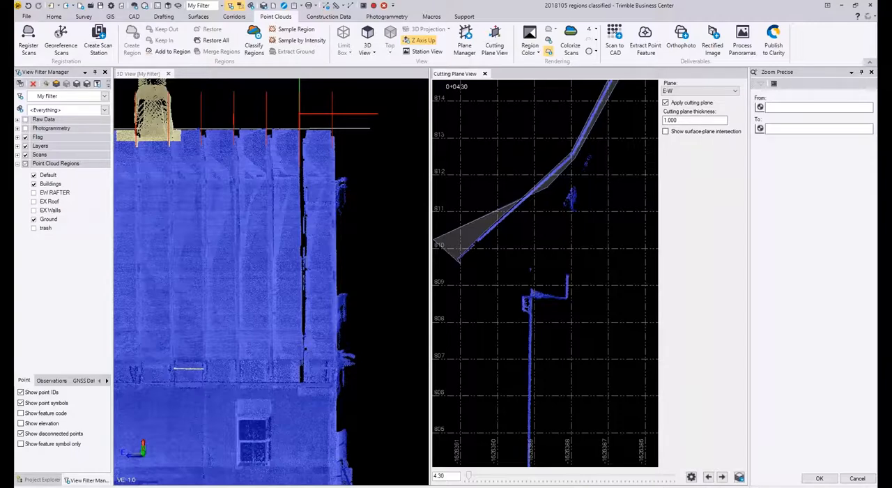
pyautogui.rightClick(481, 243)
pyautogui.click(514, 243)
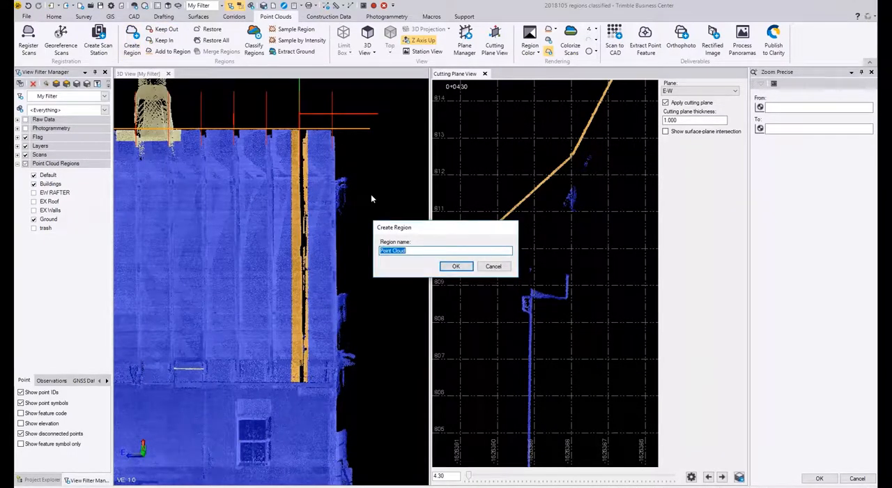
# Step: Create a point cloud region named E-W CEILING from the selected points and hide it
pyautogui.press('BackSpace')
pyautogui.write('E-W')
pyautogui.write('cEILING')
pyautogui.press('BackSpace')
pyautogui.press('BackSpace')
pyautogui.press('BackSpace')
pyautogui.press('BackSpace')
pyautogui.press('BackSpace')
pyautogui.press('BackSpace')
pyautogui.press('BackSpace')
pyautogui.write('c')
pyautogui.press('BackSpace')
pyautogui.write('CEILING')
pyautogui.press('Return')
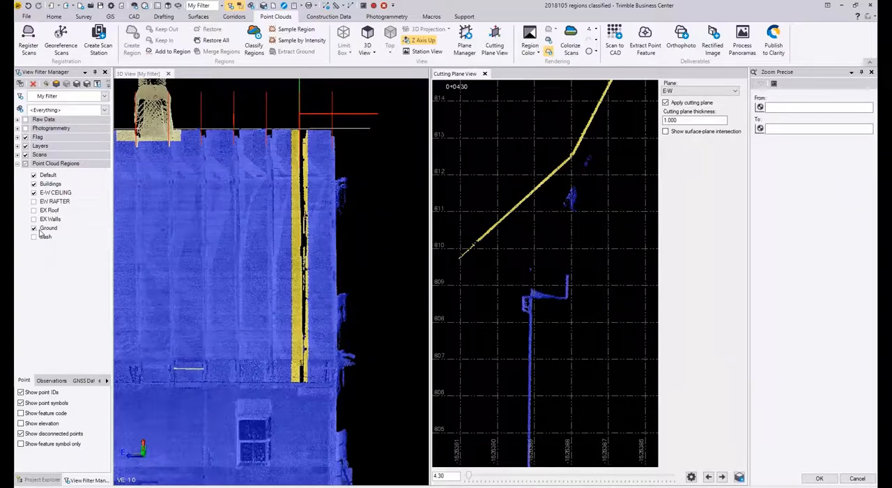
pyautogui.click(34, 193)
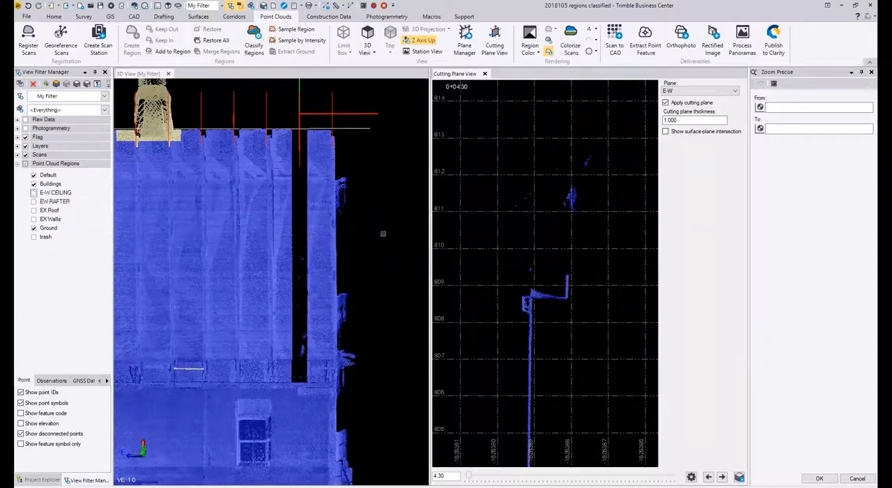
# Step: Hide the Ground region and turn the 3D view to look straight down on the building's end
pyautogui.moveTo(382, 260); pyautogui.dragTo(375, 283, button='middle')
pyautogui.moveTo(349, 228); pyautogui.dragTo(354, 185, button='middle')
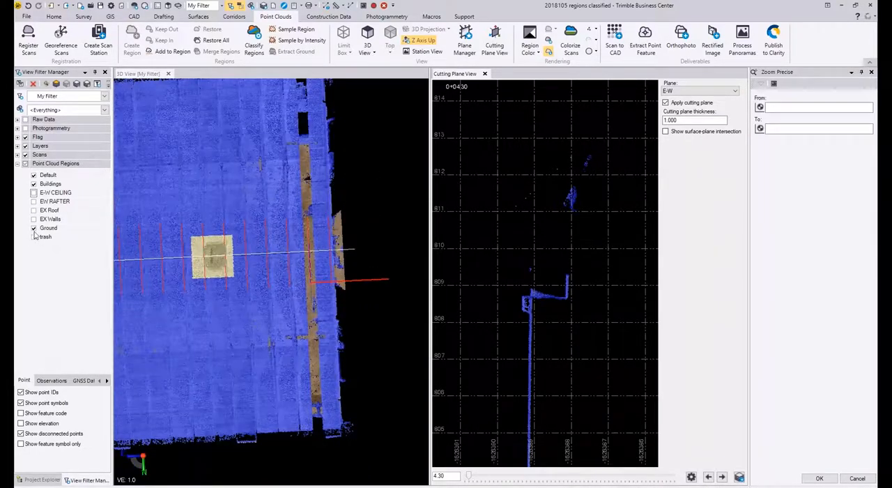
pyautogui.click(34, 228)
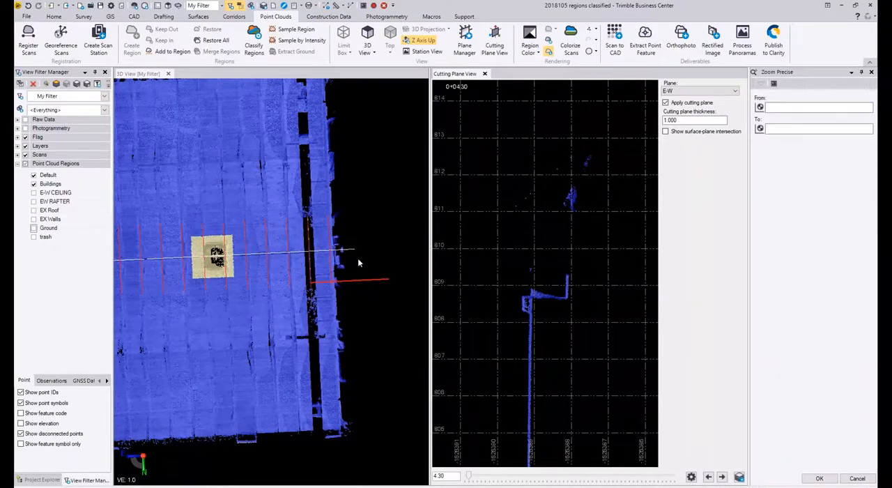
pyautogui.moveTo(364, 244); pyautogui.dragTo(349, 383, button='middle')
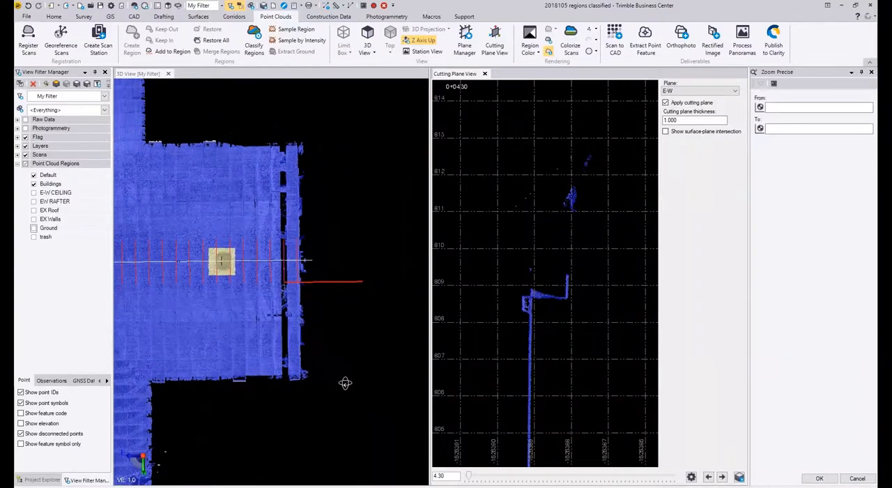
# Step: Select the outermost strip of points along the building's west end with a polygon in a north-up plan view
pyautogui.moveTo(305, 261); pyautogui.dragTo(299, 261, button='middle')
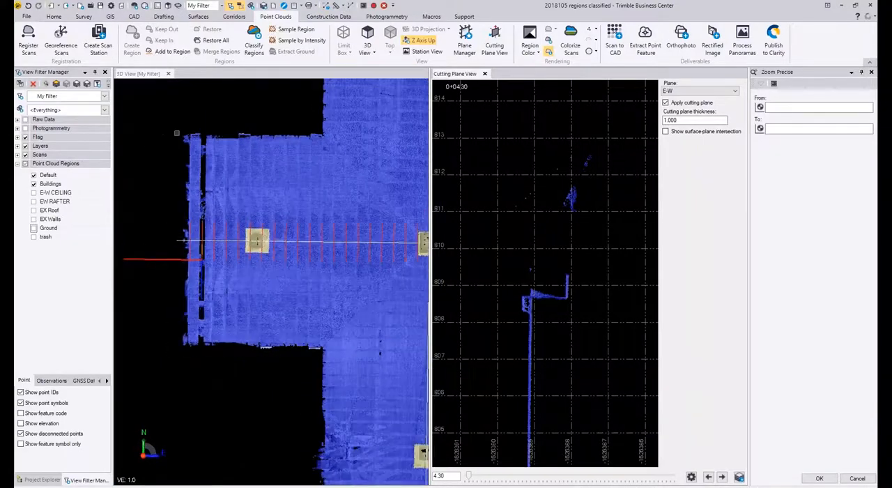
pyautogui.scroll(1, 174, 127)
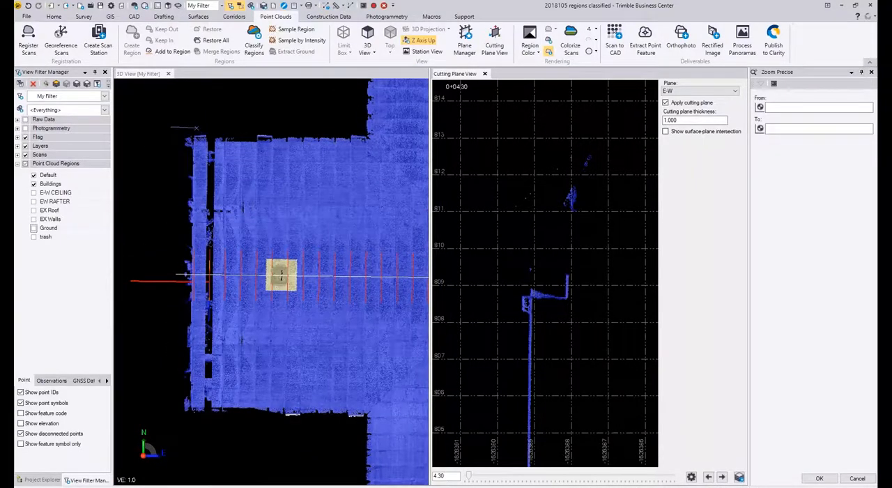
pyautogui.click(198, 431)
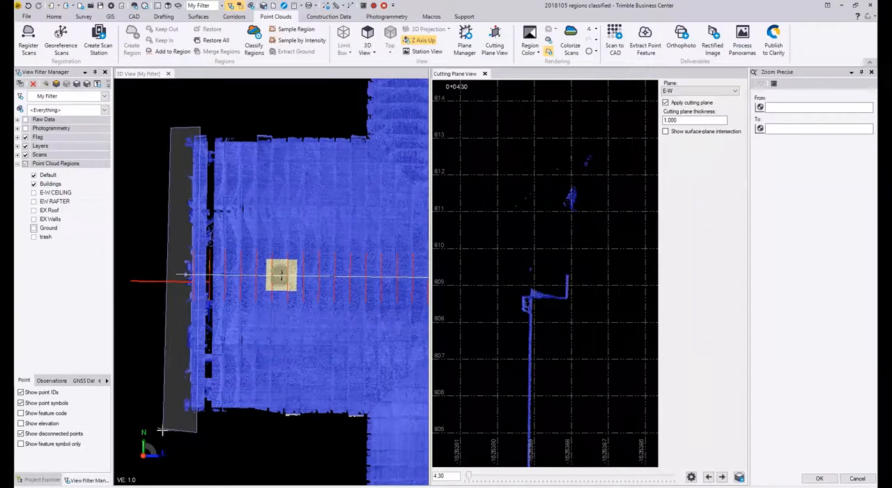
pyautogui.rightClick(165, 432)
pyautogui.click(187, 437)
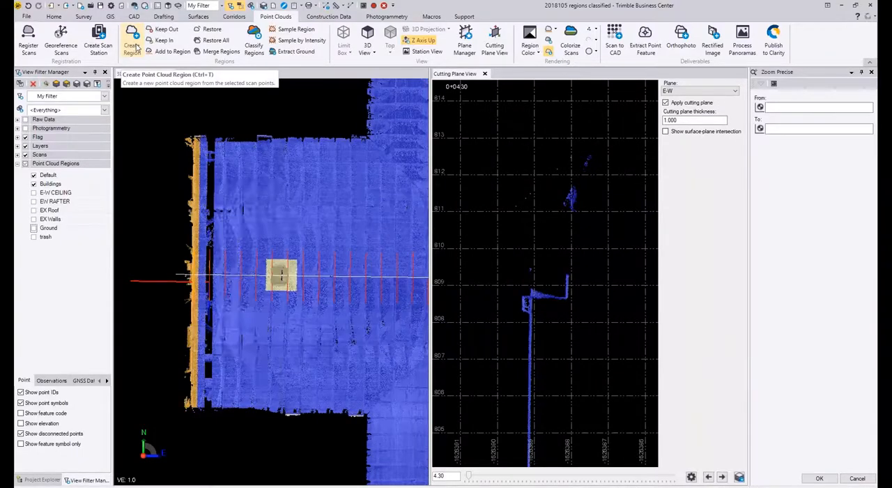
# Step: Create a point cloud region named WEST INT from the selected west-end points and hide it
pyautogui.click(133, 46)
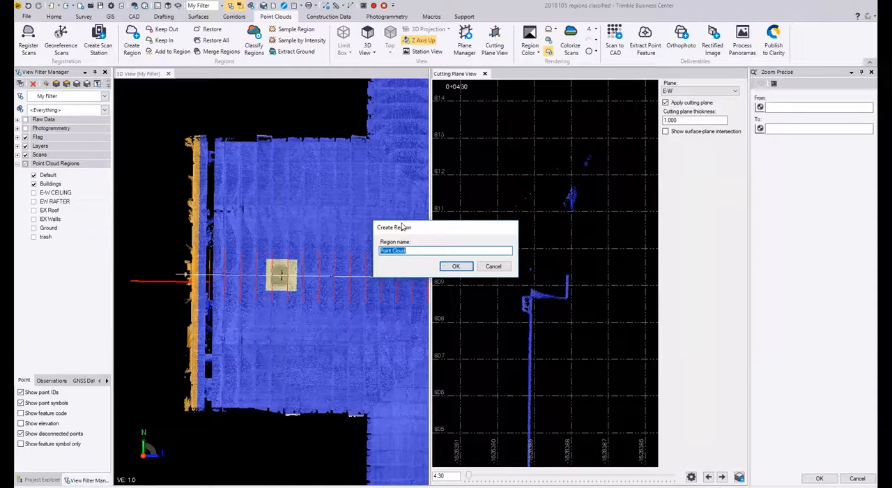
pyautogui.write('WEST INT')
pyautogui.press('Return')
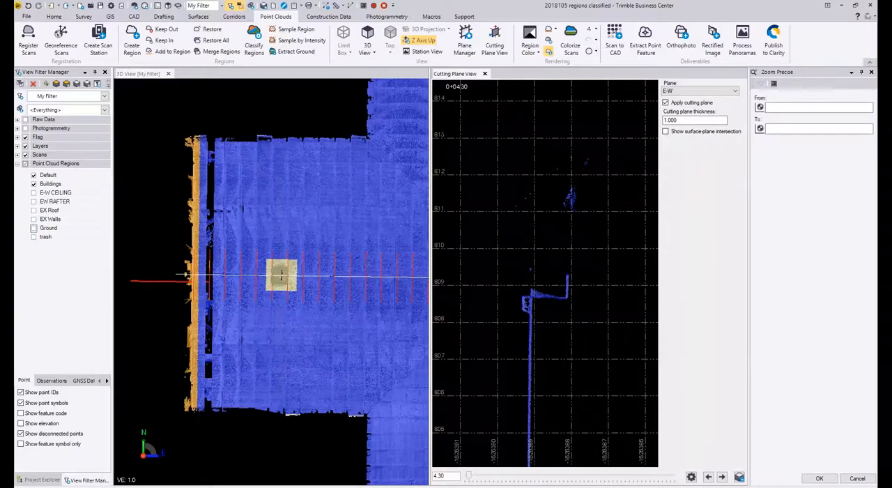
pyautogui.click(34, 246)
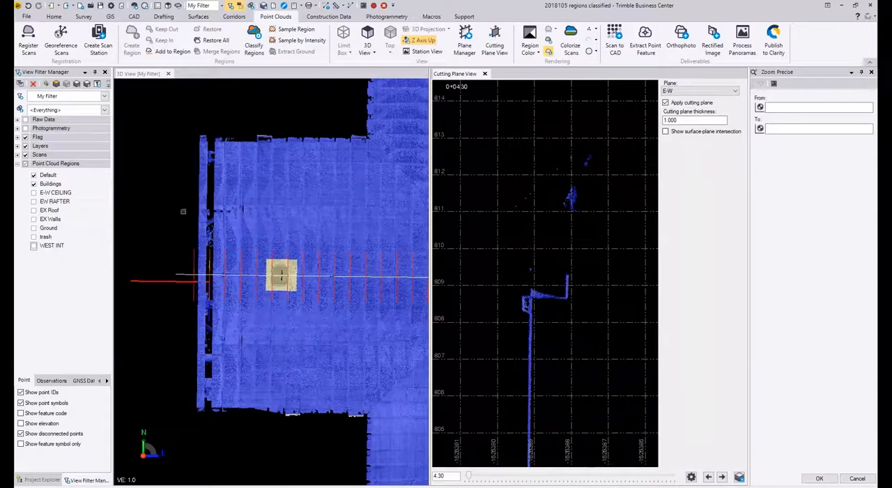
# Step: Inspect the building's west end from an angle with the WEST INT region shown and hidden
pyautogui.moveTo(183, 211); pyautogui.dragTo(138, 220)
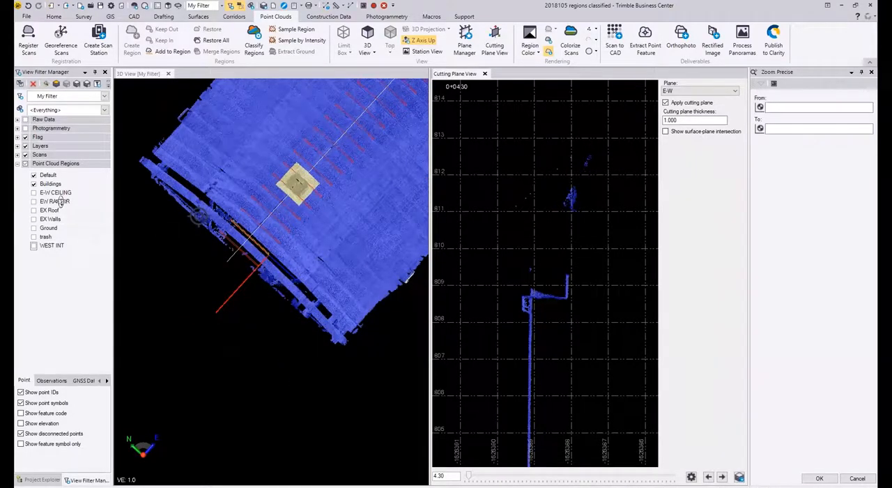
pyautogui.click(34, 245)
pyautogui.click(206, 213)
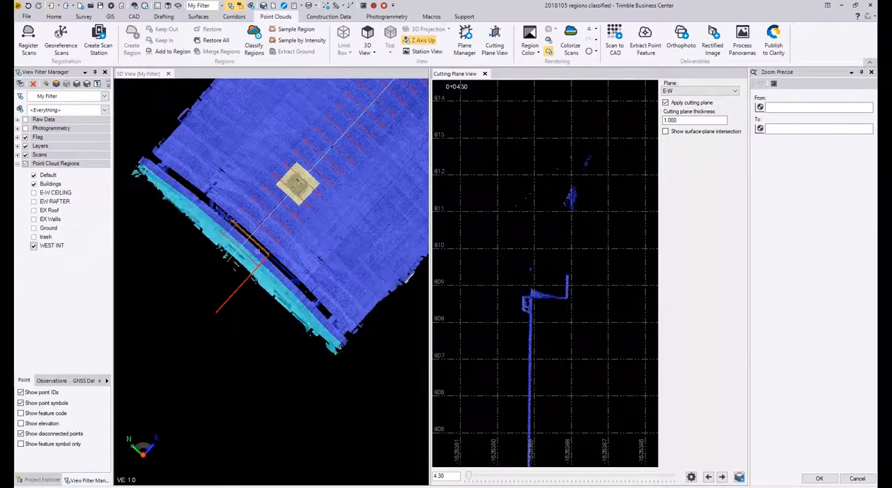
pyautogui.click(34, 246)
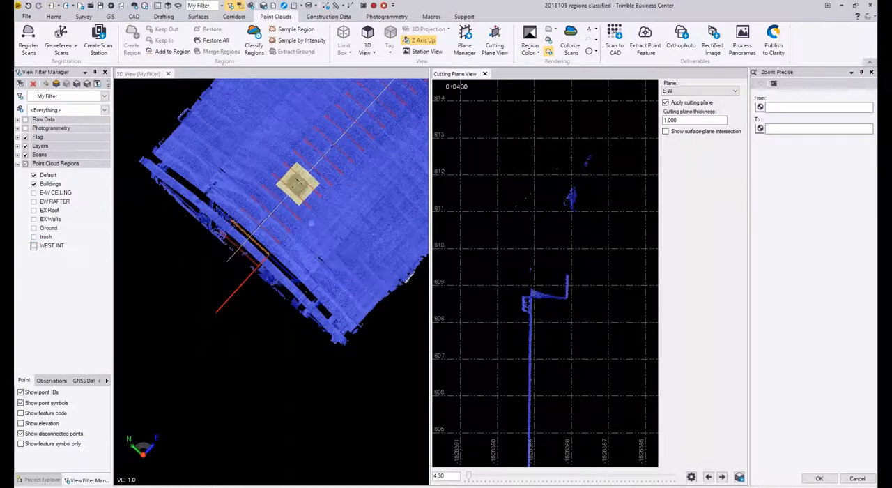
# Step: Select the outermost strip of points along the building's east end with a polygon in a straight-down plan view
pyautogui.moveTo(306, 224); pyautogui.dragTo(348, 138, button='middle')
pyautogui.scroll(1, 277, 379)
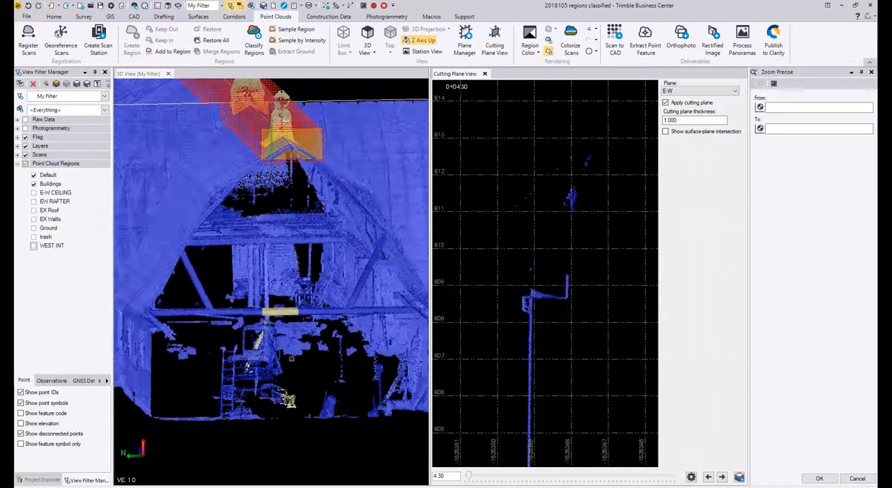
pyautogui.scroll(-1, 291, 358)
pyautogui.moveTo(290, 341); pyautogui.dragTo(363, 363, button='middle')
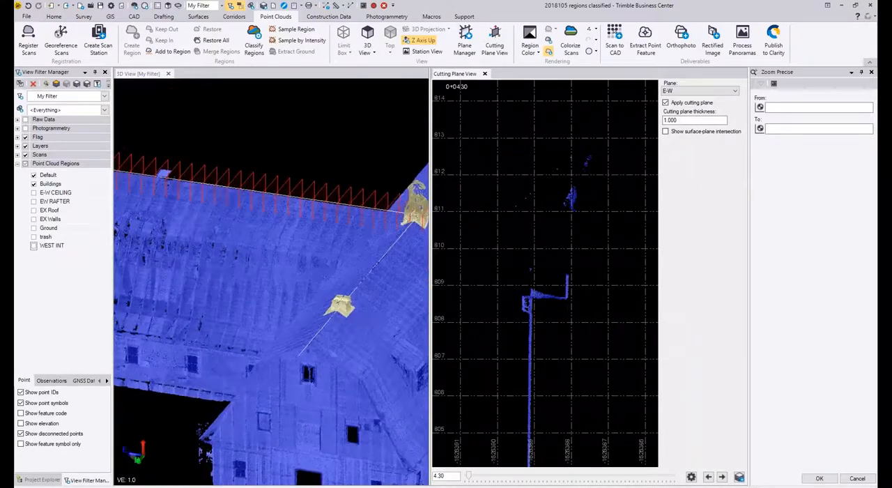
pyautogui.moveTo(275, 298); pyautogui.dragTo(357, 337, button='middle')
pyautogui.scroll(-2, 396, 258)
pyautogui.scroll(2, 396, 258)
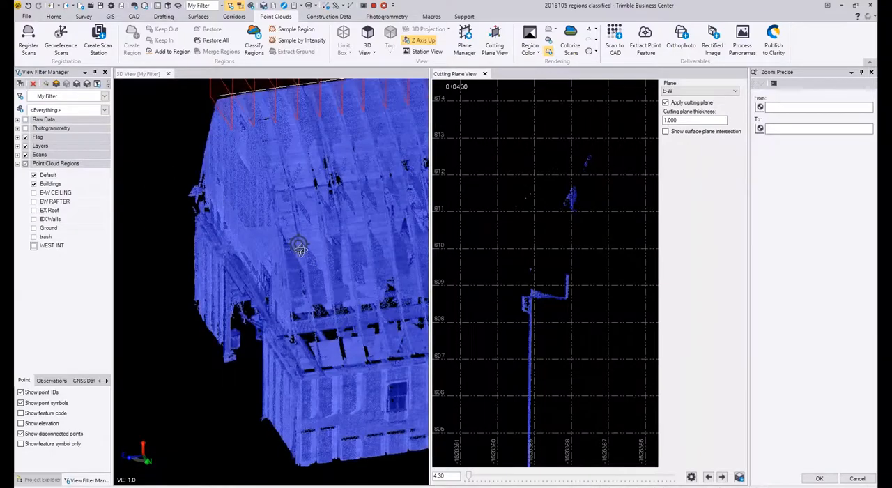
pyautogui.moveTo(299, 244); pyautogui.dragTo(329, 300, button='middle')
pyautogui.moveTo(226, 296); pyautogui.dragTo(169, 118, button='middle')
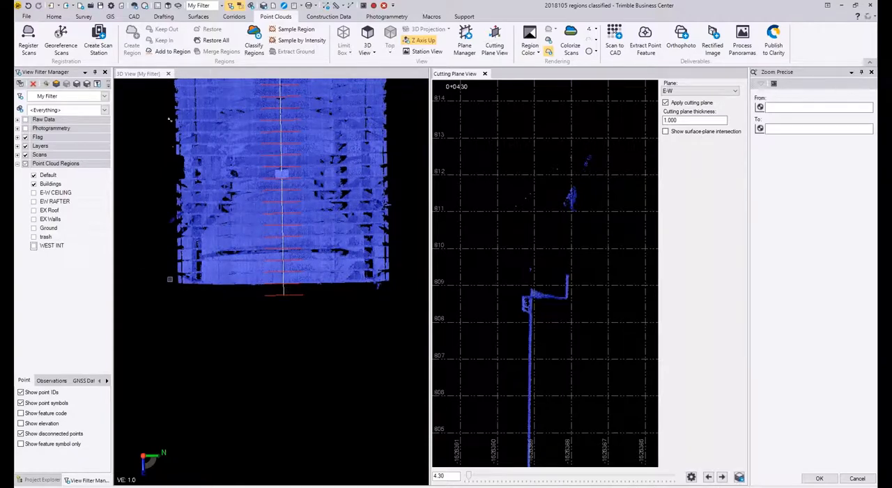
pyautogui.moveTo(170, 279); pyautogui.dragTo(402, 299)
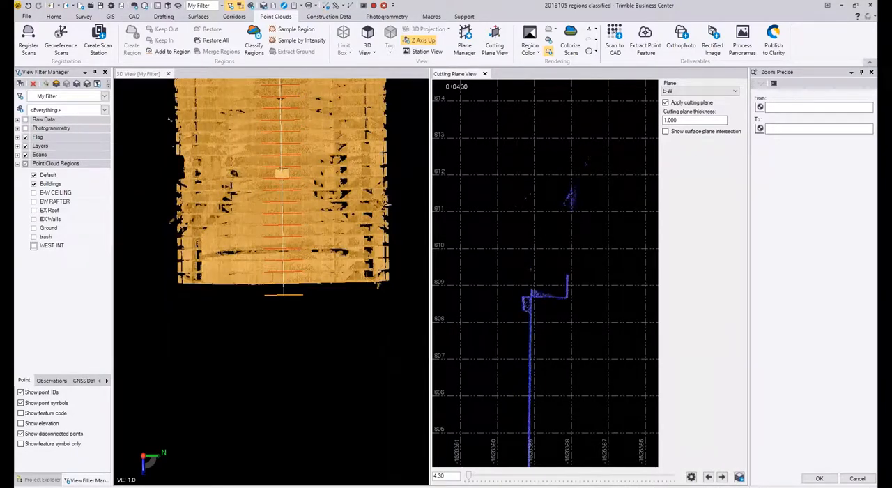
pyautogui.click(175, 159)
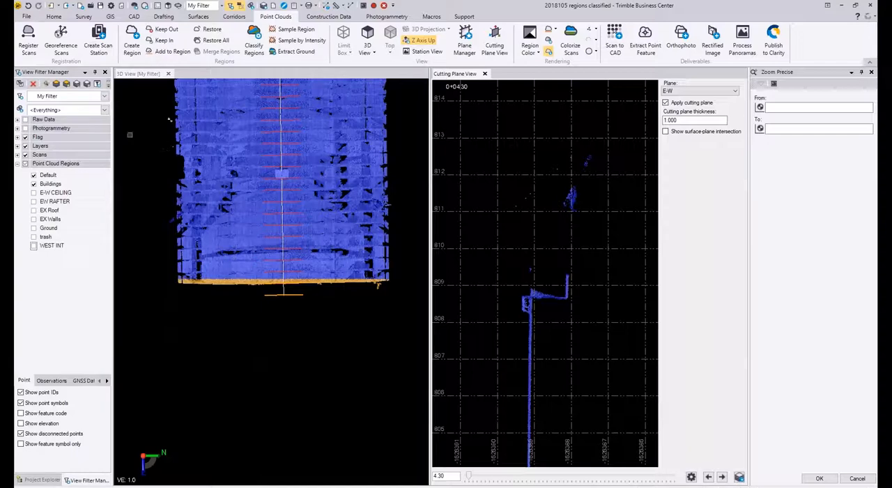
# Step: Create a point cloud region named EAST INT from the selected east-end points and hide it
pyautogui.click(131, 47)
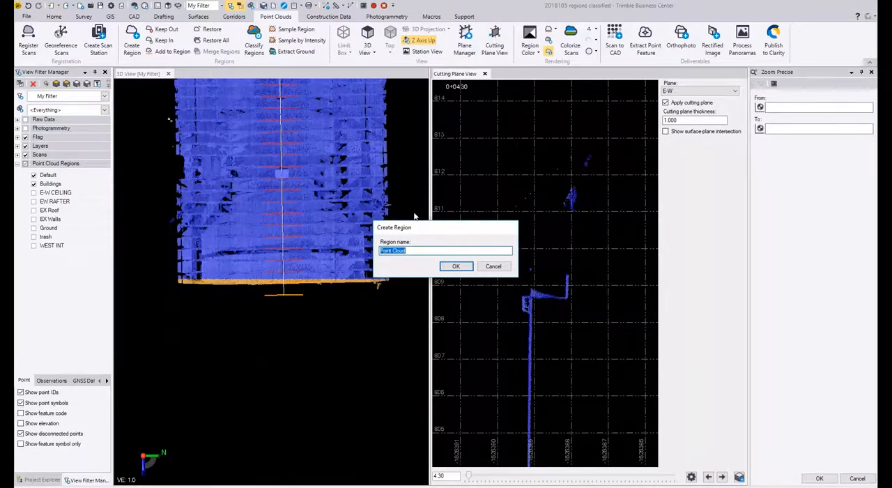
pyautogui.moveTo(412, 228); pyautogui.dragTo(383, 233)
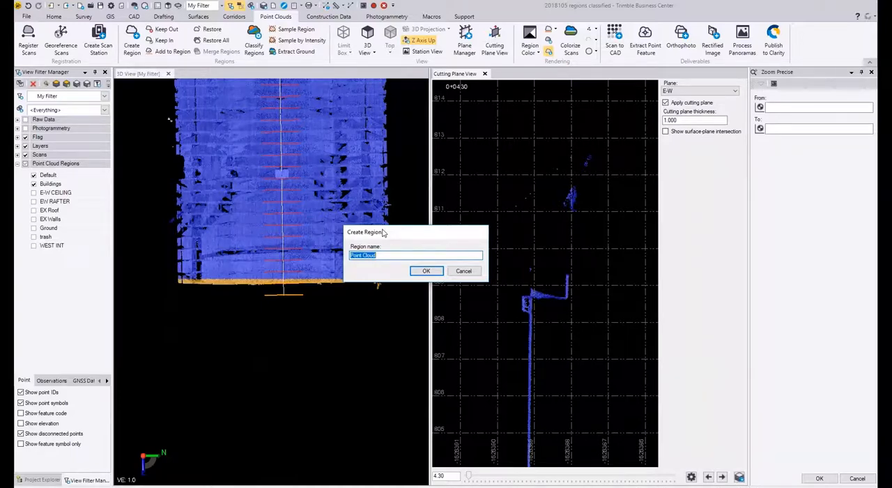
pyautogui.write('EAST INT')
pyautogui.press('Return')
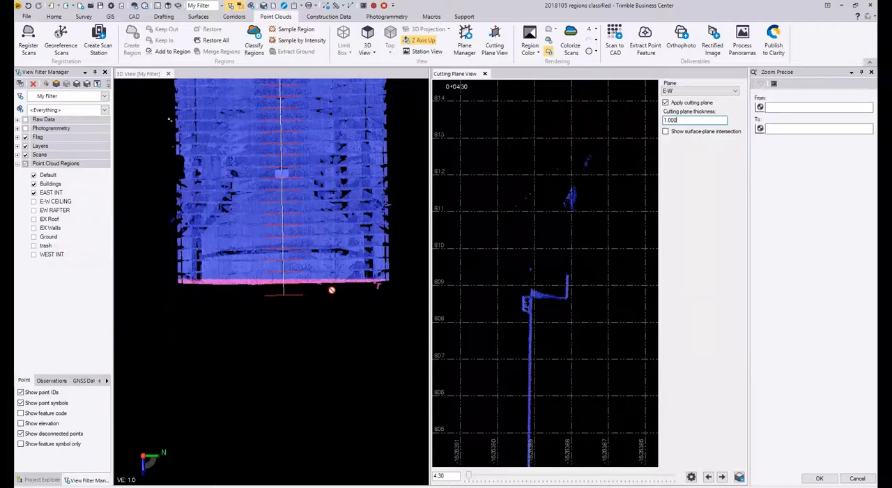
pyautogui.scroll(5, 331, 290)
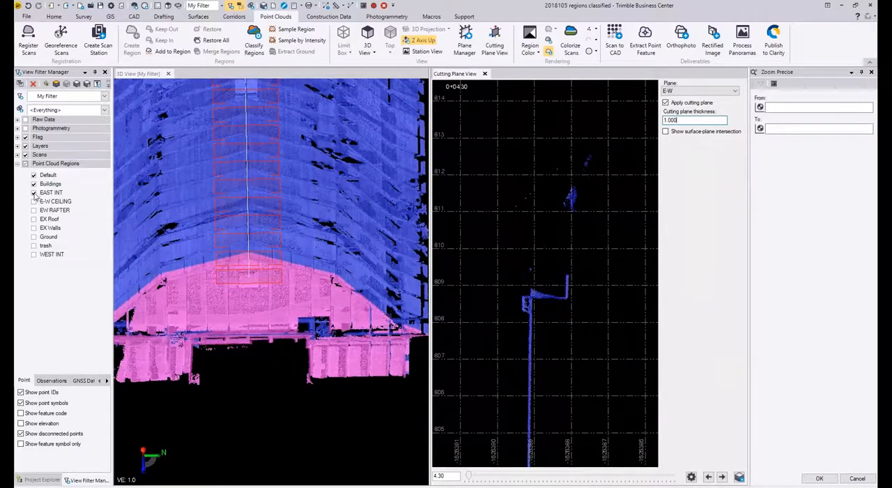
pyautogui.click(34, 194)
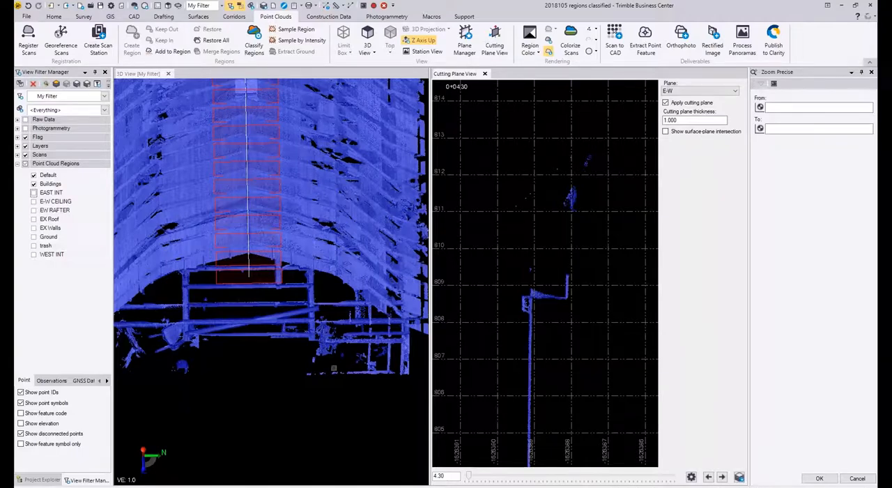
# Step: Enlarge the 3D view and examine the interior beams, posts and floor framing through the building's open east end
pyautogui.moveTo(300, 299); pyautogui.dragTo(293, 232, button='middle')
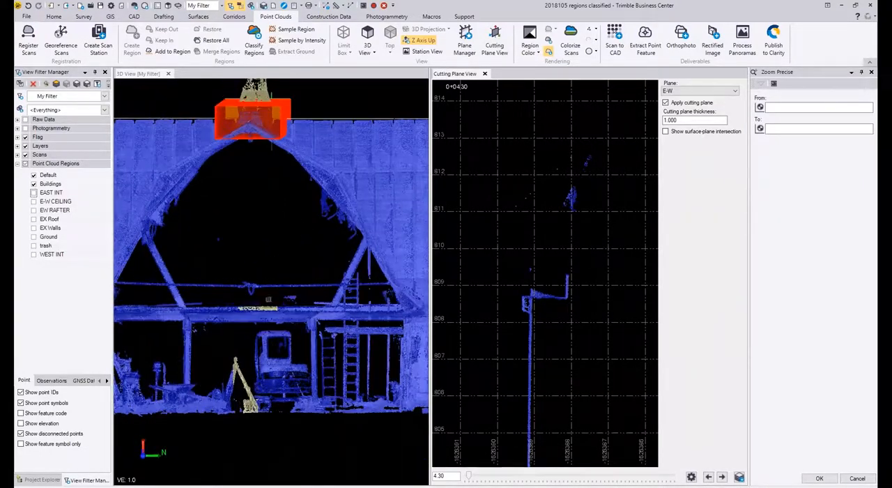
pyautogui.scroll(3, 285, 297)
pyautogui.moveTo(287, 298); pyautogui.dragTo(303, 299, button='middle')
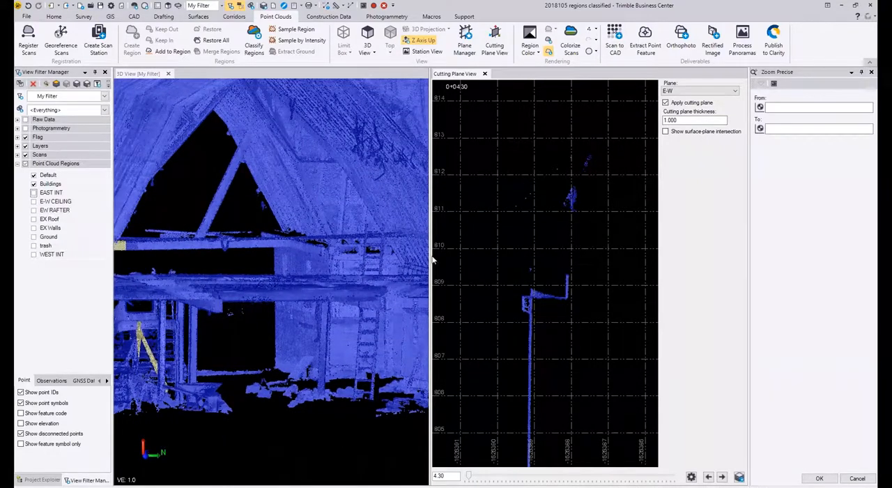
pyautogui.moveTo(430, 268); pyautogui.dragTo(529, 268)
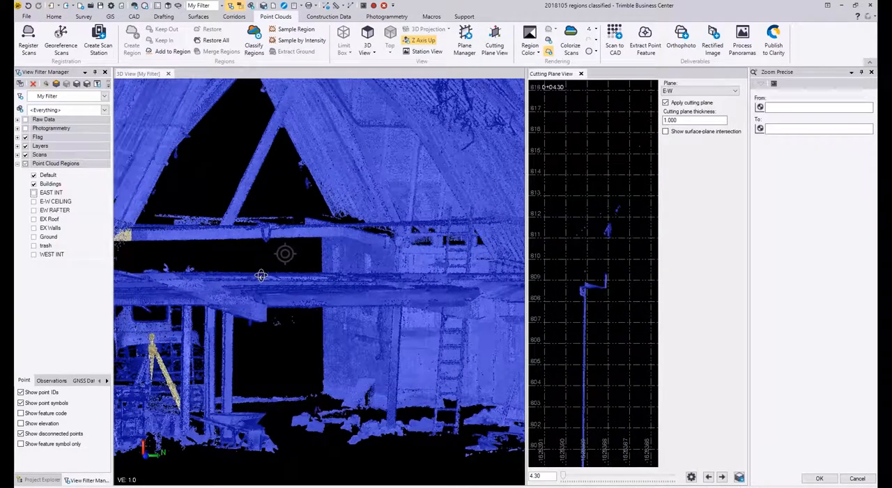
pyautogui.scroll(5, 262, 272)
pyautogui.moveTo(262, 314)
pyautogui.mouseDown(button='middle')
pyautogui.moveTo(374, 301)
pyautogui.moveTo(365, 305)
pyautogui.moveTo(355, 306)
pyautogui.moveTo(446, 282)
pyautogui.moveTo(247, 275)
pyautogui.mouseUp(button='middle')
pyautogui.moveTo(318, 279); pyautogui.dragTo(479, 237, button='middle')
pyautogui.moveTo(263, 296); pyautogui.dragTo(286, 249, button='middle')
pyautogui.scroll(-5, 253, 262)
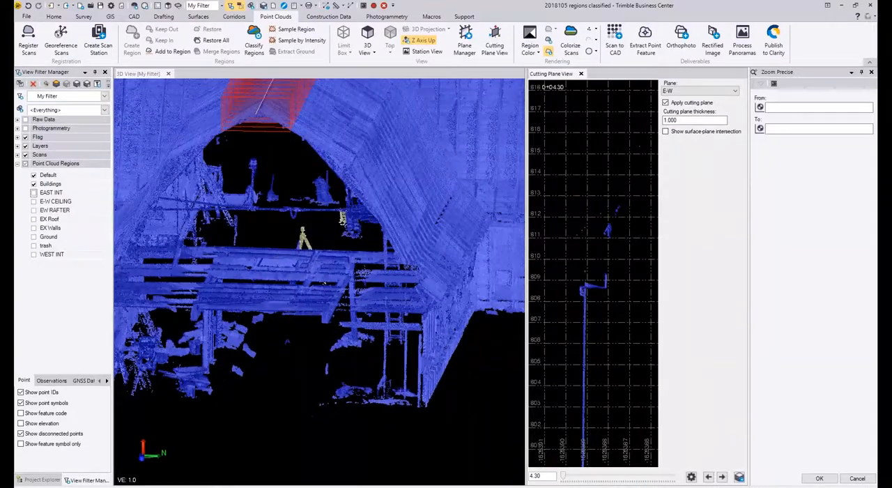
pyautogui.scroll(4, 230, 365)
pyautogui.moveTo(230, 367); pyautogui.dragTo(318, 84, button='middle')
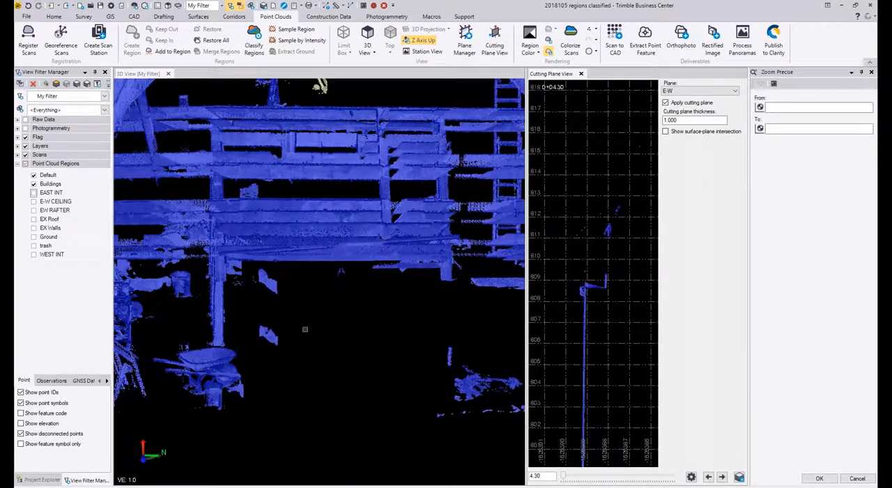
pyautogui.scroll(-4, 305, 329)
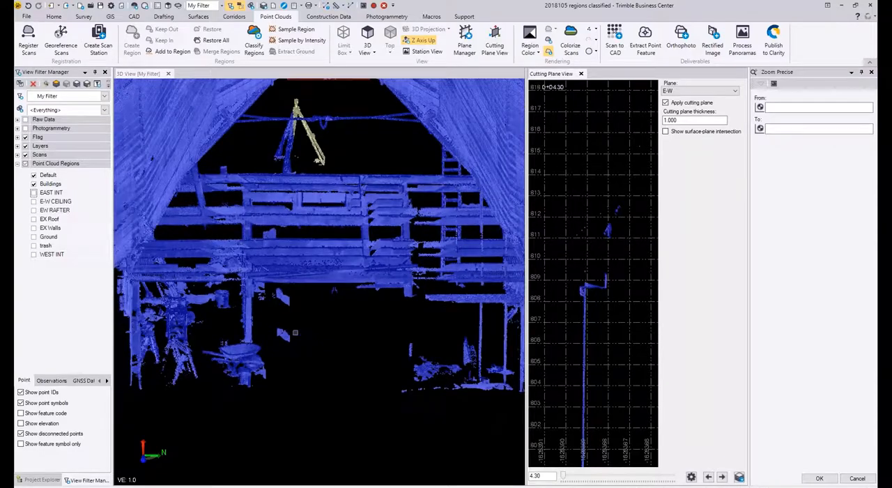
pyautogui.scroll(-3, 289, 344)
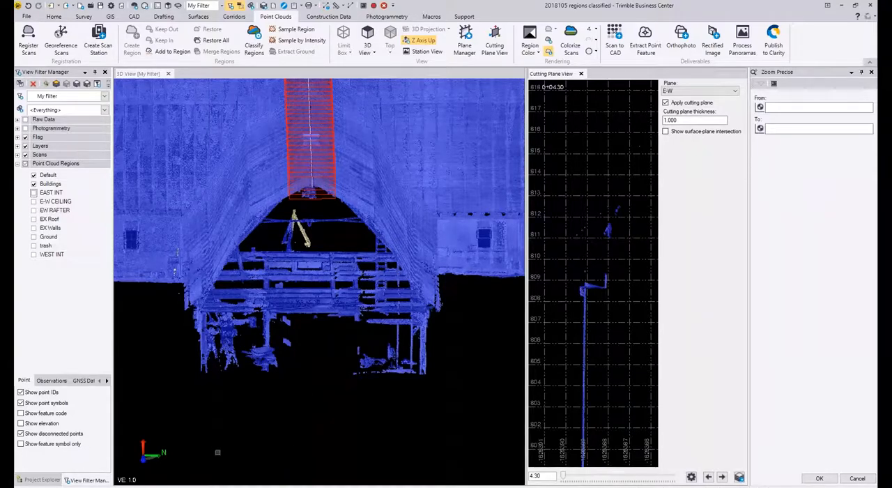
# Step: Examine the building's crossing wings from above and the east wing's roof from an angle
pyautogui.scroll(-1, 217, 452)
pyautogui.moveTo(361, 245)
pyautogui.mouseDown(button='right')
pyautogui.moveTo(412, 333)
pyautogui.moveTo(457, 334)
pyautogui.moveTo(376, 245)
pyautogui.mouseUp(button='right')
pyautogui.moveTo(493, 215); pyautogui.dragTo(668, 192, button='middle')
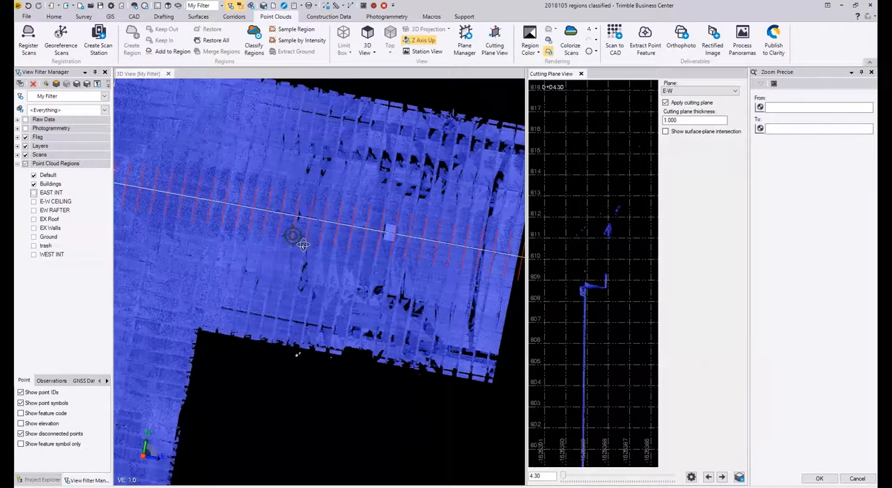
pyautogui.moveTo(298, 239); pyautogui.dragTo(292, 235, button='right')
pyautogui.moveTo(309, 213); pyautogui.dragTo(412, 312, button='middle')
pyautogui.scroll(-2, 412, 311)
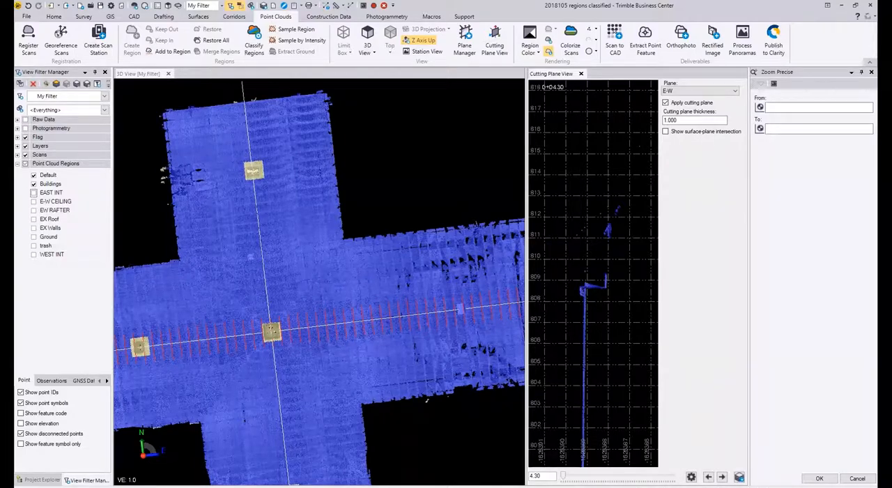
pyautogui.scroll(-1, 281, 235)
pyautogui.moveTo(294, 263); pyautogui.dragTo(231, 201, button='right')
pyautogui.moveTo(306, 359); pyautogui.dragTo(359, 369, button='right')
pyautogui.scroll(5, 338, 380)
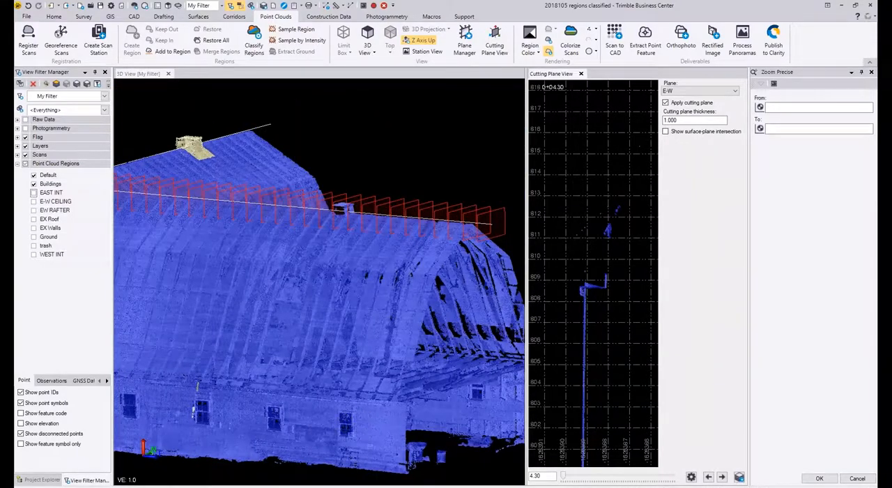
# Step: Inspect the remaining roof, rafter and side-wall points close up and around the outside of the building
pyautogui.scroll(1, 358, 437)
pyautogui.moveTo(375, 432); pyautogui.dragTo(394, 428, button='right')
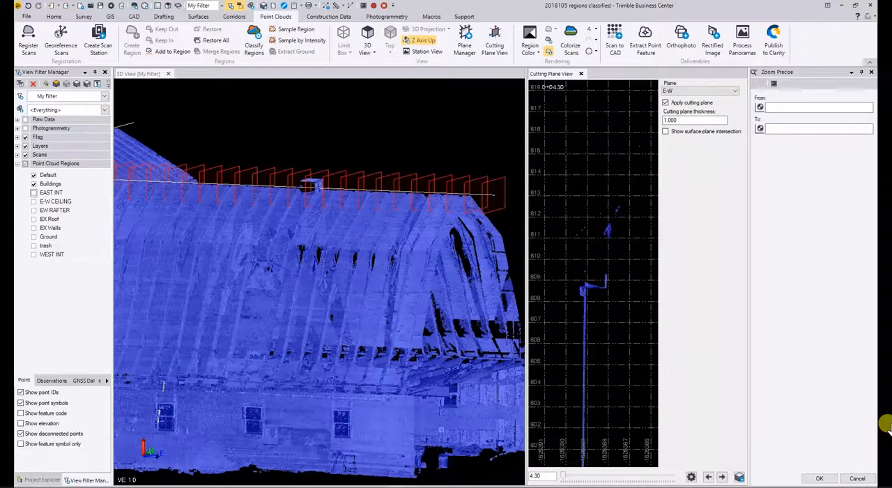
pyautogui.scroll(3, 442, 429)
pyautogui.moveTo(441, 428); pyautogui.dragTo(418, 420, button='right')
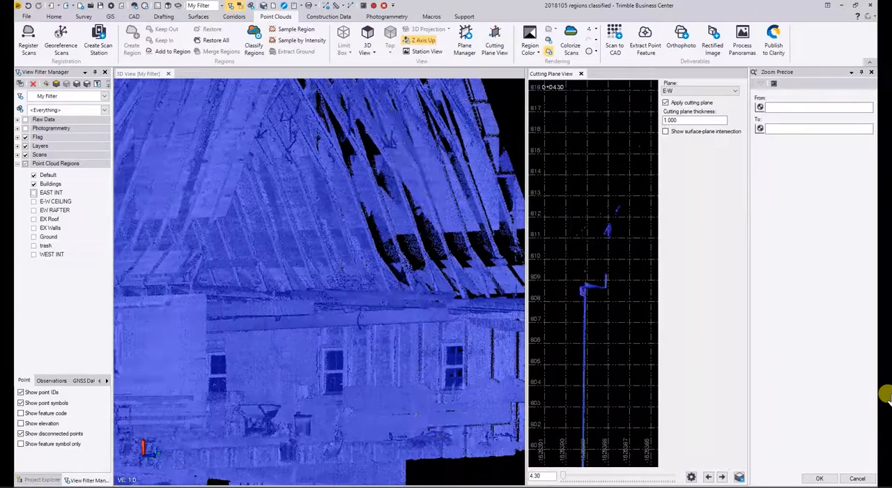
pyautogui.scroll(3, 460, 391)
pyautogui.scroll(-3, 460, 390)
pyautogui.moveTo(324, 404); pyautogui.dragTo(359, 396, button='right')
pyautogui.scroll(-3, 335, 396)
pyautogui.moveTo(246, 350); pyautogui.dragTo(303, 358, button='right')
pyautogui.moveTo(302, 359); pyautogui.dragTo(575, 365, button='middle')
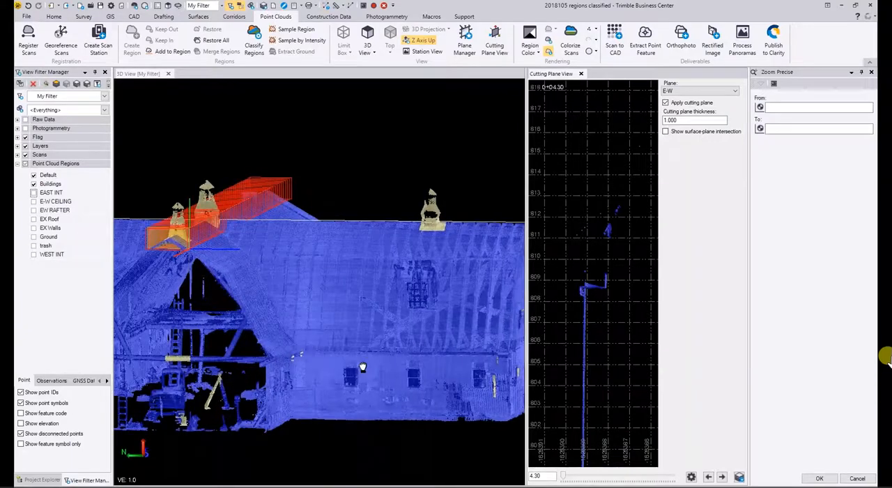
pyautogui.moveTo(345, 321)
pyautogui.mouseDown(button='right')
pyautogui.moveTo(370, 319)
pyautogui.moveTo(234, 341)
pyautogui.moveTo(282, 329)
pyautogui.mouseUp(button='right')
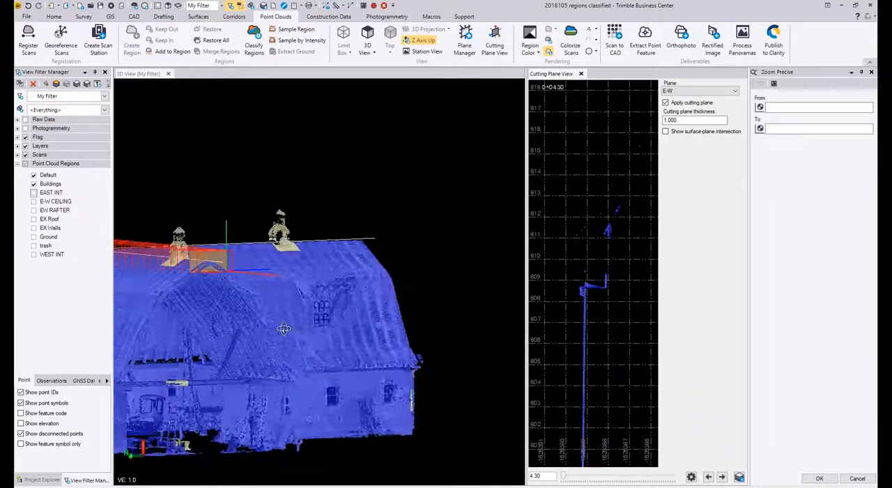
# Step: Enlarge the cutting plane view and advance the E-W cutting plane to station 6.30
pyautogui.moveTo(527, 286); pyautogui.dragTo(350, 291)
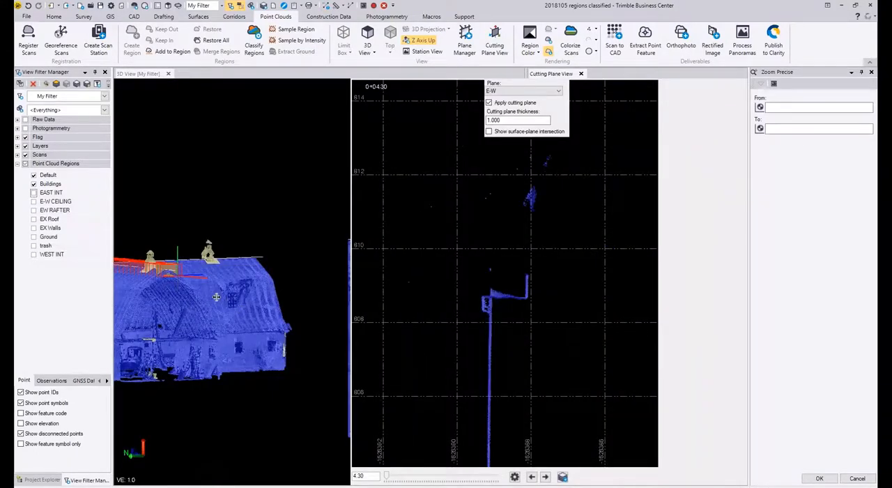
pyautogui.moveTo(253, 300); pyautogui.dragTo(207, 282, button='right')
pyautogui.moveTo(258, 319); pyautogui.dragTo(241, 316, button='right')
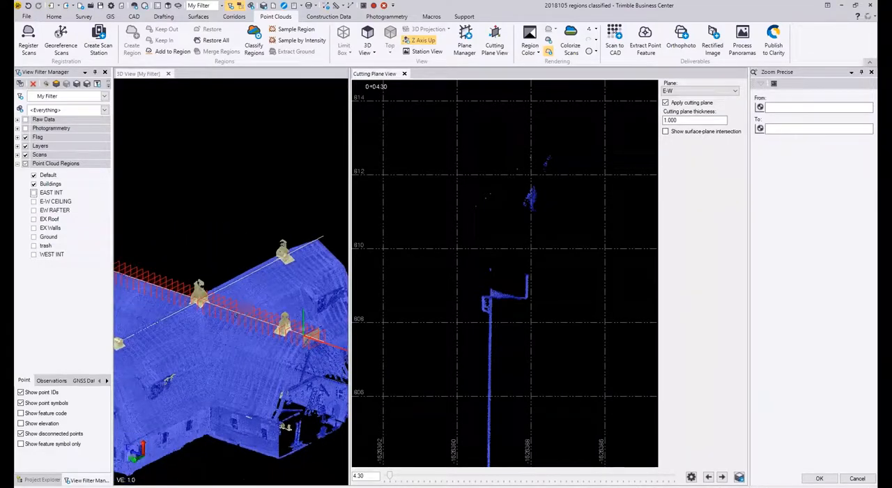
pyautogui.moveTo(324, 333); pyautogui.dragTo(279, 291, button='middle')
pyautogui.scroll(3, 279, 291)
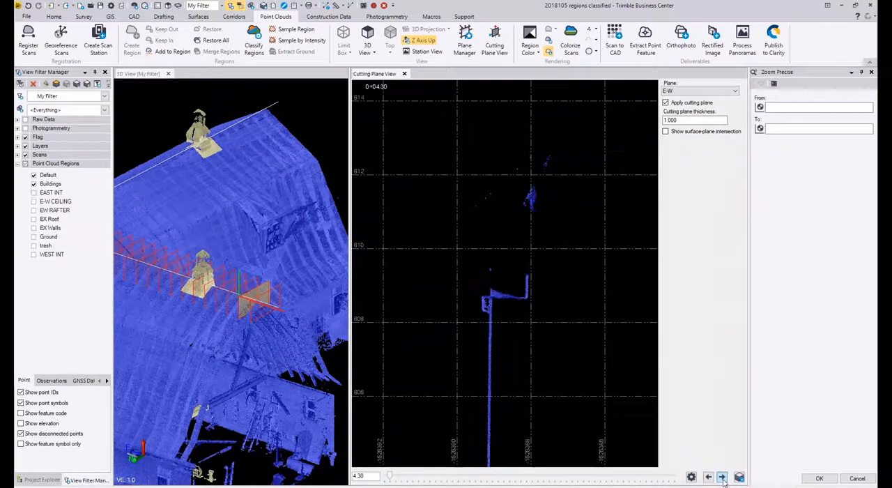
pyautogui.click(722, 477)
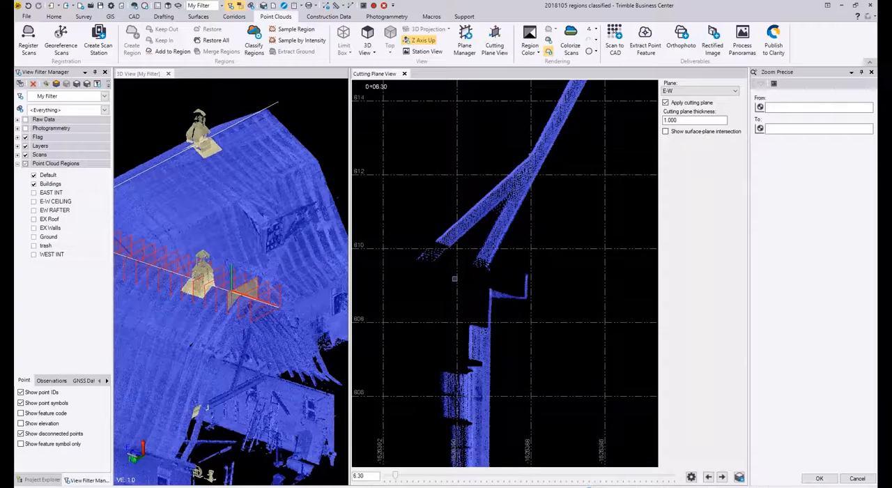
# Step: Start a selection polygon at the left rafter foot in the section and trace it up the lower-left rafter's underside to the diagonal brace
pyautogui.moveTo(497, 348); pyautogui.dragTo(498, 348, button='middle')
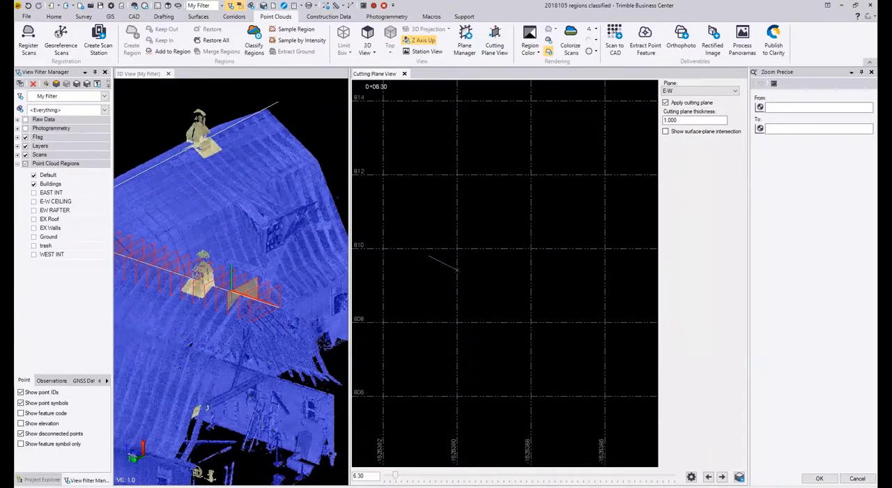
pyautogui.scroll(-1, 455, 282)
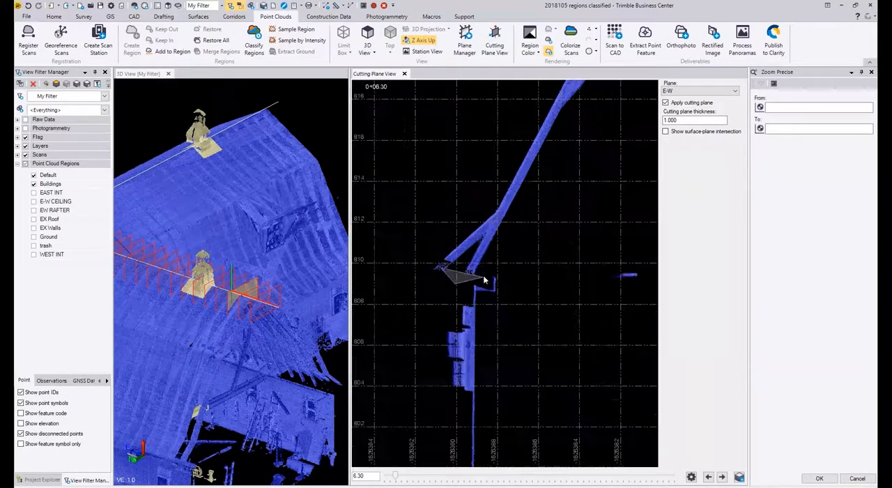
pyautogui.click(479, 279)
pyautogui.click(538, 161)
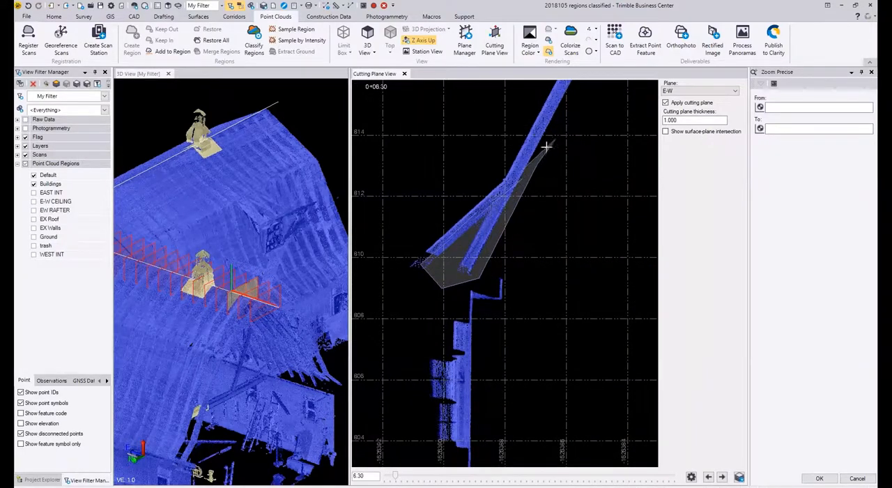
pyautogui.moveTo(549, 145); pyautogui.dragTo(448, 306, button='middle')
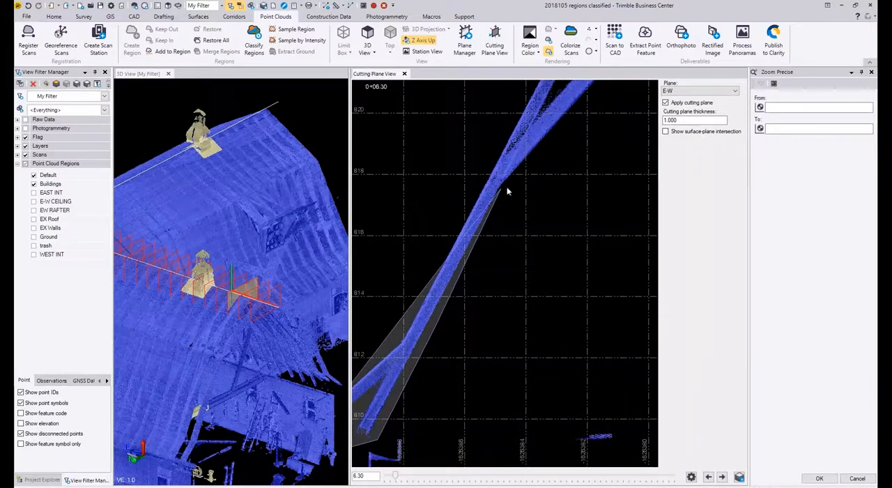
pyautogui.click(495, 201)
# Step: Continue the selection polygon along the underside of the left diagonal brace to its junction with the upper-left rafter
pyautogui.scroll(-3, 481, 218)
pyautogui.moveTo(578, 91); pyautogui.dragTo(514, 152, button='middle')
pyautogui.scroll(3, 442, 222)
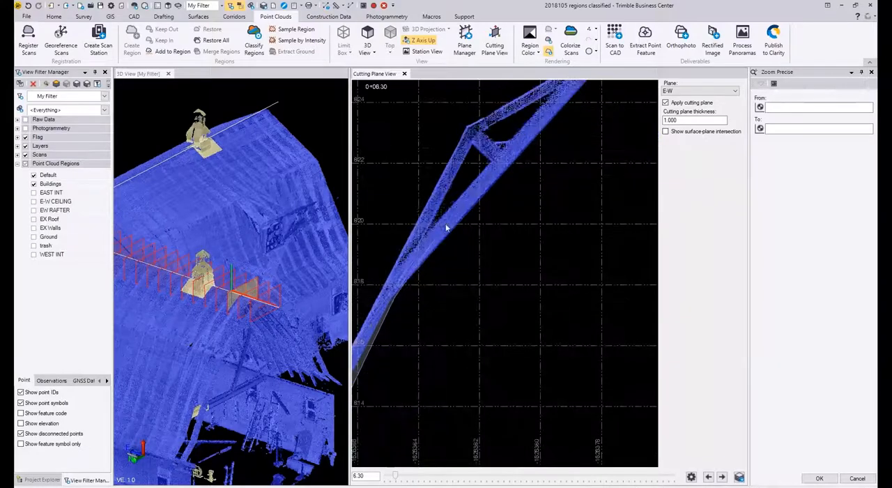
pyautogui.scroll(3, 439, 212)
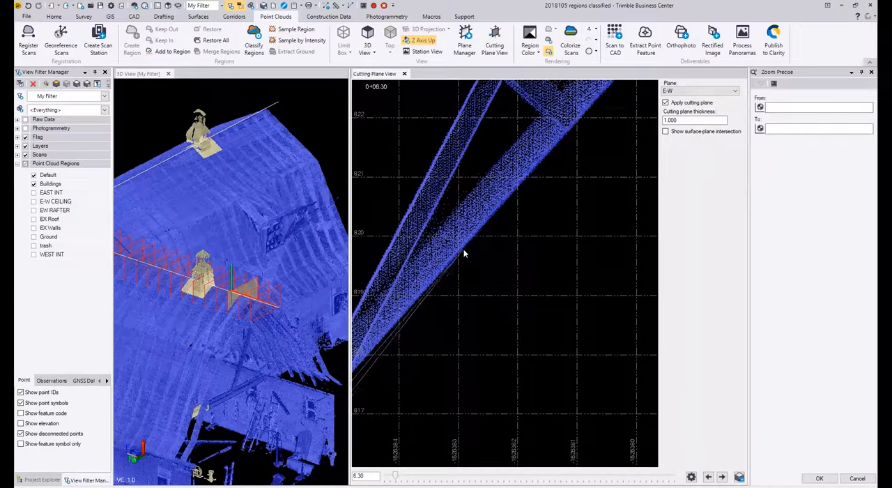
pyautogui.moveTo(568, 130); pyautogui.dragTo(455, 275, button='middle')
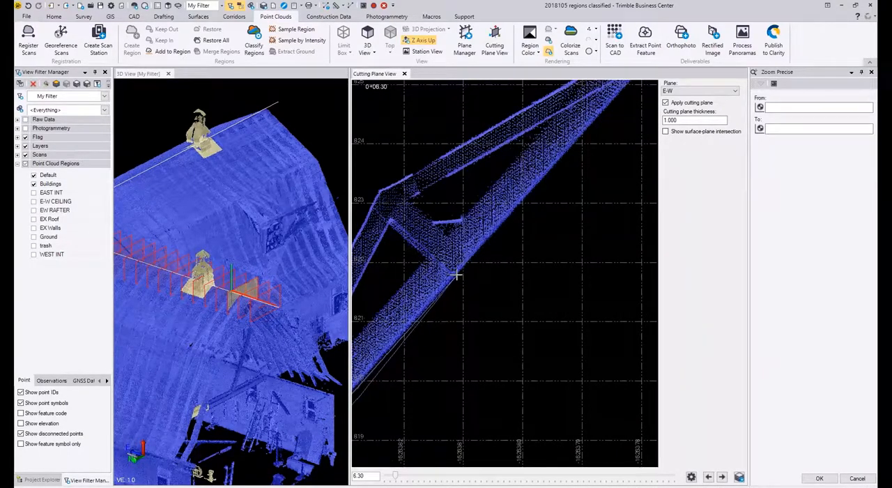
pyautogui.moveTo(551, 168); pyautogui.dragTo(424, 325, button='middle')
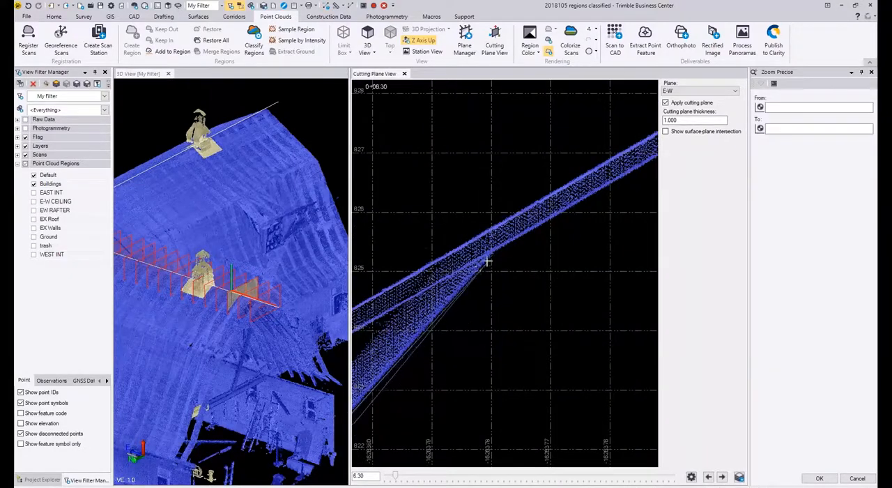
pyautogui.scroll(2, 487, 262)
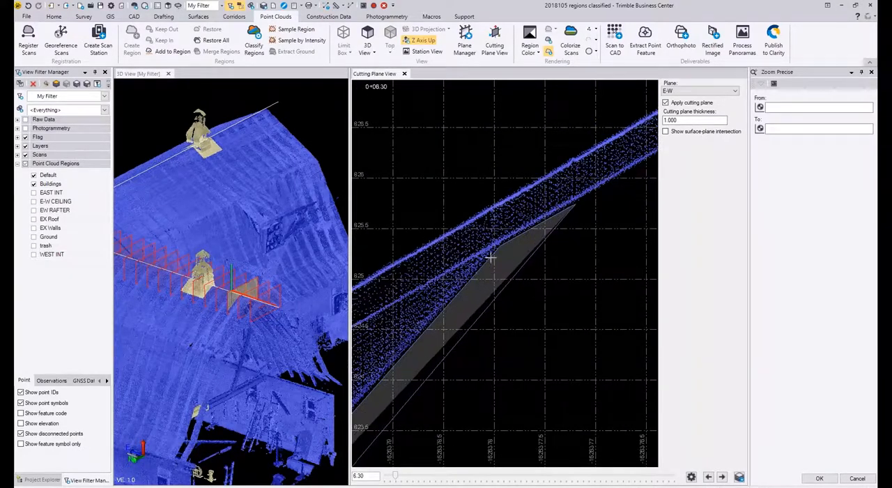
# Step: Extend the selection polygon along the upper-left rafter's underside and across beneath the horizontal tie below the ridge
pyautogui.moveTo(491, 257); pyautogui.dragTo(370, 328, button='middle')
pyautogui.scroll(-2, 519, 253)
pyautogui.scroll(2, 566, 212)
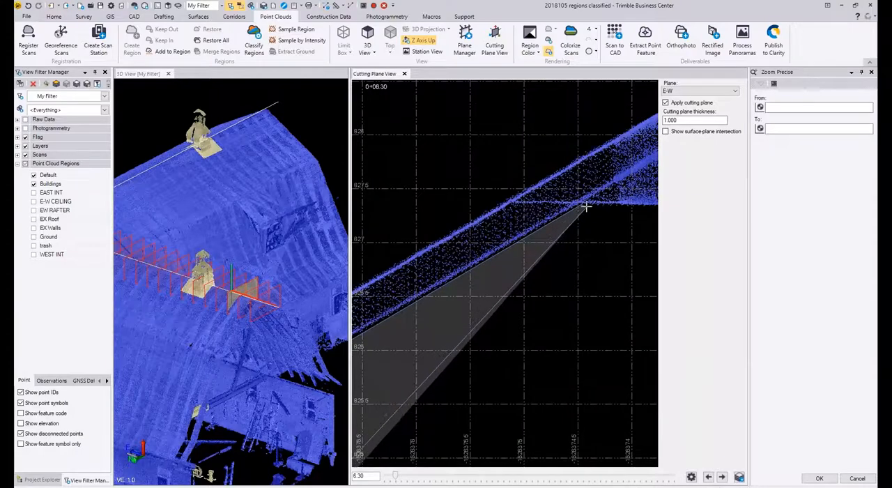
pyautogui.click(580, 205)
pyautogui.moveTo(627, 214); pyautogui.dragTo(476, 219, button='middle')
pyautogui.click(621, 212)
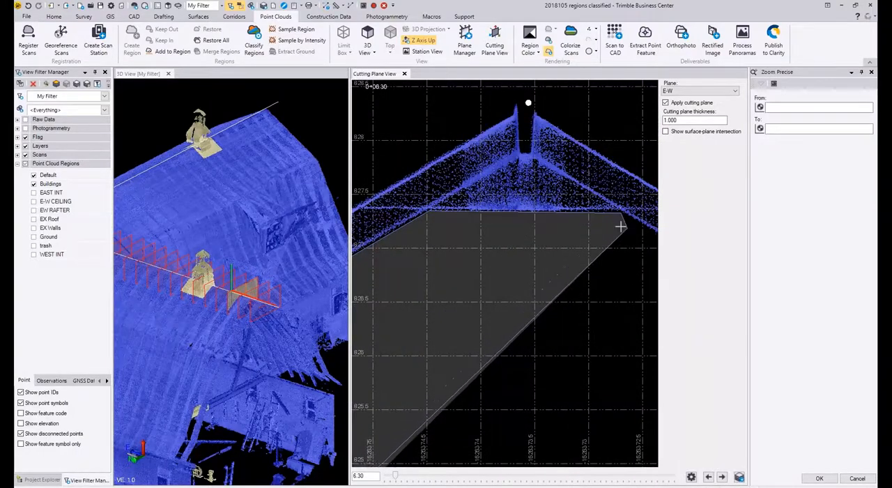
# Step: Trace the selection polygon down the upper-right rafter's underside to the start of the right diagonal brace
pyautogui.moveTo(624, 229); pyautogui.dragTo(414, 170, button='middle')
pyautogui.click(560, 243)
pyautogui.moveTo(568, 256); pyautogui.dragTo(360, 167, button='middle')
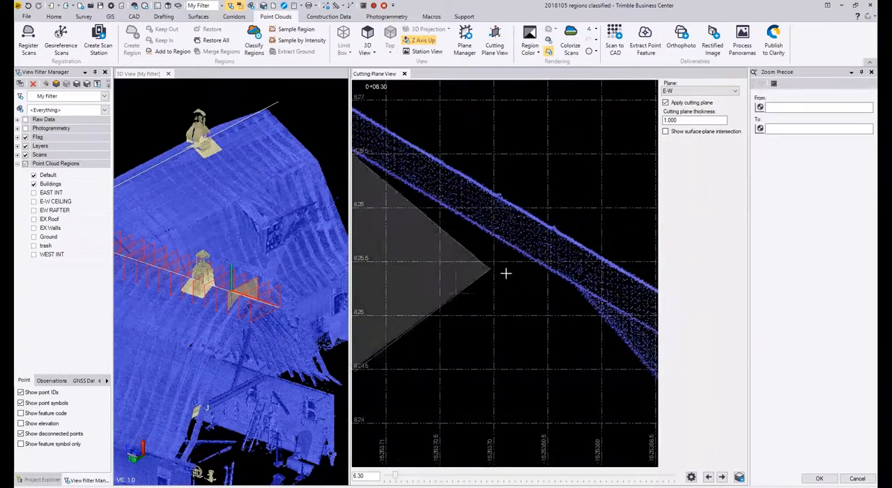
pyautogui.click(577, 289)
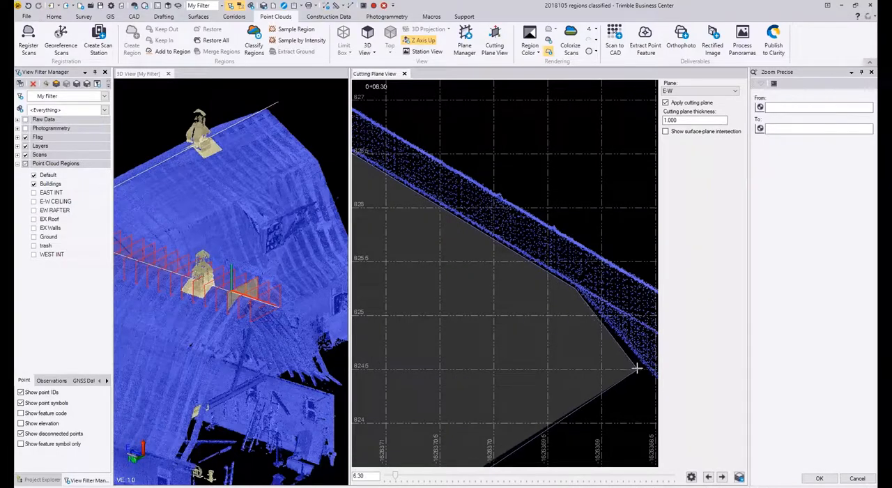
# Step: Trace the selection polygon down the underside of the right diagonal brace to where it meets the lower-right rafter
pyautogui.moveTo(640, 364); pyautogui.dragTo(467, 300, button='middle')
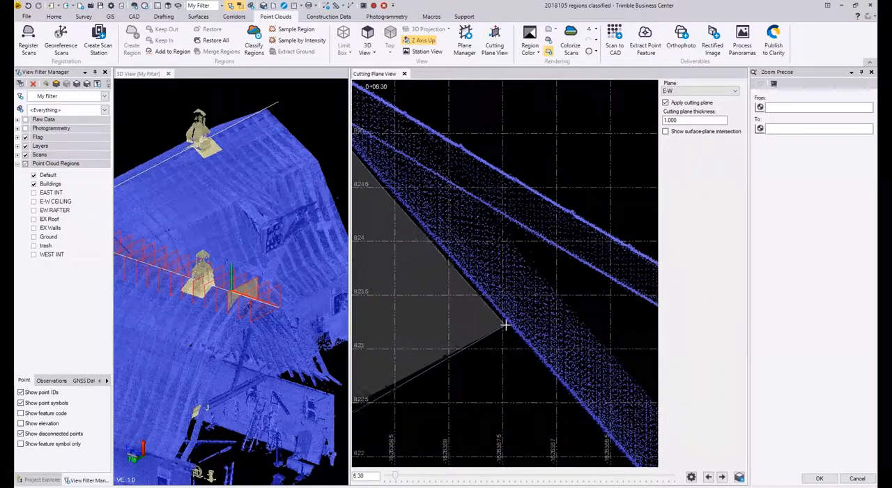
pyautogui.moveTo(514, 333); pyautogui.dragTo(360, 161, button='middle')
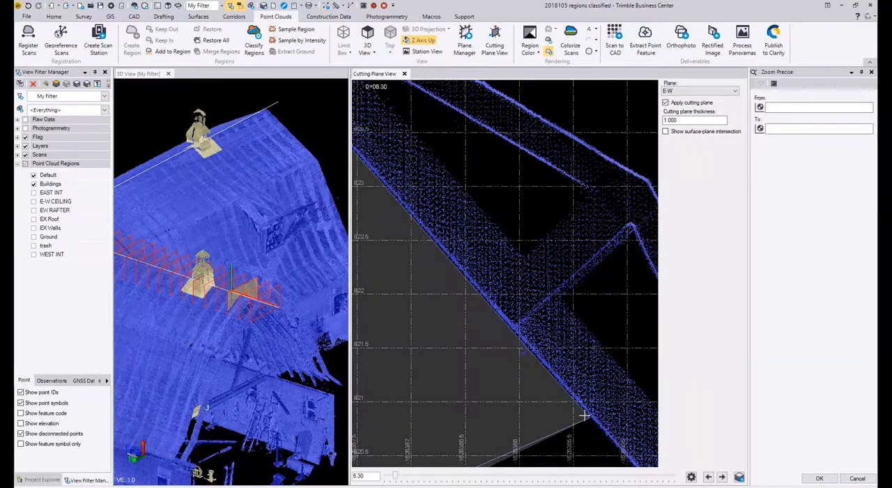
pyautogui.moveTo(586, 416); pyautogui.dragTo(412, 250, button='middle')
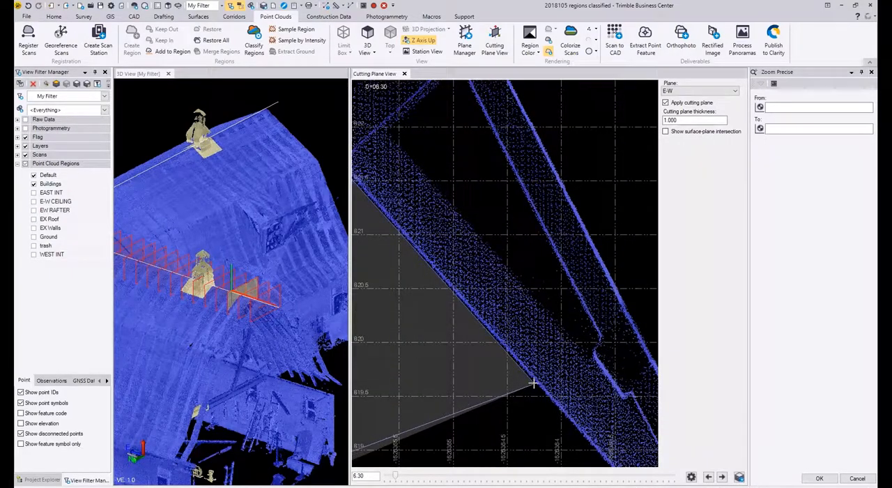
pyautogui.moveTo(595, 448); pyautogui.dragTo(390, 238, button='middle')
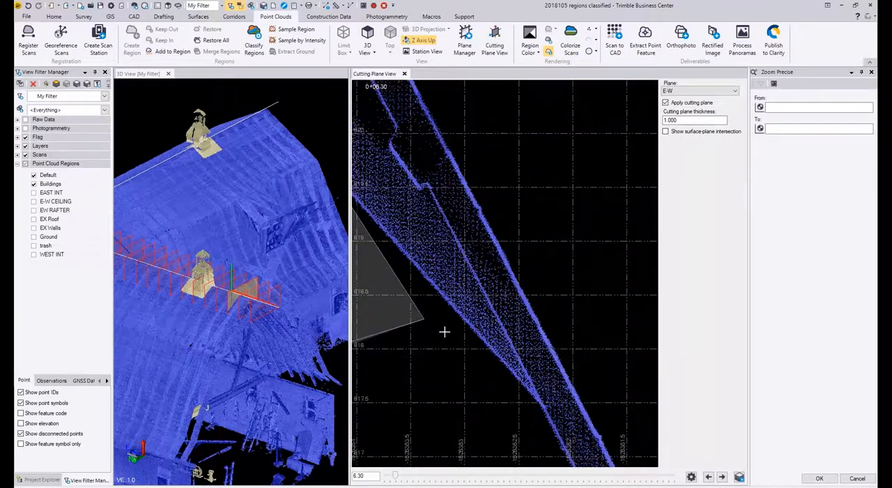
pyautogui.click(538, 405)
pyautogui.moveTo(538, 405); pyautogui.dragTo(476, 221, button='middle')
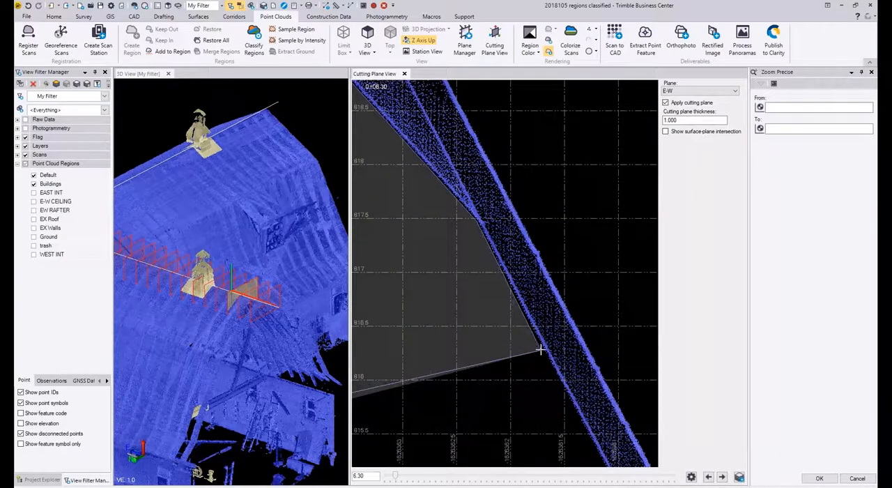
# Step: Continue the selection polygon down the lower-right rafter's underside to the rafter foot
pyautogui.moveTo(541, 354); pyautogui.dragTo(430, 152, button='middle')
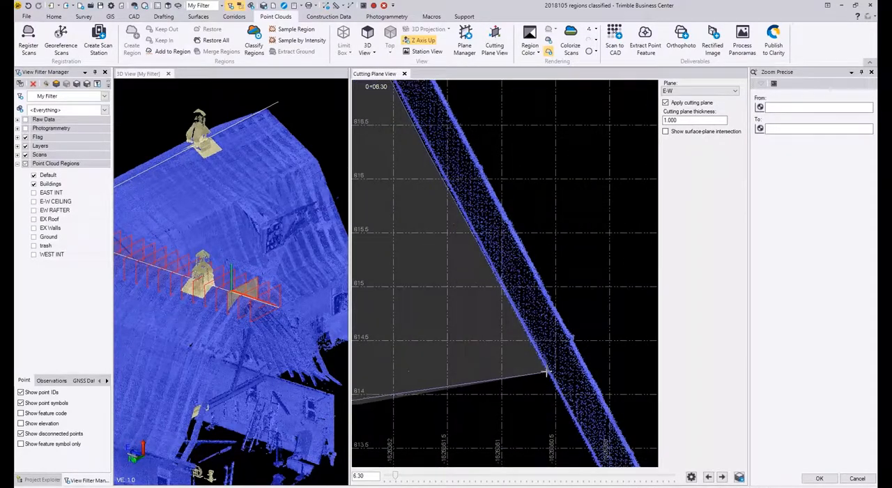
pyautogui.moveTo(542, 374); pyautogui.dragTo(424, 119, button='middle')
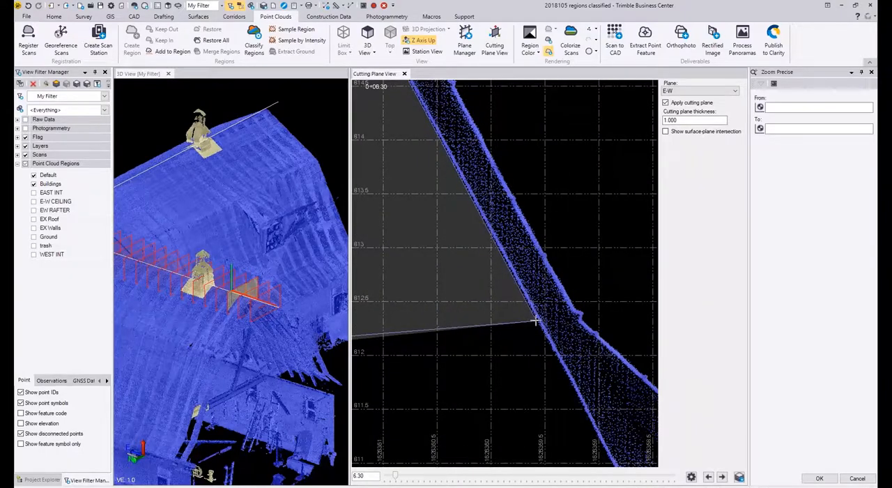
pyautogui.moveTo(536, 321); pyautogui.dragTo(416, 178, button='middle')
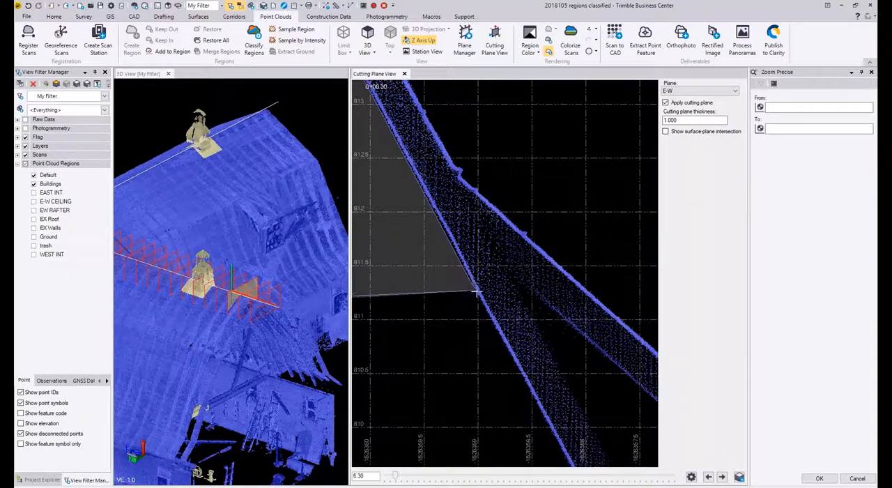
pyautogui.moveTo(503, 338); pyautogui.dragTo(416, 182, button='middle')
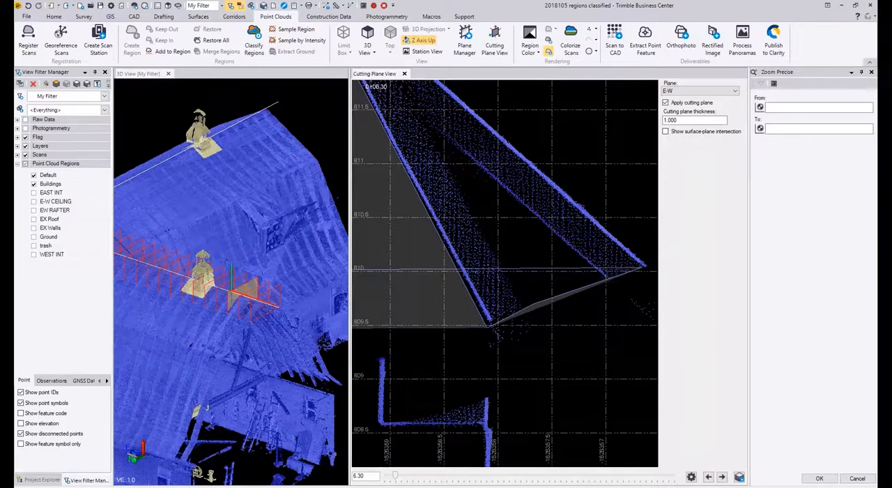
# Step: Carry the selection polygon around the right eave tip and back up just beneath the flared eave's roof surface
pyautogui.click(645, 266)
pyautogui.scroll(3, 571, 203)
pyautogui.click(574, 203)
pyautogui.moveTo(509, 229); pyautogui.dragTo(700, 453, button='middle')
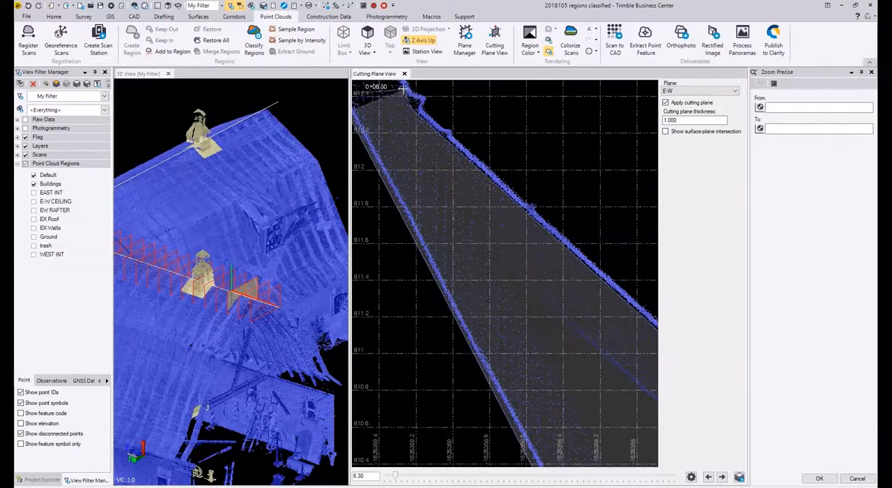
# Step: Trace the selection polygon up the steep lower-right slope just inside the outer roof surface, keeping the roof points outside
pyautogui.moveTo(403, 89); pyautogui.dragTo(527, 362, button='middle')
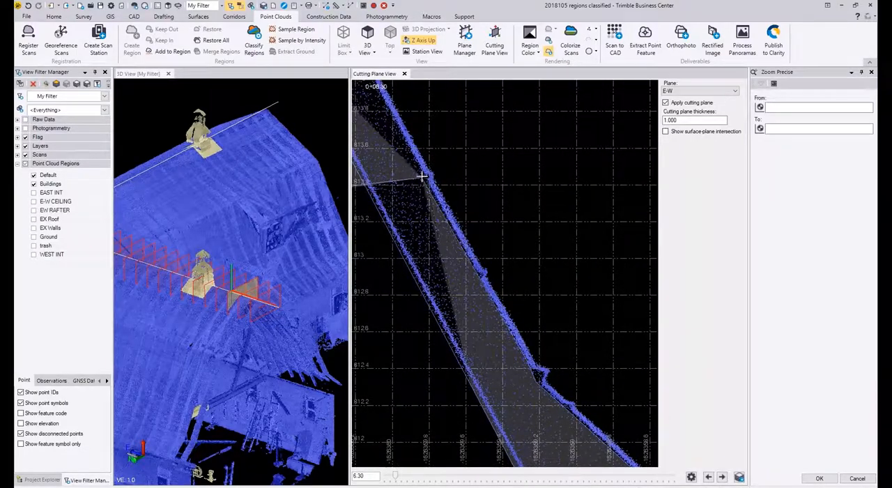
pyautogui.moveTo(415, 165); pyautogui.dragTo(520, 279, button='middle')
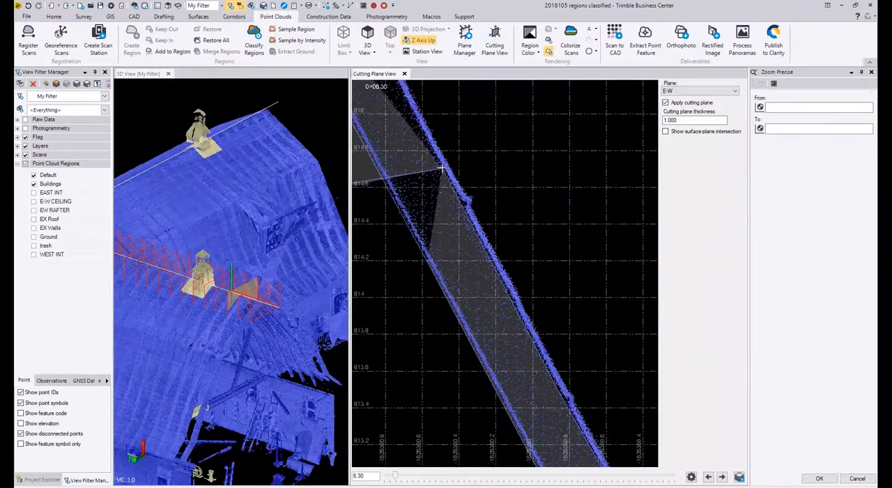
pyautogui.moveTo(401, 104); pyautogui.dragTo(544, 421, button='middle')
pyautogui.moveTo(439, 210); pyautogui.dragTo(558, 460, button='middle')
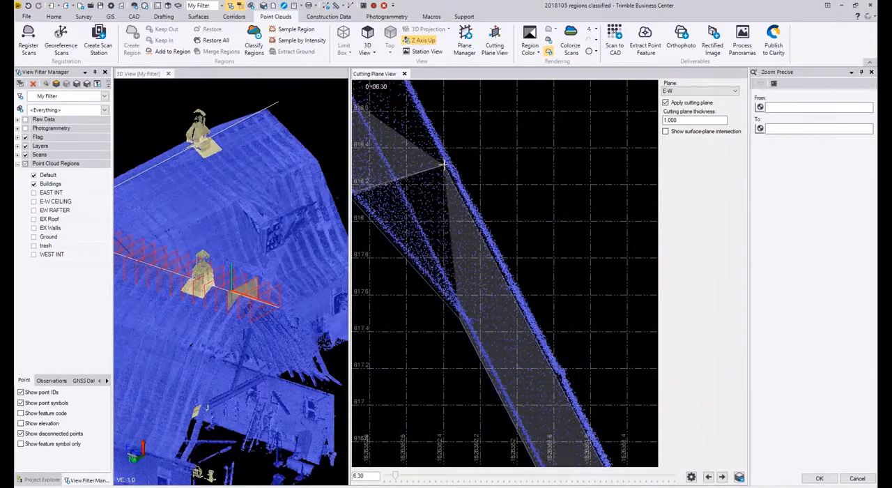
pyautogui.moveTo(435, 141); pyautogui.dragTo(624, 449, button='middle')
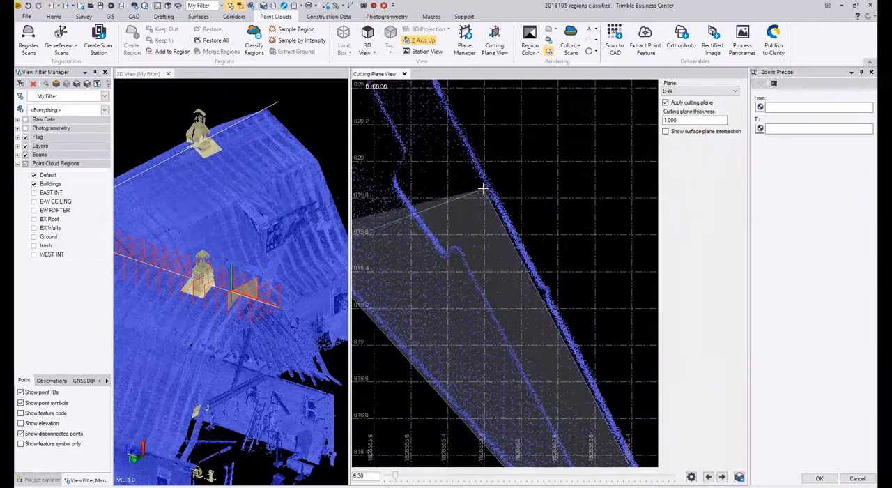
pyautogui.moveTo(433, 145); pyautogui.dragTo(550, 448, button='middle')
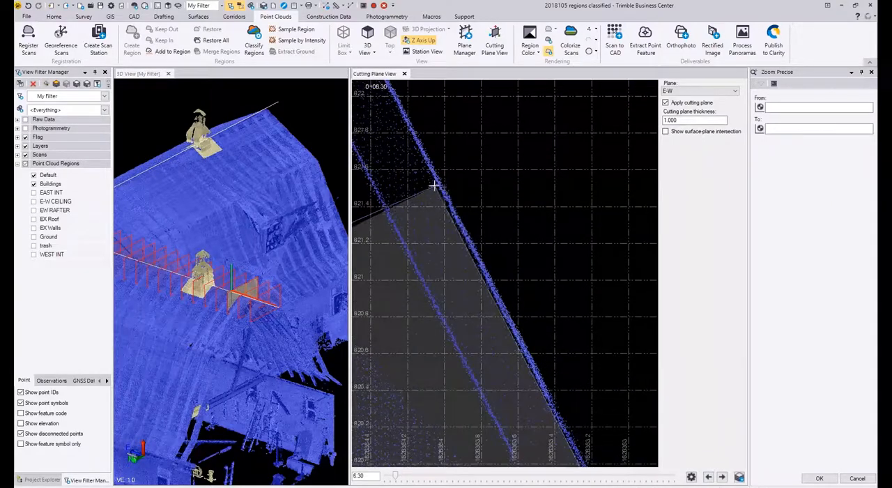
pyautogui.moveTo(431, 171); pyautogui.dragTo(569, 363, button='middle')
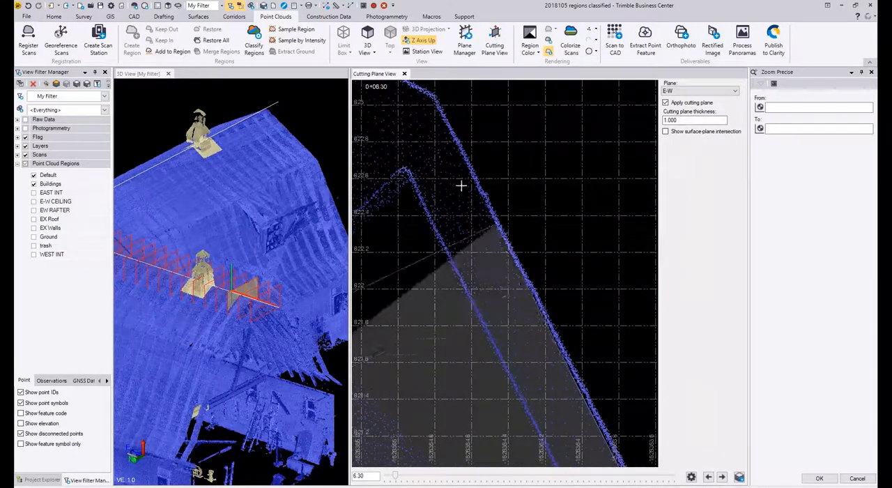
# Step: Turn the selection polygon at the right roof knee and follow the upper-right slope just inside the roof surface
pyautogui.click(430, 101)
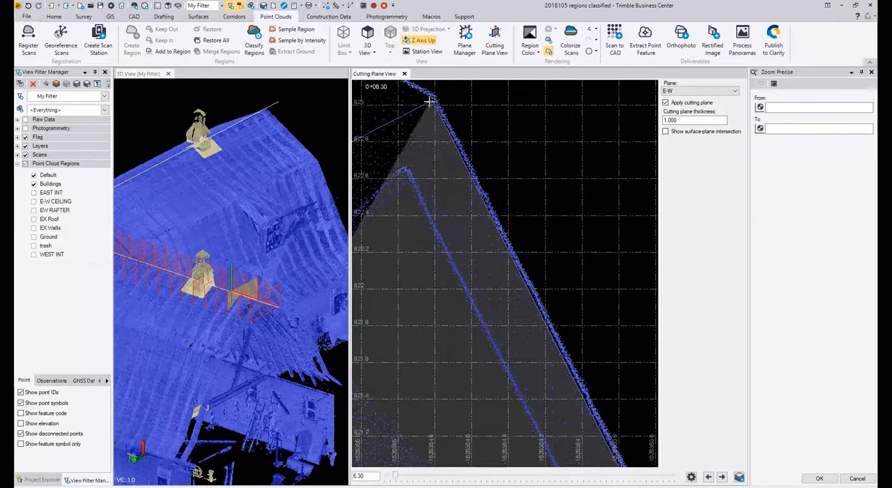
pyautogui.moveTo(430, 101); pyautogui.dragTo(706, 256, button='middle')
pyautogui.scroll(-3, 621, 224)
pyautogui.moveTo(374, 88); pyautogui.dragTo(516, 304, button='middle')
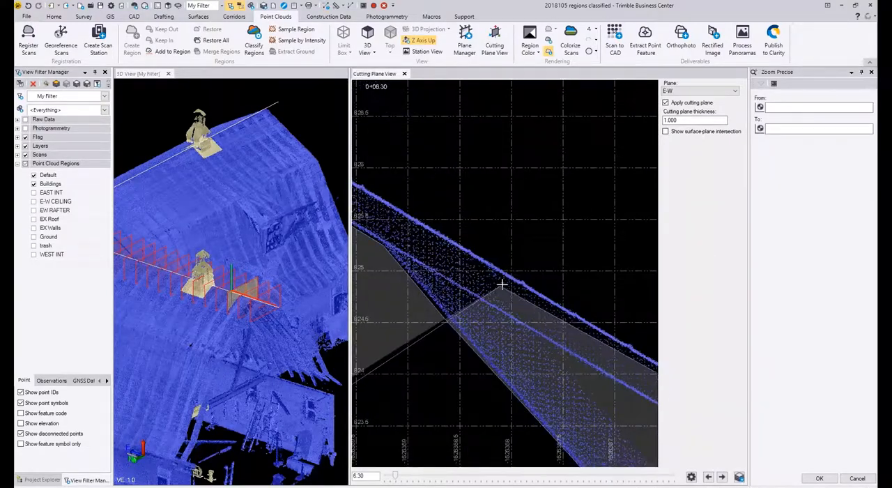
pyautogui.click(509, 278)
pyautogui.moveTo(371, 199); pyautogui.dragTo(681, 389, button='middle')
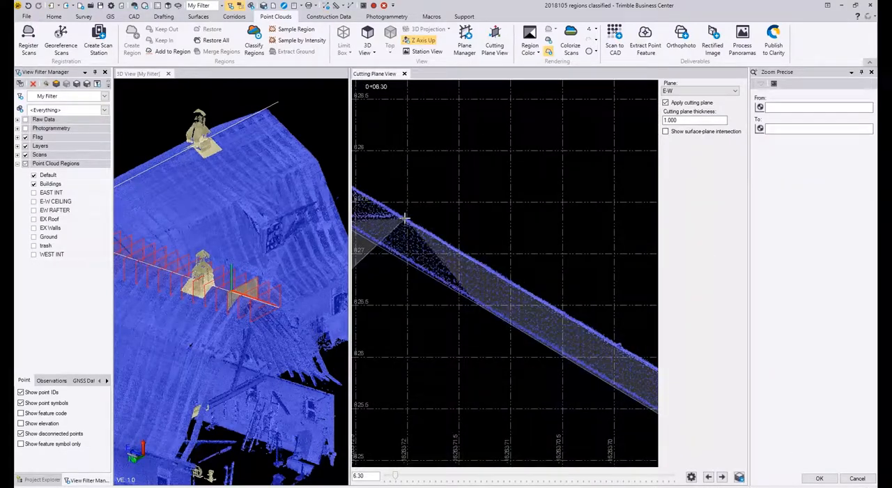
# Step: Continue the selection polygon up to the ridge and across the ridge gap just below the roof peak
pyautogui.click(404, 222)
pyautogui.moveTo(484, 283); pyautogui.dragTo(766, 452, button='middle')
pyautogui.scroll(3, 536, 304)
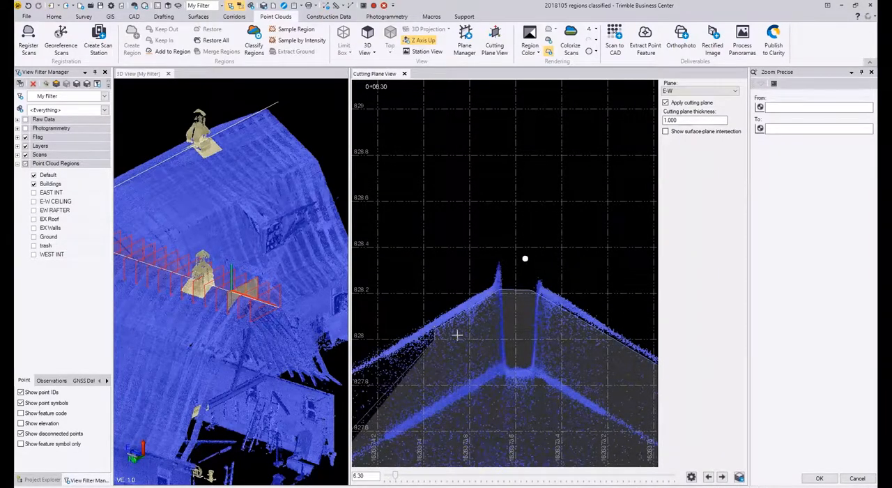
# Step: Trace the selection polygon down the upper-left roof slope just inside the outer roof surface to the left roof knee
pyautogui.moveTo(457, 334); pyautogui.dragTo(643, 230, button='middle')
pyautogui.moveTo(432, 333); pyautogui.dragTo(614, 256, button='middle')
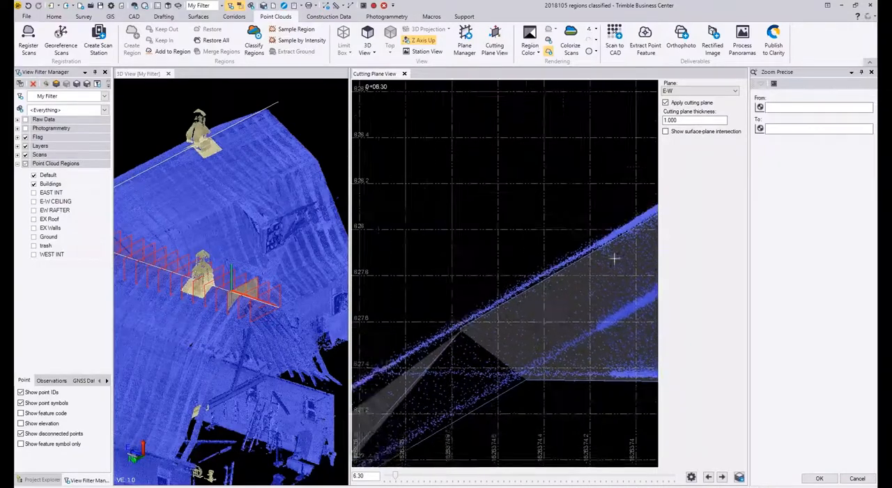
pyautogui.moveTo(404, 378); pyautogui.dragTo(516, 329, button='middle')
pyautogui.moveTo(435, 376); pyautogui.dragTo(649, 209, button='middle')
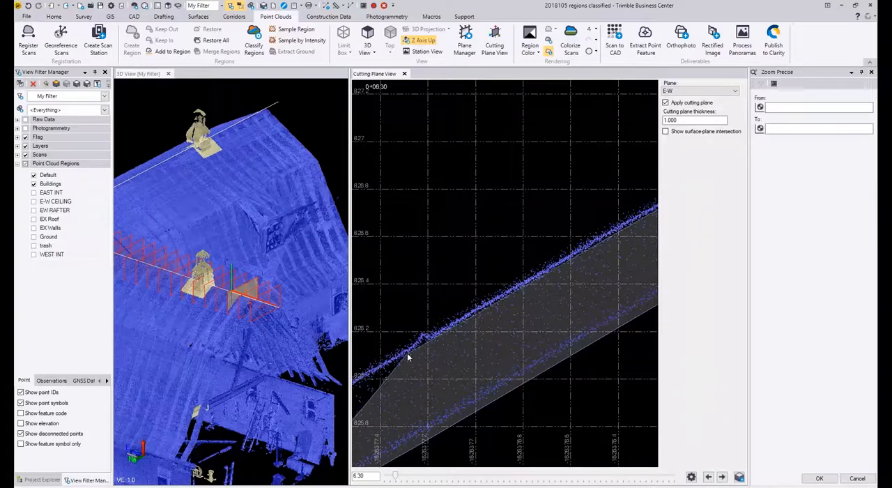
pyautogui.click(428, 344)
pyautogui.moveTo(428, 344); pyautogui.dragTo(777, 201, button='middle')
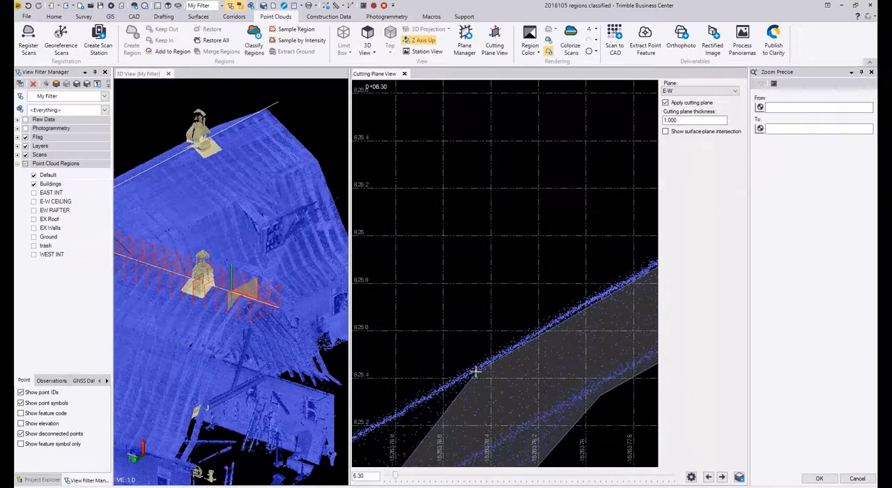
pyautogui.moveTo(475, 374); pyautogui.dragTo(718, 212, button='middle')
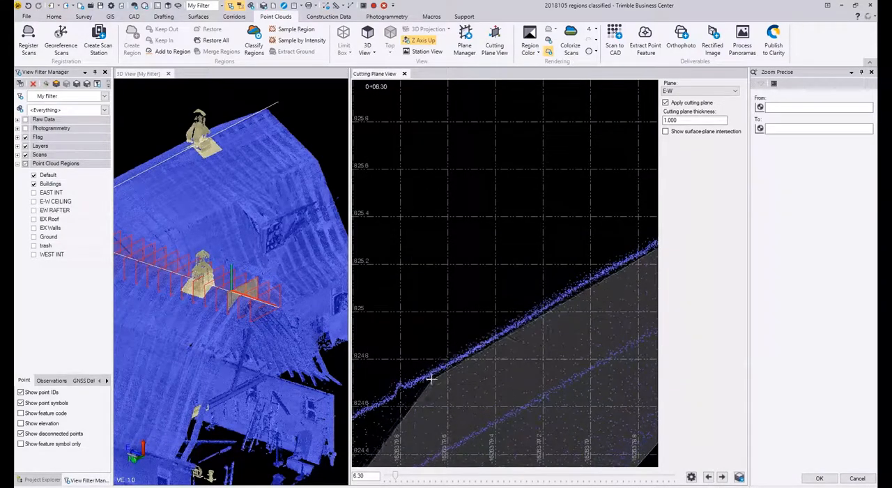
pyautogui.moveTo(412, 389); pyautogui.dragTo(677, 180, button='middle')
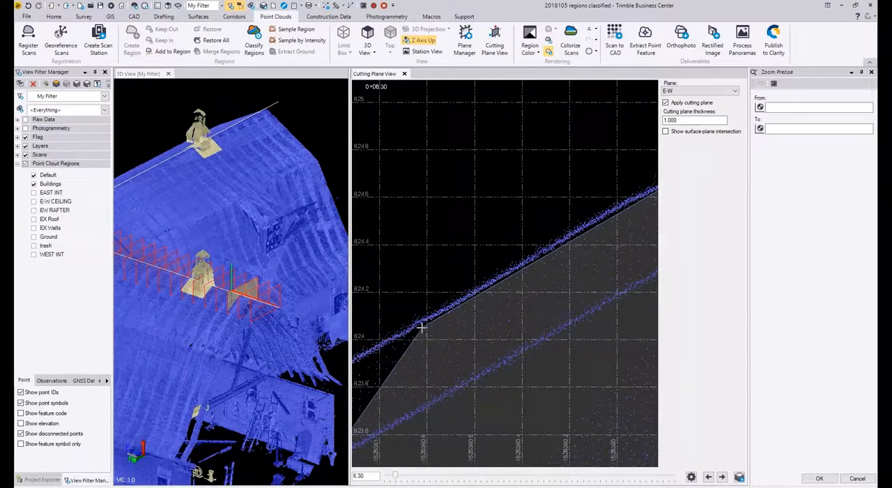
pyautogui.moveTo(422, 328); pyautogui.dragTo(622, 209, button='middle')
pyautogui.moveTo(464, 298); pyautogui.dragTo(569, 202, button='middle')
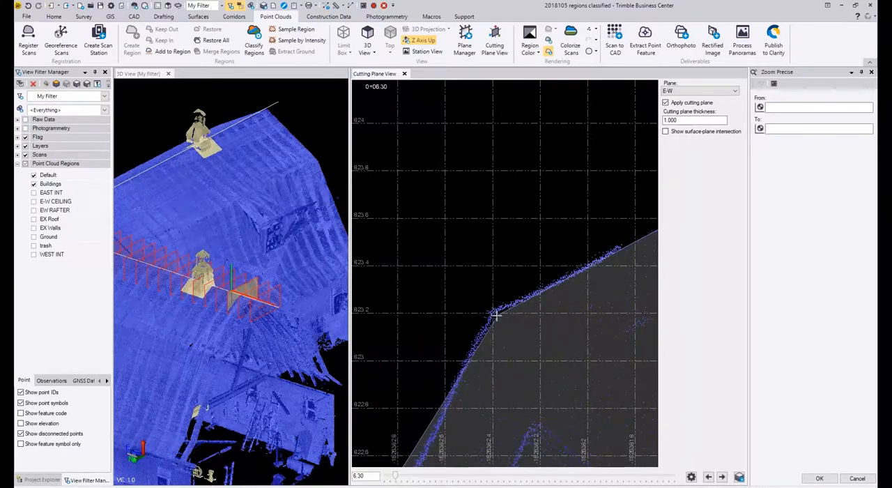
# Step: Turn the selection polygon at the left roof knee and follow the upper part of the steep lower-left slope just inside the roof surface
pyautogui.moveTo(494, 315); pyautogui.dragTo(563, 92, button='middle')
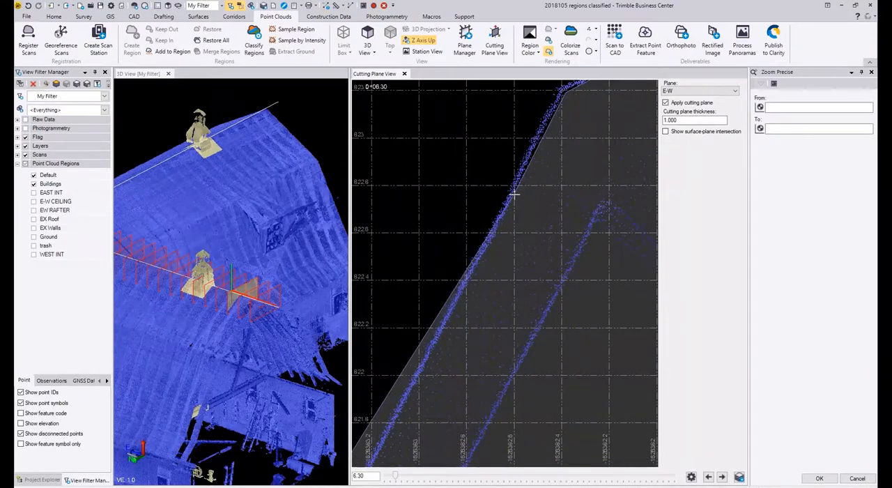
pyautogui.moveTo(513, 195); pyautogui.dragTo(534, 86, button='middle')
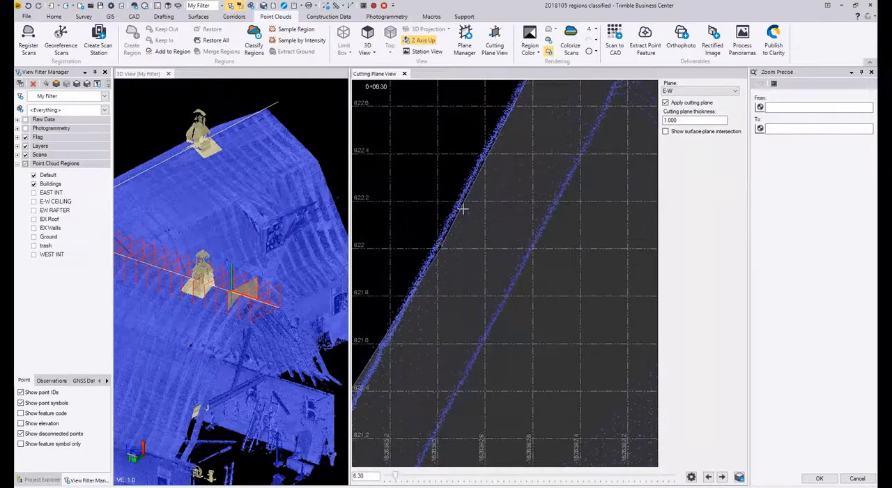
pyautogui.moveTo(464, 208); pyautogui.dragTo(546, 82, button='middle')
pyautogui.click(433, 265)
pyautogui.moveTo(432, 264); pyautogui.dragTo(526, 143, button='middle')
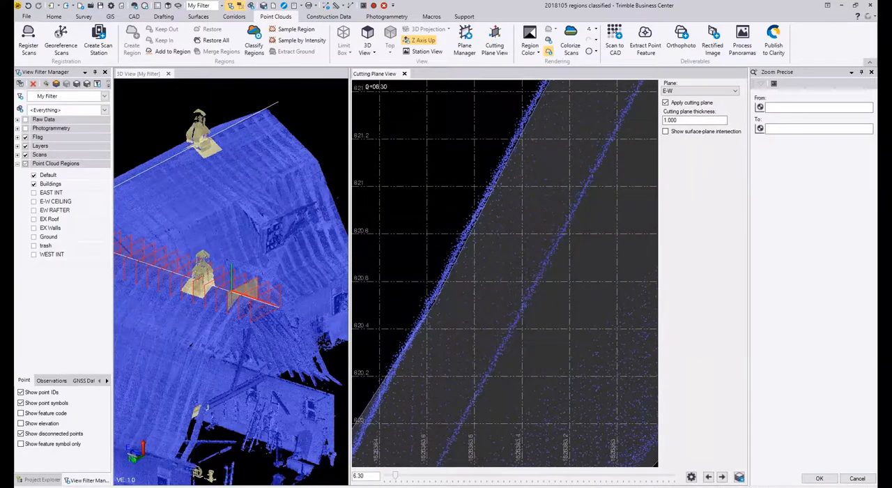
pyautogui.moveTo(428, 308); pyautogui.dragTo(533, 146, button='middle')
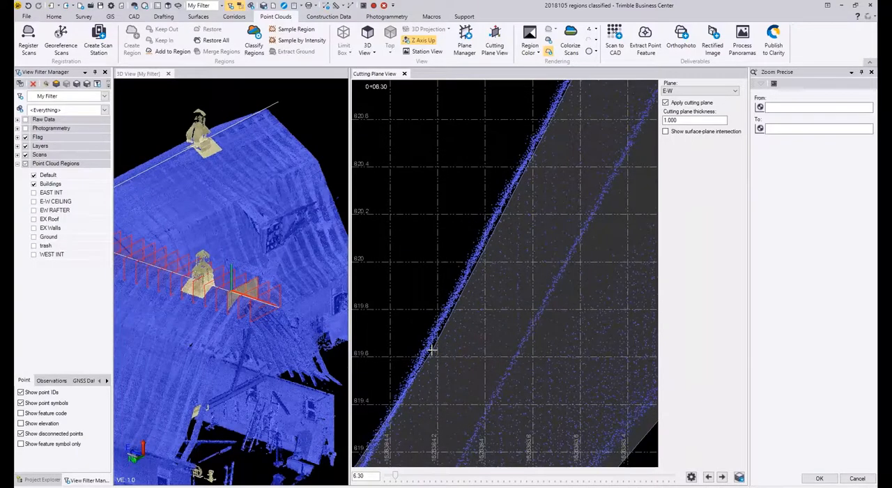
pyautogui.moveTo(432, 351); pyautogui.dragTo(514, 177, button='middle')
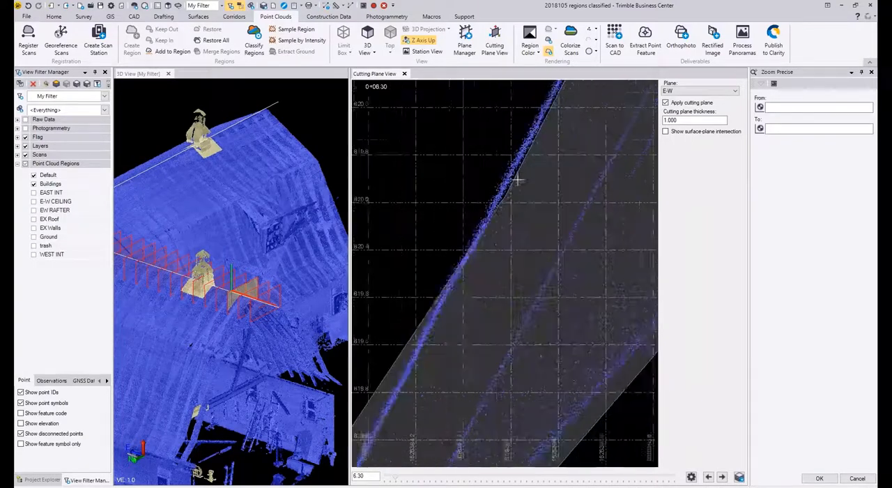
pyautogui.click(419, 360)
pyautogui.moveTo(420, 360); pyautogui.dragTo(524, 139, button='middle')
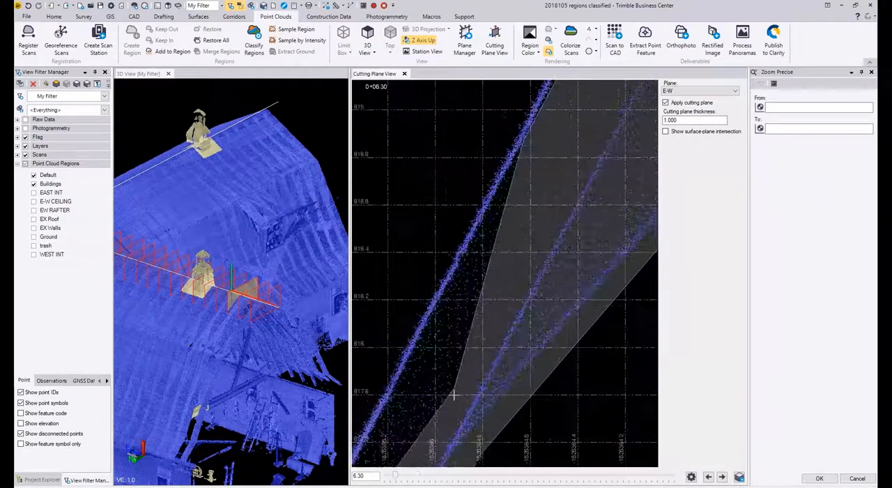
# Step: Continue the selection polygon down the rest of the steep lower-left slope, keeping the outer roof points outside, to the eave flare
pyautogui.click(394, 392)
pyautogui.moveTo(393, 392); pyautogui.dragTo(501, 107, button='middle')
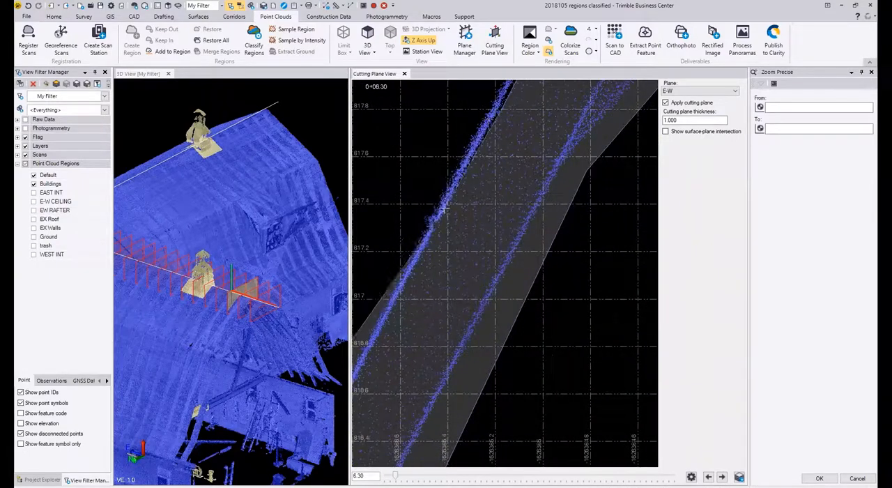
pyautogui.click(428, 239)
pyautogui.moveTo(428, 239); pyautogui.dragTo(538, 79, button='middle')
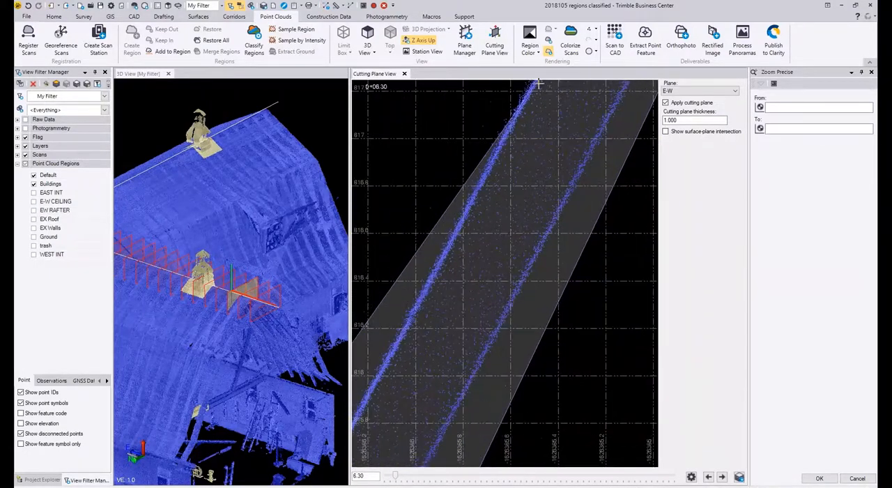
pyautogui.click(433, 286)
pyautogui.moveTo(433, 286); pyautogui.dragTo(540, 82, button='middle')
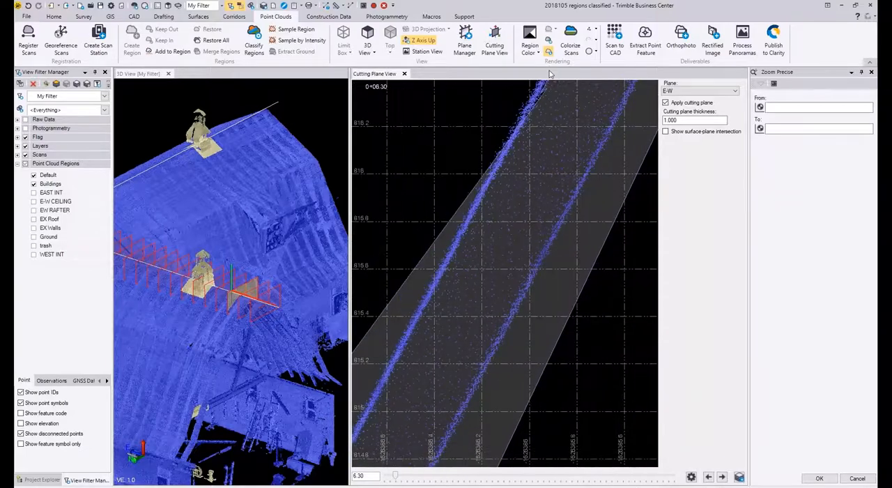
pyautogui.click(379, 395)
pyautogui.moveTo(380, 394); pyautogui.dragTo(617, 70, button='middle')
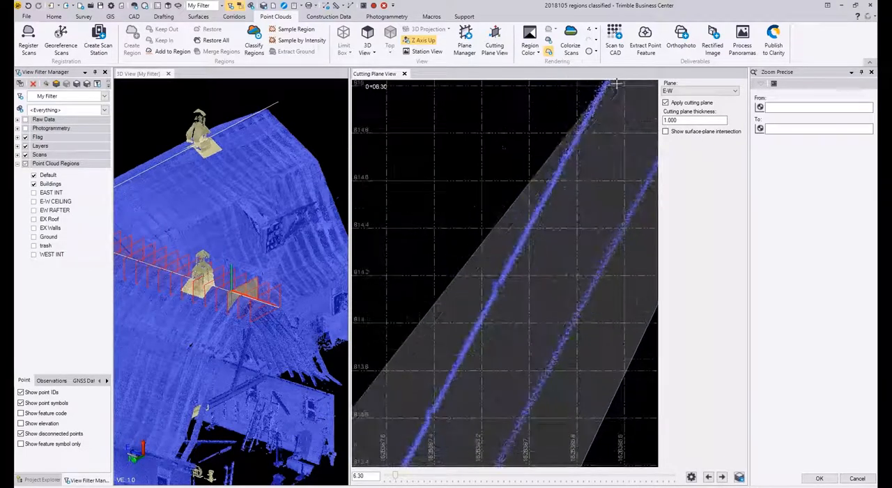
pyautogui.click(451, 387)
pyautogui.moveTo(452, 387); pyautogui.dragTo(583, 124, button='middle')
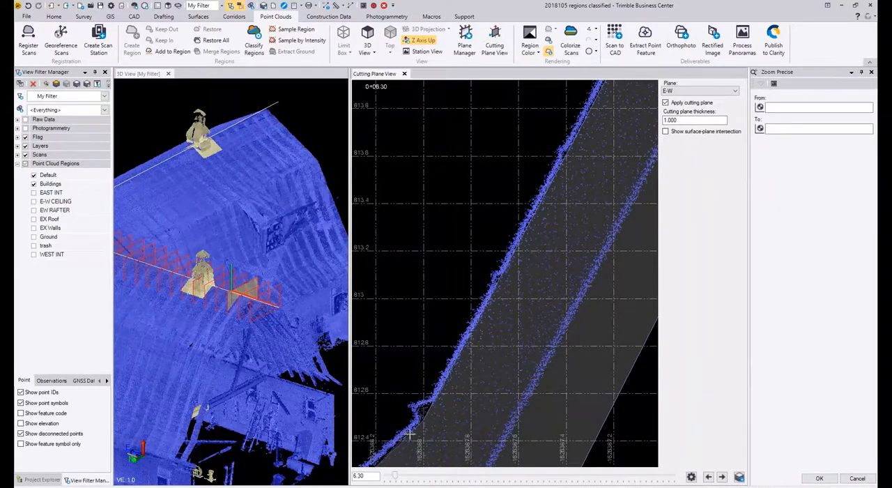
# Step: Follow the flared left eave just beneath its roof surface to the tip and close the polygon to select the rafter points
pyautogui.click(409, 435)
pyautogui.moveTo(409, 435); pyautogui.dragTo(593, 140, button='middle')
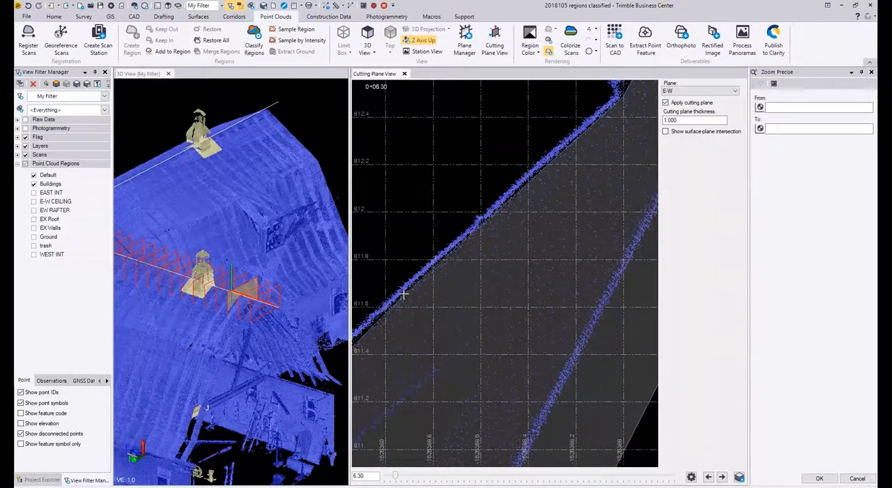
pyautogui.click(403, 295)
pyautogui.moveTo(404, 295); pyautogui.dragTo(623, 144, button='middle')
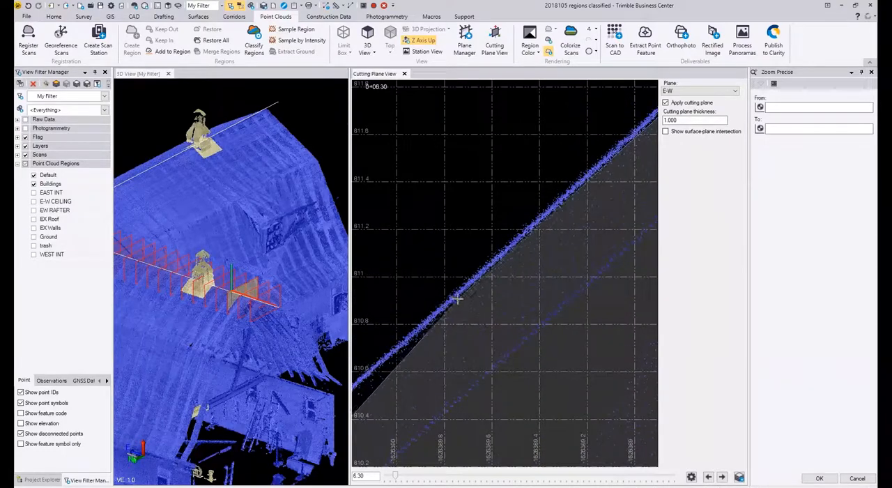
pyautogui.click(458, 299)
pyautogui.moveTo(458, 299); pyautogui.dragTo(657, 161, button='middle')
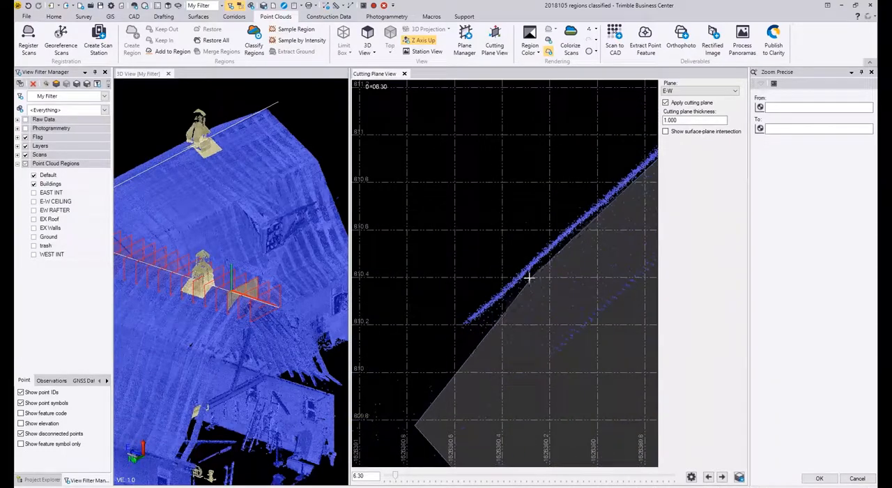
pyautogui.click(467, 321)
pyautogui.scroll(-2, 467, 318)
pyautogui.scroll(-1, 470, 320)
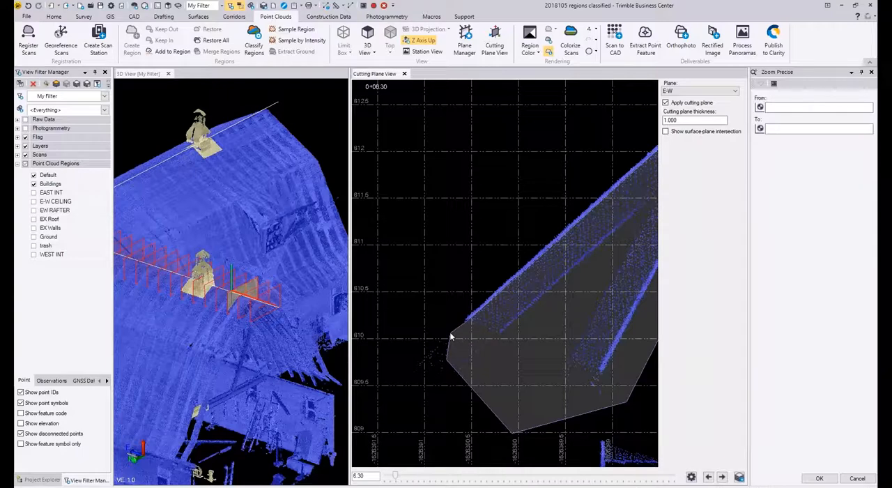
pyautogui.rightClick(453, 336)
pyautogui.click(468, 342)
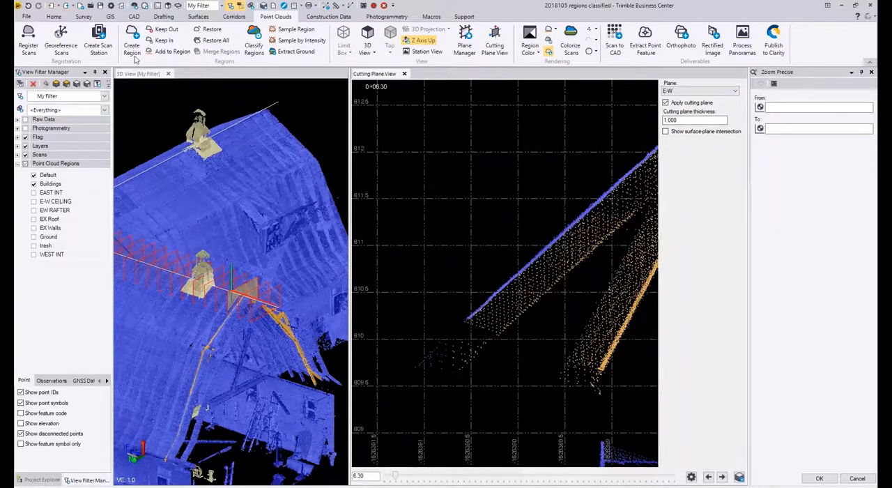
# Step: Add the selected rafter points to the EW RAFTER point cloud region
pyautogui.click(171, 52)
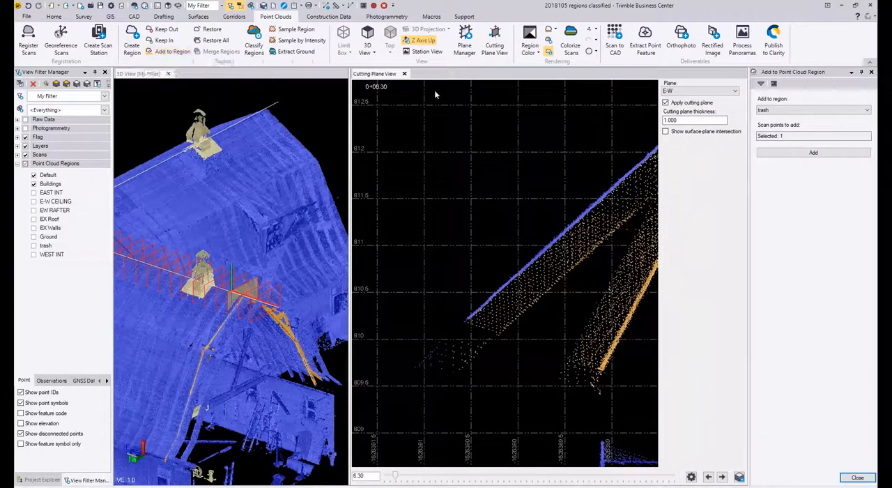
pyautogui.click(819, 110)
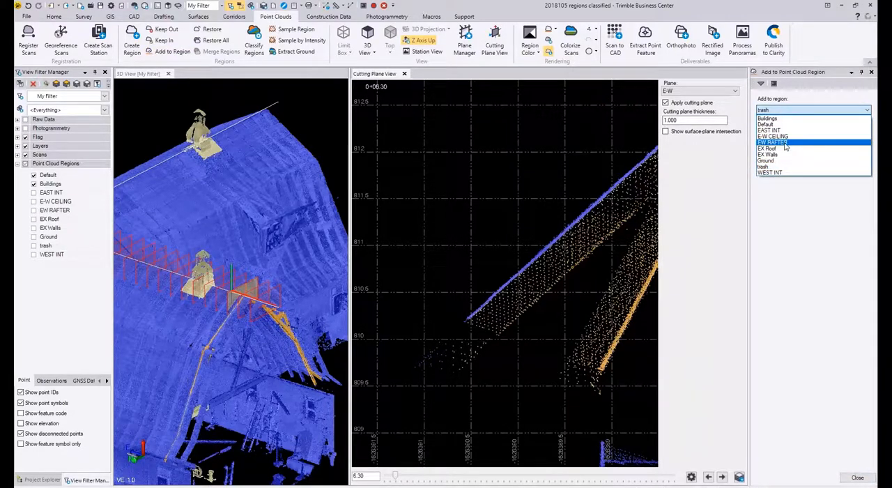
pyautogui.click(773, 142)
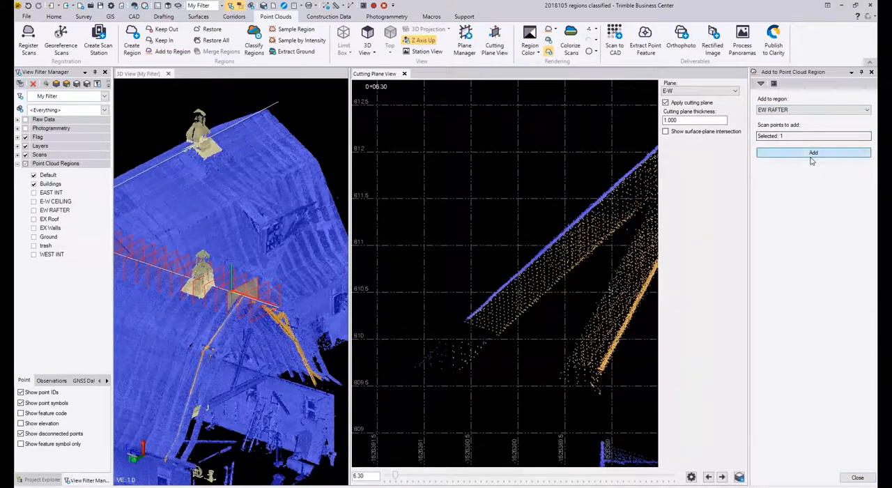
pyautogui.click(811, 155)
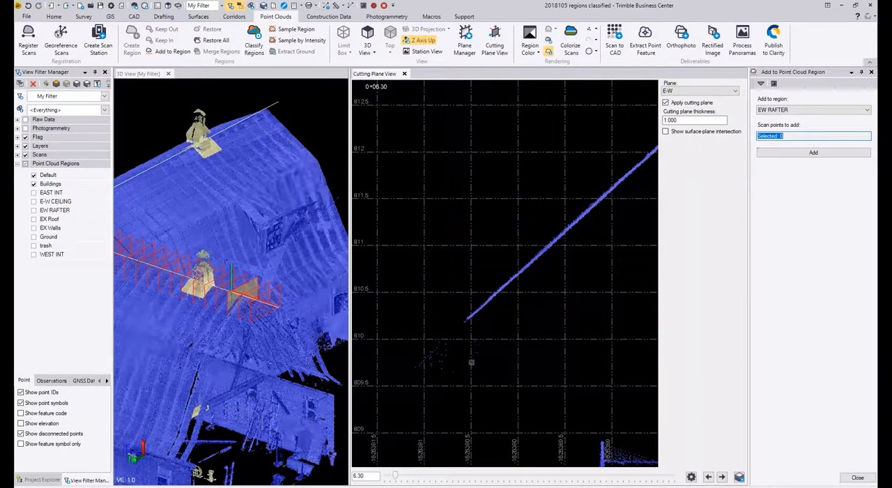
# Step: Start a new selection polygon at the left eave tip and trace it just outside the roof surface up past the knee to the ridge
pyautogui.click(462, 322)
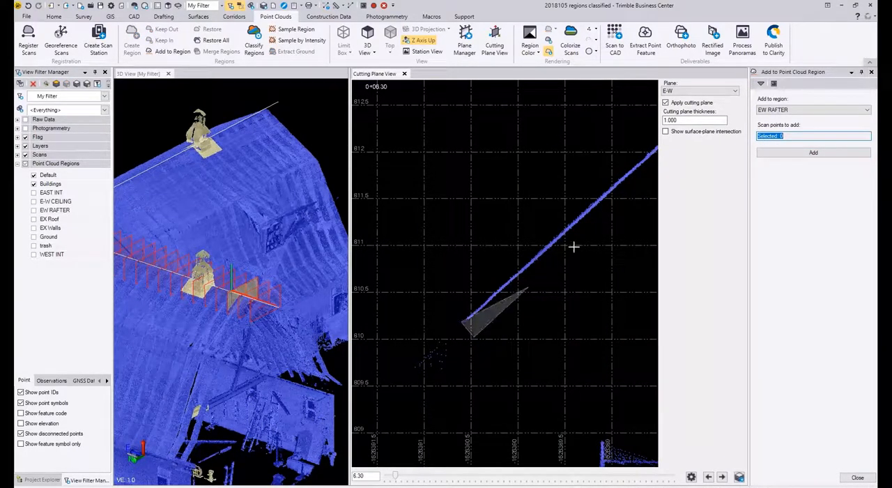
pyautogui.scroll(-2, 559, 219)
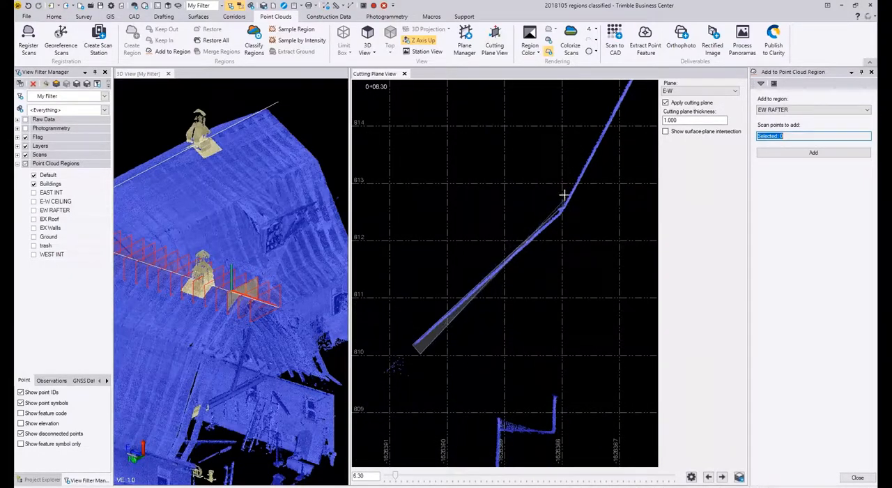
pyautogui.scroll(-2, 550, 239)
pyautogui.scroll(-1, 550, 239)
pyautogui.moveTo(550, 239); pyautogui.dragTo(409, 466, button='middle')
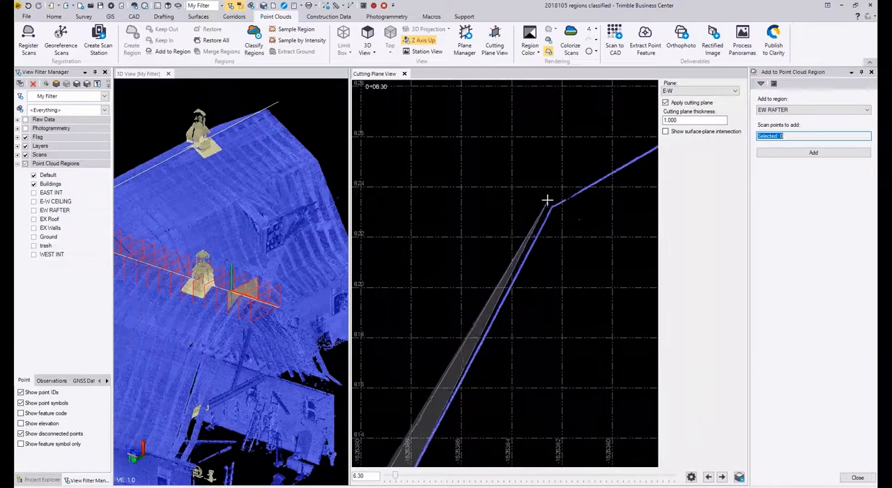
pyautogui.click(548, 200)
pyautogui.click(613, 166)
pyautogui.moveTo(612, 166); pyautogui.dragTo(416, 288, button='middle')
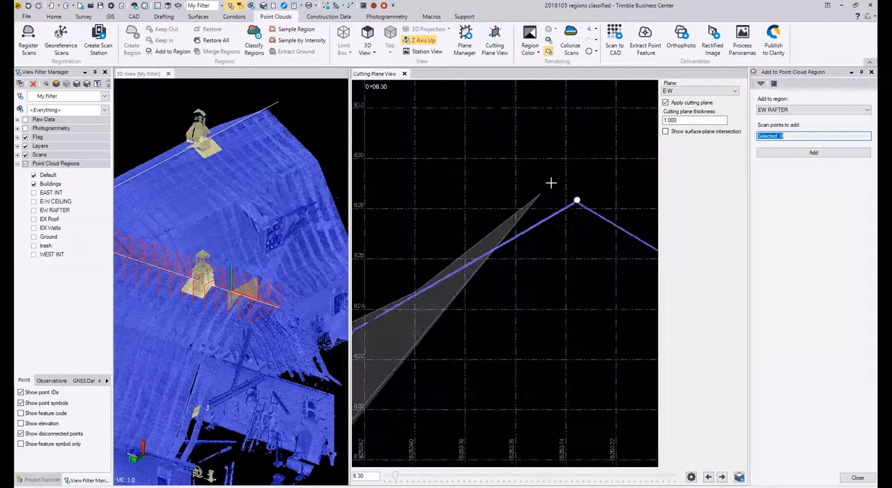
pyautogui.click(576, 190)
# Step: Carry the roof selection polygon down just outside the right slopes, past the right knee, to the right eave tip
pyautogui.click(639, 233)
pyautogui.moveTo(638, 233); pyautogui.dragTo(377, 106, button='middle')
pyautogui.click(549, 211)
pyautogui.moveTo(570, 244); pyautogui.dragTo(472, 36, button='middle')
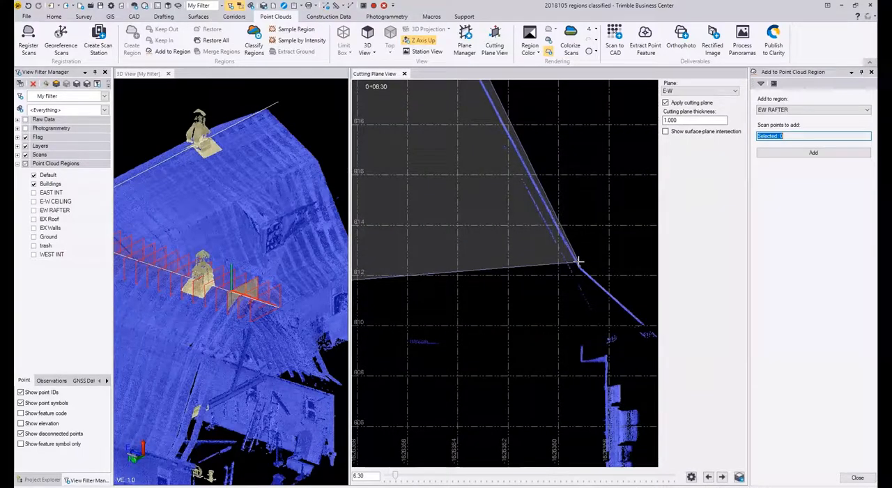
pyautogui.click(586, 270)
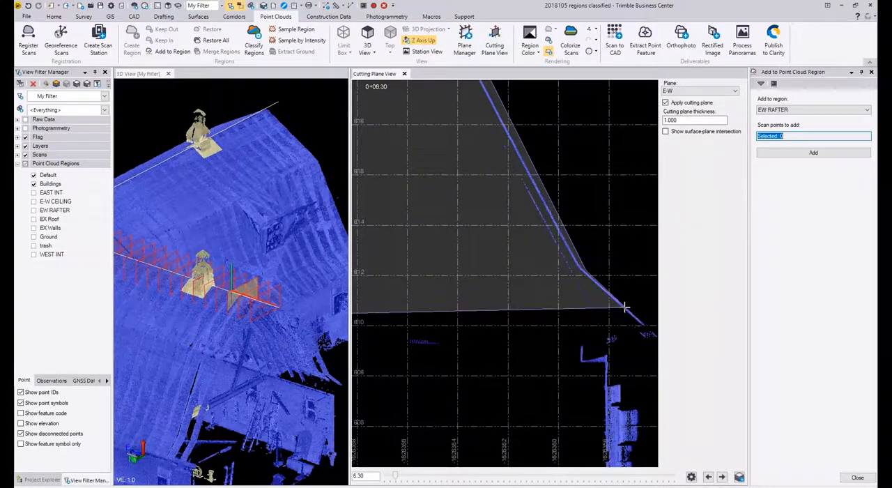
# Step: Bring the roof selection polygon back up just beneath the right roof slopes, past the right knee, to below the ridge
pyautogui.click(581, 274)
pyautogui.click(499, 130)
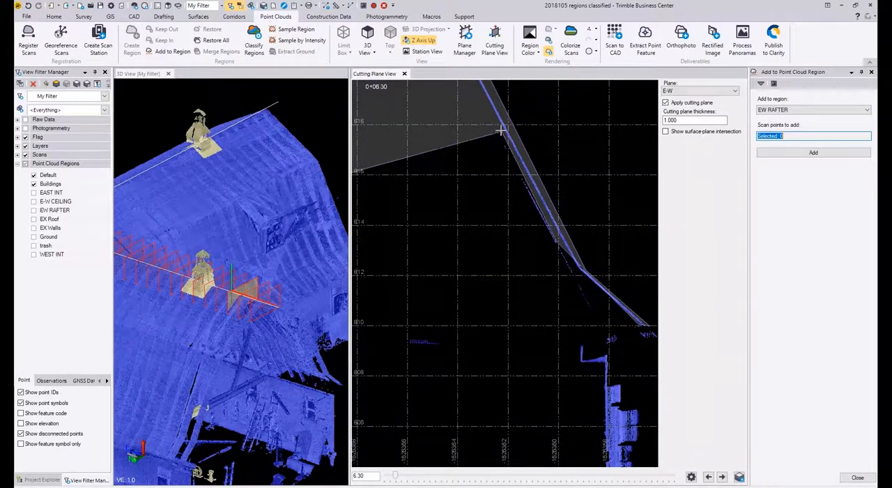
pyautogui.moveTo(499, 130); pyautogui.dragTo(645, 451, button='middle')
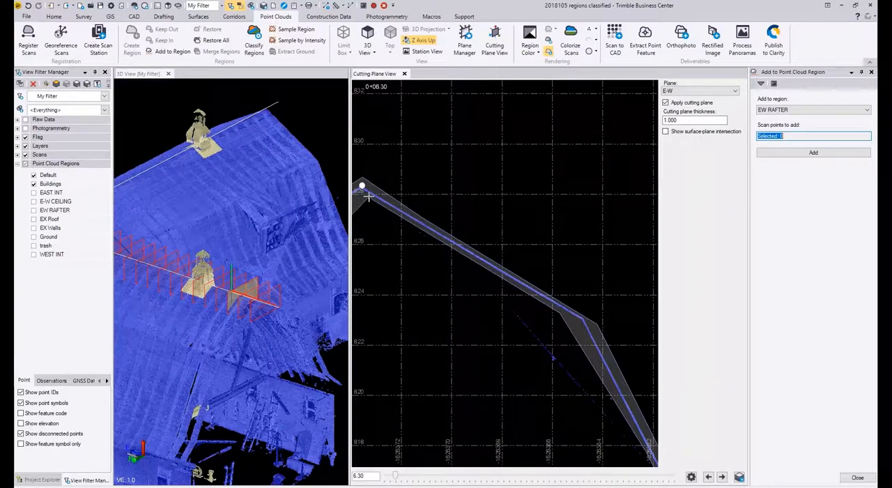
pyautogui.moveTo(353, 185); pyautogui.dragTo(523, 306, button='middle')
pyautogui.click(522, 305)
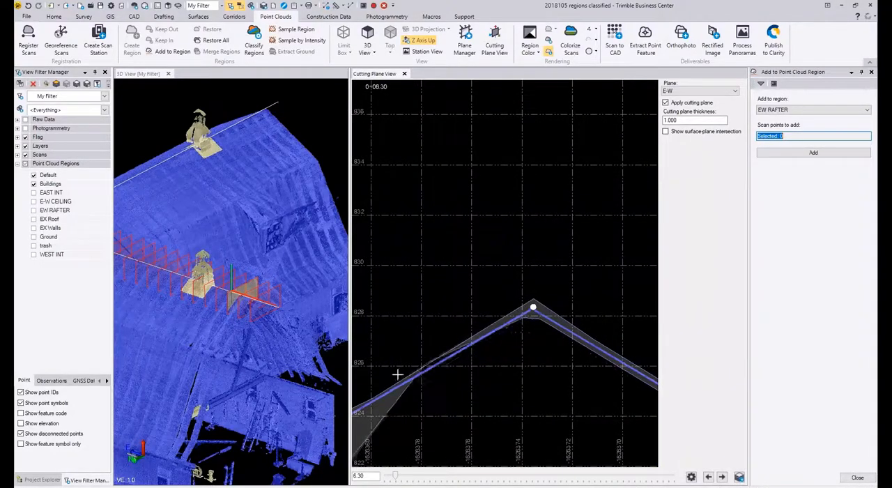
# Step: Finish the roof selection polygon down just beneath the left slopes, past the knee, to the left eave tip and accept it
pyautogui.moveTo(403, 394); pyautogui.dragTo(588, 245, button='middle')
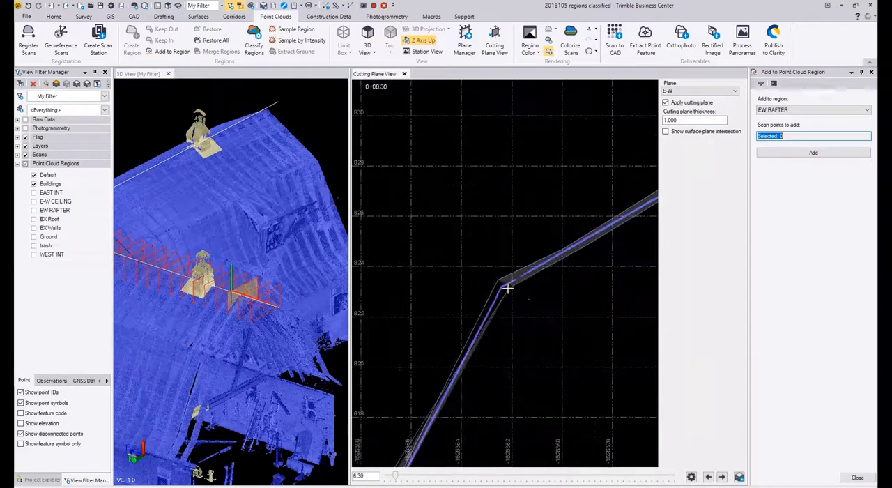
pyautogui.click(504, 291)
pyautogui.moveTo(453, 408); pyautogui.dragTo(515, 262, button='middle')
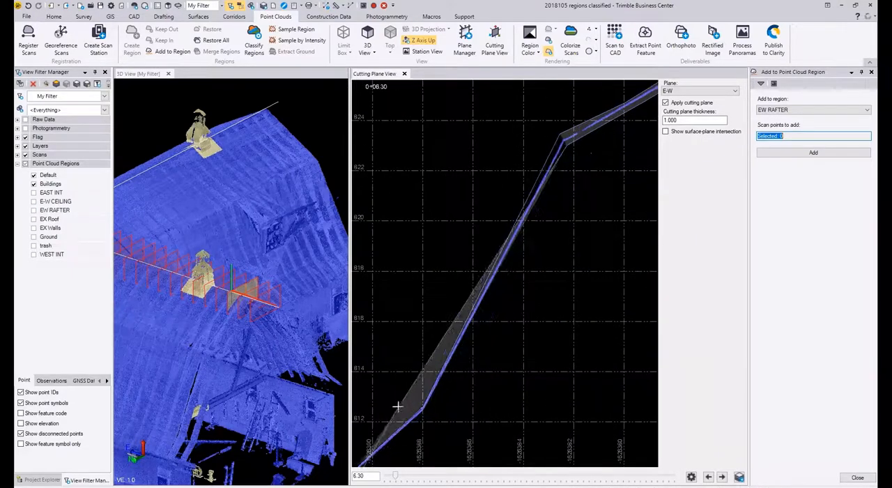
pyautogui.click(427, 414)
pyautogui.moveTo(446, 397); pyautogui.dragTo(617, 263, button='middle')
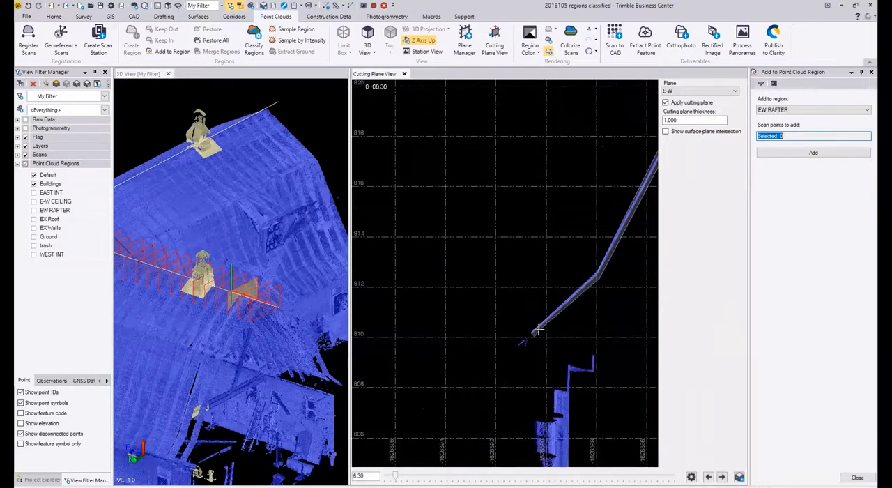
pyautogui.scroll(3, 541, 335)
pyautogui.rightClick(539, 328)
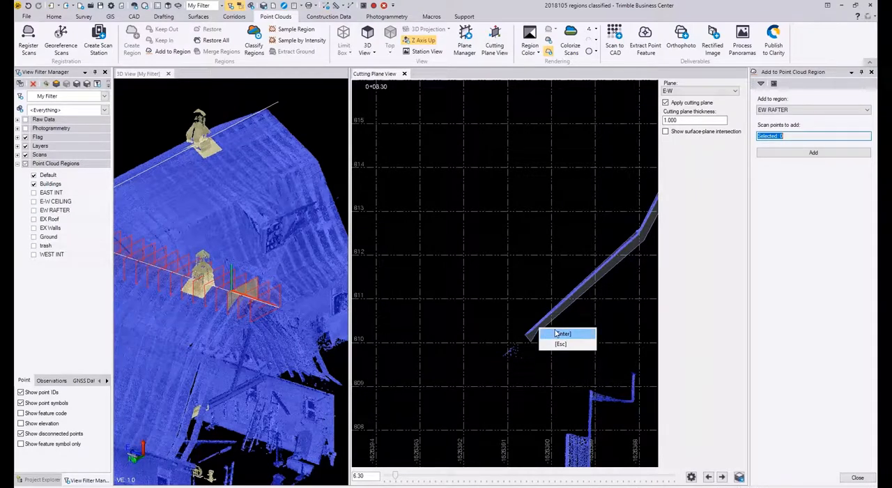
pyautogui.click(562, 332)
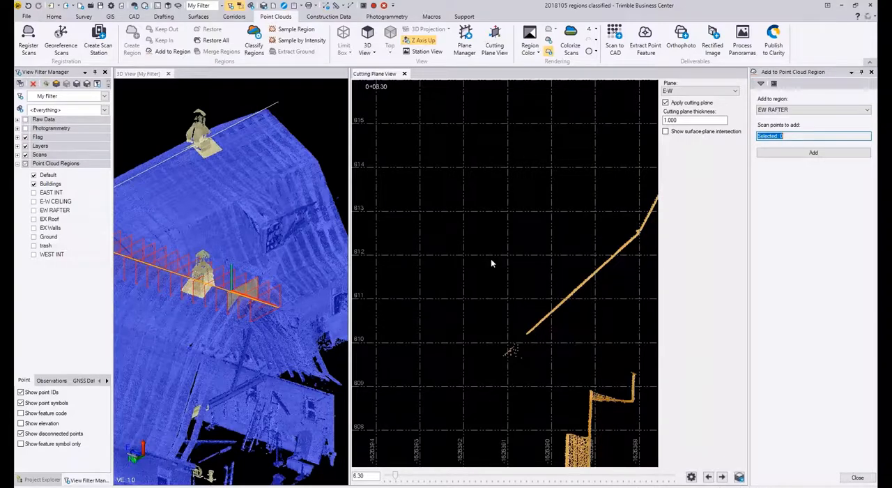
# Step: Add the selected roof surface points to the E-W CEILING point cloud region
pyautogui.click(794, 111)
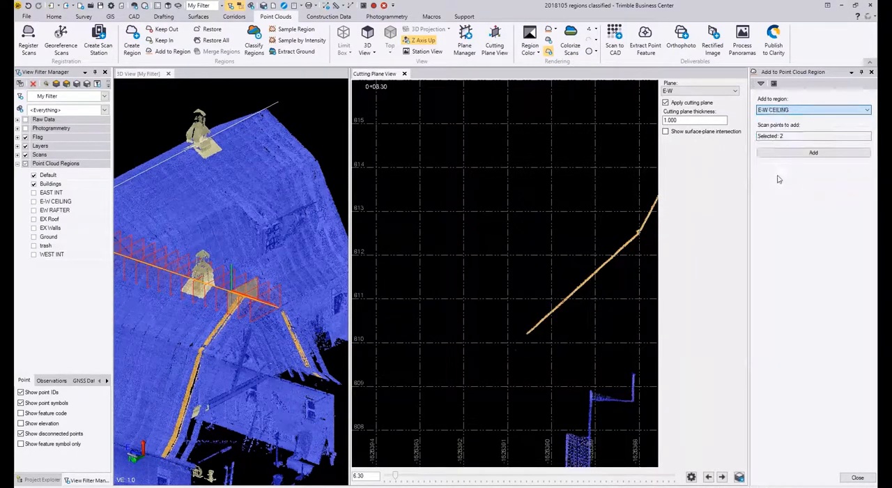
pyautogui.click(784, 158)
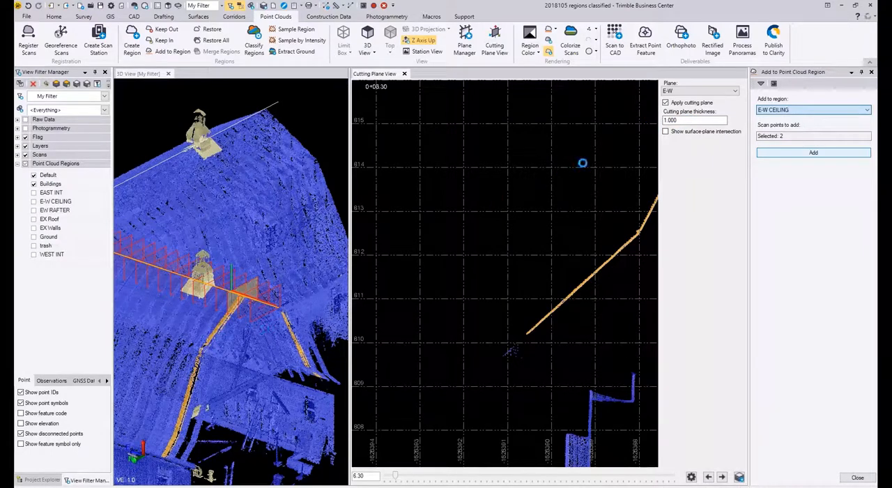
pyautogui.click(783, 155)
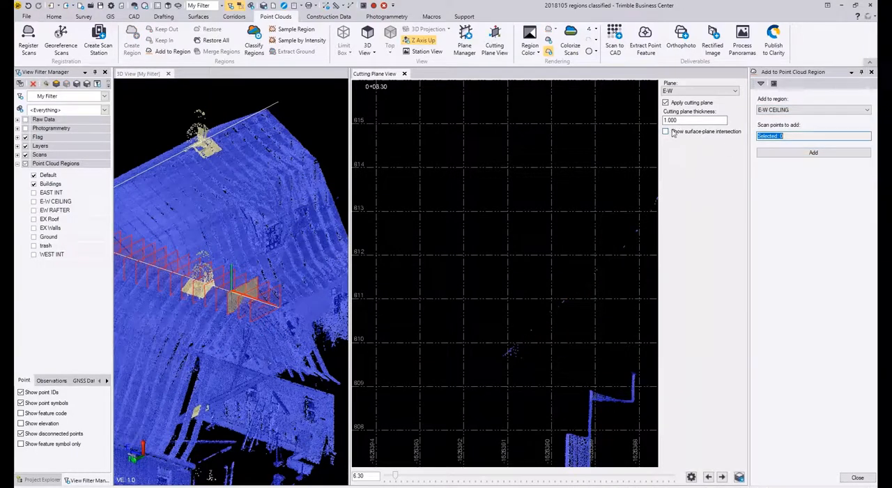
# Step: Advance the E-W cutting plane to station 10.30 and set its thickness to 2.000
pyautogui.click(722, 477)
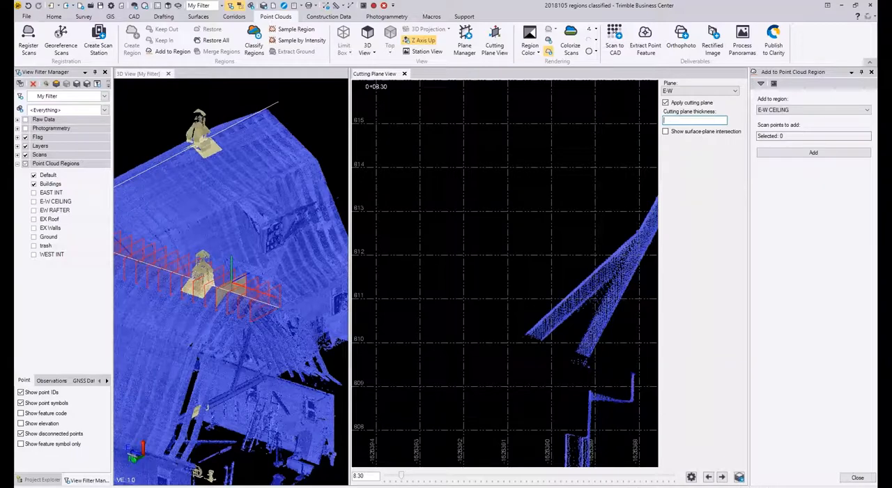
pyautogui.press('Return')
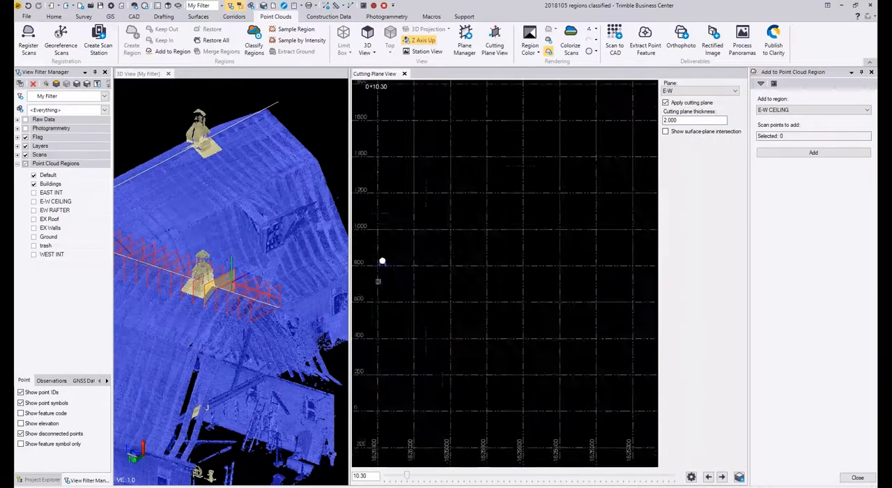
# Step: Start a new selection polygon at the left eave tip and trace it just outside the lower left roof slopes up to the knee
pyautogui.scroll(2, 375, 253)
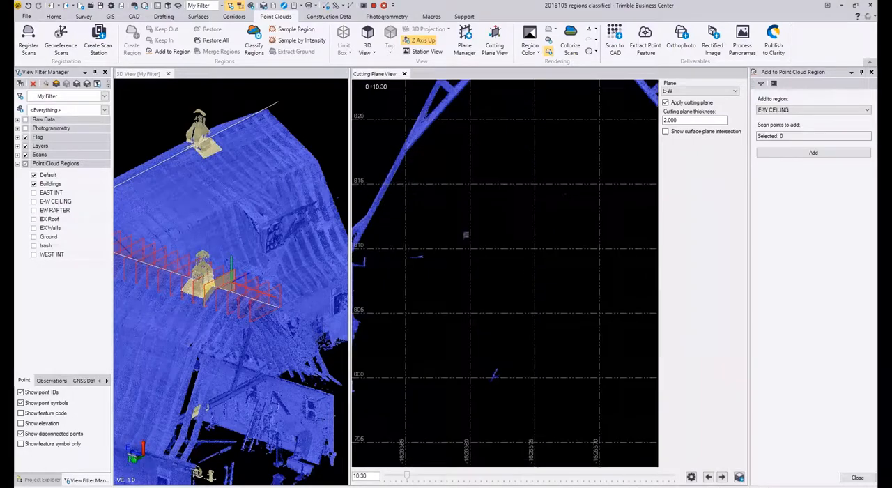
pyautogui.moveTo(481, 190); pyautogui.dragTo(479, 240, button='middle')
pyautogui.scroll(3, 460, 193)
pyautogui.moveTo(469, 205); pyautogui.dragTo(550, 203, button='middle')
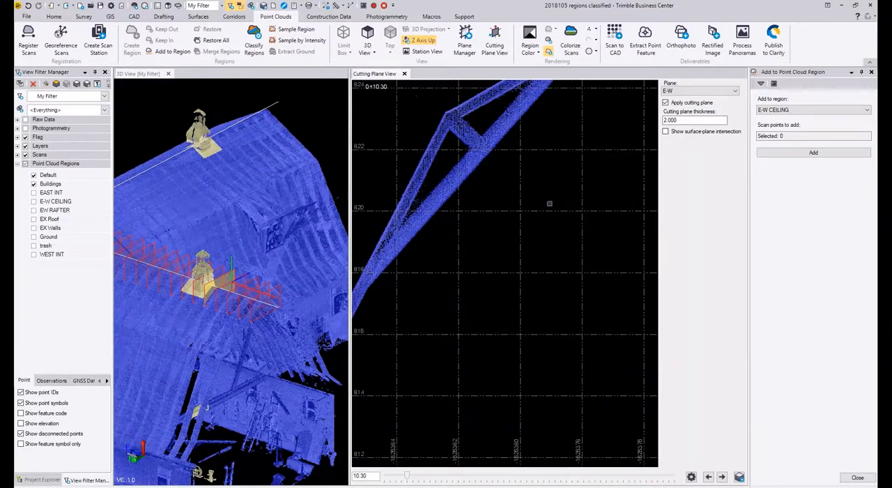
pyautogui.scroll(-2, 508, 213)
pyautogui.moveTo(477, 256); pyautogui.dragTo(559, 178, button='middle')
pyautogui.scroll(2, 420, 300)
pyautogui.scroll(2, 464, 328)
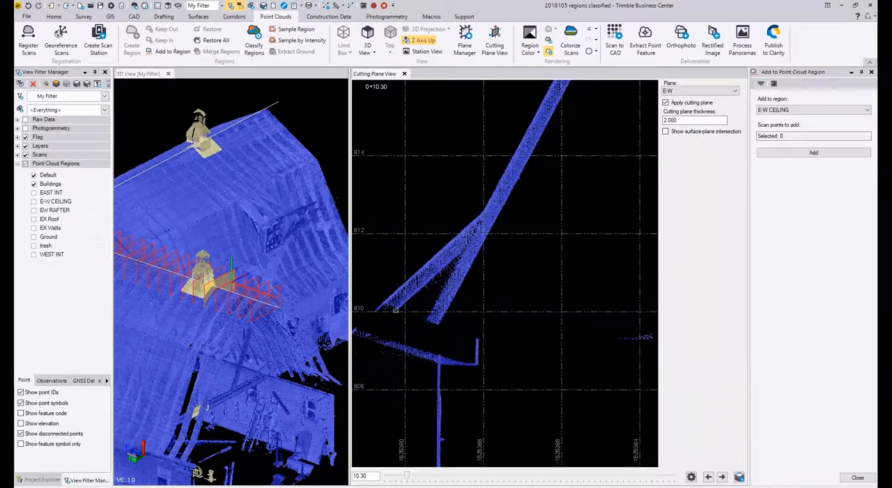
pyautogui.scroll(1, 395, 309)
pyautogui.scroll(1, 385, 306)
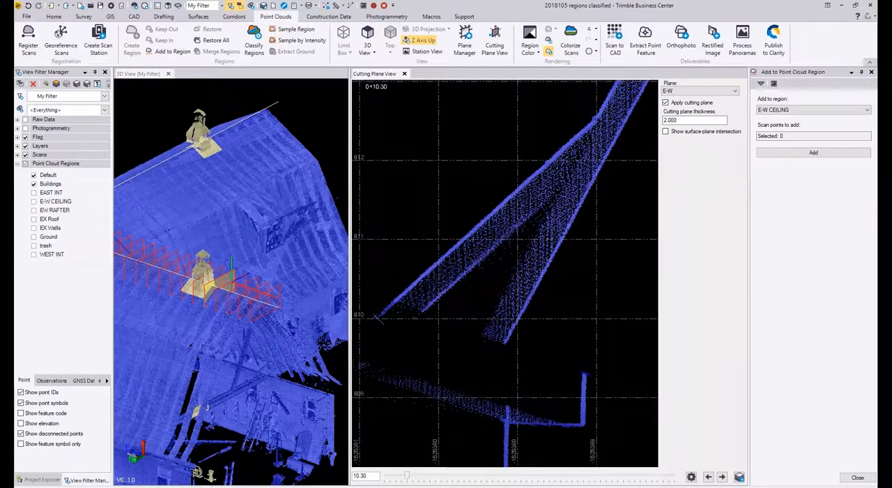
pyautogui.click(377, 317)
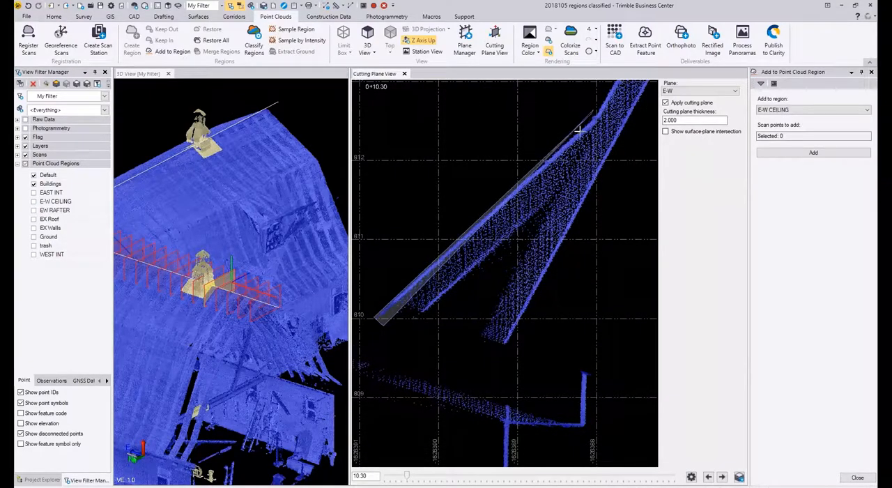
pyautogui.scroll(2, 591, 247)
pyautogui.scroll(-3, 572, 272)
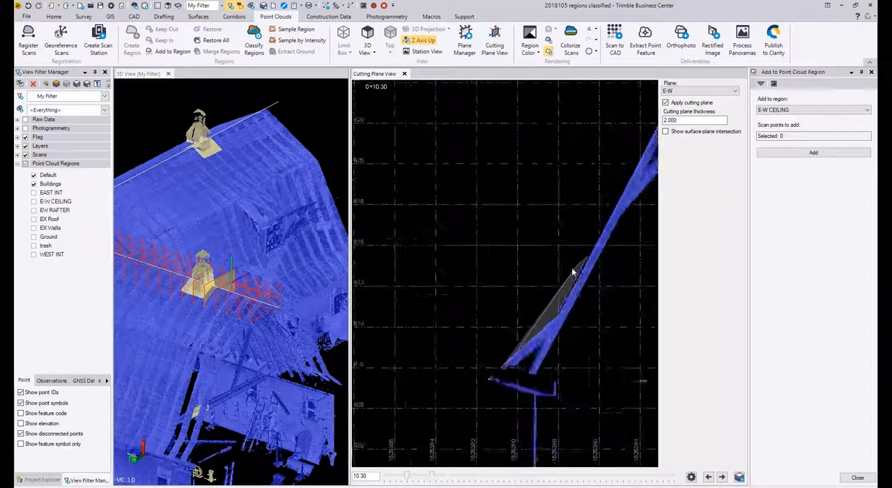
pyautogui.scroll(-2, 572, 272)
pyautogui.scroll(4, 613, 199)
pyautogui.moveTo(618, 207); pyautogui.dragTo(435, 300, button='middle')
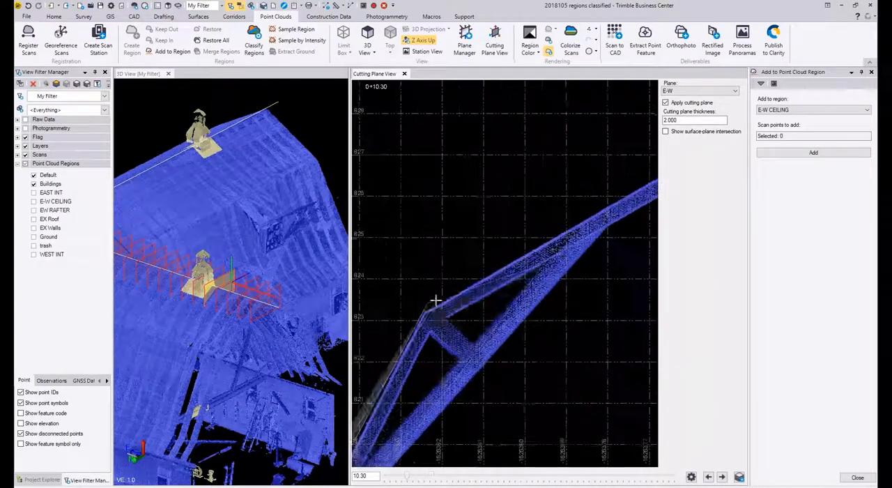
pyautogui.click(436, 301)
# Step: Carry the selection polygon just outside the upper left slope, over the ridge, and down to the right knee
pyautogui.moveTo(590, 212); pyautogui.dragTo(459, 277, button='middle')
pyautogui.moveTo(616, 188); pyautogui.dragTo(457, 269, button='middle')
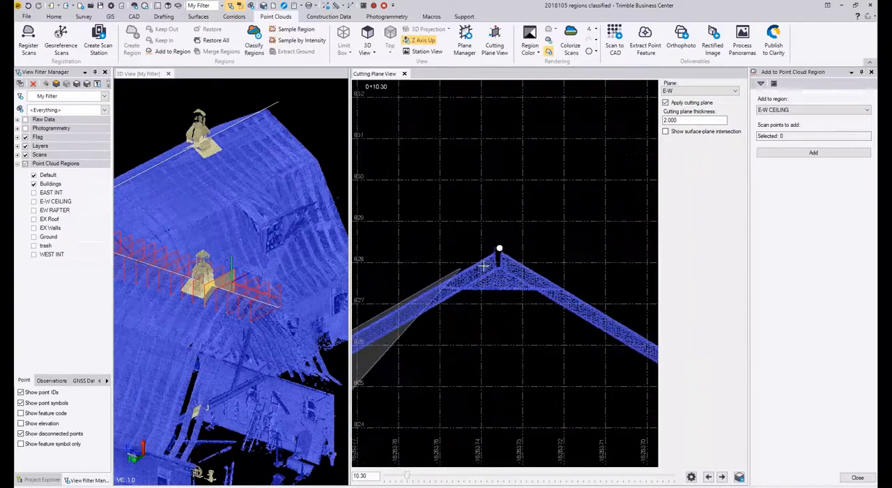
pyautogui.moveTo(582, 292); pyautogui.dragTo(393, 180, button='middle')
pyautogui.moveTo(641, 328); pyautogui.dragTo(462, 224, button='middle')
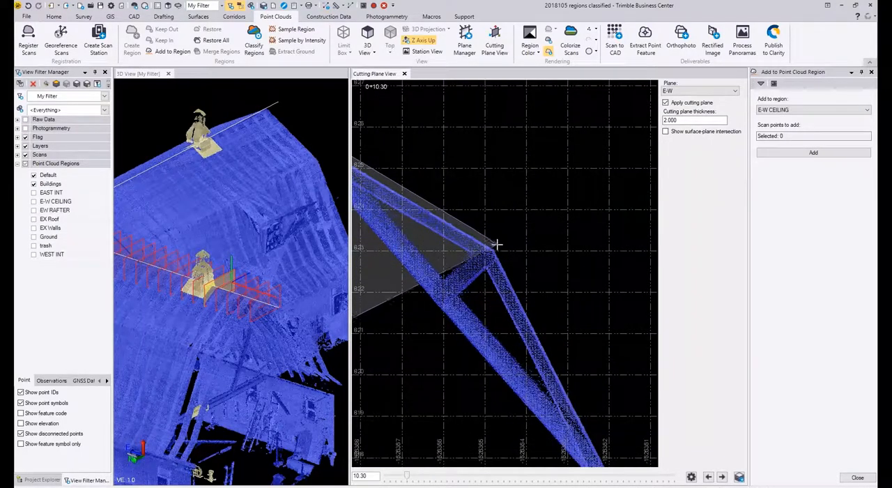
# Step: Trace the selection polygon just outside the lower right slopes and around the right eave tip
pyautogui.moveTo(567, 384); pyautogui.dragTo(489, 187, button='middle')
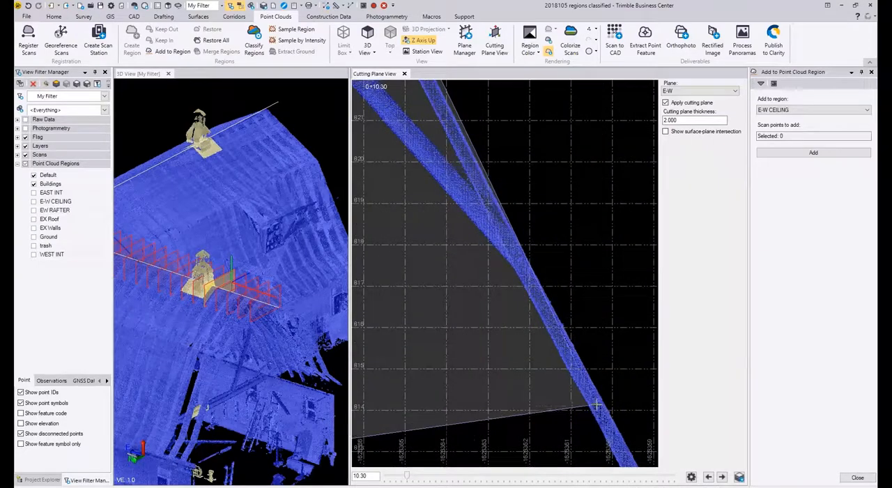
pyautogui.moveTo(611, 407); pyautogui.dragTo(563, 287, button='middle')
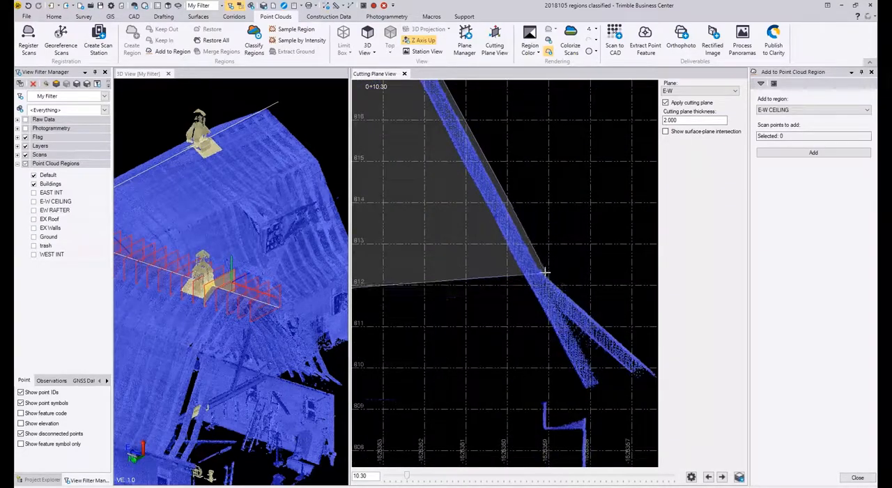
pyautogui.click(554, 278)
pyautogui.scroll(3, 613, 358)
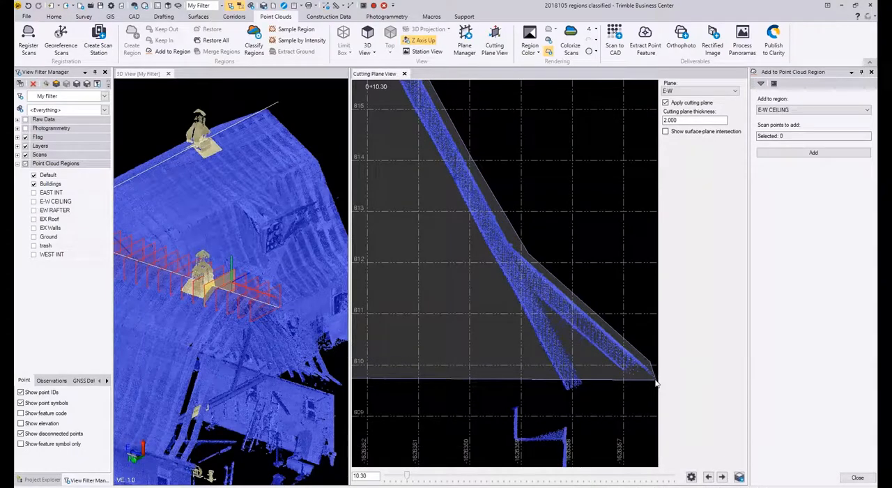
pyautogui.scroll(2, 633, 367)
pyautogui.click(632, 363)
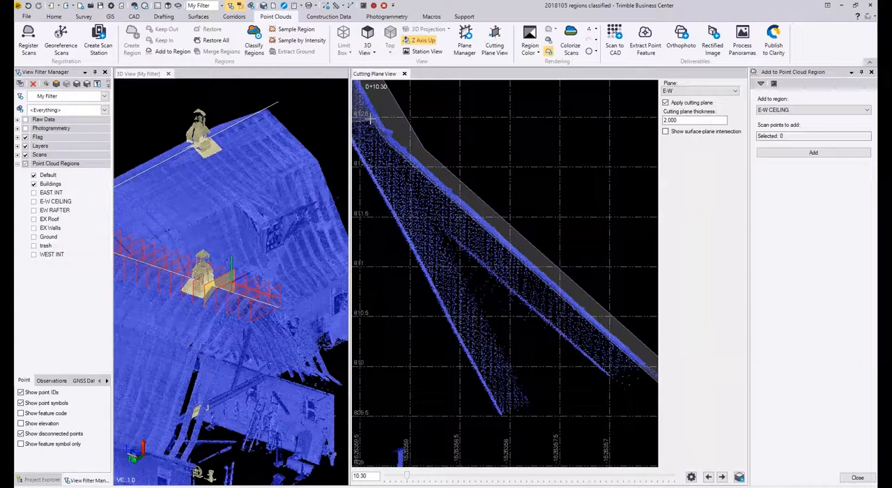
# Step: Bring the selection polygon back up just beneath the lower right roof surface to the right knee, leaving the rafters outside
pyautogui.moveTo(373, 114); pyautogui.dragTo(591, 365, button='middle')
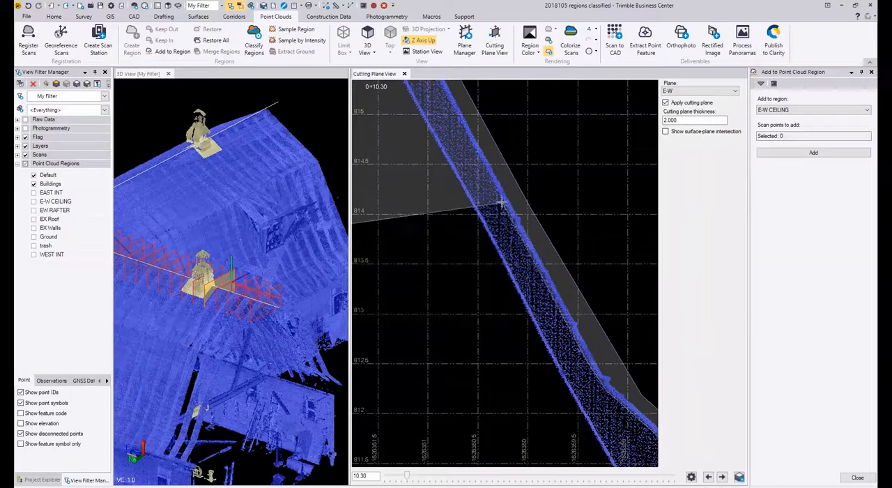
pyautogui.moveTo(500, 191); pyautogui.dragTo(583, 486, button='middle')
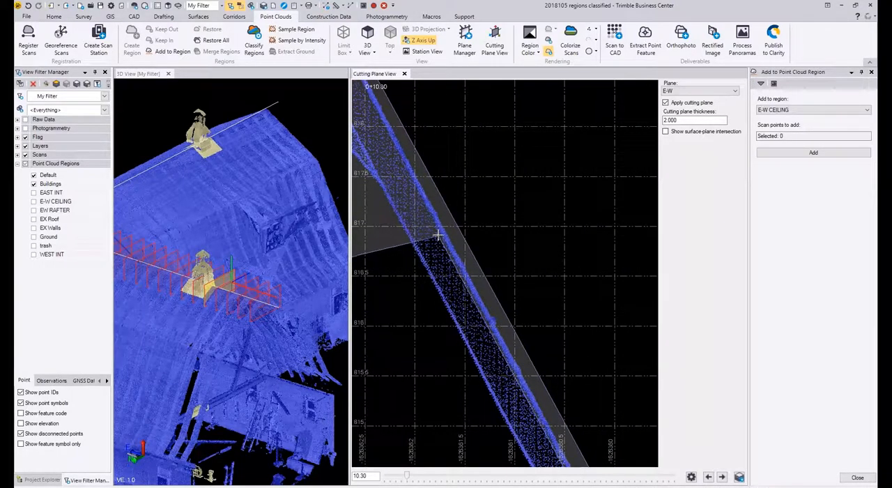
pyautogui.moveTo(440, 193); pyautogui.dragTo(546, 412, button='middle')
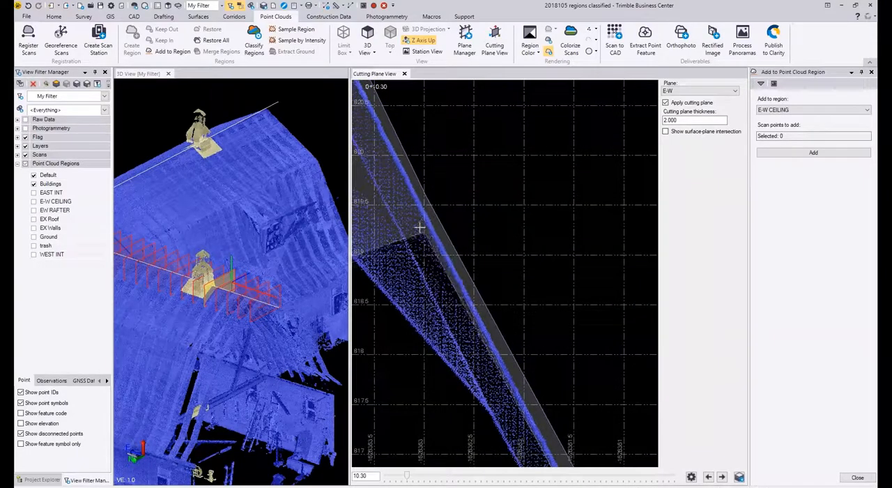
pyautogui.moveTo(419, 210); pyautogui.dragTo(534, 481, button='middle')
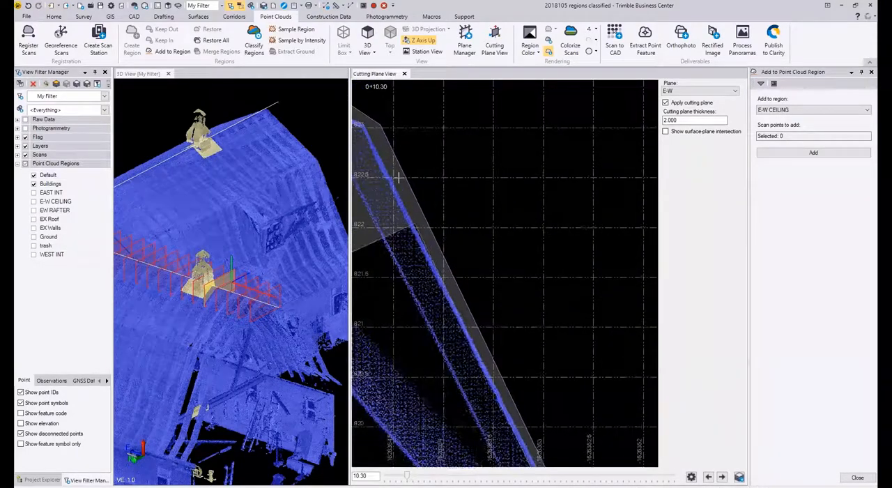
pyautogui.moveTo(407, 188); pyautogui.dragTo(460, 236, button='middle')
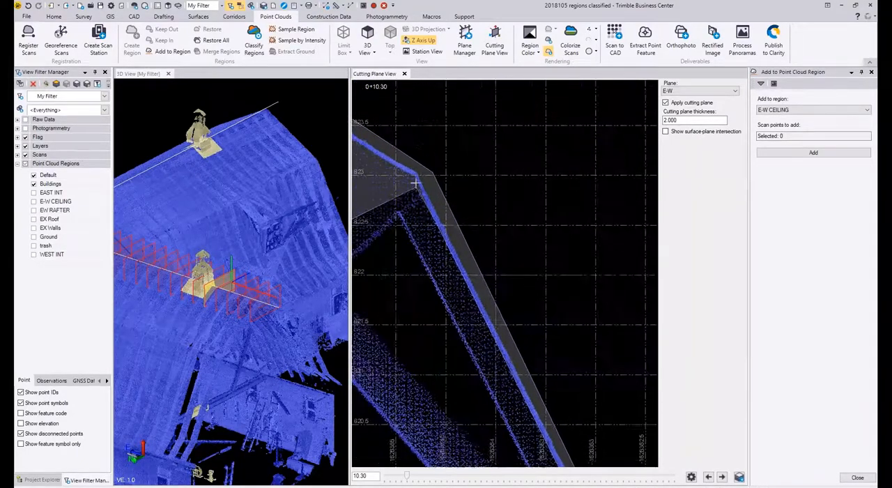
# Step: Continue the selection polygon just beneath the upper right roof surface from the right knee to the ridge
pyautogui.moveTo(417, 187); pyautogui.dragTo(709, 414, button='middle')
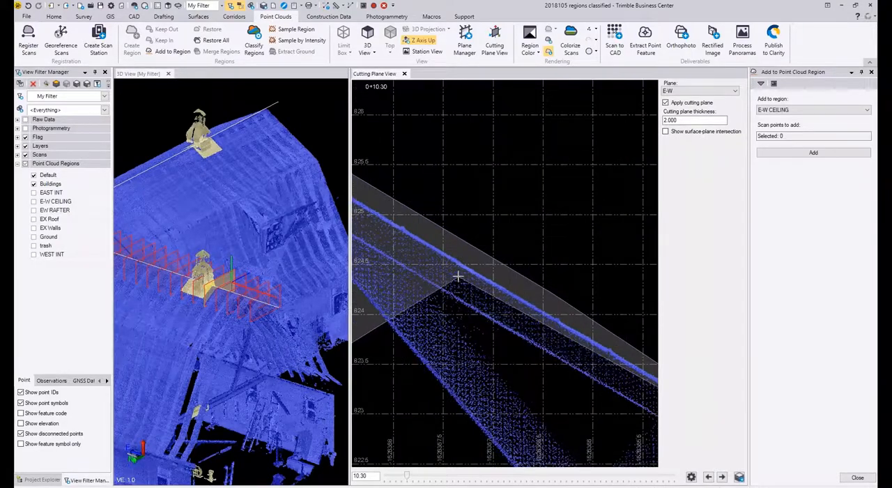
pyautogui.click(465, 274)
pyautogui.moveTo(465, 275); pyautogui.dragTo(651, 399, button='middle')
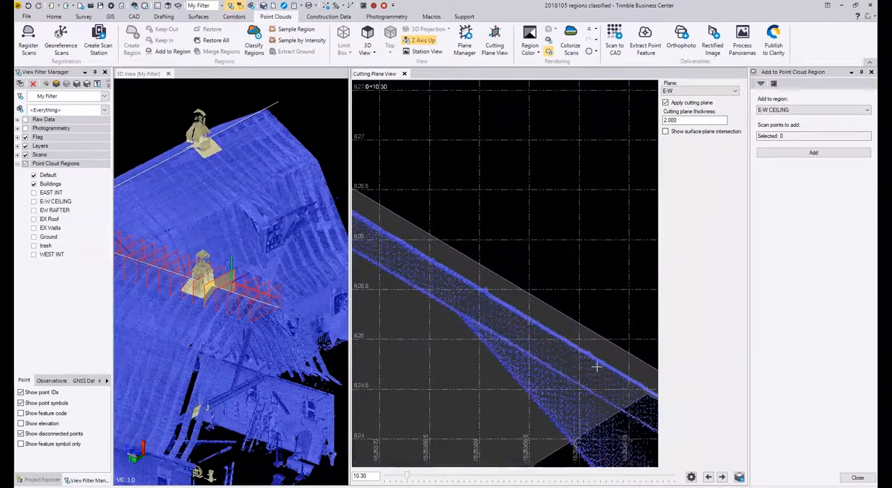
pyautogui.click(435, 265)
pyautogui.moveTo(434, 265); pyautogui.dragTo(719, 460, button='middle')
pyautogui.moveTo(438, 292); pyautogui.dragTo(688, 428, button='middle')
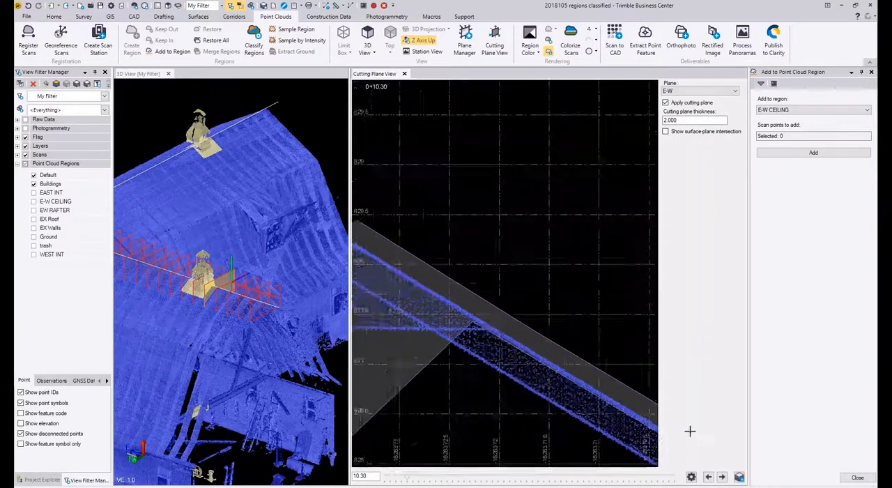
pyautogui.click(559, 363)
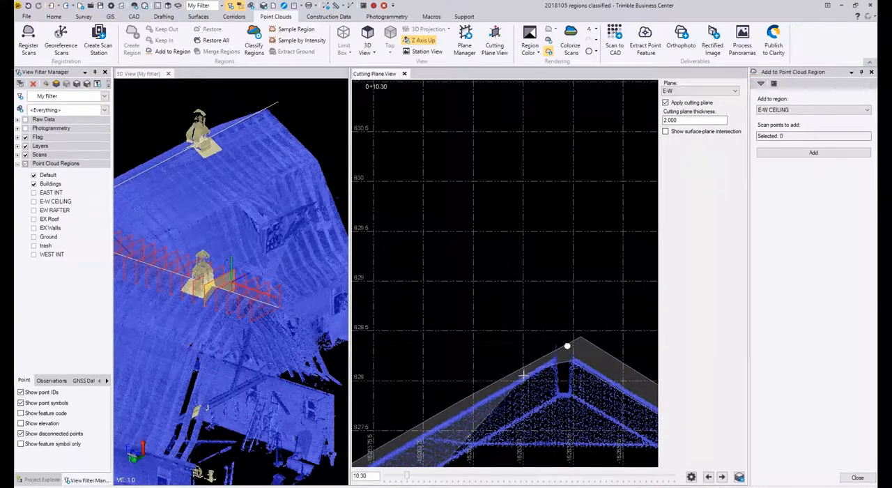
# Step: Continue the selection polygon just beneath the upper left roof surface from the ridge to the left knee
pyautogui.click(526, 382)
pyautogui.moveTo(449, 434); pyautogui.dragTo(651, 242, button='middle')
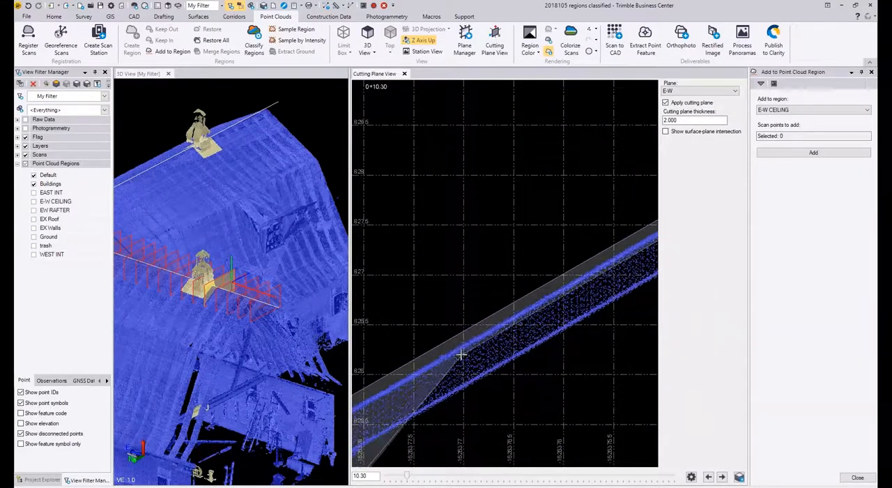
pyautogui.click(461, 355)
pyautogui.scroll(-2, 525, 341)
pyautogui.scroll(-3, 526, 341)
pyautogui.scroll(5, 390, 399)
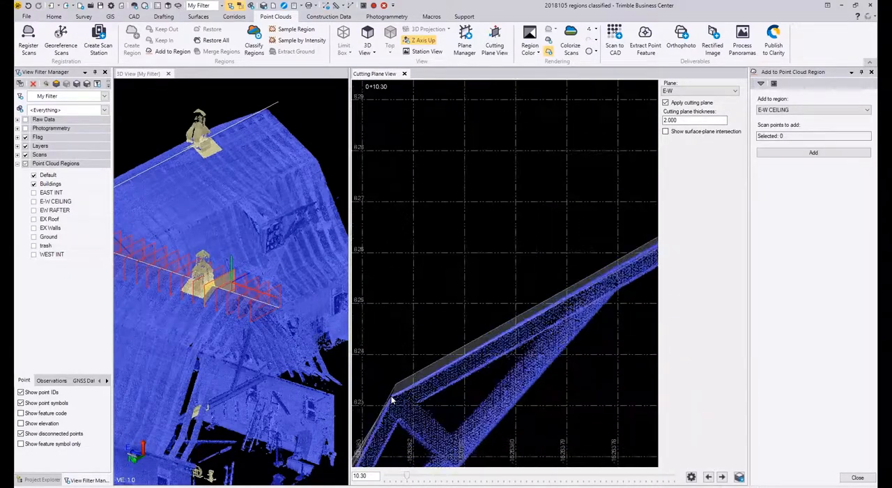
pyautogui.click(398, 400)
# Step: Carry the selection polygon beneath the lower left roof surfaces to the eave tip and complete it to select the station 10.30 roof
pyautogui.moveTo(402, 403); pyautogui.dragTo(569, 121, button='middle')
pyautogui.scroll(-5, 573, 124)
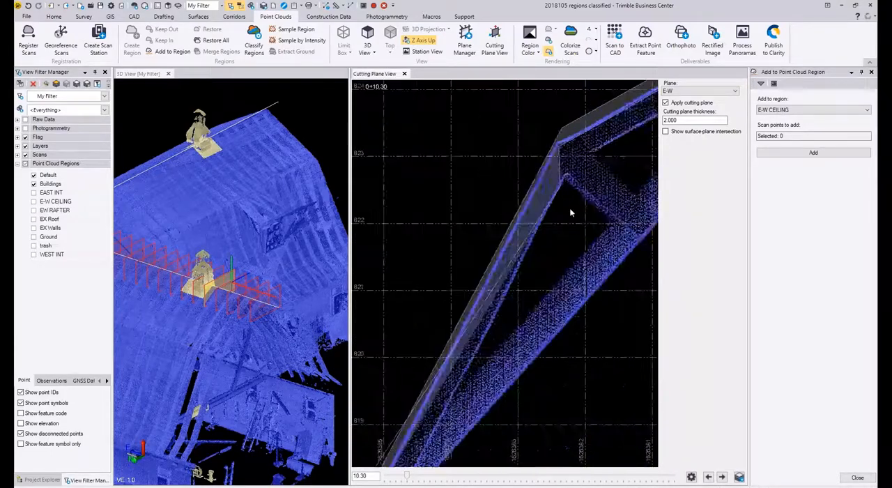
pyautogui.scroll(2, 477, 348)
pyautogui.click(487, 351)
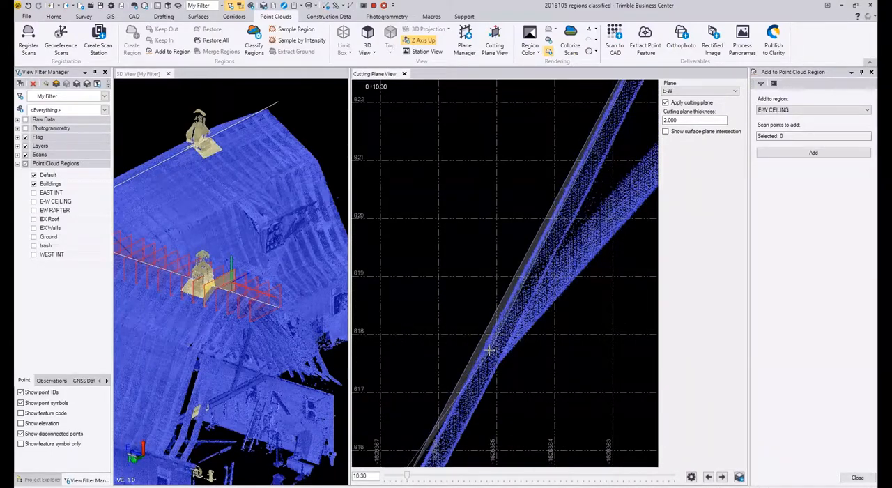
pyautogui.moveTo(487, 351); pyautogui.dragTo(650, 11, button='middle')
pyautogui.click(491, 308)
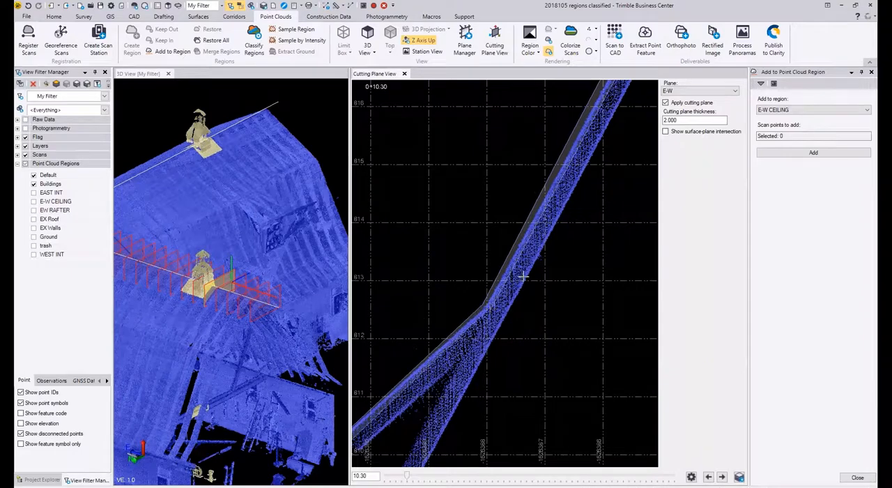
pyautogui.moveTo(386, 377); pyautogui.dragTo(542, 233, button='middle')
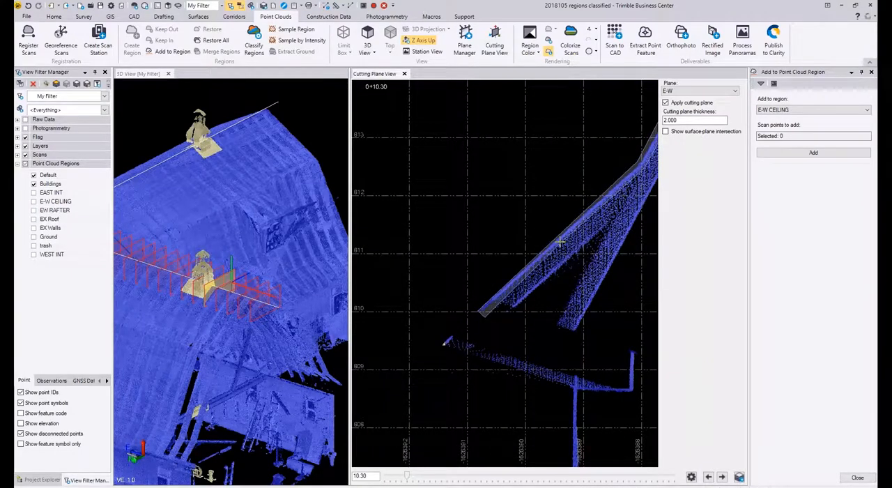
pyautogui.rightClick(561, 243)
pyautogui.click(574, 248)
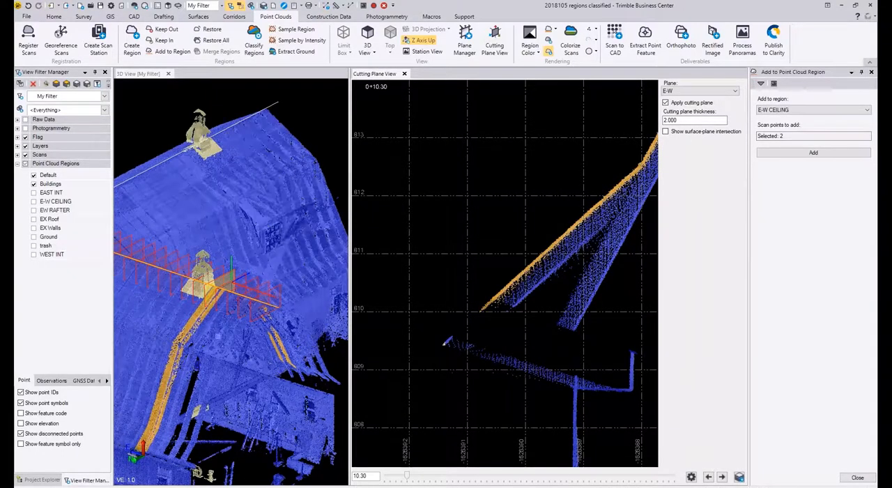
# Step: Check the selected roof strips in the 3D view and add their points to the E-W CEILING region
pyautogui.moveTo(201, 330); pyautogui.dragTo(209, 332, button='middle')
pyautogui.scroll(2, 209, 330)
pyautogui.scroll(2, 200, 286)
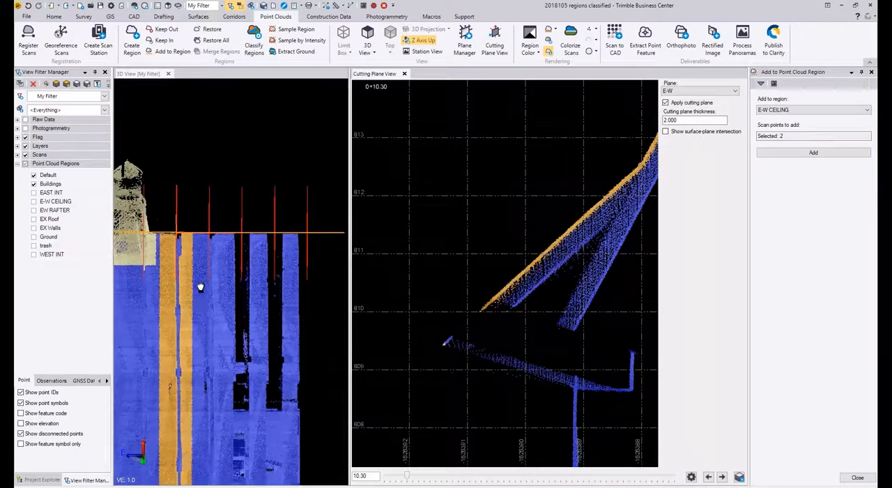
pyautogui.moveTo(199, 286); pyautogui.dragTo(276, 203, button='middle')
pyautogui.scroll(3, 265, 229)
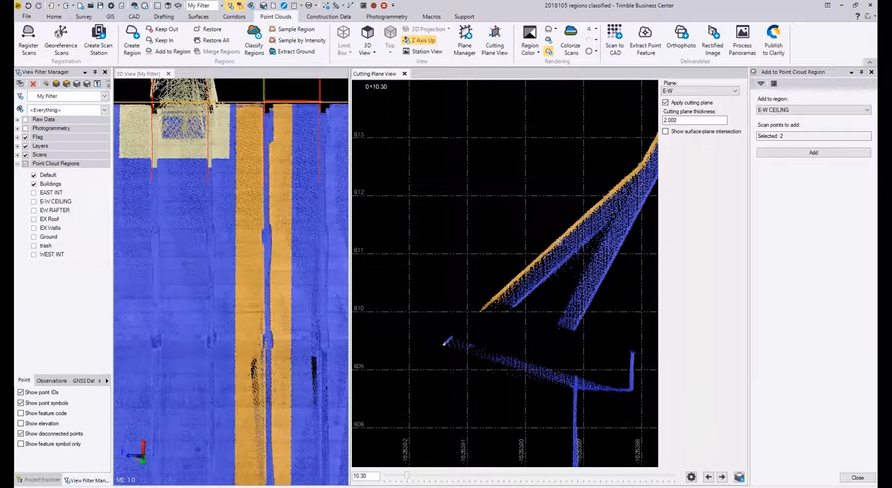
pyautogui.scroll(-1, 278, 187)
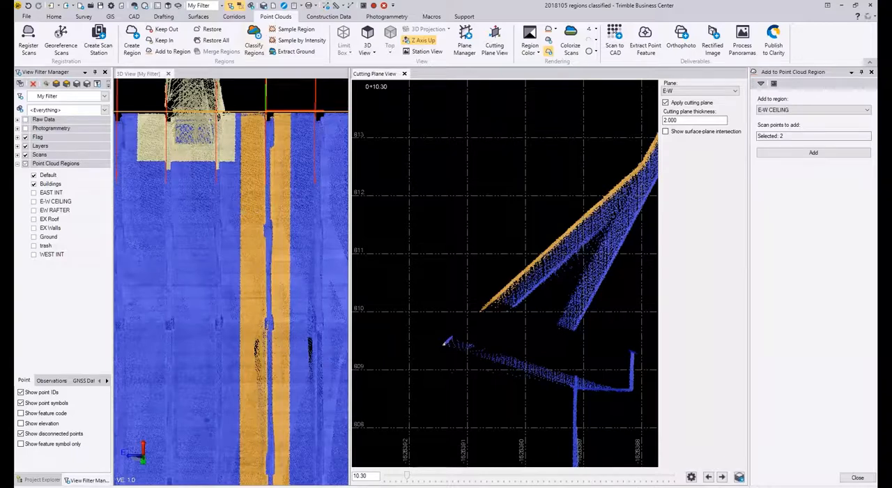
pyautogui.moveTo(274, 105); pyautogui.dragTo(276, 162, button='middle')
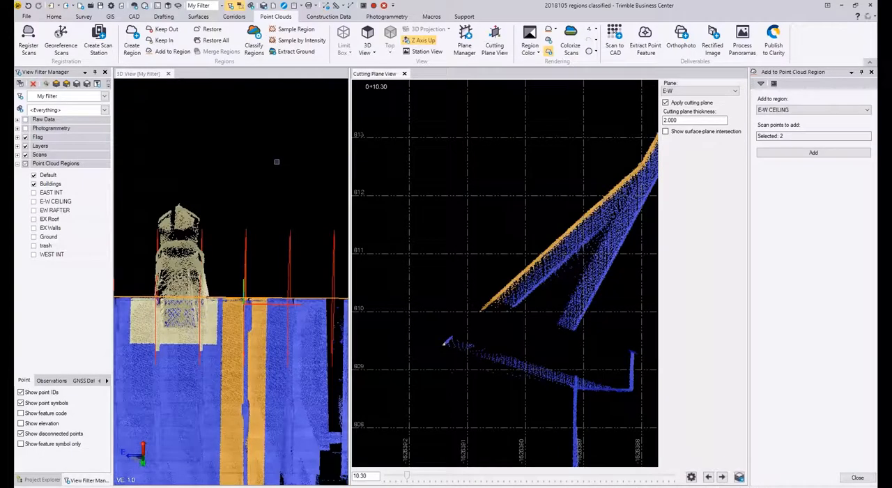
pyautogui.click(780, 153)
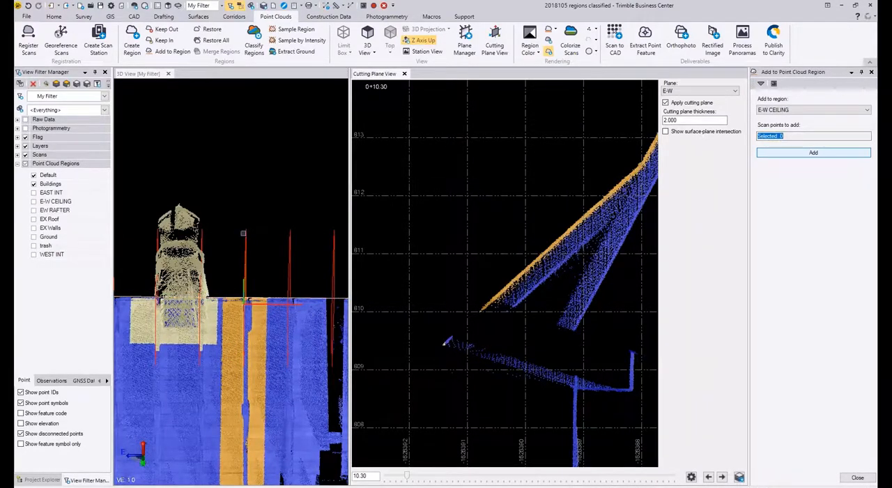
# Step: Examine the building in the 3D view from inside, from the side and from above, including the roof intersections
pyautogui.moveTo(246, 222); pyautogui.dragTo(282, 396, button='middle')
pyautogui.moveTo(263, 260); pyautogui.dragTo(268, 260, button='middle')
pyautogui.scroll(10, 268, 261)
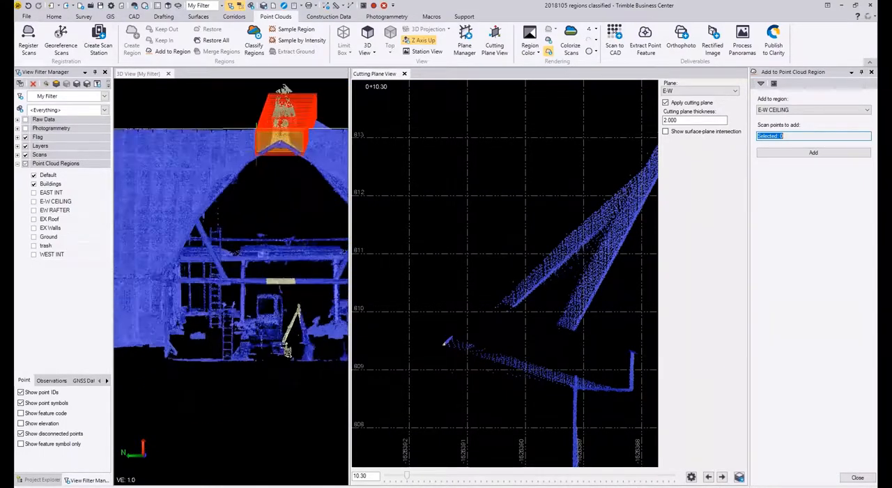
pyautogui.scroll(-10, 243, 274)
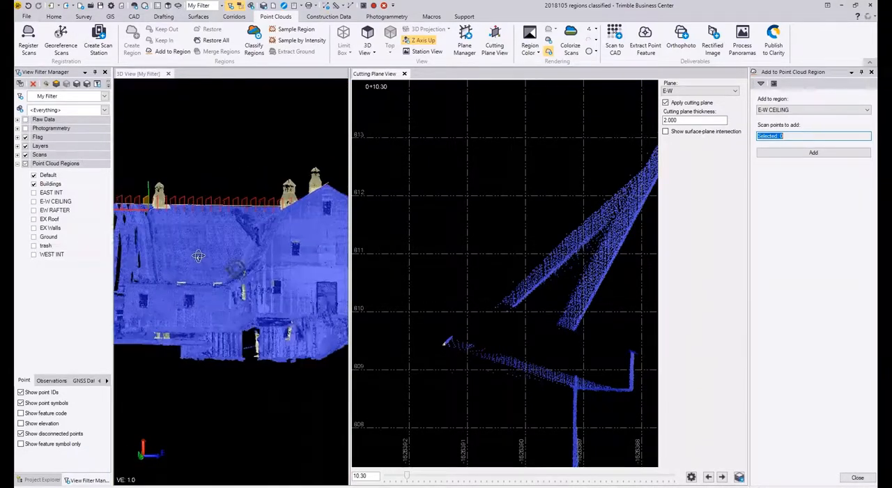
pyautogui.moveTo(198, 255); pyautogui.dragTo(199, 305, button='middle')
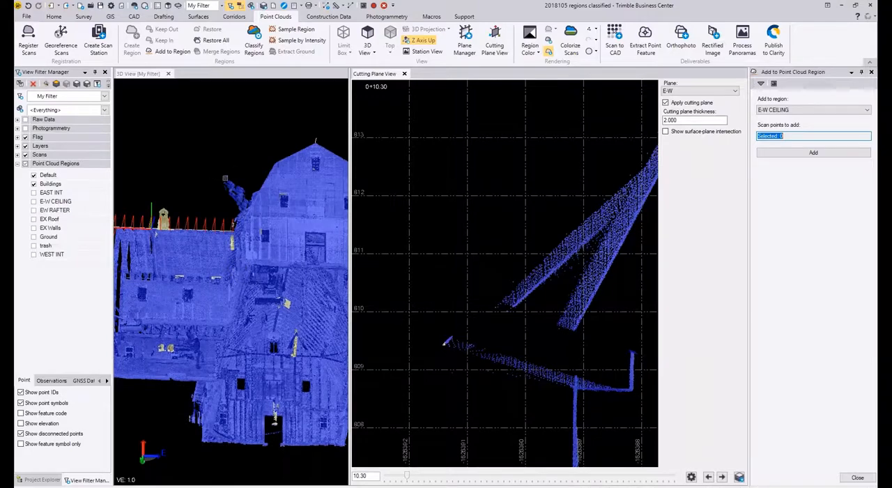
pyautogui.scroll(8, 252, 192)
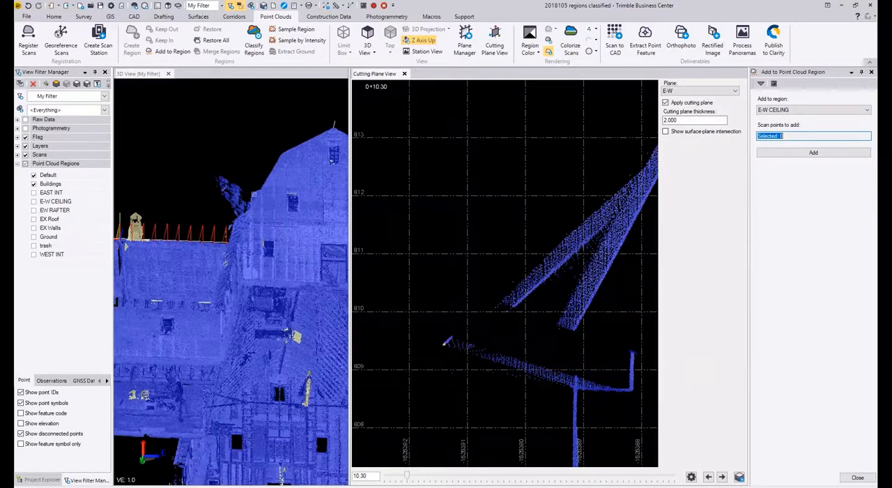
pyautogui.scroll(-4, 270, 199)
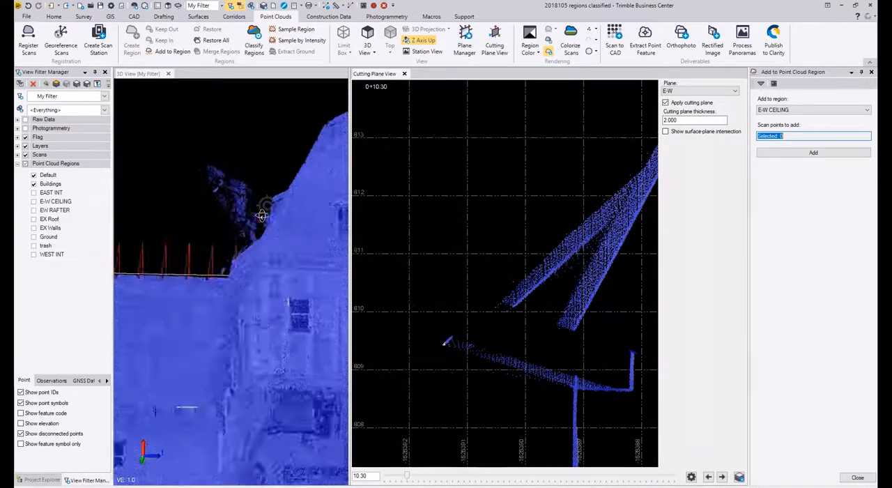
pyautogui.moveTo(260, 213)
pyautogui.mouseDown(button='middle')
pyautogui.moveTo(257, 229)
pyautogui.moveTo(267, 203)
pyautogui.mouseUp(button='middle')
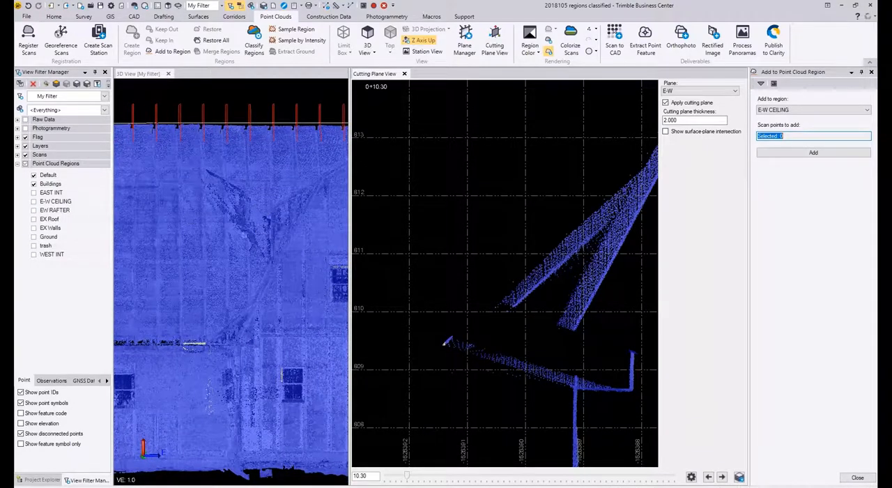
pyautogui.scroll(-8, 254, 213)
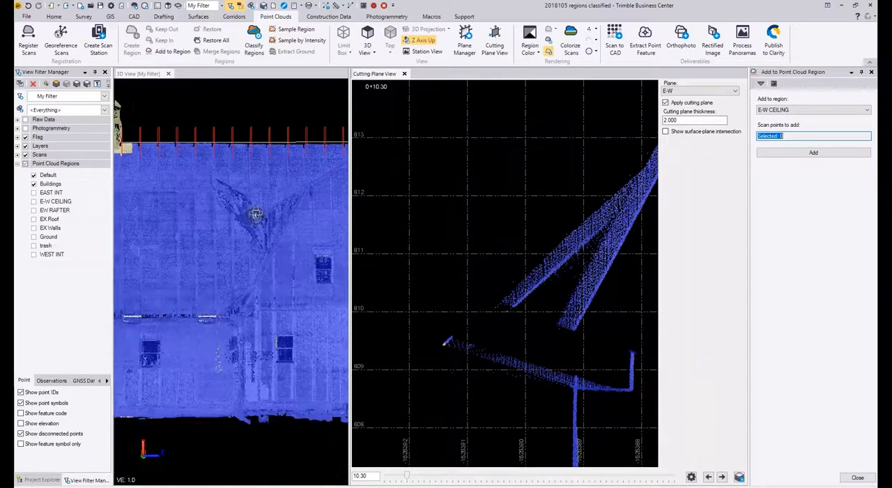
pyautogui.moveTo(214, 218); pyautogui.dragTo(208, 339, button='middle')
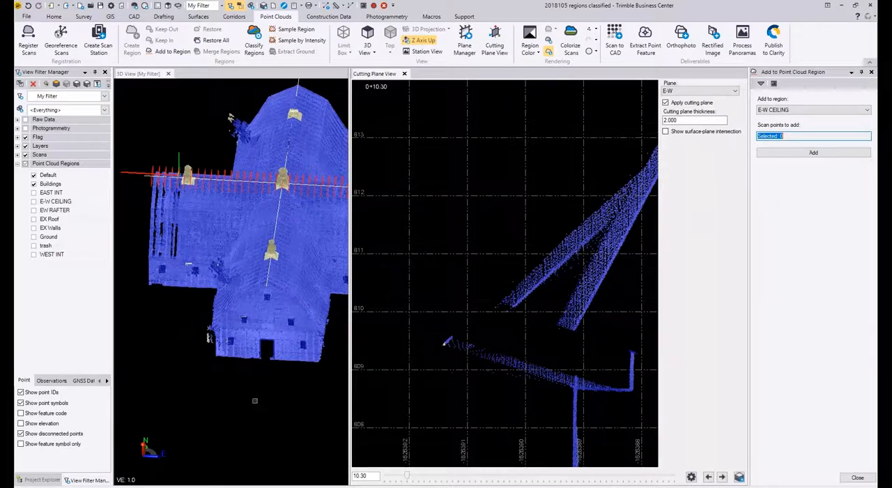
pyautogui.moveTo(208, 337); pyautogui.dragTo(276, 282, button='middle')
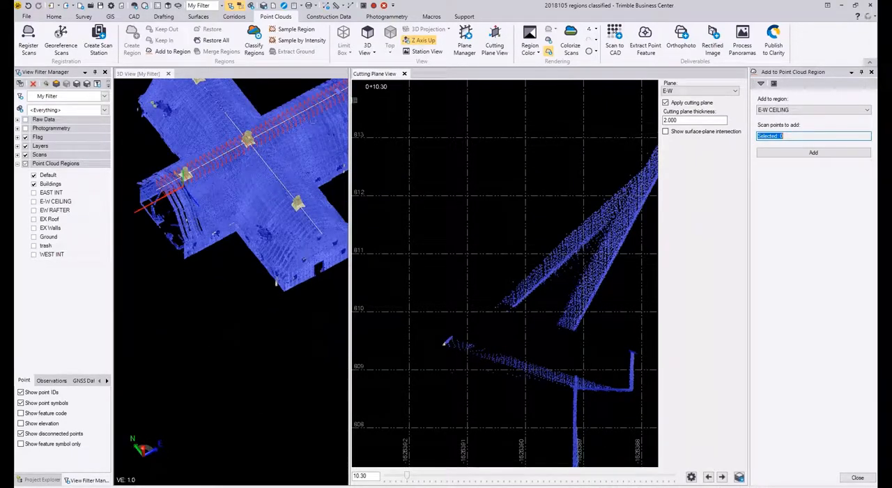
# Step: Close the split 3D view and open a new full-width 3D view of the building
pyautogui.click(168, 73)
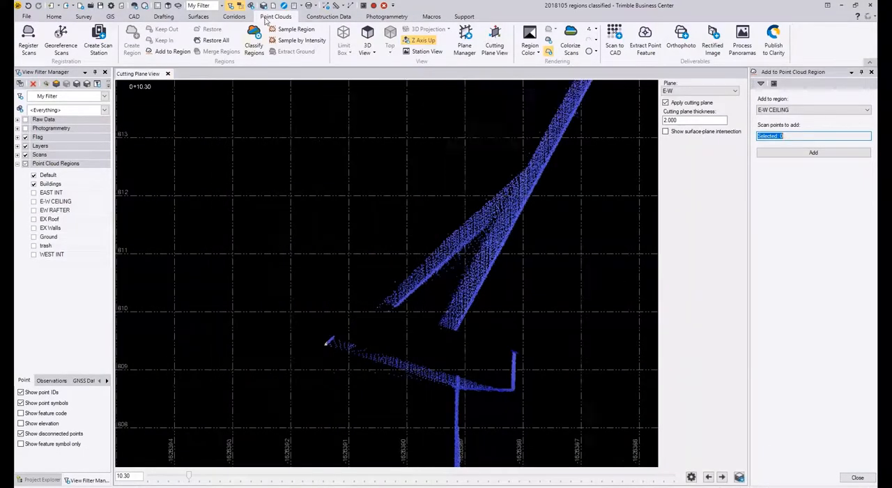
pyautogui.click(168, 7)
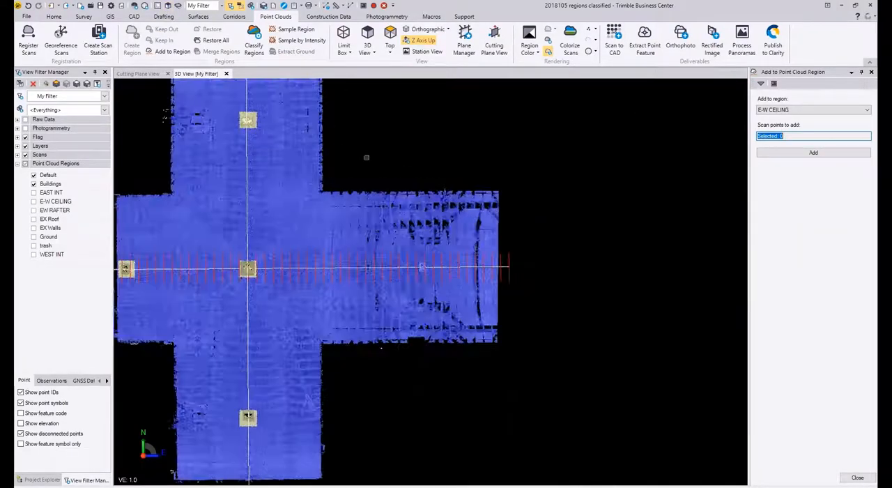
pyautogui.moveTo(367, 158); pyautogui.dragTo(367, 130, button='middle')
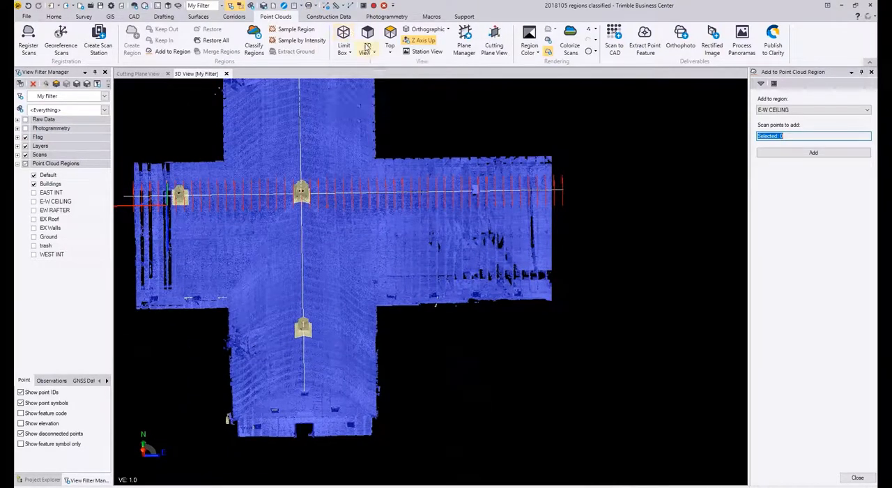
# Step: Activate a limit box around the building and reduce its length to about 57.8
pyautogui.click(344, 35)
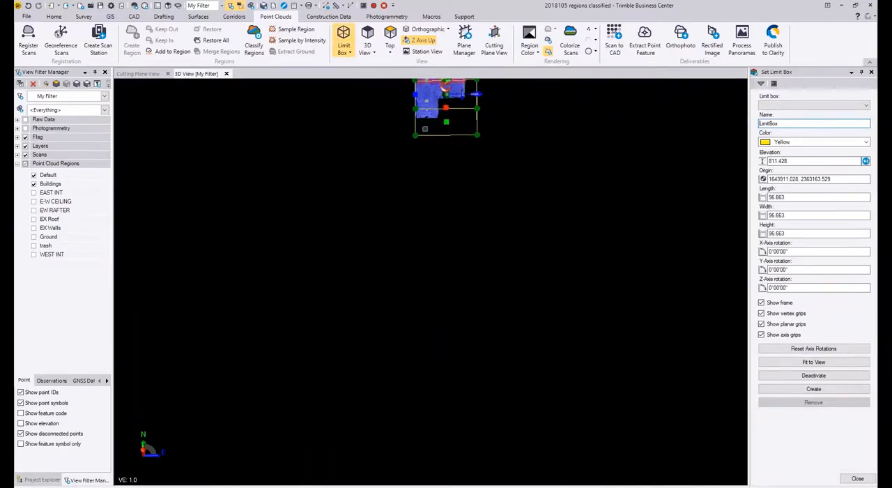
pyautogui.scroll(3, 423, 214)
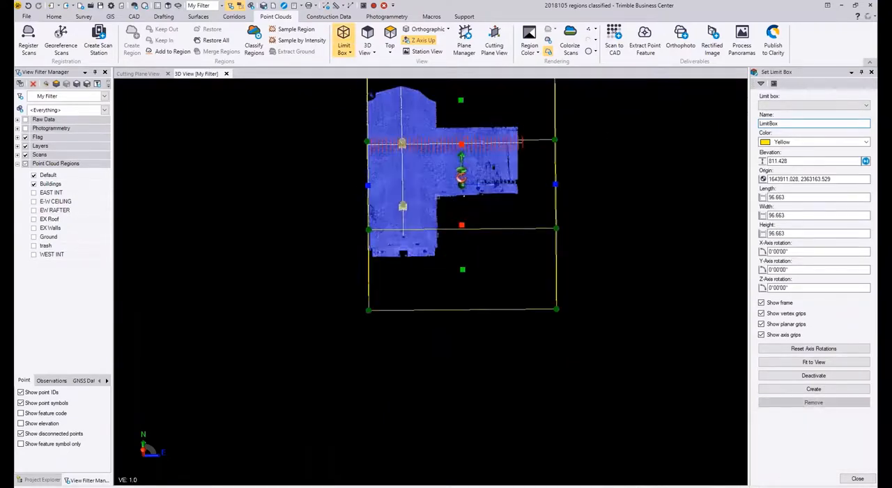
pyautogui.moveTo(555, 184); pyautogui.dragTo(480, 184)
pyautogui.moveTo(423, 184); pyautogui.dragTo(398, 165)
pyautogui.scroll(3, 398, 259)
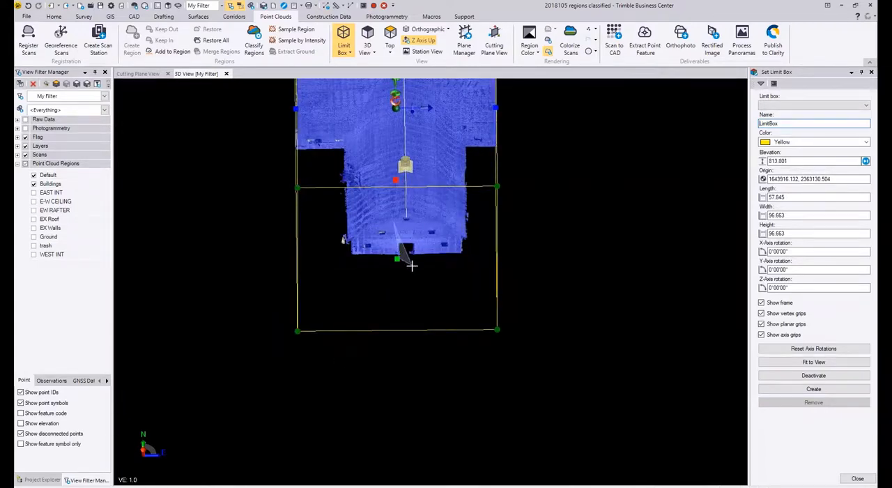
# Step: End the stray selection polygon below the building and turn off the limit box
pyautogui.moveTo(410, 272); pyautogui.dragTo(406, 262, button='right')
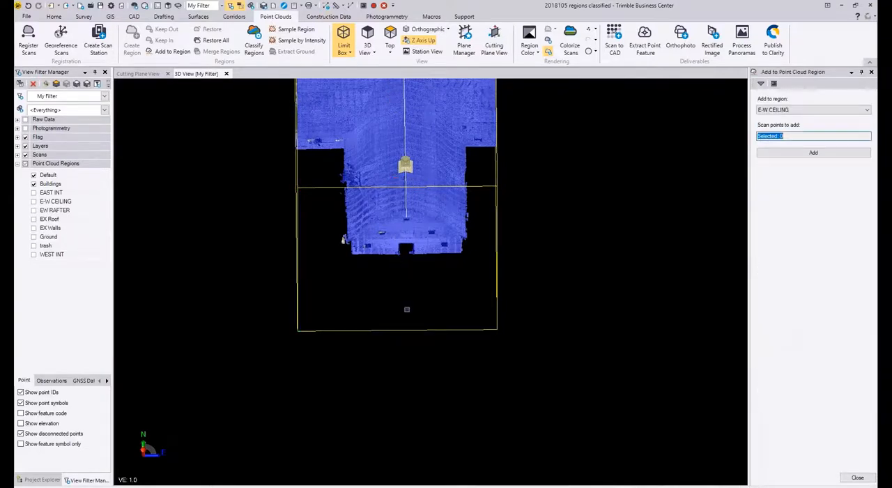
pyautogui.click(402, 324)
pyautogui.click(411, 272)
pyautogui.rightClick(410, 272)
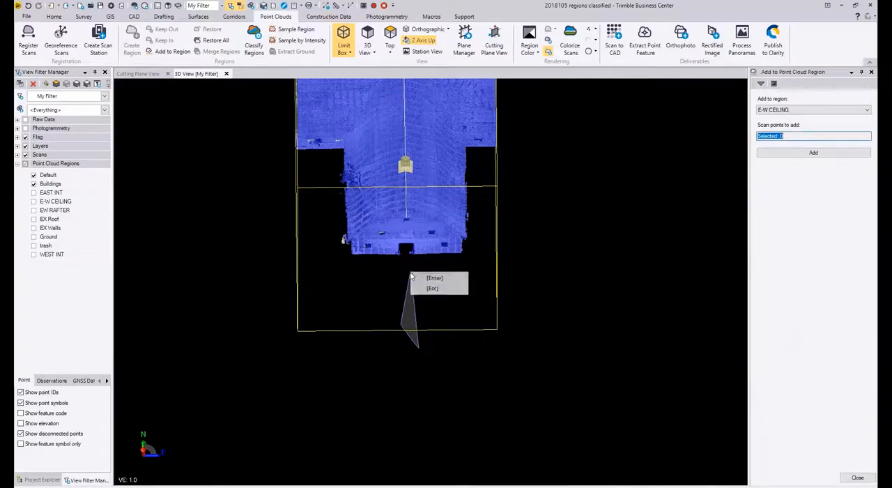
pyautogui.click(423, 276)
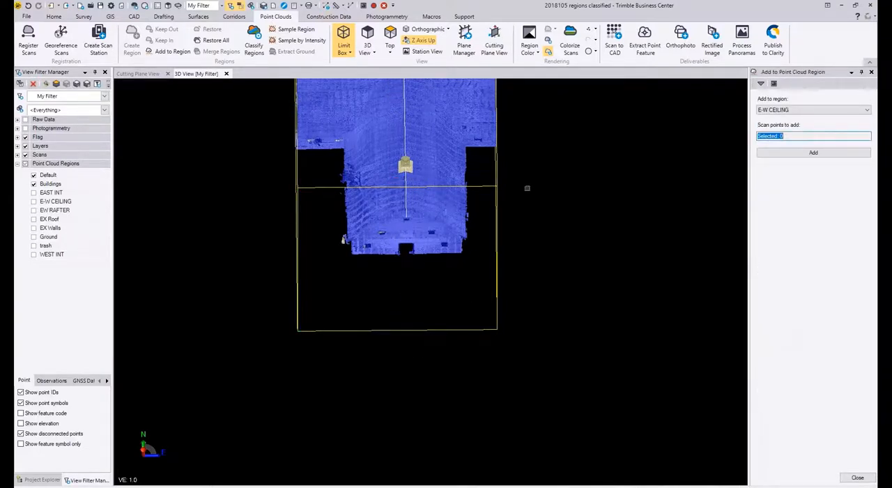
pyautogui.click(343, 36)
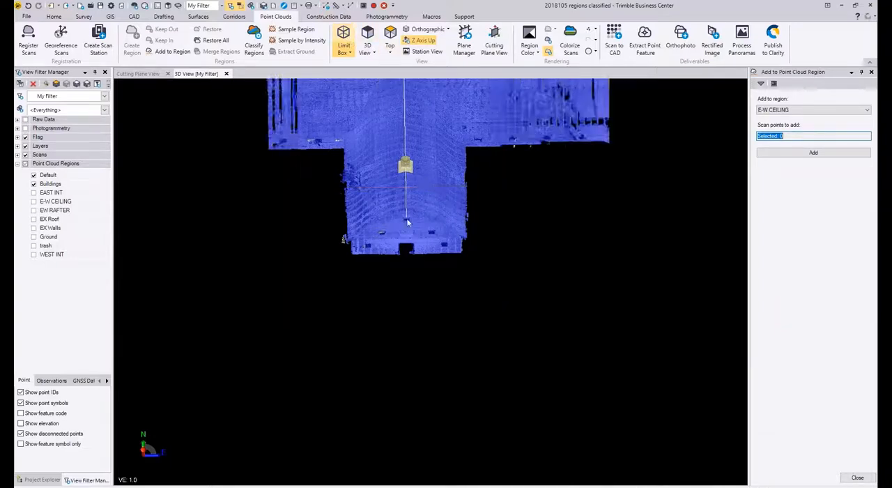
pyautogui.scroll(-3, 402, 237)
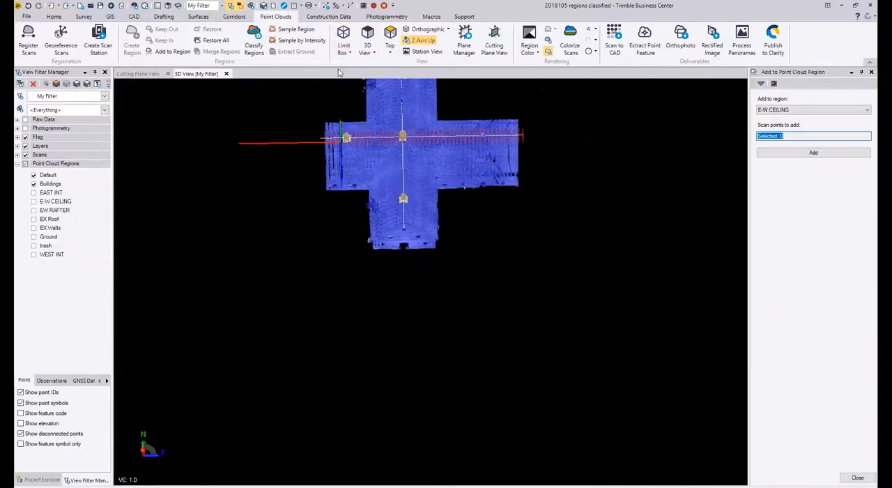
# Step: Activate a new limit box and reduce its width to about 79.5 to cut away the south gable wall
pyautogui.click(344, 36)
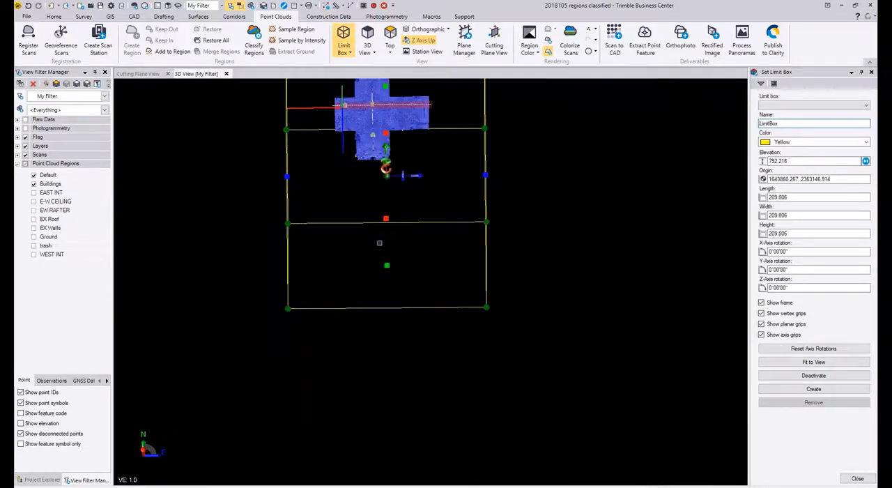
pyautogui.moveTo(385, 167); pyautogui.dragTo(385, 113)
pyautogui.scroll(8, 348, 125)
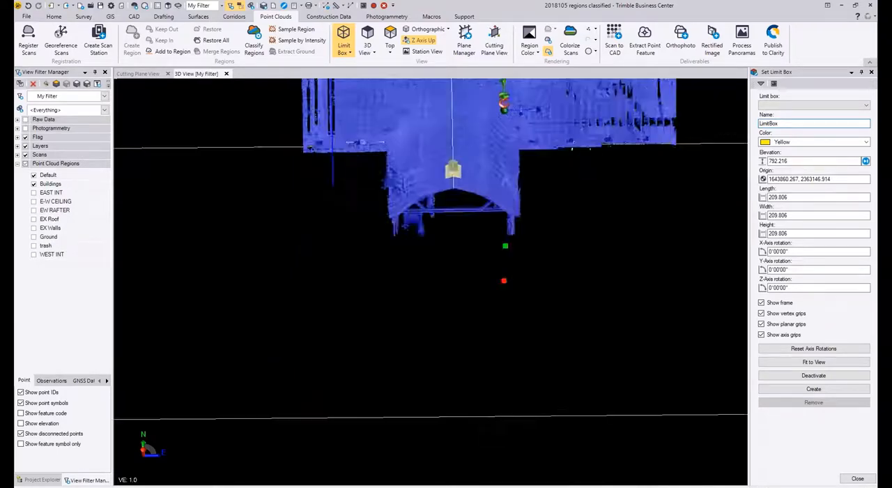
pyautogui.moveTo(402, 209); pyautogui.dragTo(453, 189, button='right')
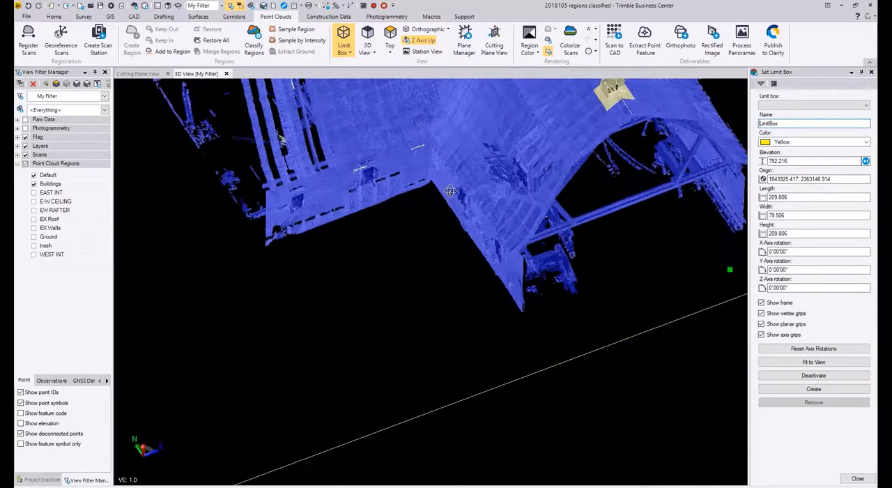
# Step: Reduce the limit box's width to about 16.3 to isolate a thin slice of the building
pyautogui.scroll(-5, 457, 188)
pyautogui.moveTo(515, 235); pyautogui.dragTo(627, 318, button='middle')
pyautogui.moveTo(404, 176); pyautogui.dragTo(503, 197, button='right')
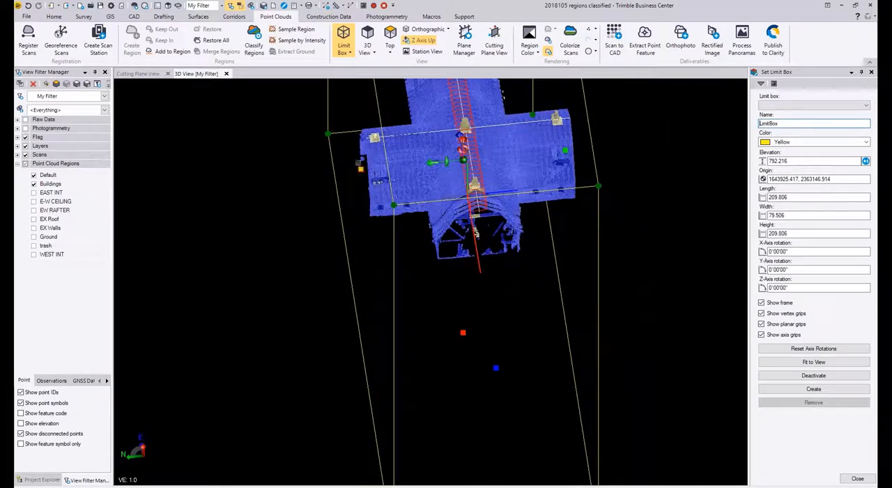
pyautogui.moveTo(361, 169); pyautogui.dragTo(524, 153)
# Step: Select the stray points outside the truss's upright wall and sloping roof edge with a closed polygon
pyautogui.moveTo(519, 165); pyautogui.dragTo(269, 98, button='right')
pyautogui.scroll(5, 503, 165)
pyautogui.click(249, 113)
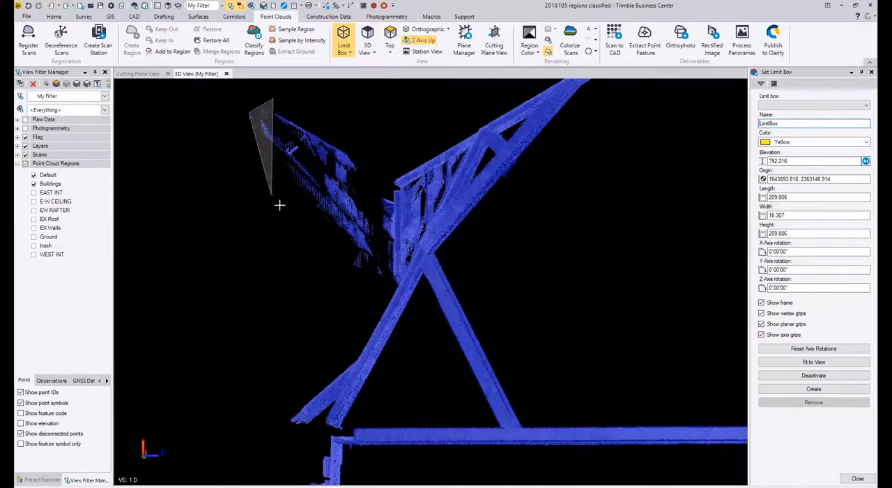
pyautogui.click(284, 212)
pyautogui.click(373, 286)
pyautogui.scroll(2, 395, 286)
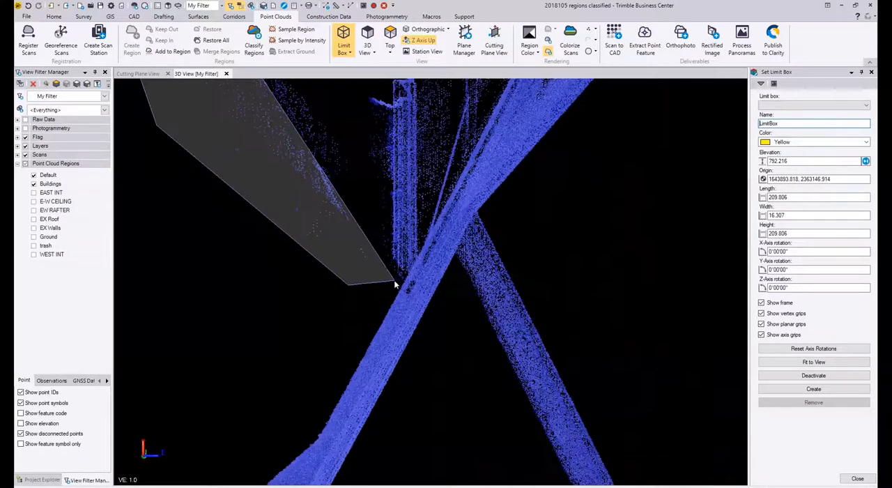
pyautogui.scroll(2, 394, 287)
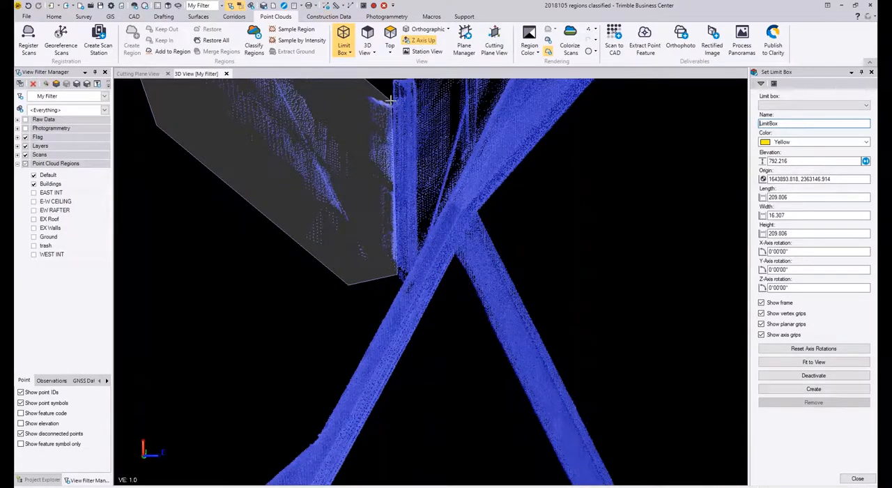
pyautogui.moveTo(381, 110); pyautogui.dragTo(380, 250, button='middle')
pyautogui.click(387, 182)
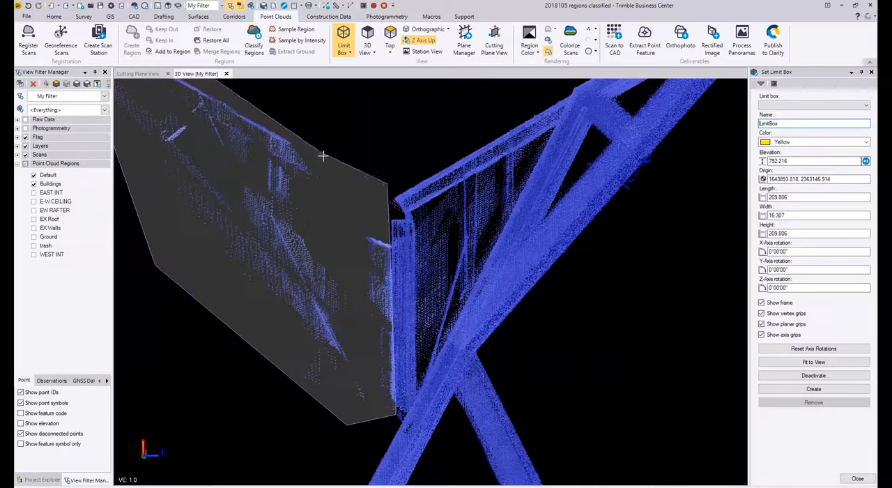
pyautogui.scroll(-3, 323, 156)
pyautogui.rightClick(298, 126)
pyautogui.click(308, 131)
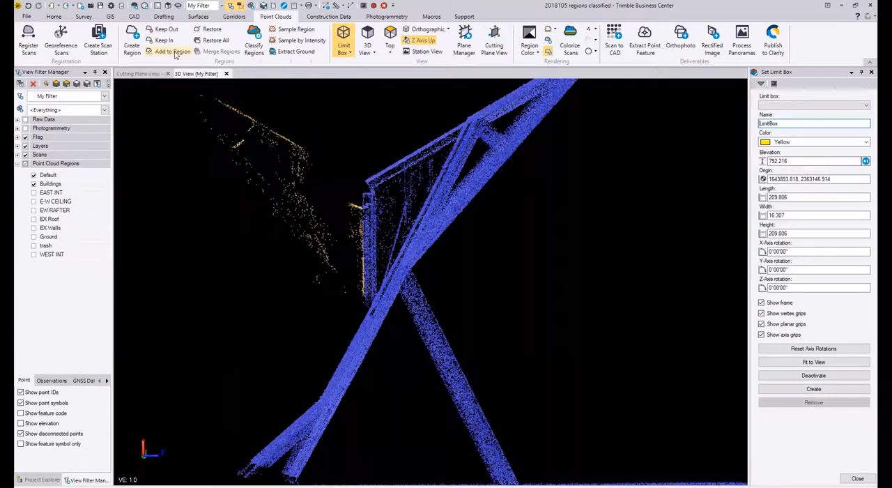
# Step: Add the selected stray points to the trash region
pyautogui.click(175, 53)
pyautogui.click(792, 113)
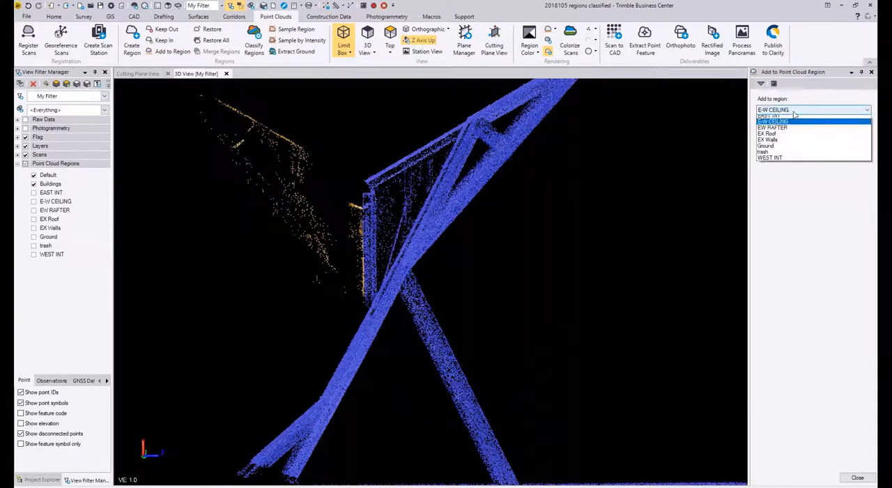
pyautogui.click(773, 167)
pyautogui.click(795, 156)
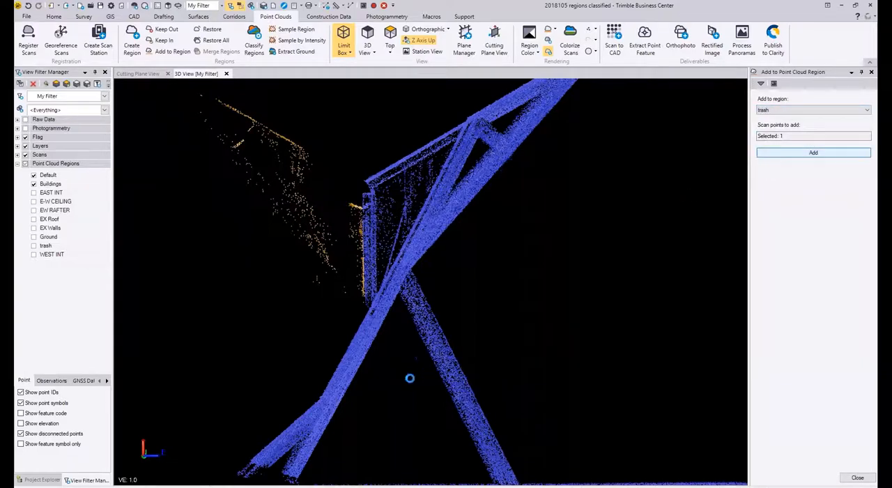
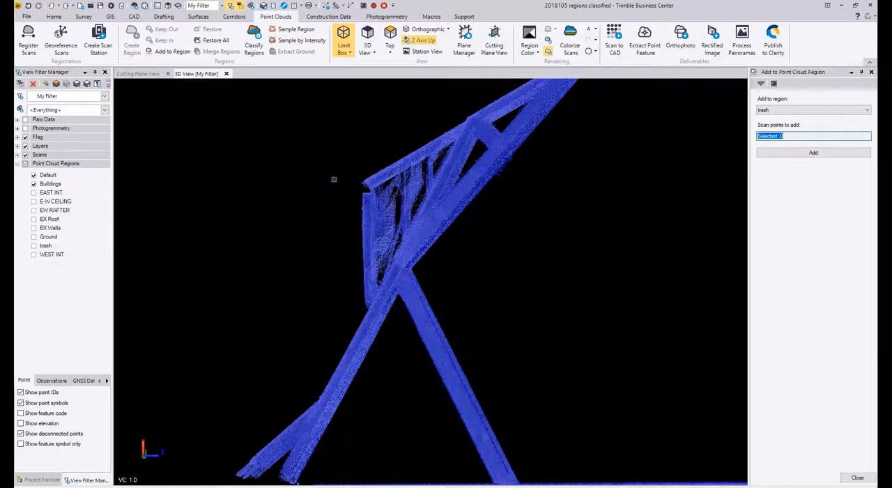
# Step: Examine the sliced building from the front, beneath its floor and at an oblique angle, including the trusses and interior equipment
pyautogui.scroll(-3, 393, 238)
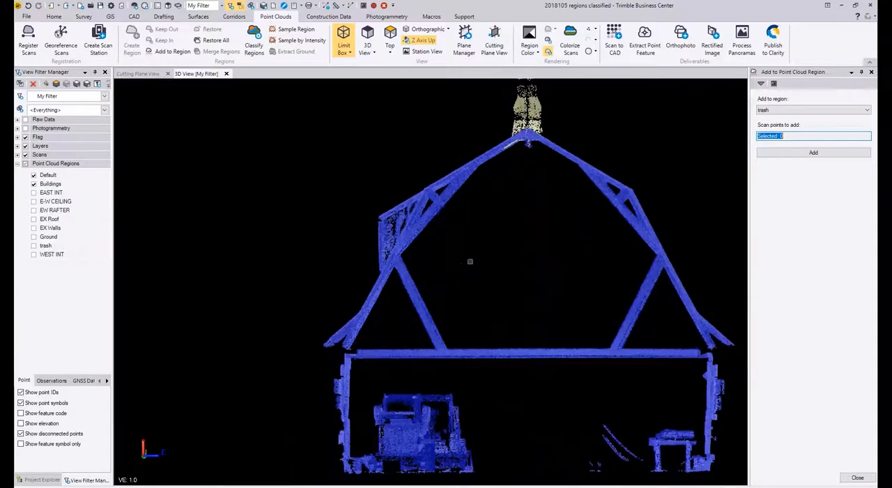
pyautogui.scroll(-4, 382, 271)
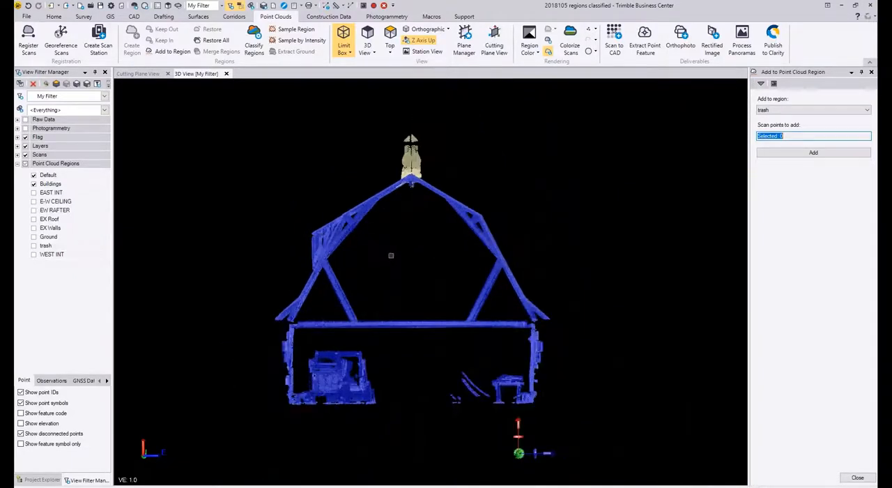
pyautogui.moveTo(384, 399); pyautogui.dragTo(329, 400, button='middle')
pyautogui.scroll(5, 356, 403)
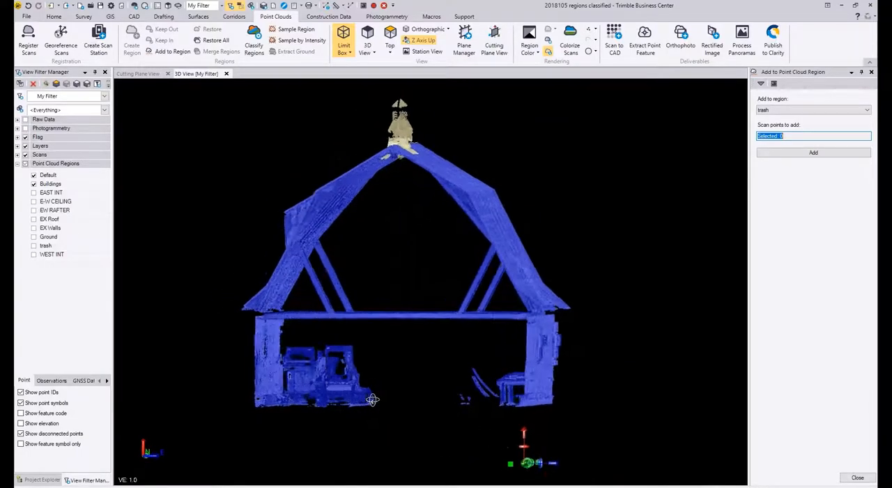
pyautogui.moveTo(328, 382); pyautogui.dragTo(338, 382, button='right')
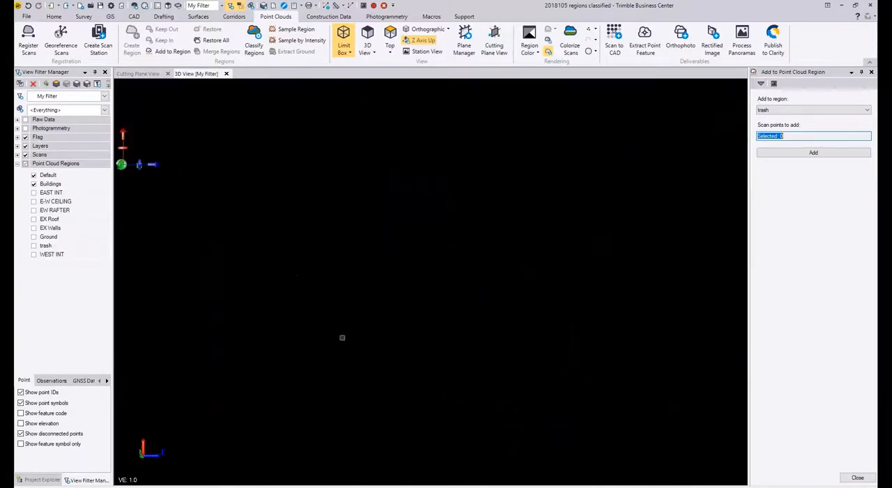
pyautogui.moveTo(345, 326); pyautogui.dragTo(621, 348, button='middle')
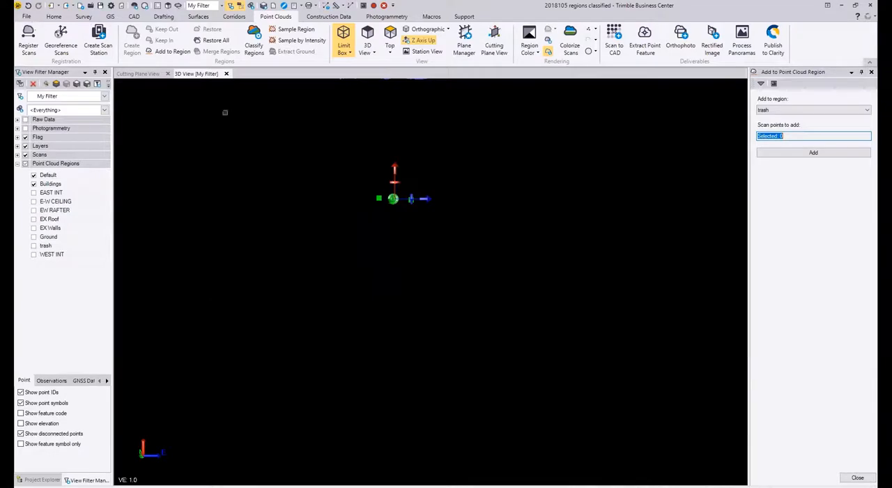
pyautogui.scroll(-1, 363, 177)
pyautogui.scroll(4, 384, 188)
pyautogui.scroll(5, 404, 216)
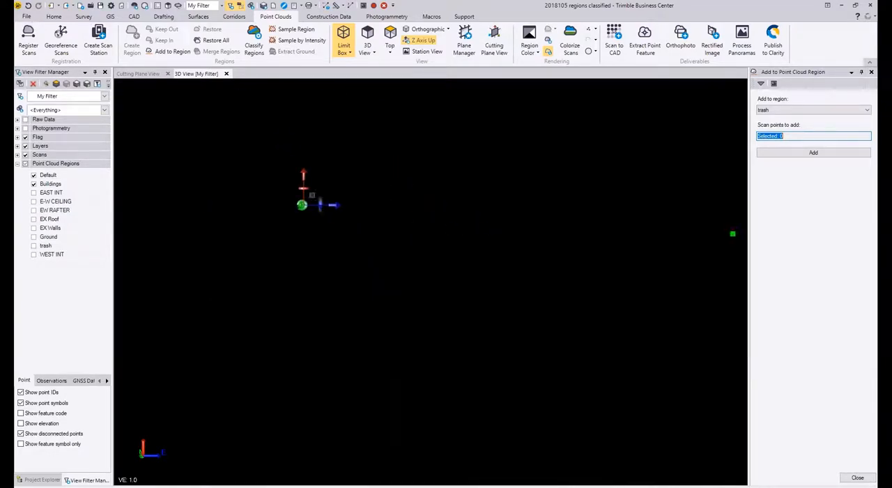
pyautogui.scroll(-4, 390, 278)
pyautogui.scroll(-5, 410, 320)
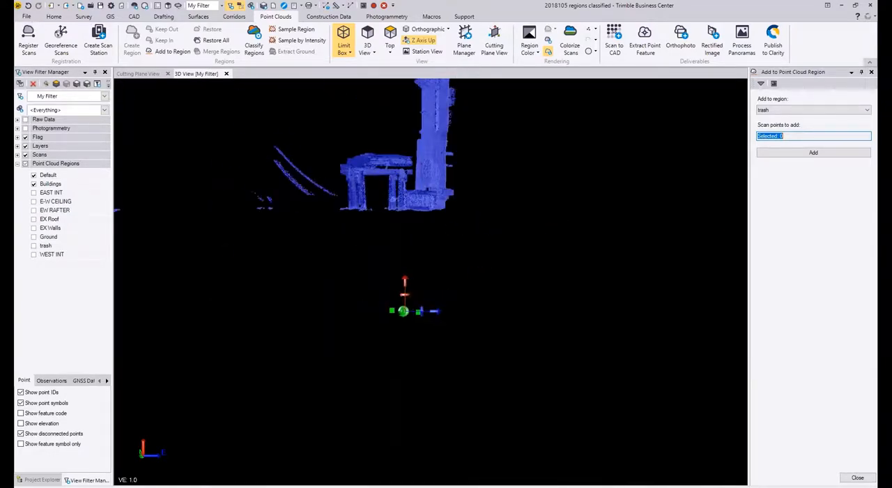
pyautogui.moveTo(436, 242); pyautogui.dragTo(508, 315, button='middle')
pyautogui.scroll(-2, 509, 314)
pyautogui.moveTo(341, 237)
pyautogui.mouseDown(button='right')
pyautogui.moveTo(355, 246)
pyautogui.moveTo(347, 249)
pyautogui.moveTo(344, 237)
pyautogui.moveTo(338, 245)
pyautogui.mouseUp(button='right')
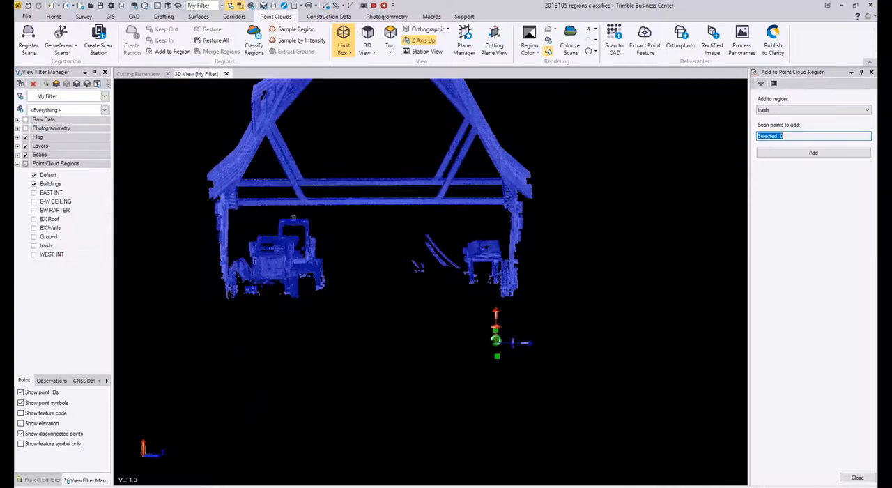
pyautogui.scroll(3, 293, 218)
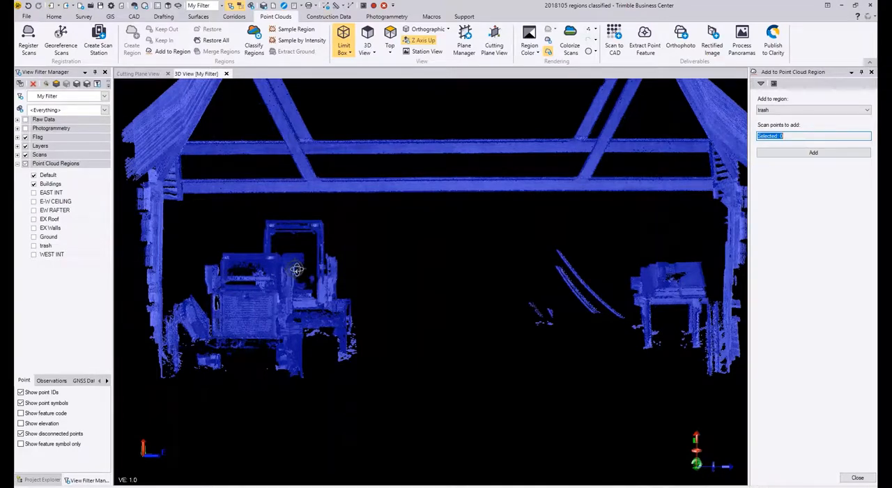
pyautogui.moveTo(300, 254); pyautogui.dragTo(373, 285, button='middle')
pyautogui.scroll(-8, 374, 284)
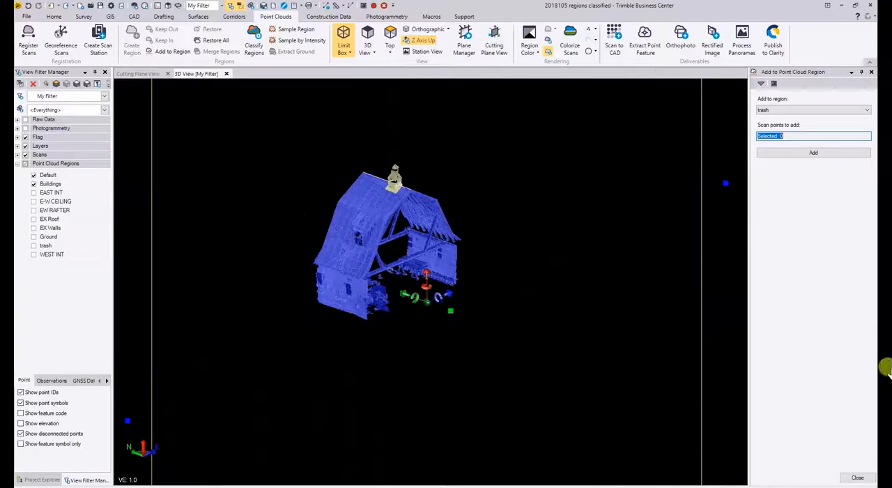
pyautogui.scroll(2, 373, 284)
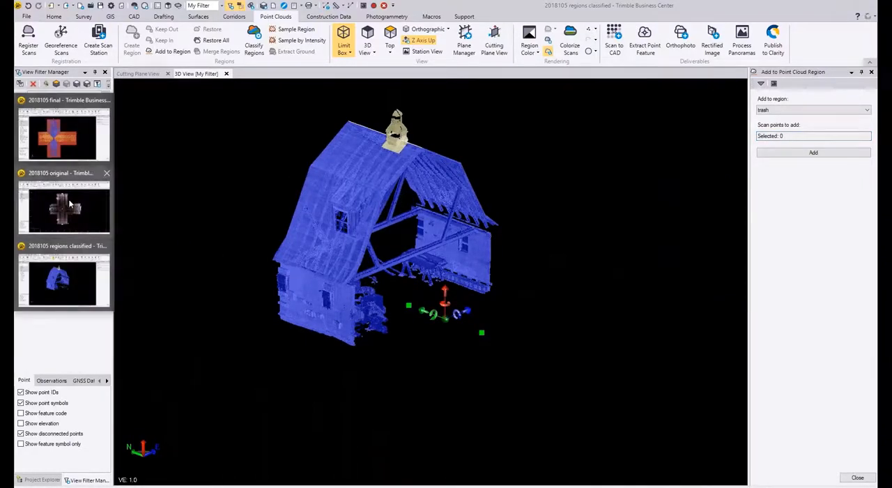
# Step: Switch to the 2018105 final project and view its classified cross-shaped building from an oblique angle
pyautogui.click(80, 154)
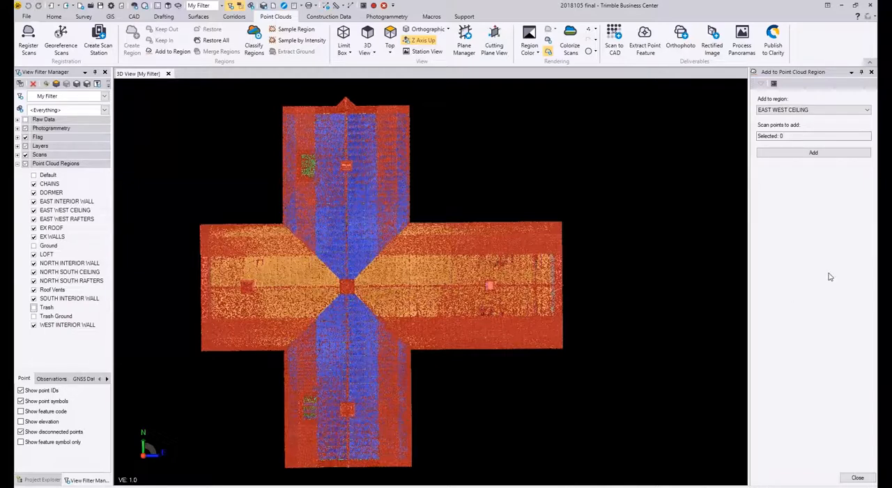
pyautogui.moveTo(492, 207)
pyautogui.mouseDown(button='middle')
pyautogui.moveTo(478, 185)
pyautogui.moveTo(483, 152)
pyautogui.mouseUp(button='middle')
pyautogui.moveTo(484, 243); pyautogui.dragTo(295, 161, button='middle')
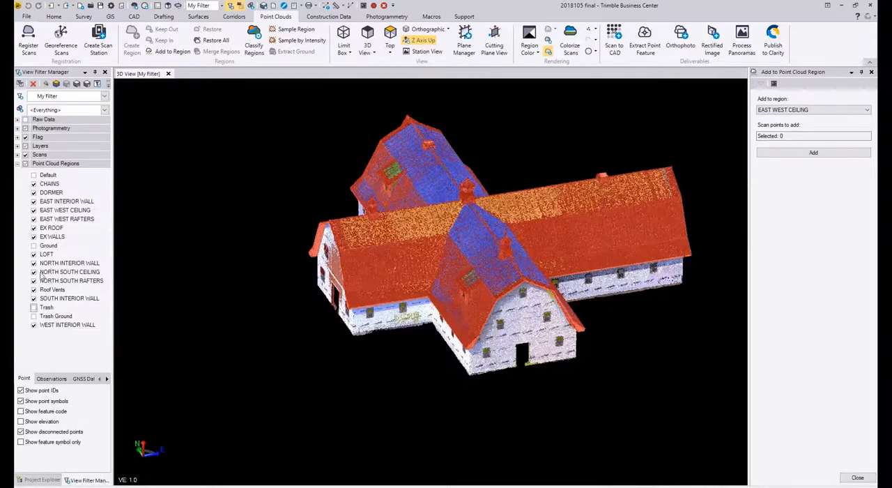
# Step: Hide the EX WALLS, EX ROOF, EAST WEST CEILING and NORTH SOUTH CEILING regions to expose the rafters
pyautogui.click(34, 237)
pyautogui.click(34, 228)
pyautogui.click(33, 211)
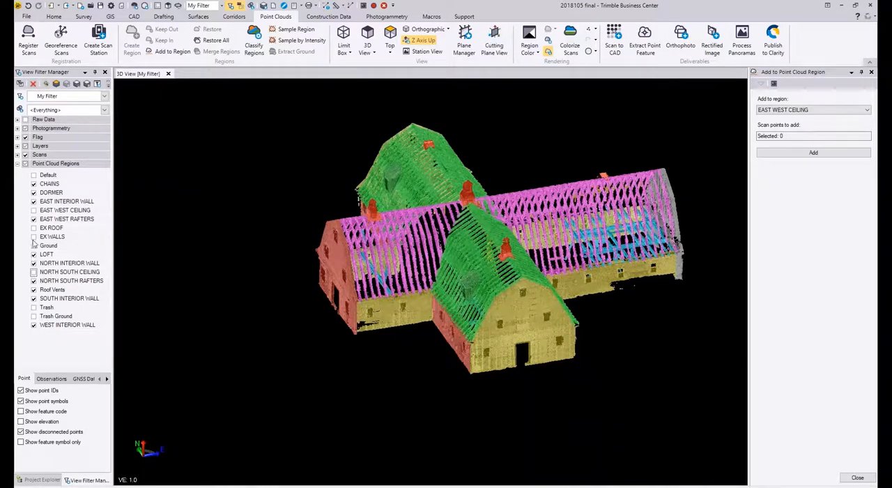
# Step: Hide the LOFT, DORMER and Roof Vents regions
pyautogui.click(33, 256)
pyautogui.click(33, 193)
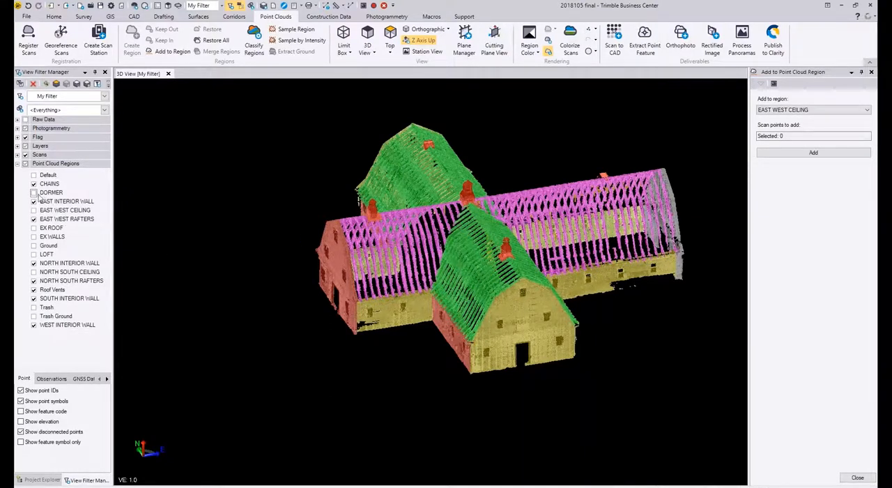
pyautogui.click(34, 290)
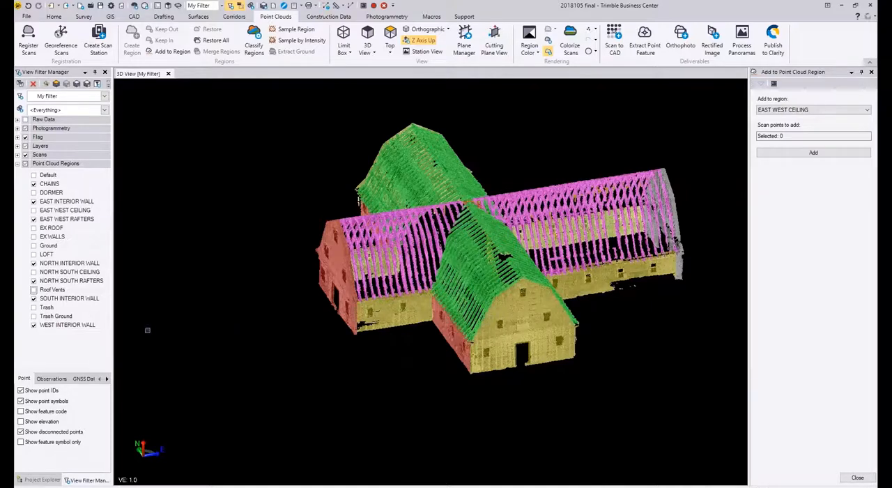
# Step: Hide the WEST, SOUTH and NORTH INTERIOR WALL regions and inspect the remaining rafters from the opposite side
pyautogui.click(33, 325)
pyautogui.click(33, 299)
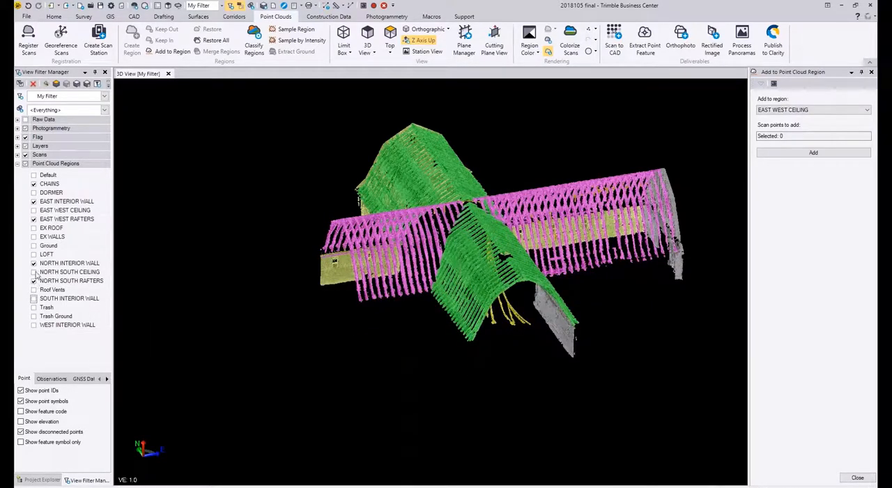
pyautogui.click(33, 266)
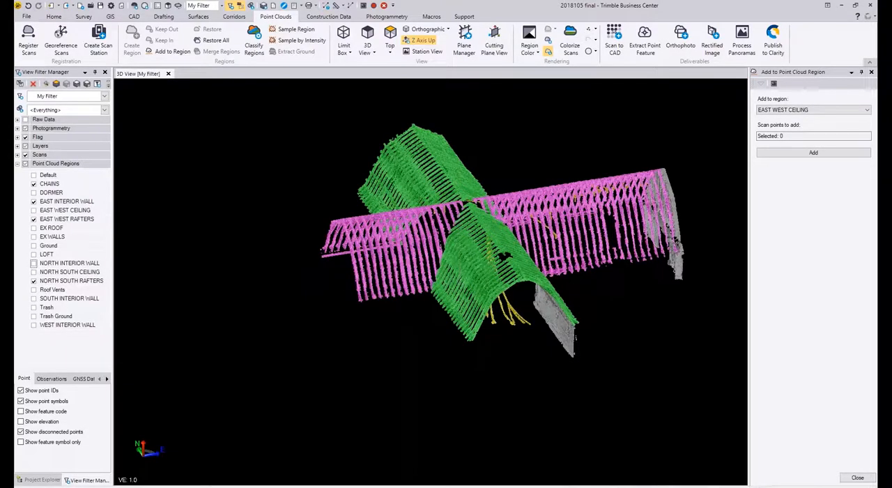
pyautogui.moveTo(453, 283); pyautogui.dragTo(232, 249, button='right')
pyautogui.scroll(-3, 372, 248)
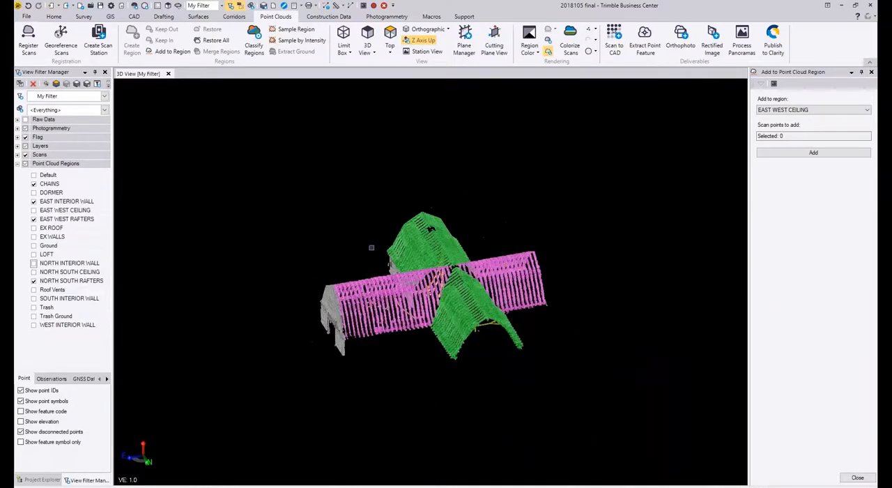
pyautogui.moveTo(419, 279); pyautogui.dragTo(409, 282, button='right')
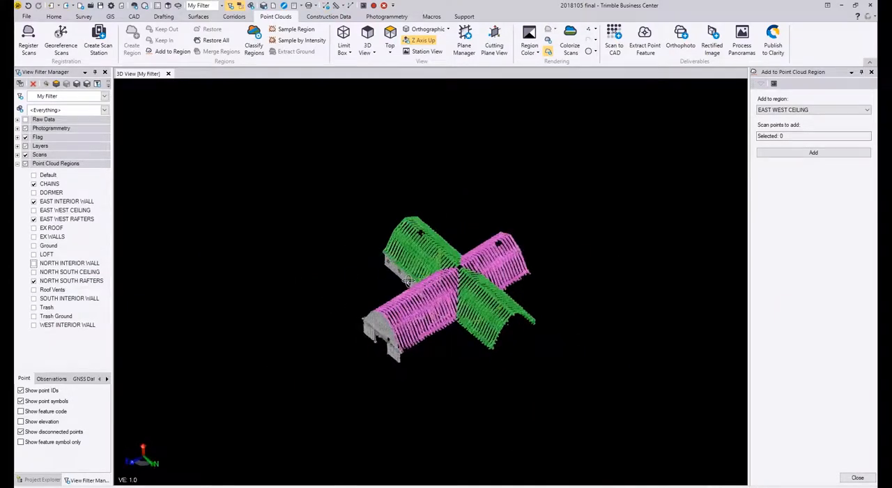
# Step: Look through the named point cloud regions from CHAINS down to NORTH INTERIOR WALL
pyautogui.click(55, 185)
pyautogui.click(56, 193)
pyautogui.click(58, 203)
pyautogui.click(59, 212)
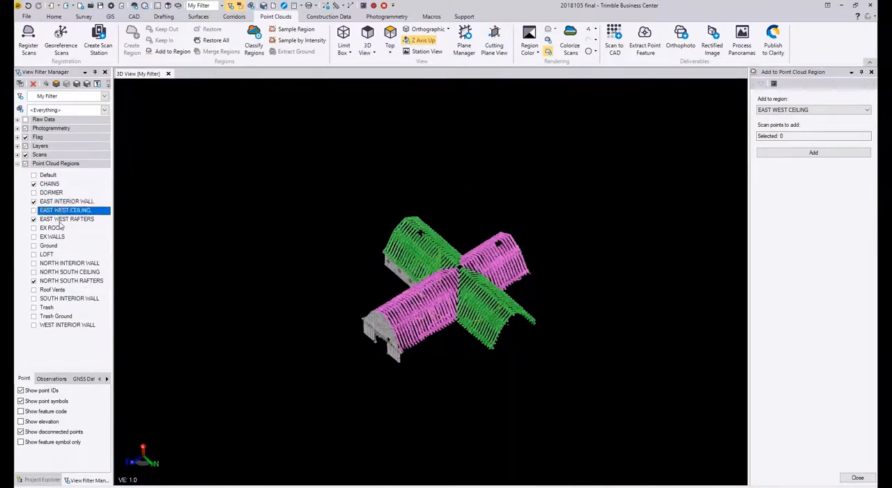
pyautogui.click(59, 221)
pyautogui.click(57, 228)
pyautogui.click(55, 238)
pyautogui.click(53, 247)
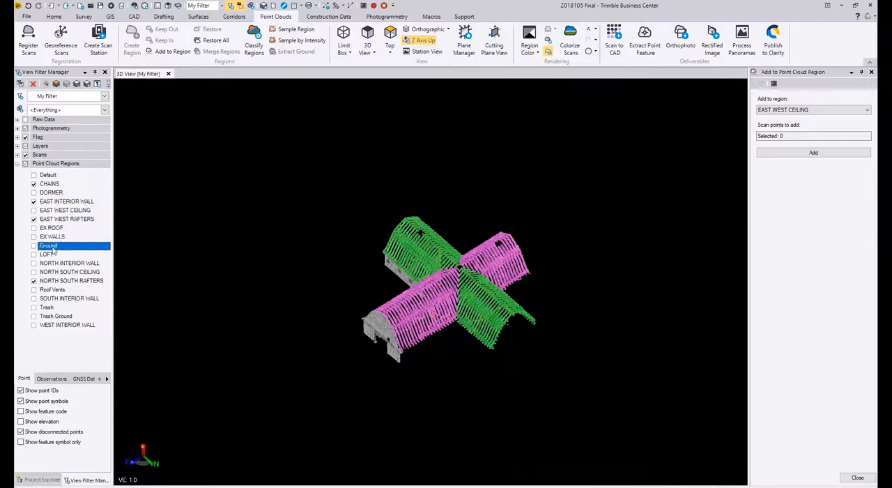
pyautogui.click(53, 254)
pyautogui.click(53, 263)
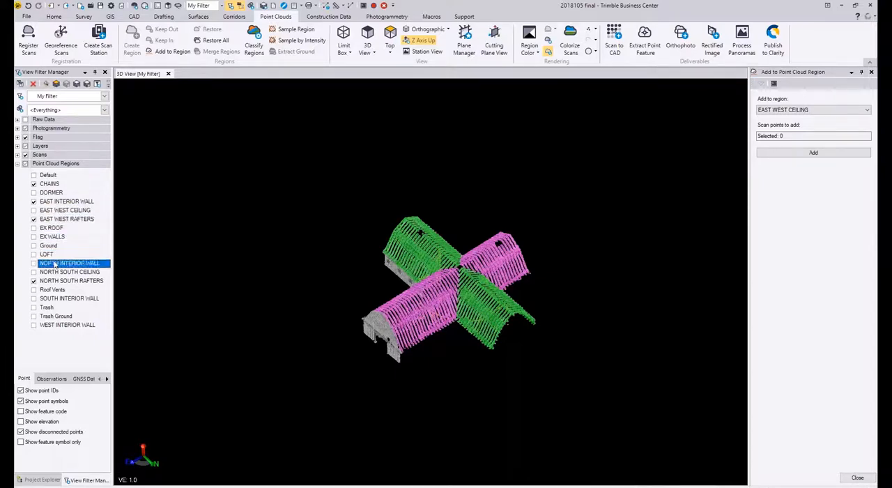
# Step: Hide all point cloud regions and display only the Ground region
pyautogui.click(34, 192)
pyautogui.click(25, 163)
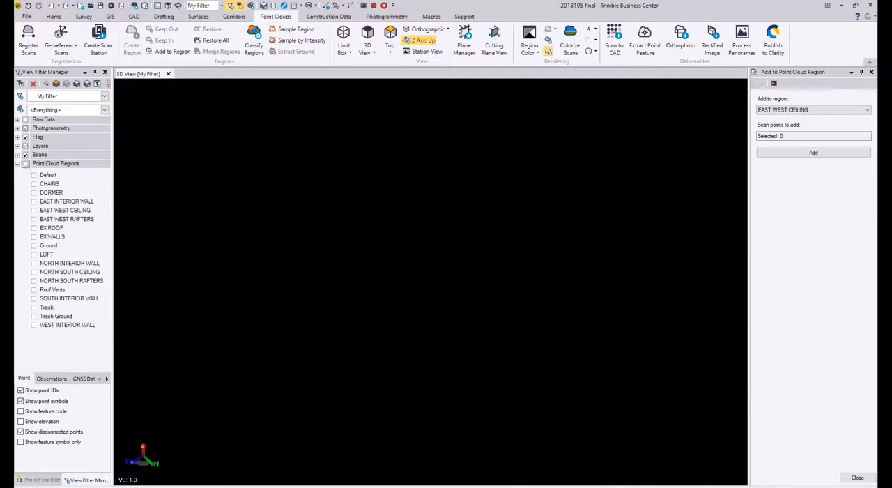
pyautogui.click(35, 174)
pyautogui.click(34, 245)
pyautogui.moveTo(432, 279); pyautogui.dragTo(434, 277, button='middle')
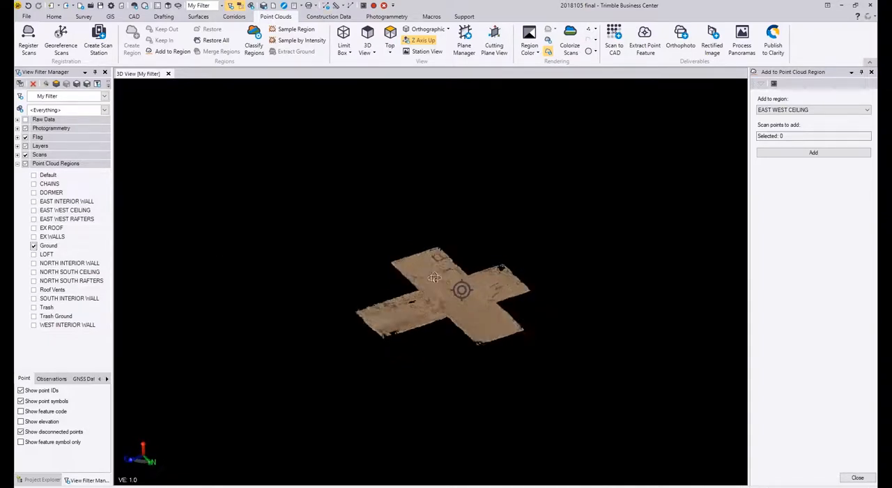
# Step: Hide the Ground region and display only the CHAINS region
pyautogui.click(34, 246)
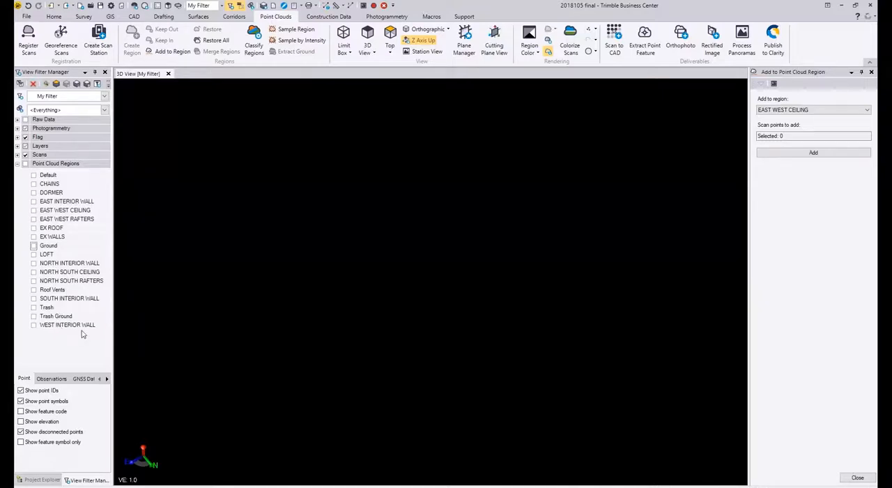
pyautogui.click(33, 184)
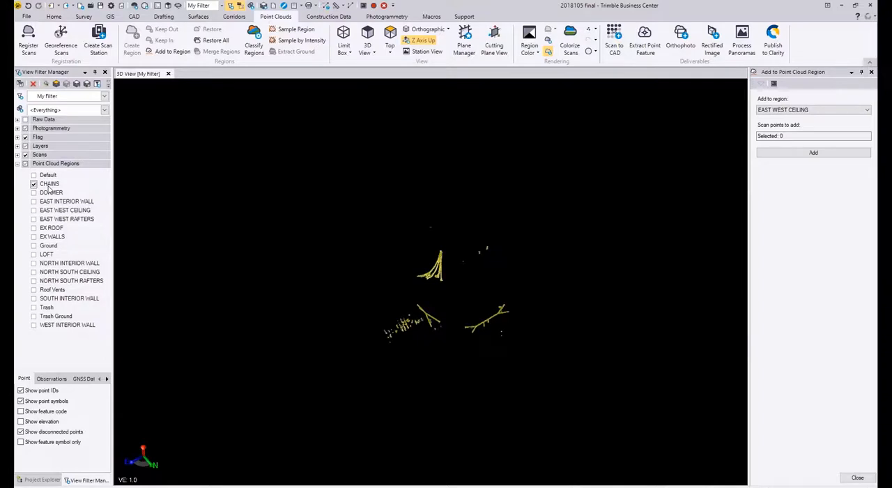
pyautogui.click(49, 184)
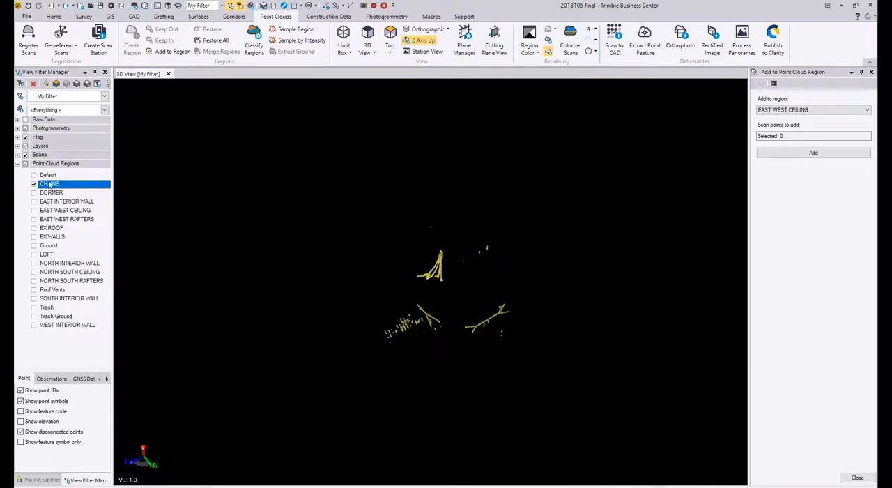
# Step: Select all the displayed chain points with a four-sided polygon drawn around them
pyautogui.click(212, 159)
pyautogui.click(541, 221)
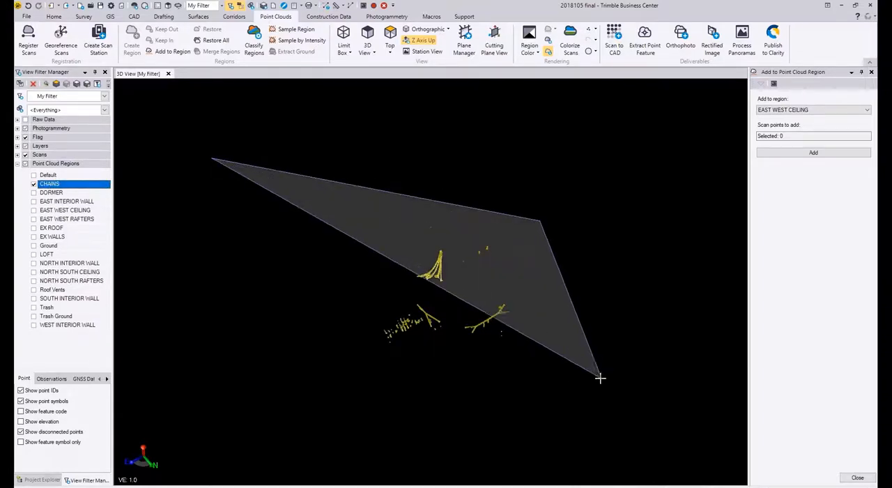
pyautogui.click(564, 382)
pyautogui.rightClick(354, 379)
pyautogui.click(373, 384)
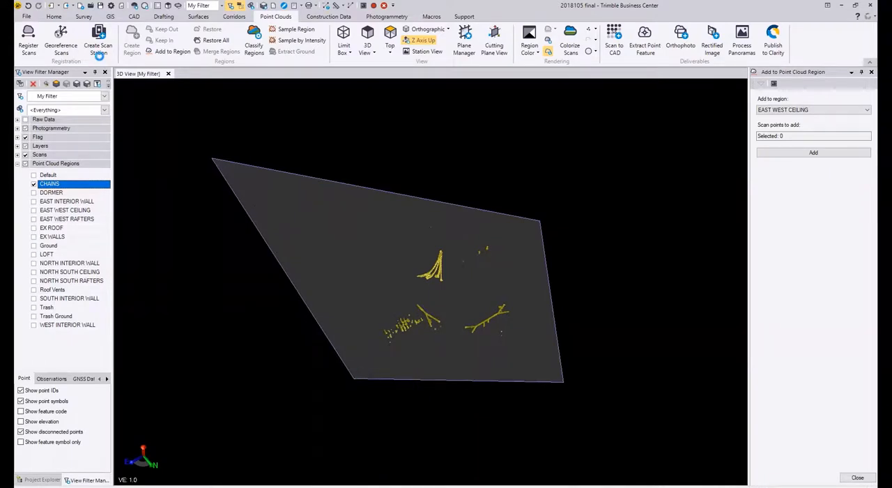
# Step: Open the export settings for the selected chain points and choose the RCP exporter among the point cloud formats
pyautogui.click(54, 16)
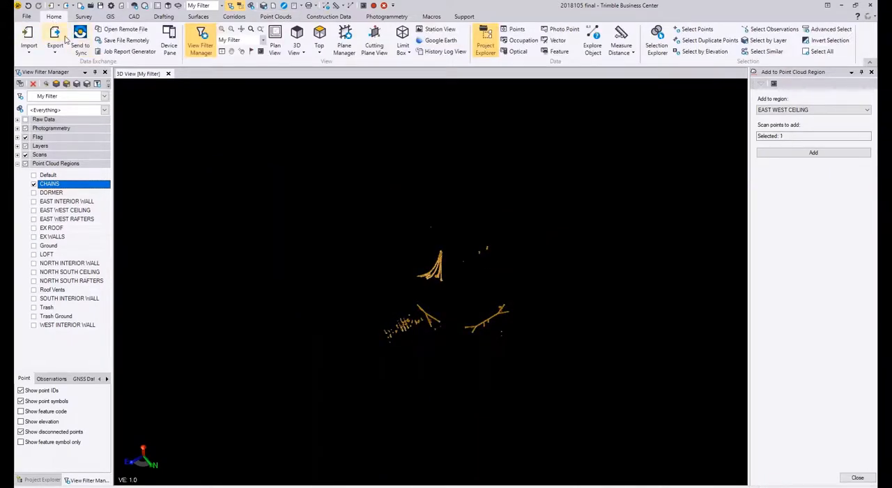
pyautogui.click(60, 40)
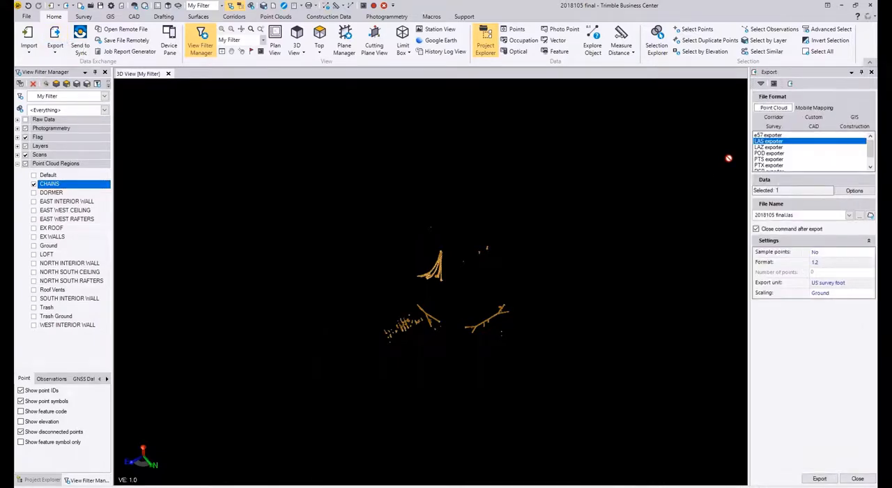
pyautogui.click(778, 165)
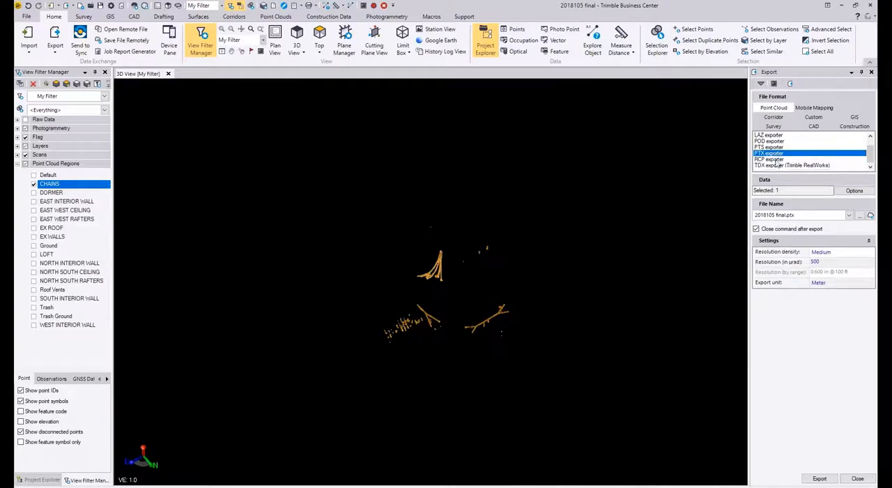
pyautogui.click(778, 165)
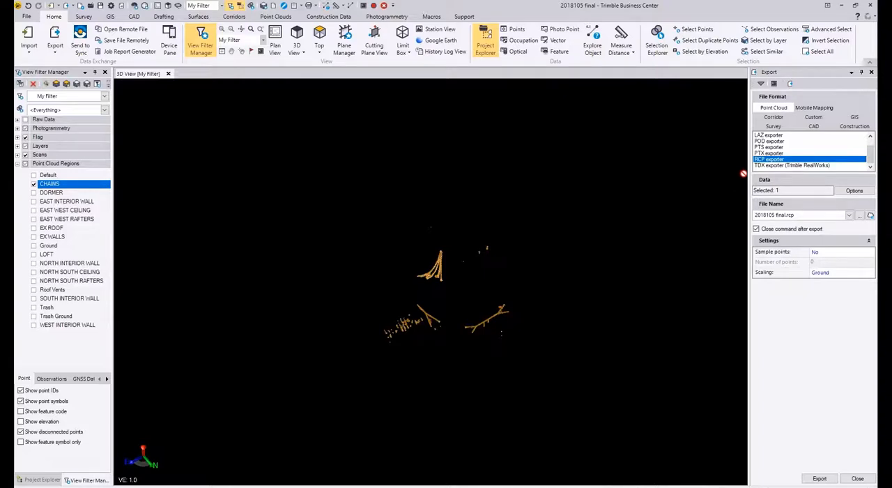
pyautogui.scroll(2, 777, 169)
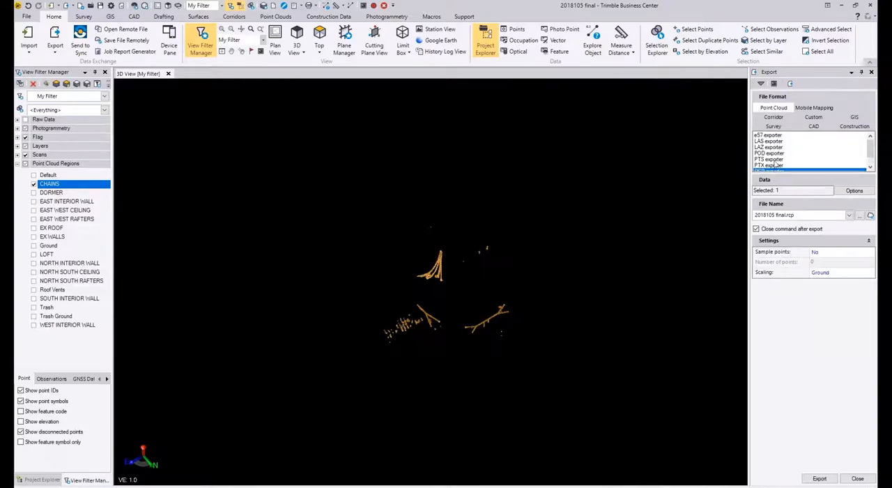
# Step: Export the selected chain points with the LAS exporter as 2018105 CHAINS.las in the 2018105 final folder, and close the remaining region command
pyautogui.click(780, 136)
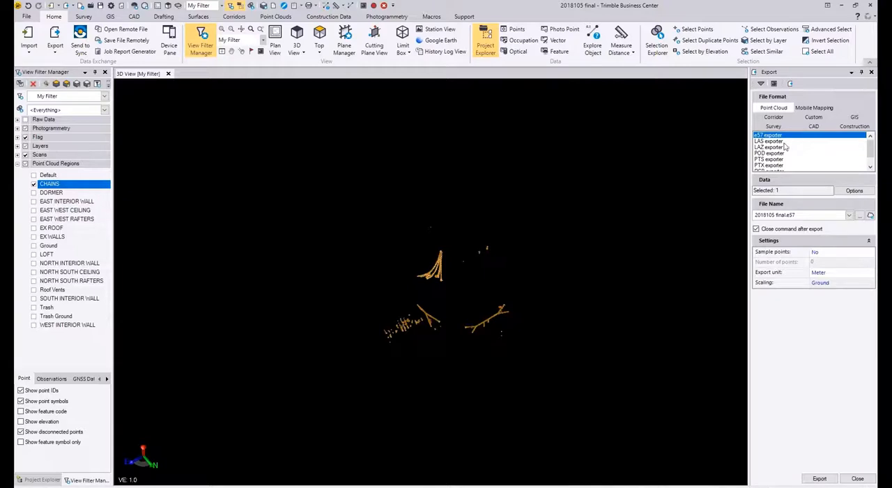
pyautogui.click(782, 141)
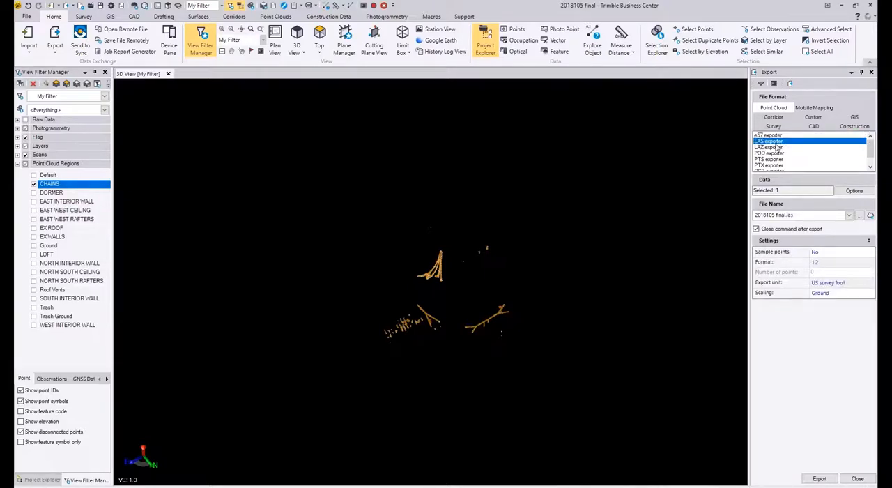
pyautogui.click(795, 190)
pyautogui.click(798, 215)
pyautogui.click(800, 190)
pyautogui.click(788, 215)
pyautogui.write('Ch')
pyautogui.click(860, 217)
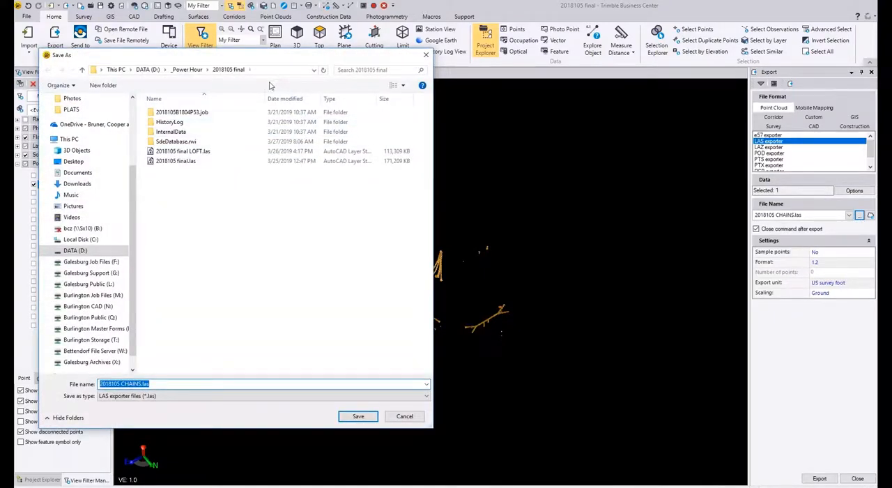
pyautogui.click(366, 418)
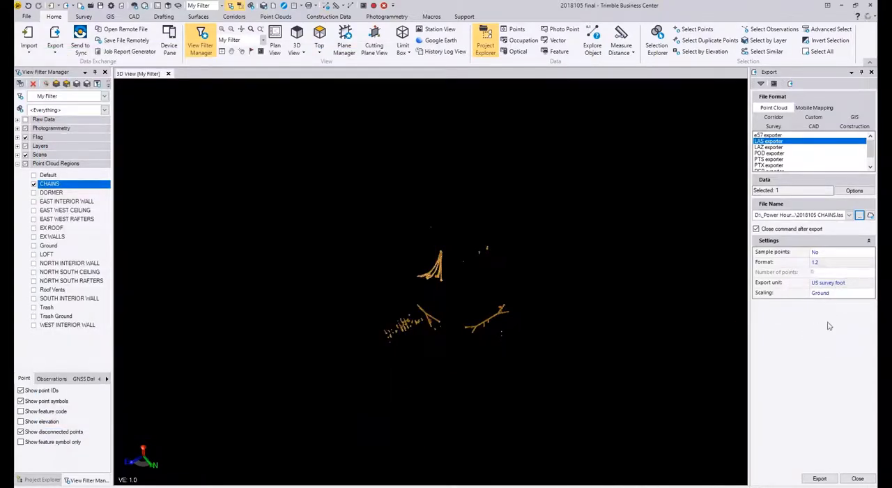
pyautogui.click(820, 479)
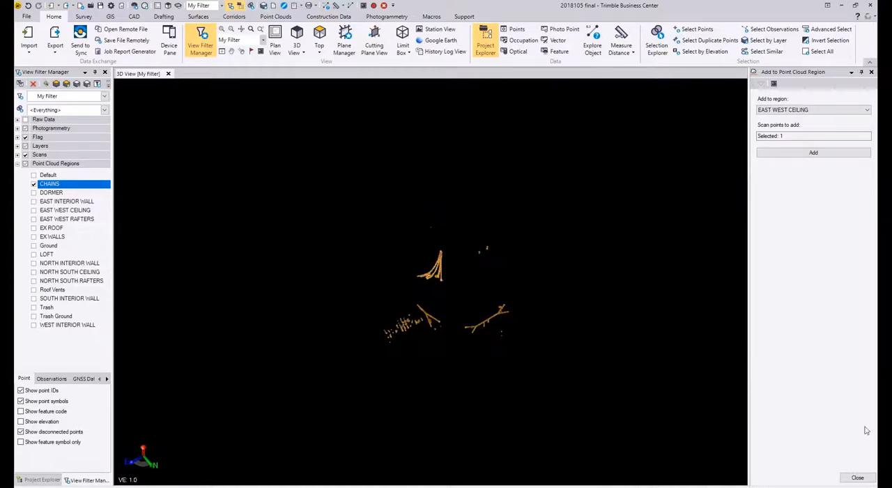
pyautogui.click(857, 477)
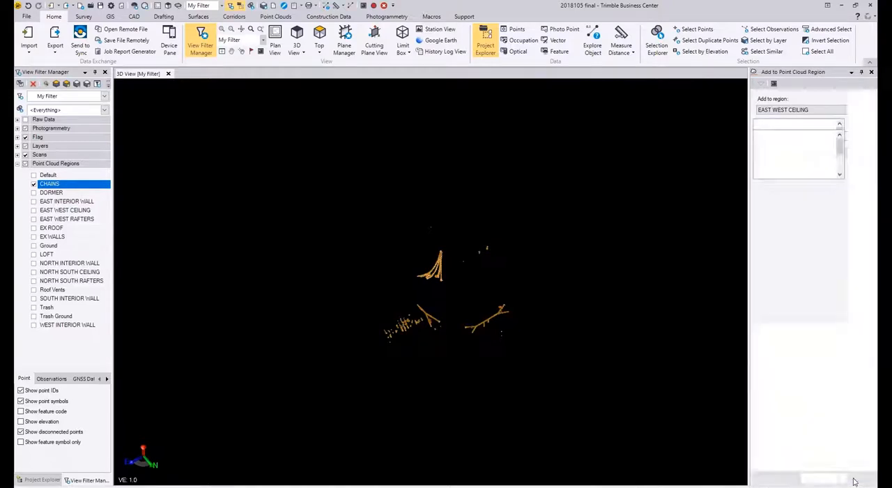
# Step: Hide the CHAINS region and display only the EAST WEST CEILING region
pyautogui.click(33, 184)
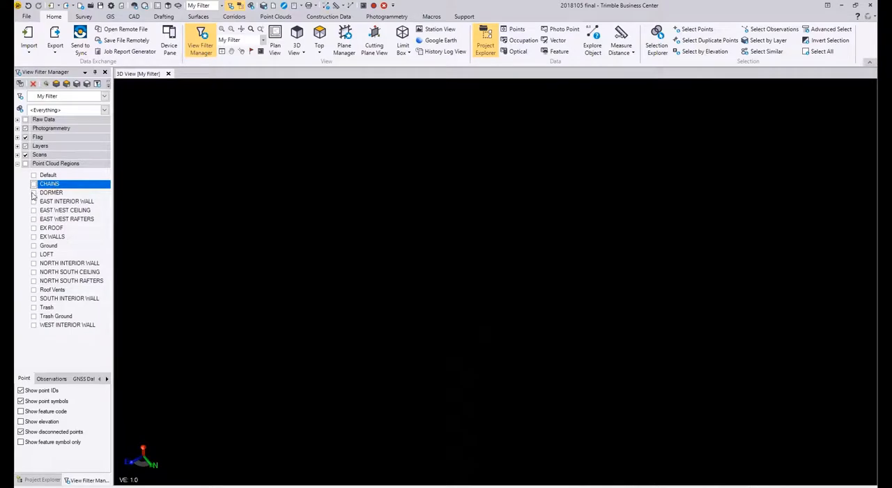
pyautogui.click(33, 201)
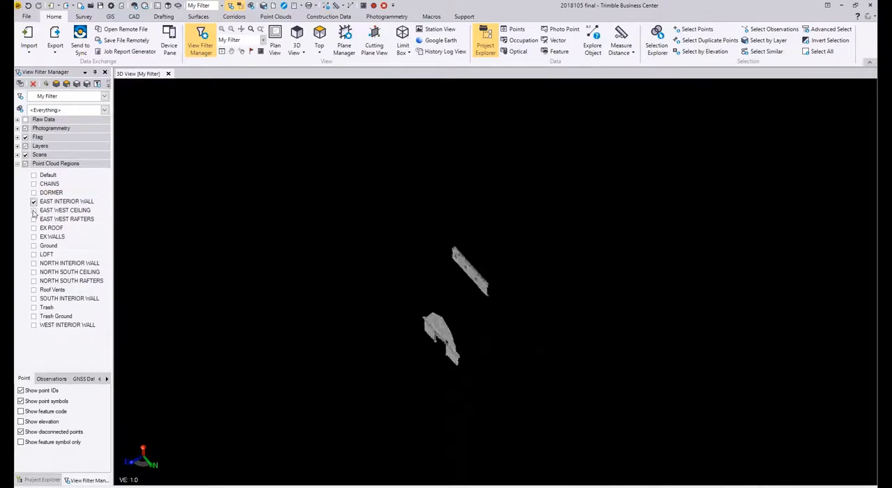
pyautogui.click(33, 210)
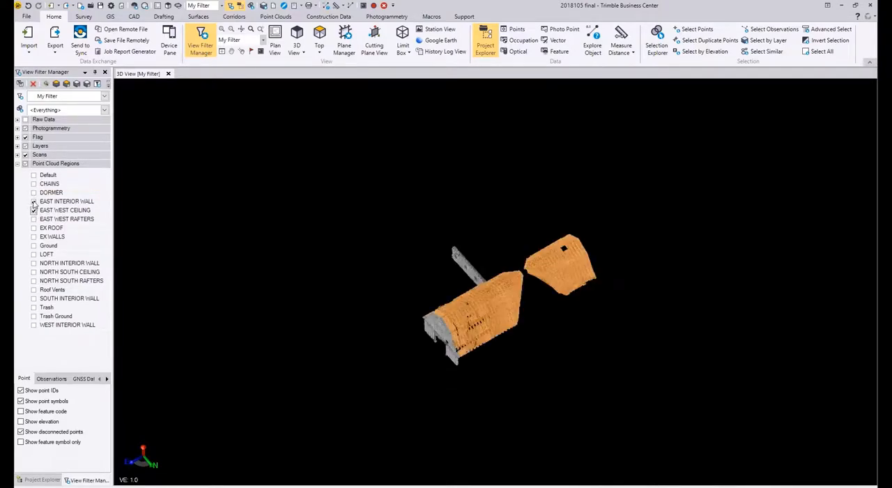
pyautogui.click(34, 202)
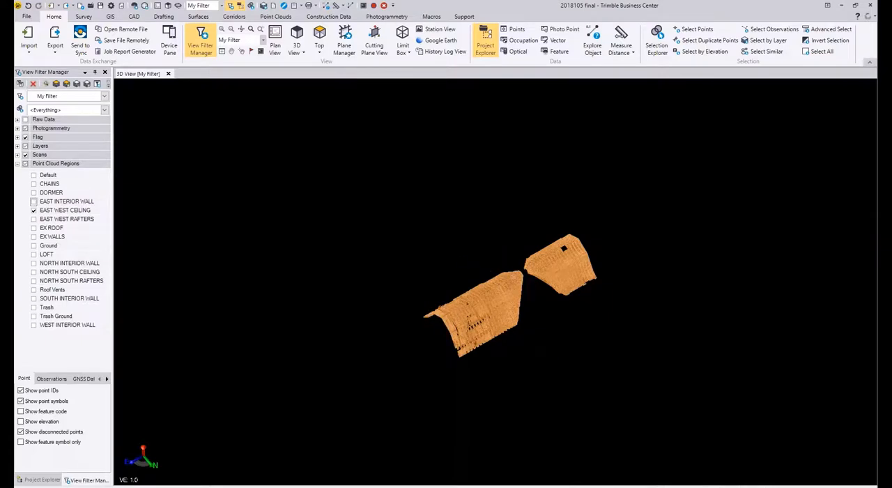
pyautogui.moveTo(518, 280)
pyautogui.mouseDown(button='right')
pyautogui.moveTo(496, 290)
pyautogui.moveTo(580, 309)
pyautogui.mouseUp(button='right')
pyautogui.scroll(-3, 493, 209)
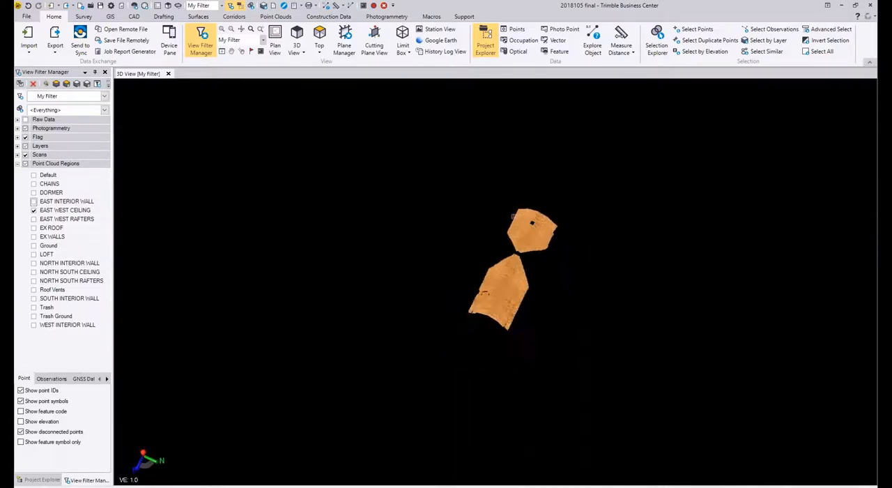
# Step: Open the point cloud export settings and select all the displayed east-west ceiling points
pyautogui.click(55, 41)
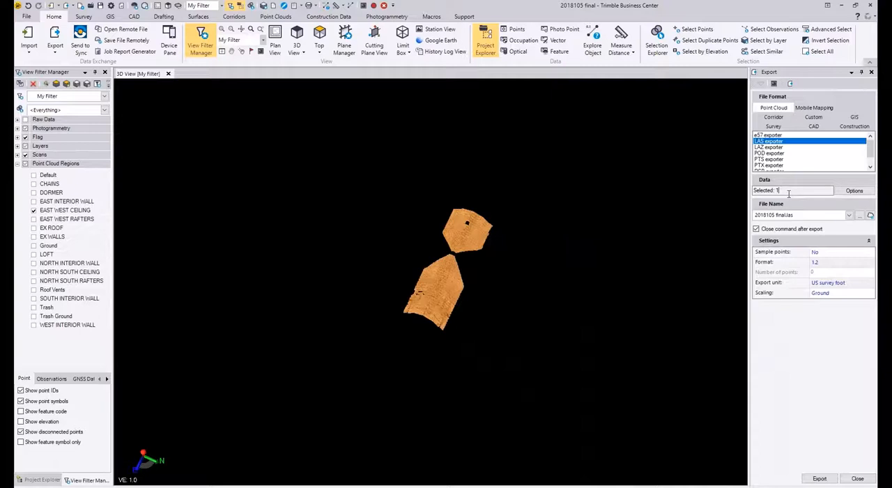
pyautogui.click(512, 237)
pyautogui.moveTo(550, 182); pyautogui.dragTo(442, 323)
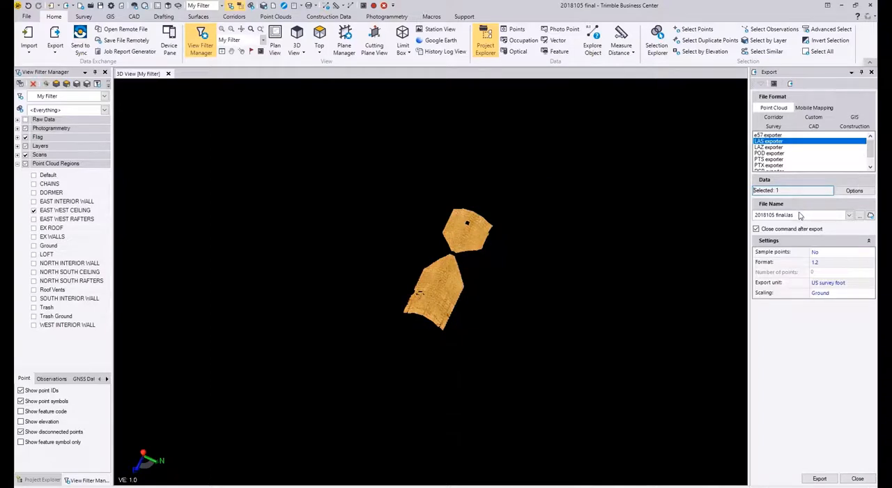
# Step: Name the LAS file 2018105 EW CEILING and export the selected ceiling points
pyautogui.click(776, 215)
pyautogui.press('BackSpace')
pyautogui.press('BackSpace')
pyautogui.press('BackSpace')
pyautogui.press('BackSpace')
pyautogui.press('BackSpace')
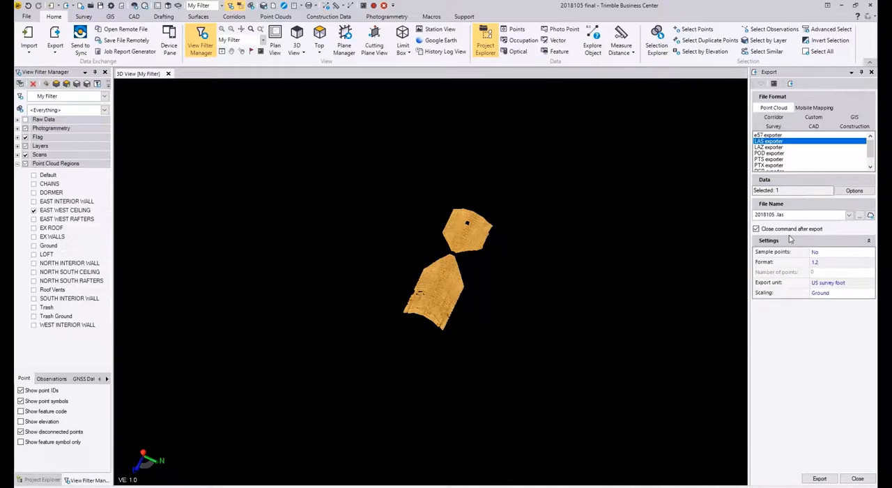
pyautogui.write('EW CEILING')
pyautogui.click(820, 478)
# Step: Check the size of the exported 2018105 EW CEILING.las in the 2018105 final folder, and leave without saving
pyautogui.click(862, 216)
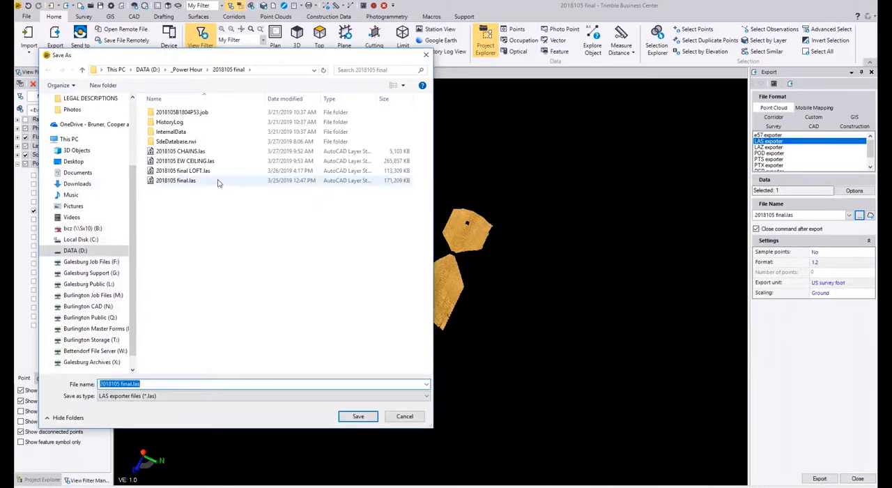
pyautogui.click(186, 162)
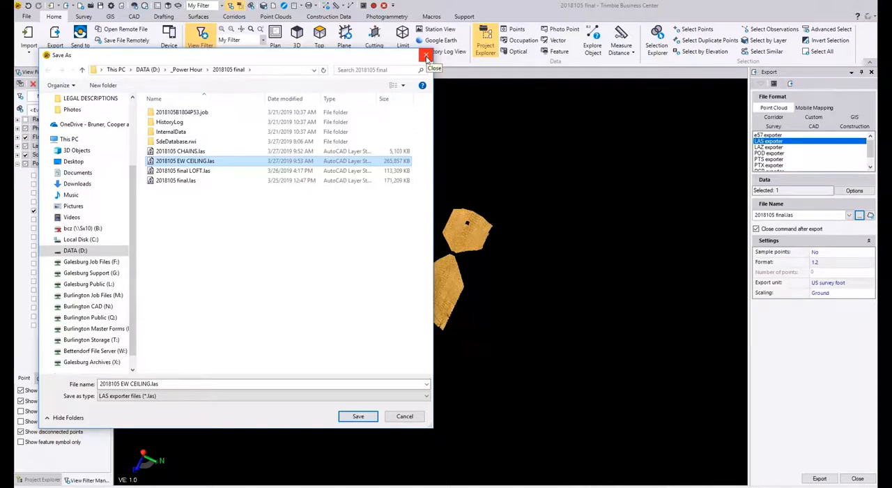
pyautogui.click(427, 56)
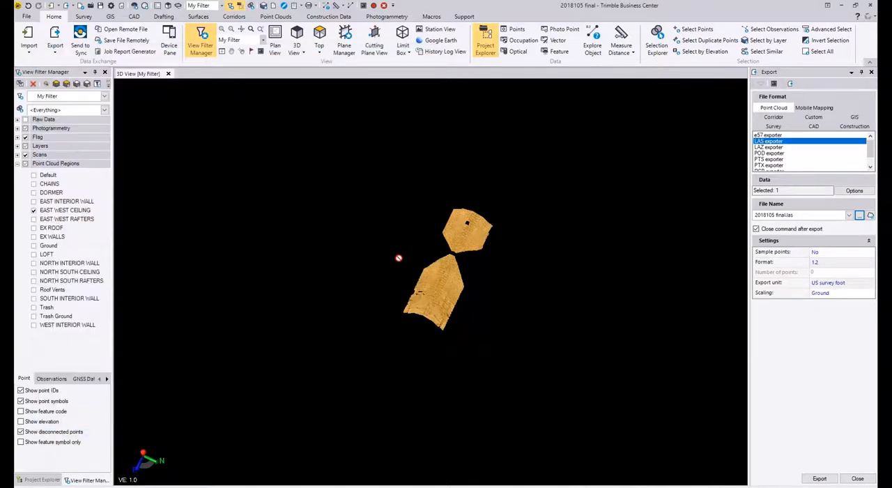
# Step: Hide all point cloud regions and collapse the region list
pyautogui.scroll(-1, 395, 255)
pyautogui.moveTo(397, 257)
pyautogui.mouseDown(button='middle')
pyautogui.moveTo(377, 251)
pyautogui.moveTo(391, 247)
pyautogui.mouseUp(button='middle')
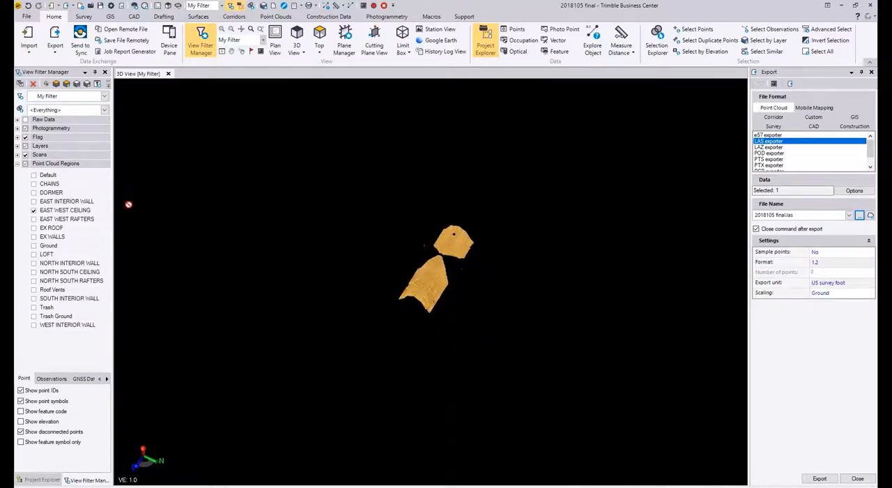
pyautogui.click(25, 164)
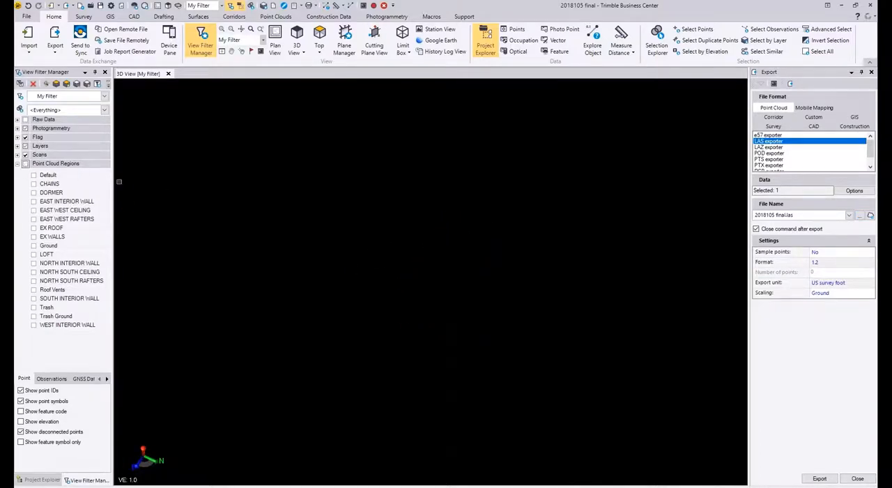
pyautogui.click(25, 164)
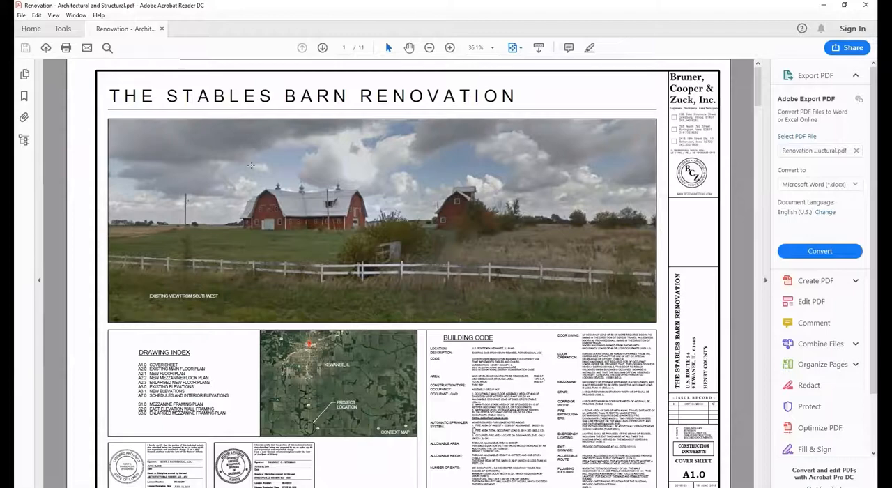
# Step: Switch to the barn renovation PDF in Acrobat Reader and examine the cover sheet and the floor plans on sheets A2.0 to A2.3
pyautogui.scroll(-2, 395, 193)
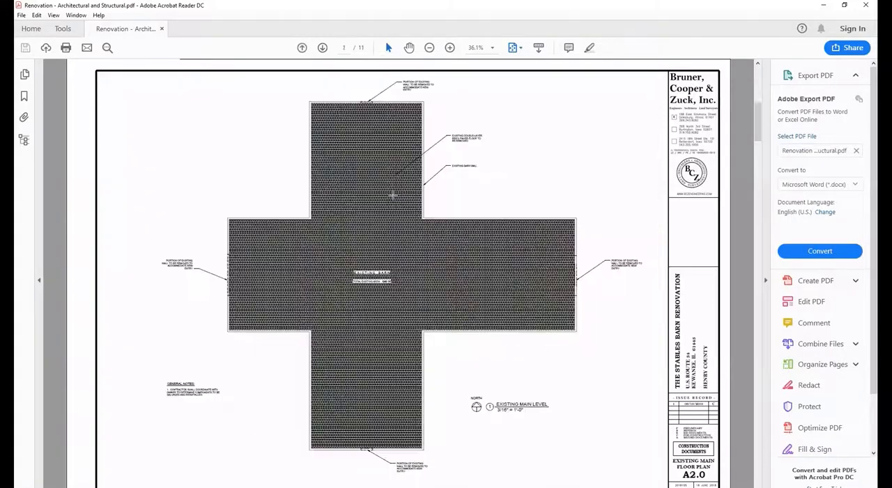
pyautogui.scroll(2, 394, 193)
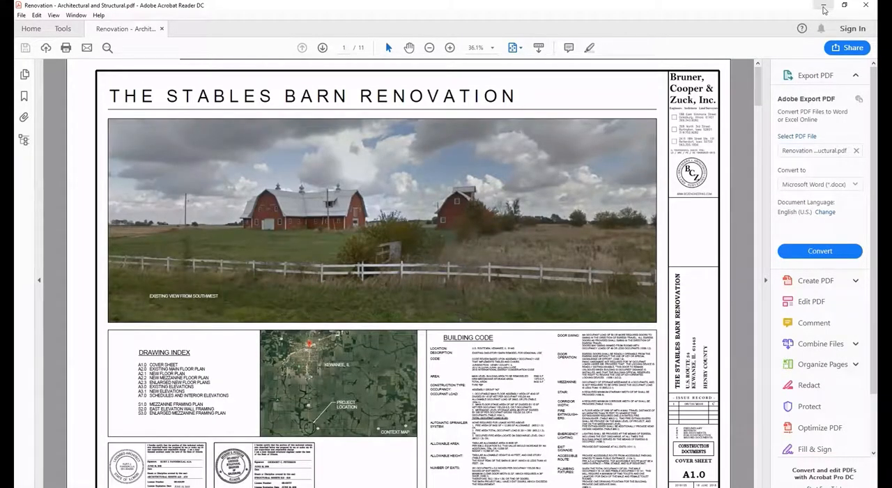
pyautogui.click(816, 8)
pyautogui.scroll(-3, 446, 126)
pyautogui.scroll(3, 396, 169)
pyautogui.scroll(-1, 397, 169)
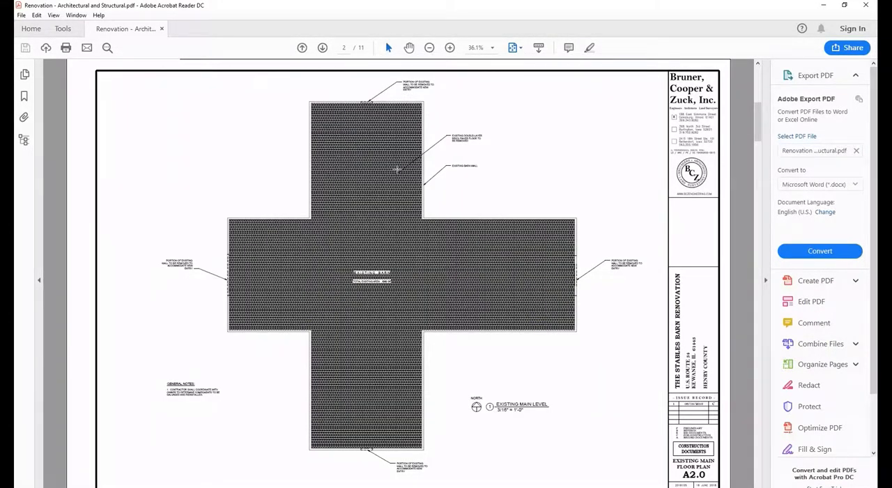
pyautogui.scroll(-1, 397, 169)
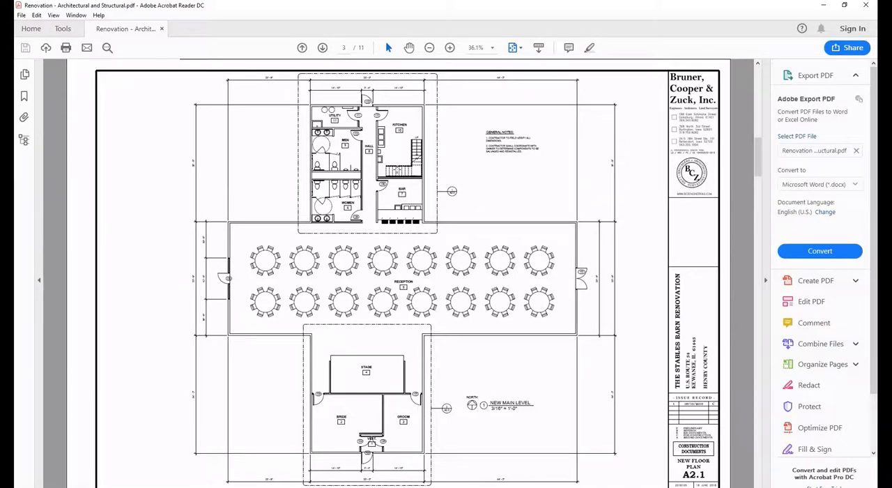
pyautogui.scroll(-1, 397, 169)
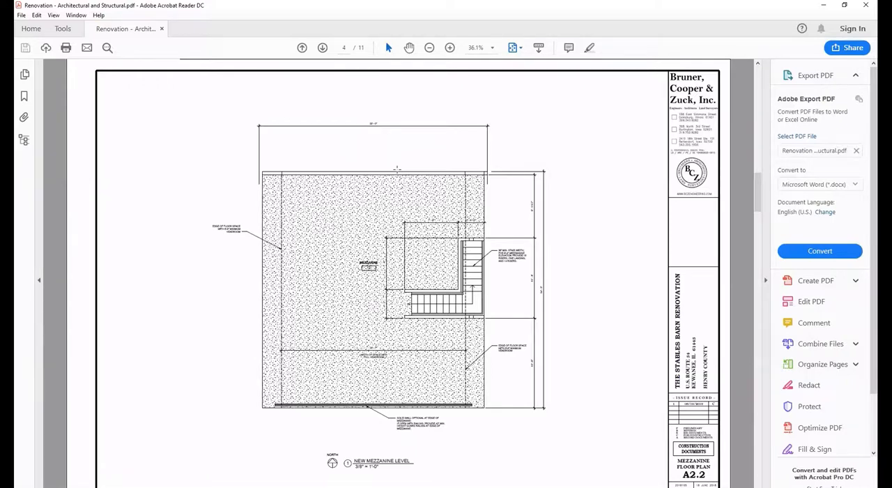
pyautogui.scroll(-1, 397, 170)
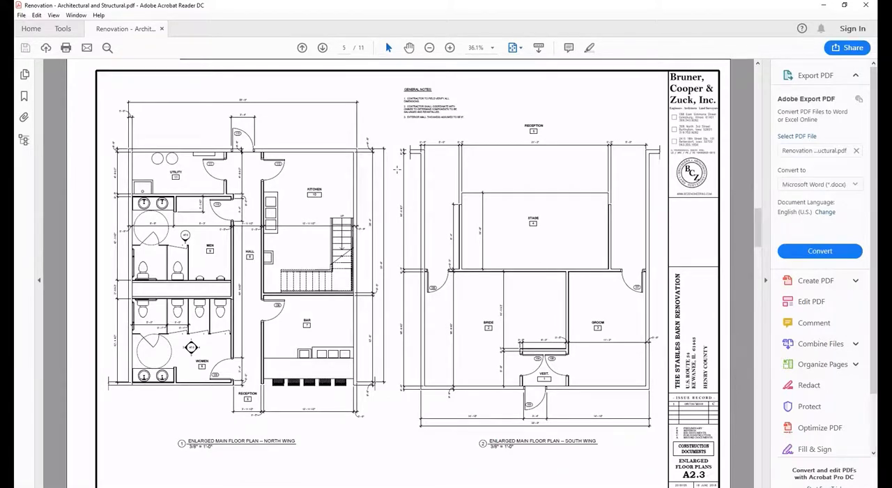
# Step: Examine the existing and new elevations, the schedules and the structural framing sheets, A3.0 through S3.0
pyautogui.scroll(-1, 397, 170)
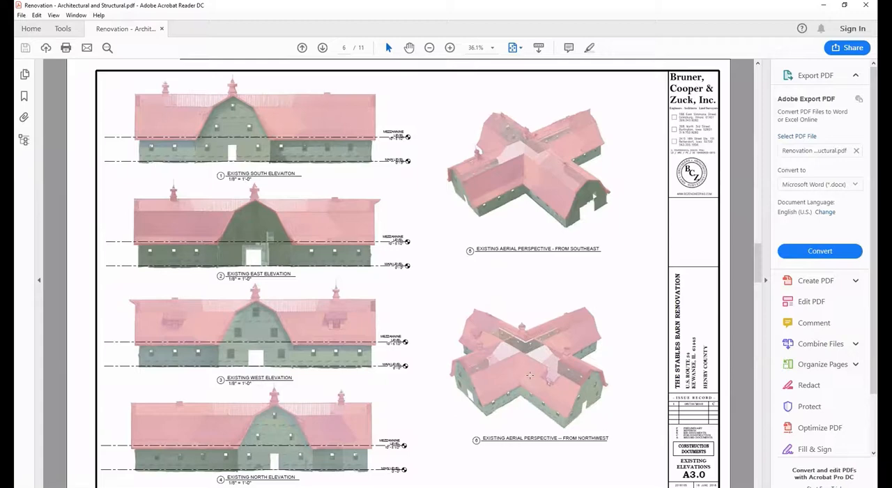
pyautogui.scroll(-3, 530, 375)
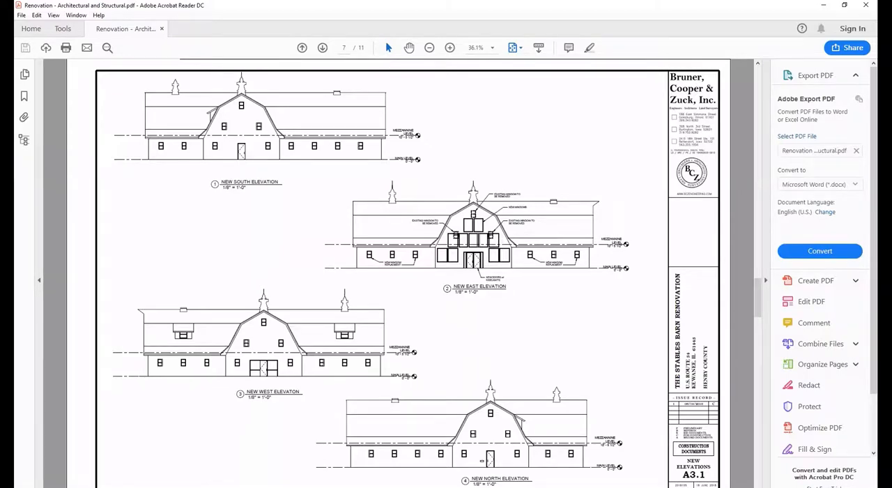
pyautogui.scroll(-3, 408, 279)
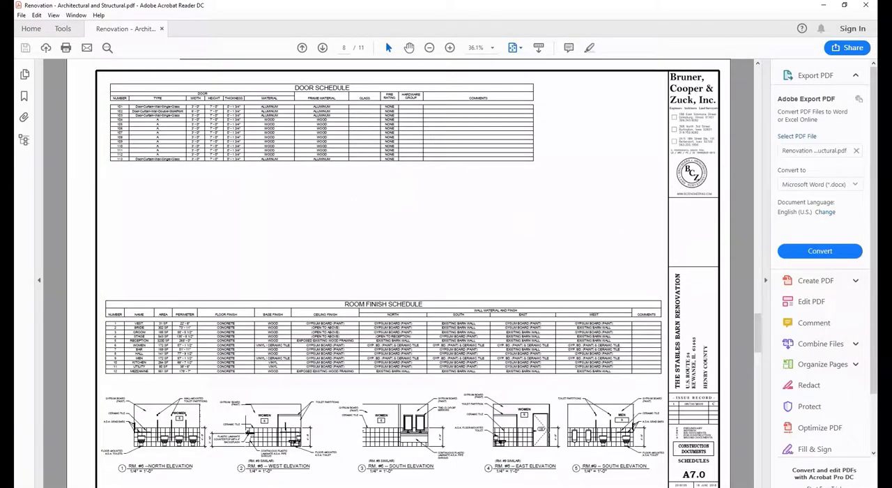
pyautogui.scroll(-3, 408, 279)
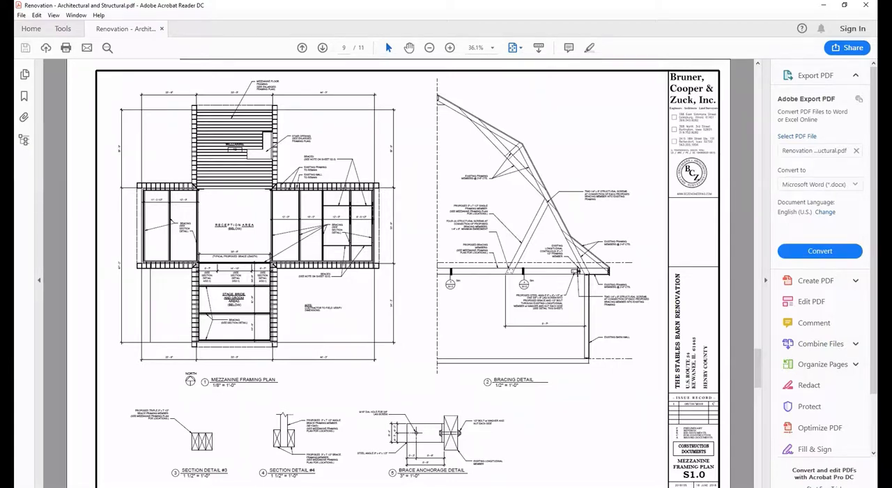
pyautogui.press('Right')
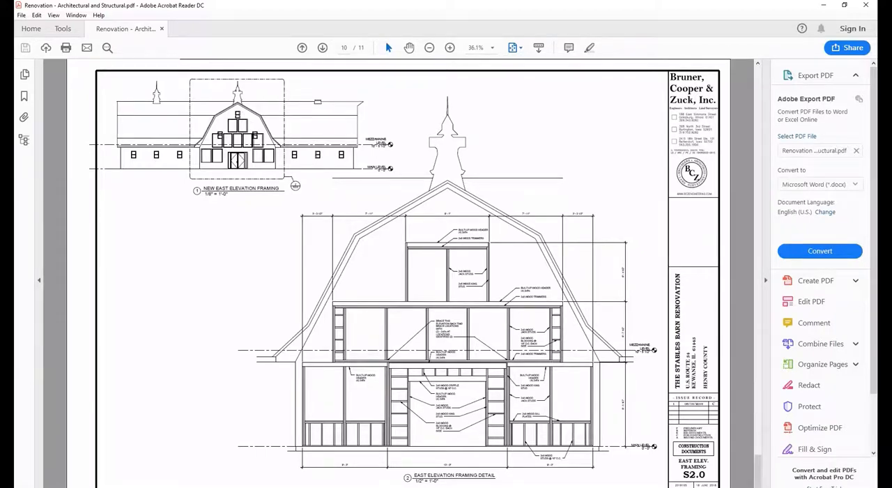
pyautogui.press('Right')
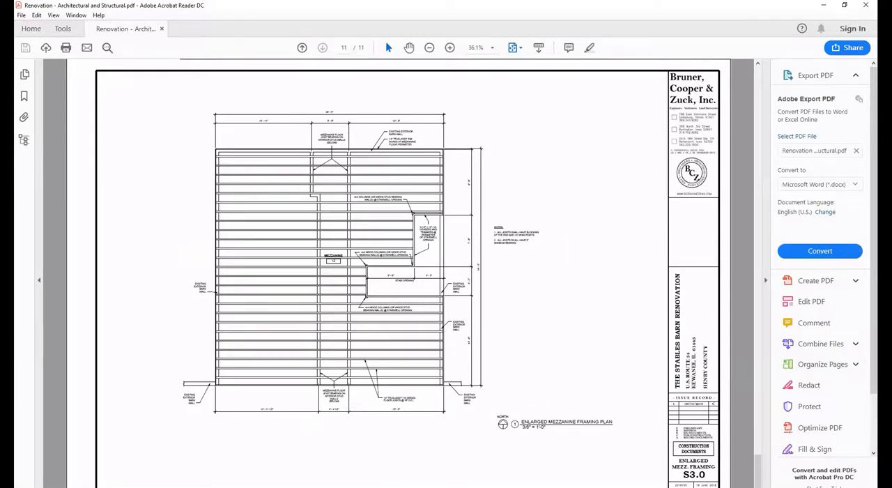
pyautogui.press('Left')
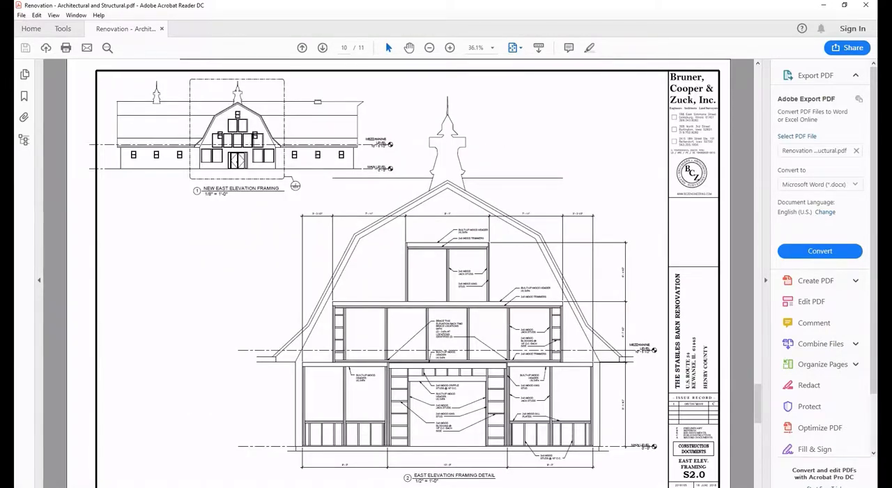
pyautogui.press('Right')
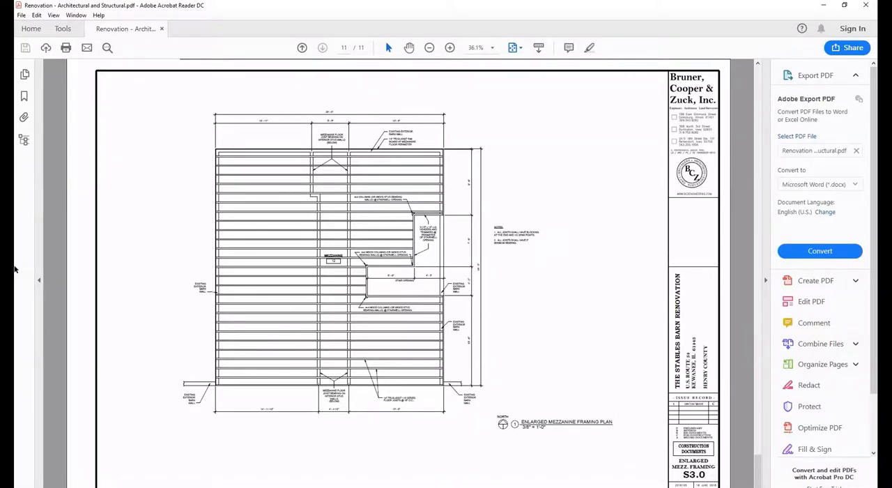
# Step: Leave the PDF and switch back to the 2018105 final project in Trimble Business Center
pyautogui.click(18, 106)
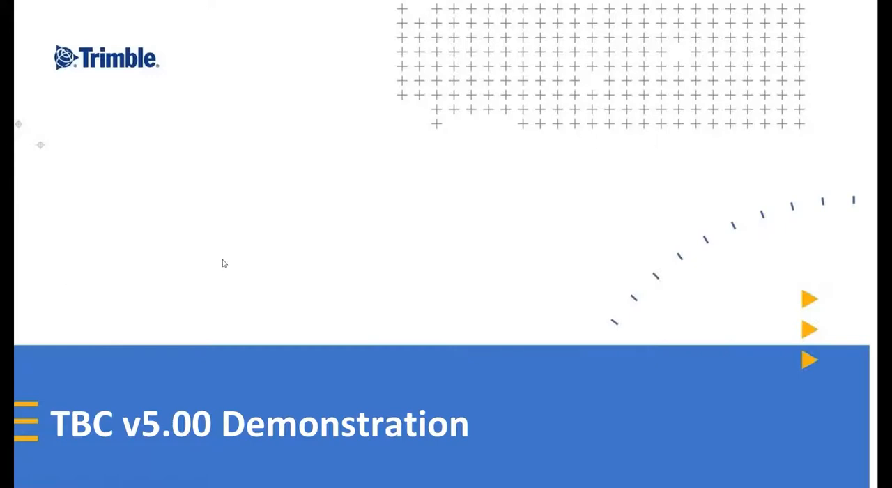
pyautogui.hotkey('alt', 'Tab')
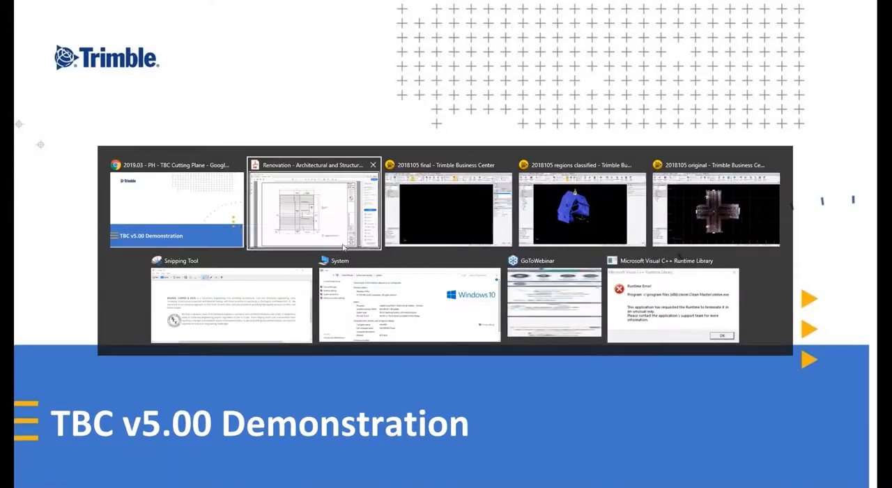
pyautogui.click(423, 214)
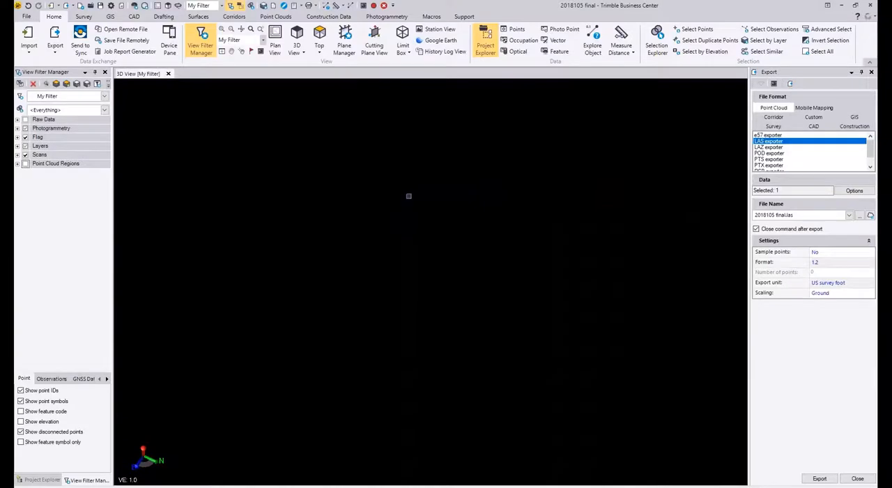
# Step: Open the test 2.vce project from the recent crime2 folder, discarding the changes to the current project
pyautogui.click(31, 18)
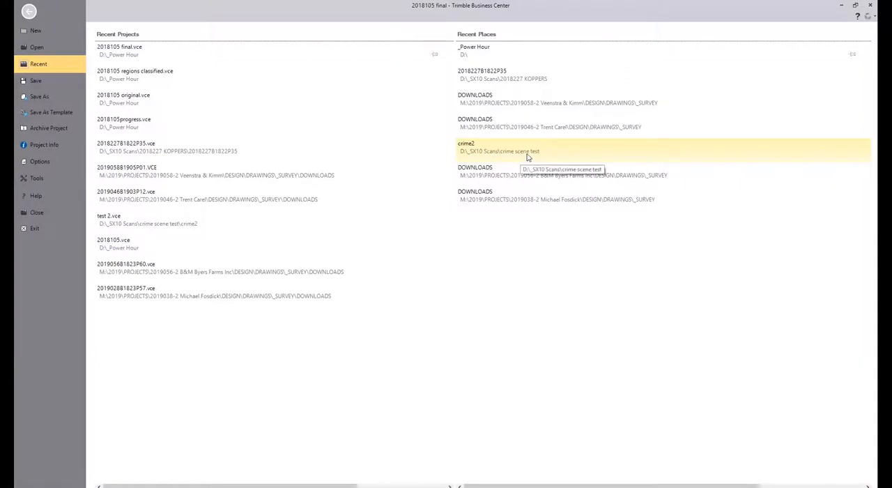
pyautogui.click(481, 157)
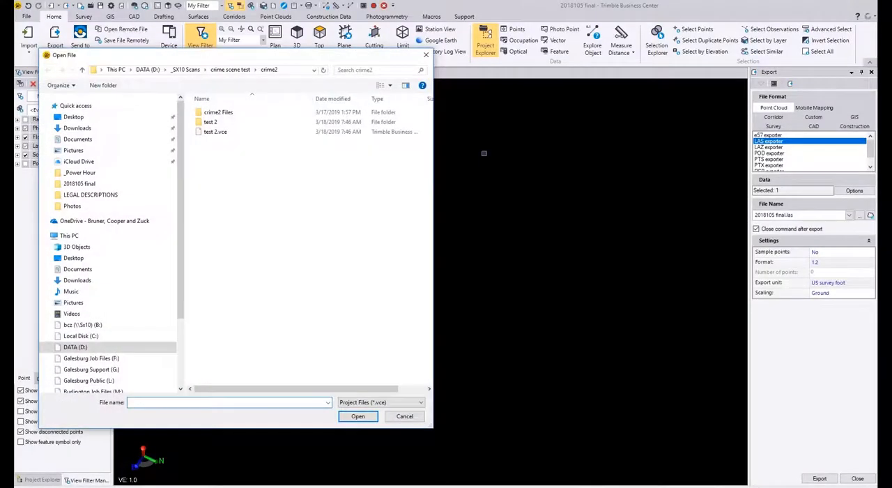
pyautogui.click(220, 133)
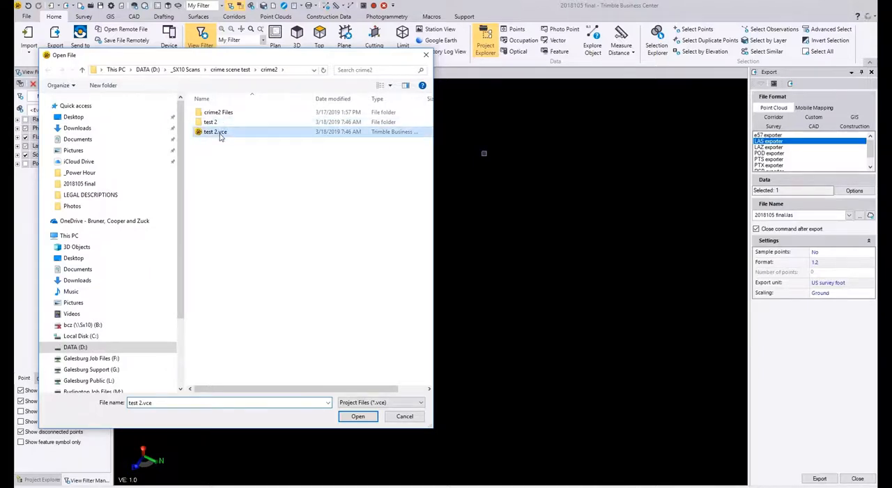
pyautogui.click(359, 419)
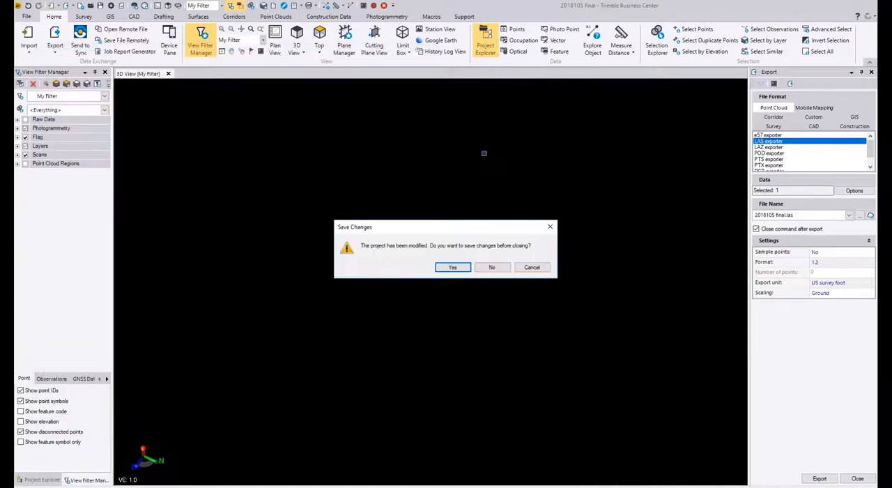
pyautogui.click(491, 267)
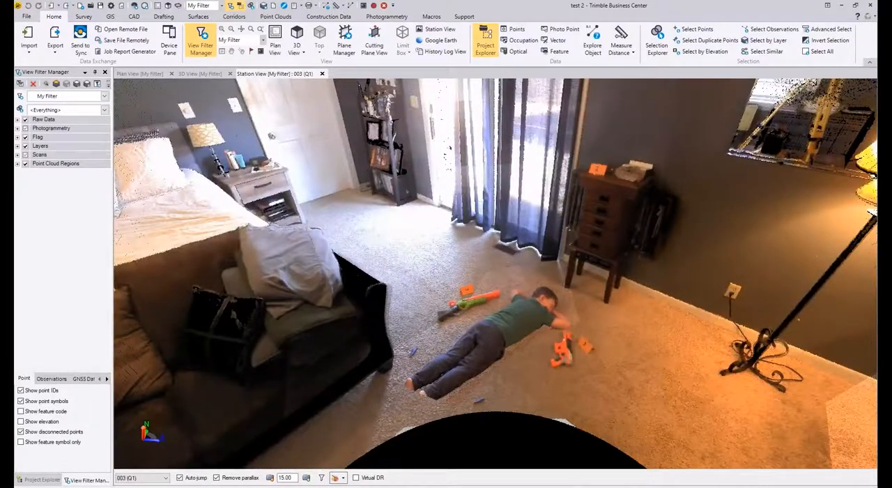
# Step: Look over the bedroom scene in the station view and bring up the room scan in the 3D view
pyautogui.scroll(-2, 403, 391)
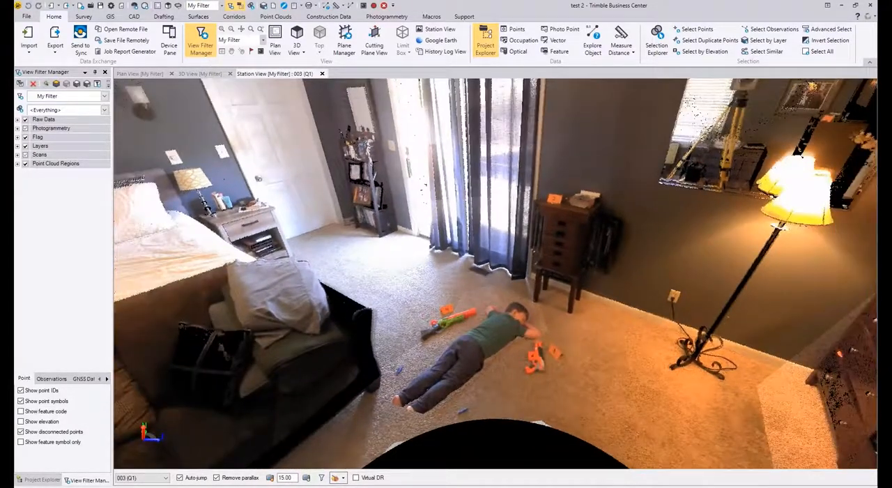
pyautogui.scroll(-2, 382, 320)
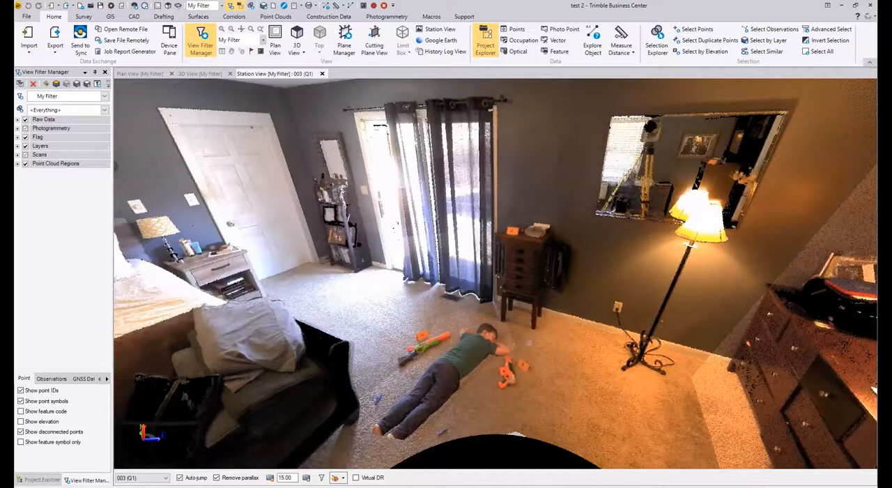
pyautogui.click(200, 74)
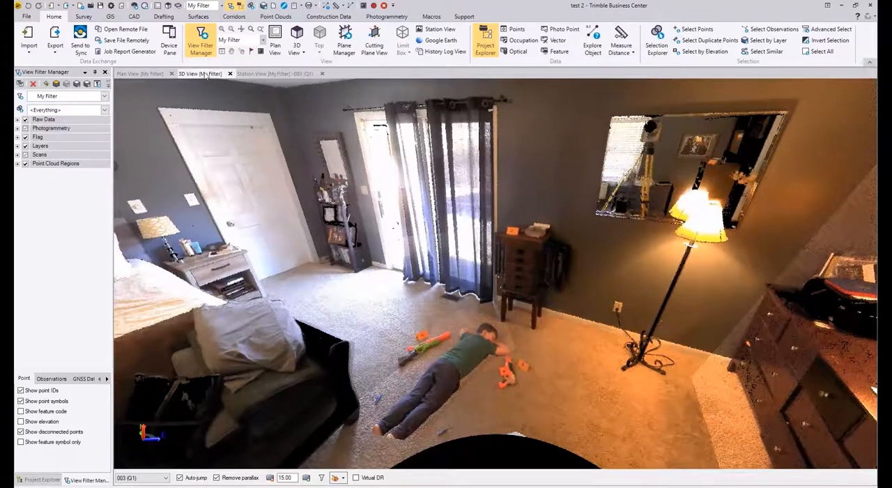
pyautogui.moveTo(560, 278); pyautogui.dragTo(577, 292, button='middle')
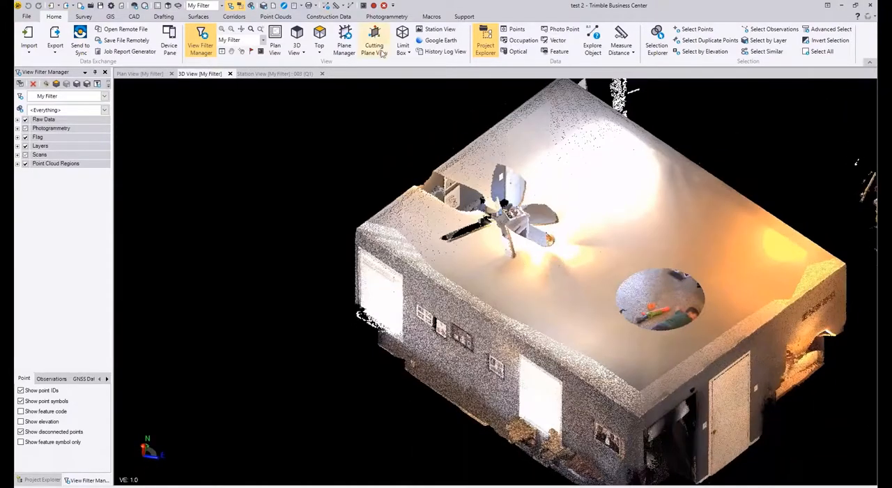
# Step: Apply a limit box to the room scan and enlarge it to about 35.65 ft long, enclosing the whole room
pyautogui.click(404, 41)
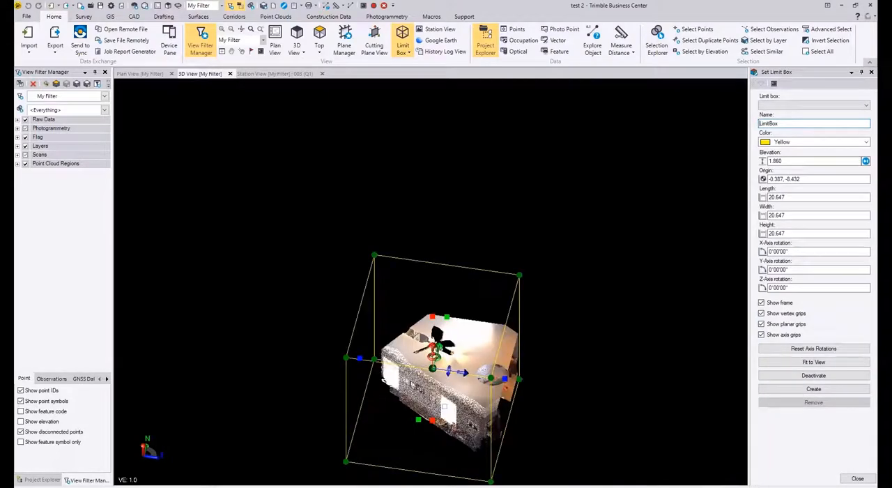
pyautogui.moveTo(446, 252); pyautogui.dragTo(434, 298)
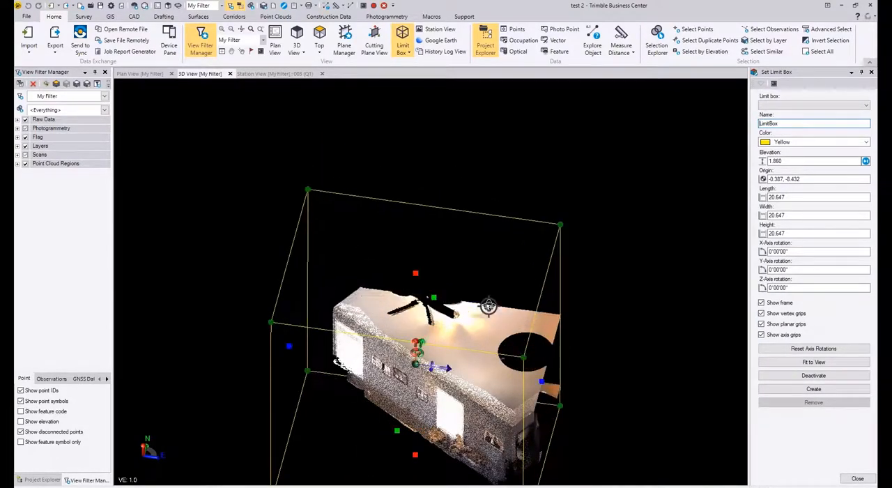
pyautogui.moveTo(488, 306); pyautogui.dragTo(415, 243, button='middle')
pyautogui.scroll(-5, 415, 244)
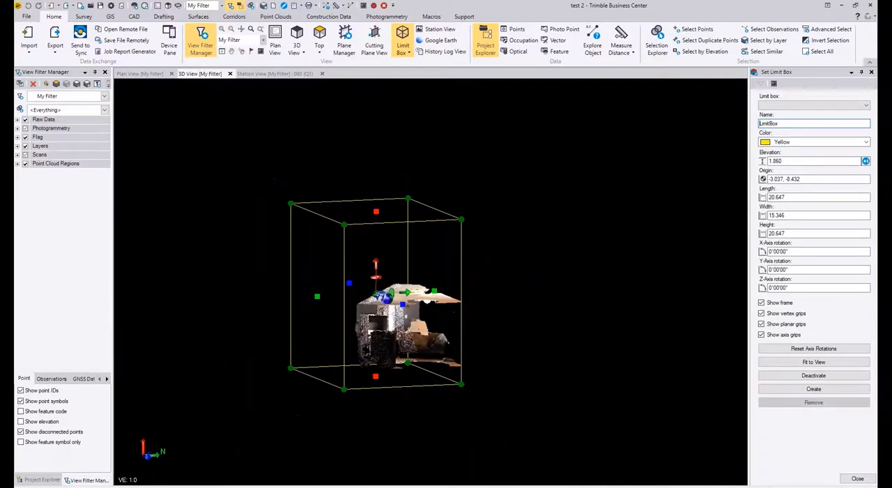
pyautogui.scroll(5, 400, 368)
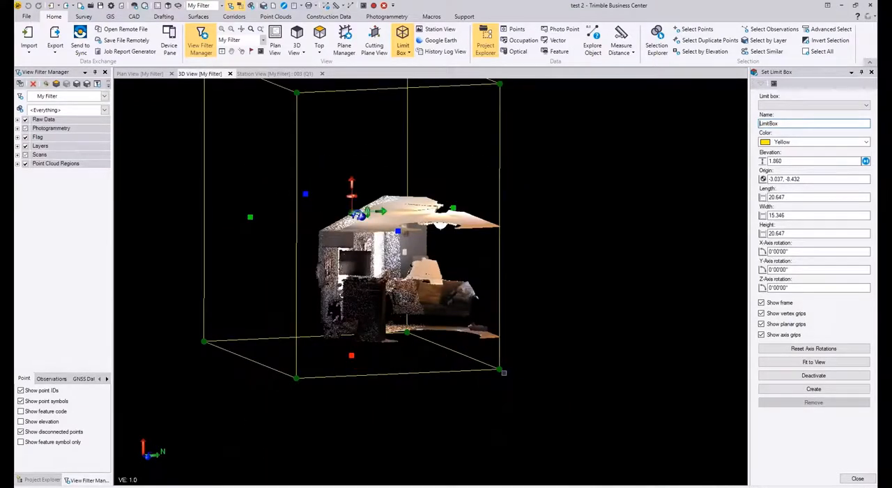
pyautogui.moveTo(499, 370); pyautogui.dragTo(584, 458)
pyautogui.scroll(-2, 562, 349)
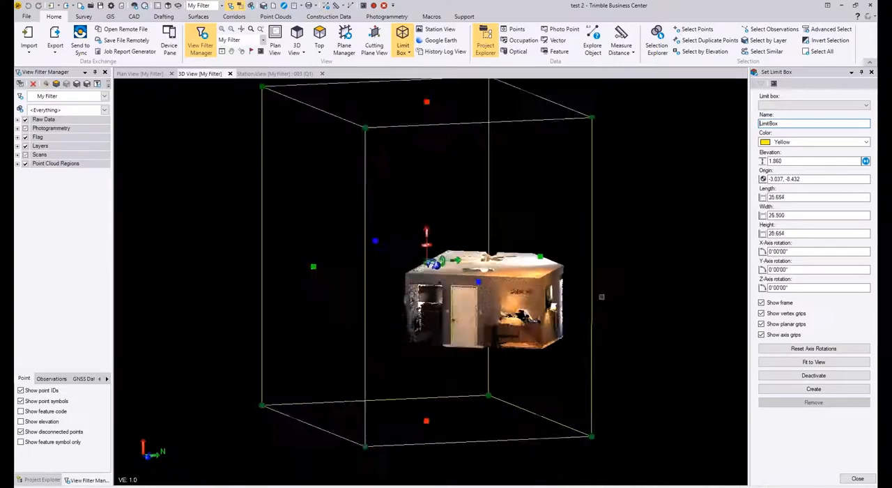
# Step: Lower the limit box's top to cut off the ceiling, about 16.11 ft high, and widen the box to about 34.10 ft
pyautogui.moveTo(426, 102); pyautogui.dragTo(427, 277)
pyautogui.moveTo(486, 268); pyautogui.dragTo(573, 397, button='right')
pyautogui.moveTo(547, 263); pyautogui.dragTo(578, 202)
pyautogui.moveTo(631, 306); pyautogui.dragTo(598, 260, button='right')
# Step: Examine the opened-up room in 3D, covering the figure and evidence markers on the floor and marker 1 on the dresser
pyautogui.scroll(3, 601, 260)
pyautogui.scroll(10, 605, 225)
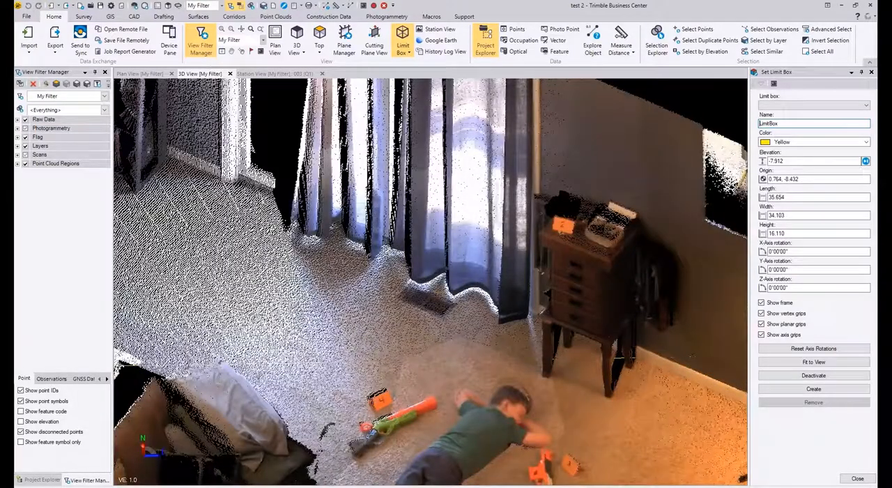
pyautogui.moveTo(390, 347); pyautogui.dragTo(376, 222, button='middle')
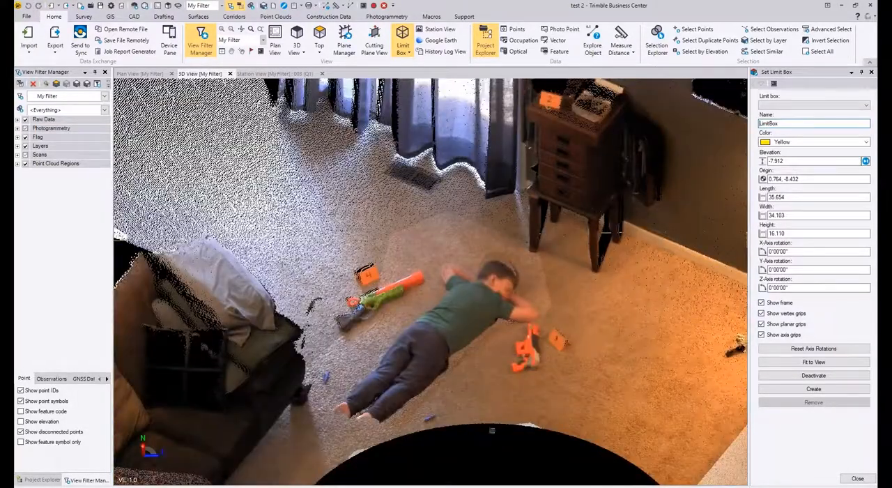
pyautogui.moveTo(484, 257); pyautogui.dragTo(377, 311, button='right')
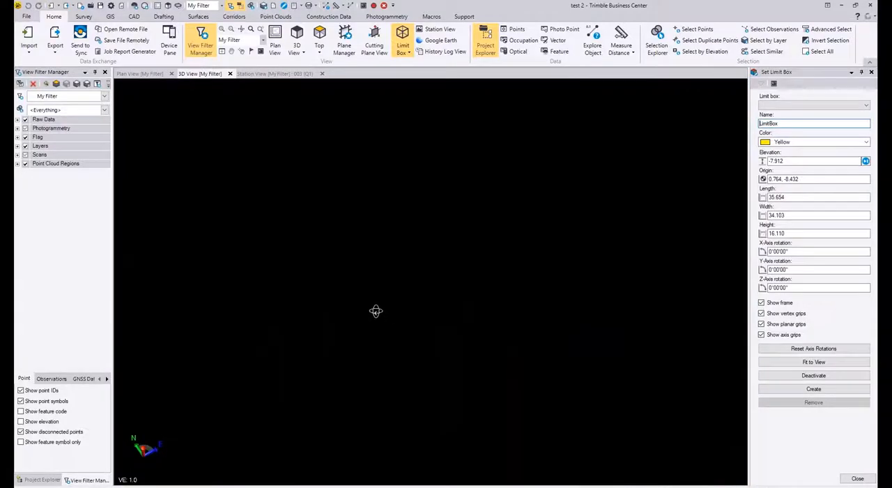
pyautogui.scroll(-6, 382, 322)
pyautogui.moveTo(526, 389); pyautogui.dragTo(293, 259, button='middle')
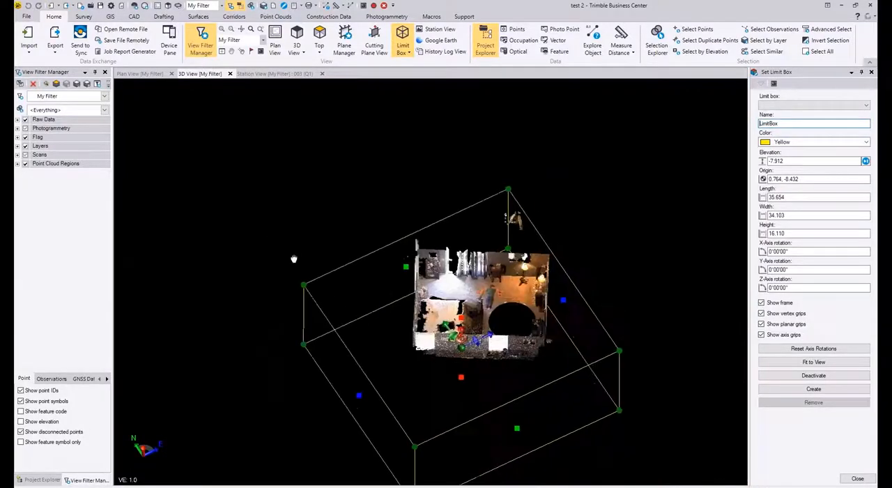
pyautogui.scroll(1, 434, 311)
pyautogui.scroll(3, 440, 311)
pyautogui.moveTo(458, 326); pyautogui.dragTo(279, 269, button='right')
pyautogui.scroll(8, 279, 269)
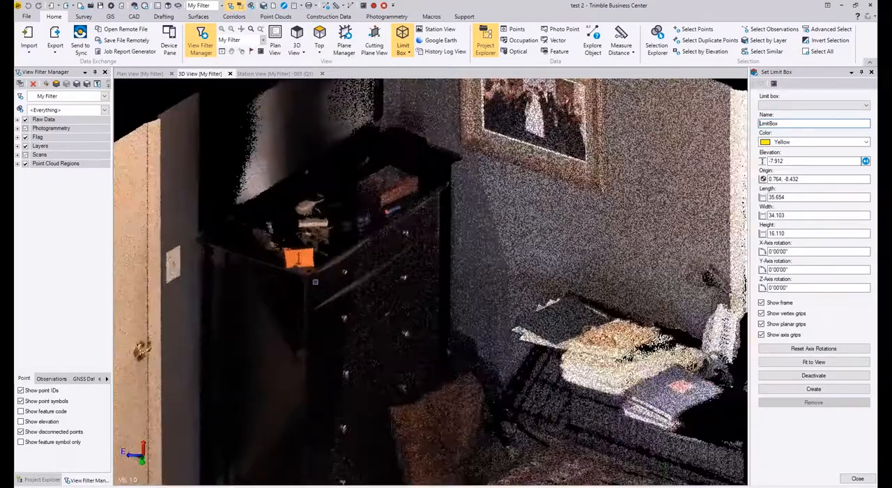
# Step: Shrink the limit box slightly from above, to about 34.78 ft long, 33.27 ft wide and 15.72 ft high
pyautogui.scroll(-1, 315, 281)
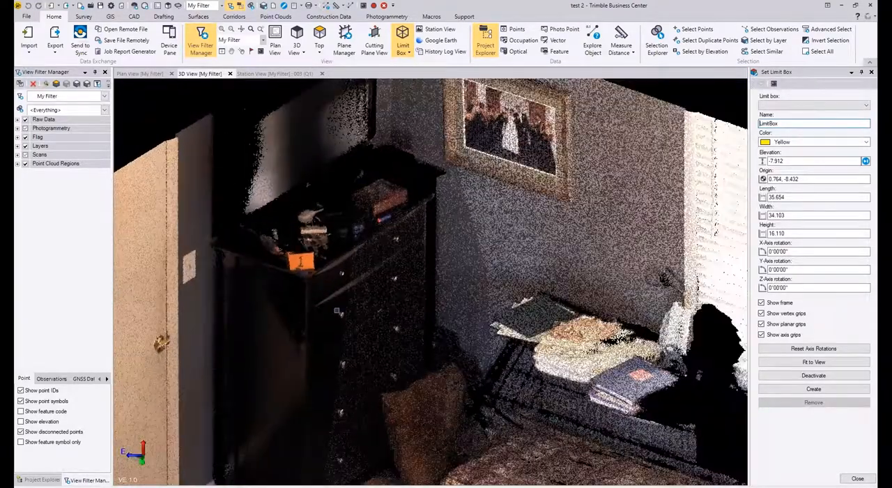
pyautogui.moveTo(332, 314); pyautogui.dragTo(335, 317, button='middle')
pyautogui.scroll(-5, 334, 315)
pyautogui.moveTo(335, 315); pyautogui.dragTo(508, 285, button='right')
pyautogui.scroll(-4, 409, 276)
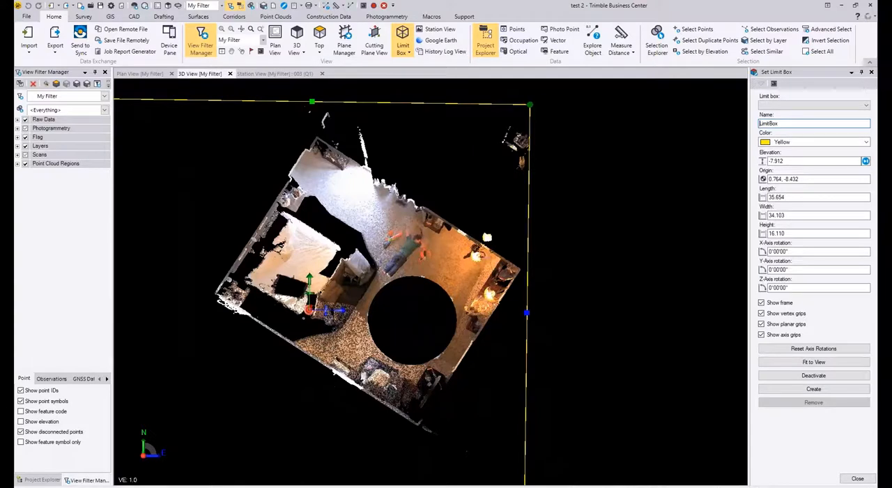
pyautogui.scroll(-3, 438, 215)
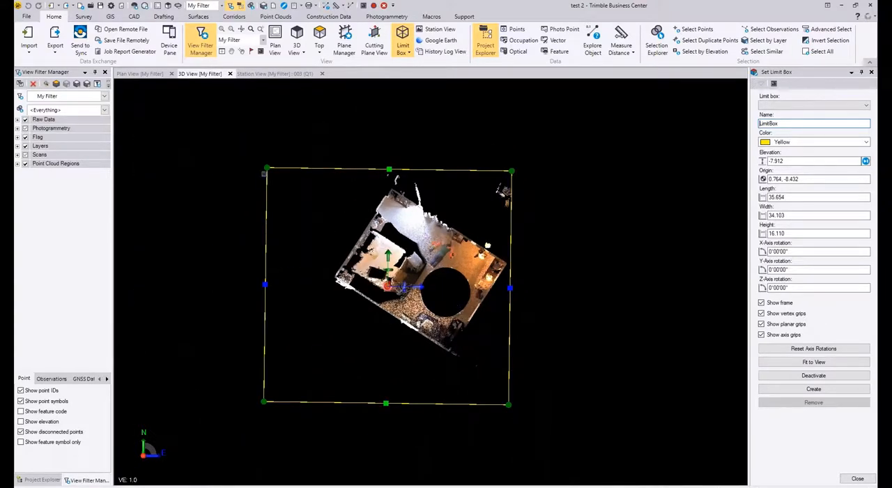
pyautogui.moveTo(265, 173); pyautogui.dragTo(270, 173)
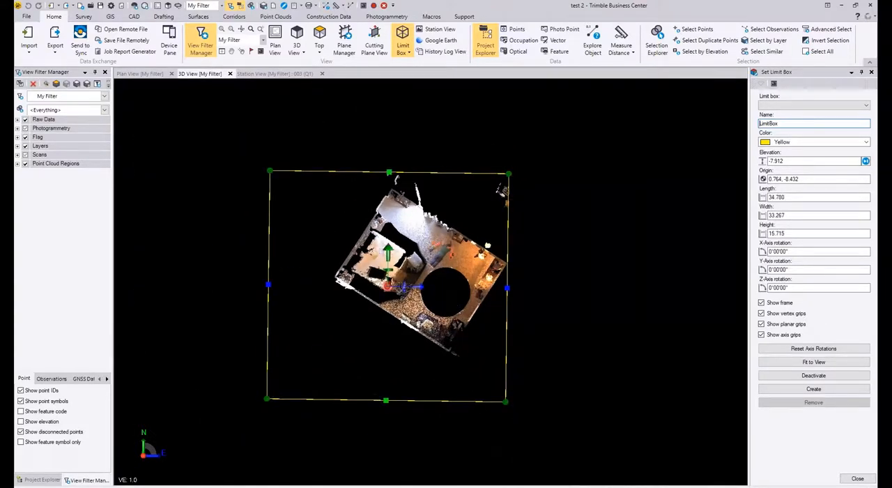
# Step: Examine the figure and toy guns on the floor up close, and close the 3D and station views
pyautogui.scroll(6, 397, 223)
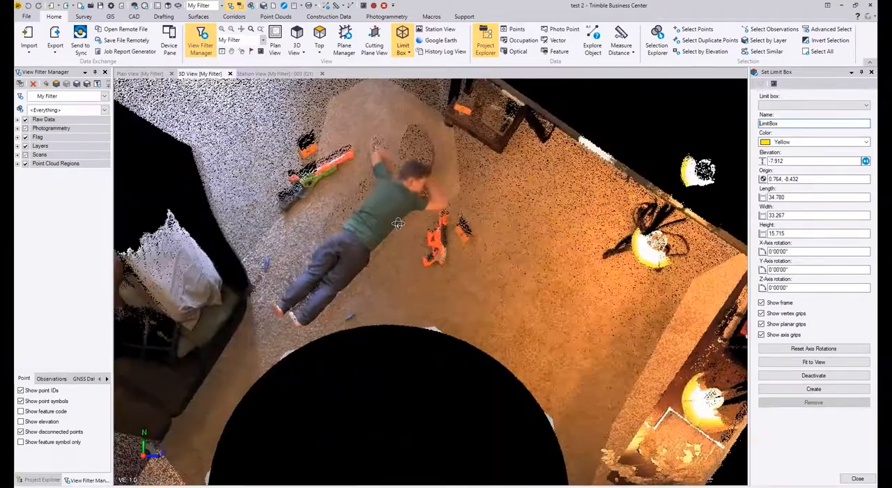
pyautogui.scroll(6, 396, 216)
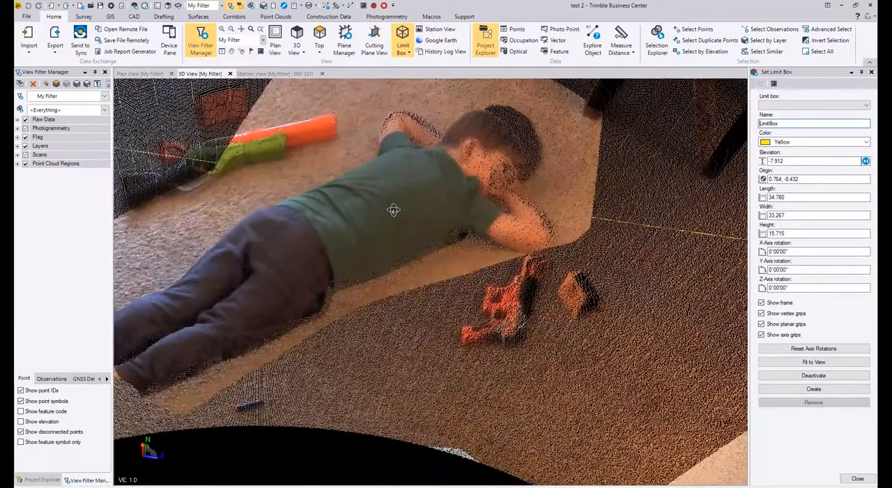
pyautogui.scroll(-4, 394, 210)
pyautogui.moveTo(394, 210); pyautogui.dragTo(399, 242, button='right')
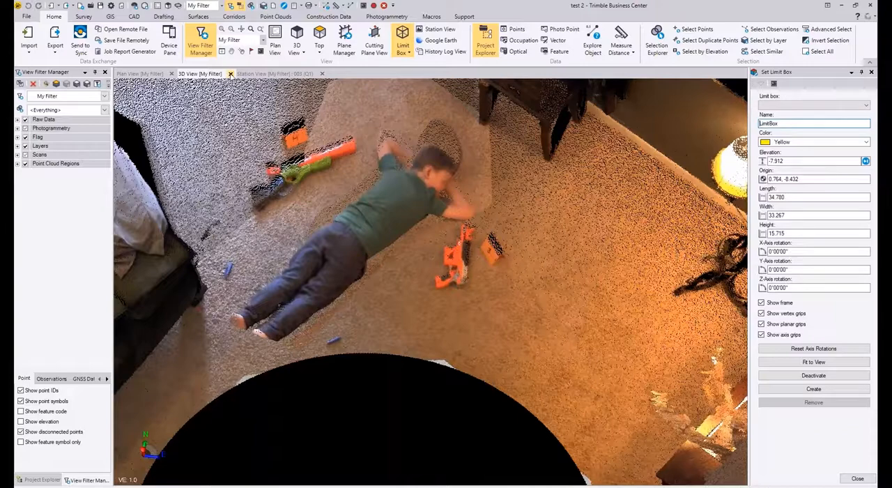
pyautogui.click(229, 73)
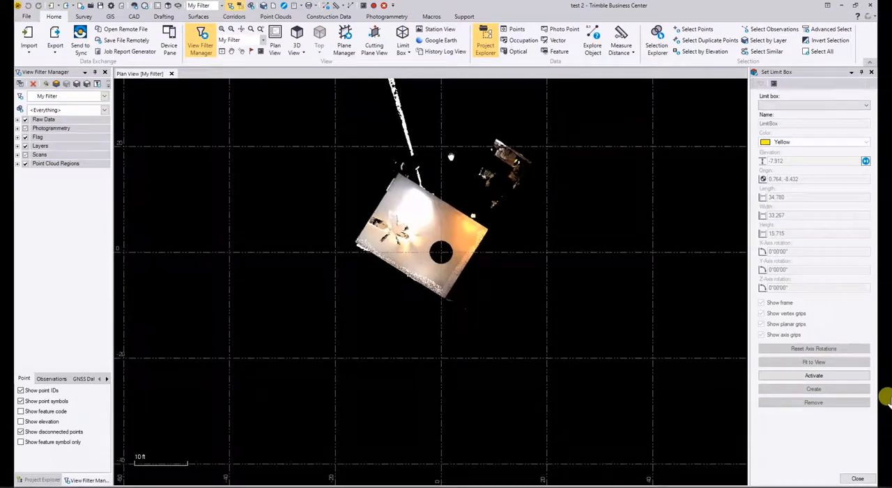
pyautogui.moveTo(451, 156); pyautogui.dragTo(428, 233, button='middle')
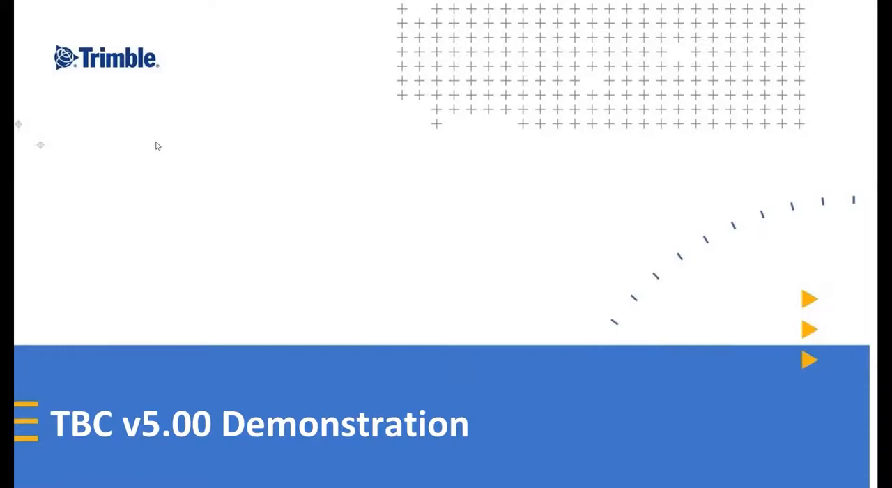
pyautogui.press('Right')
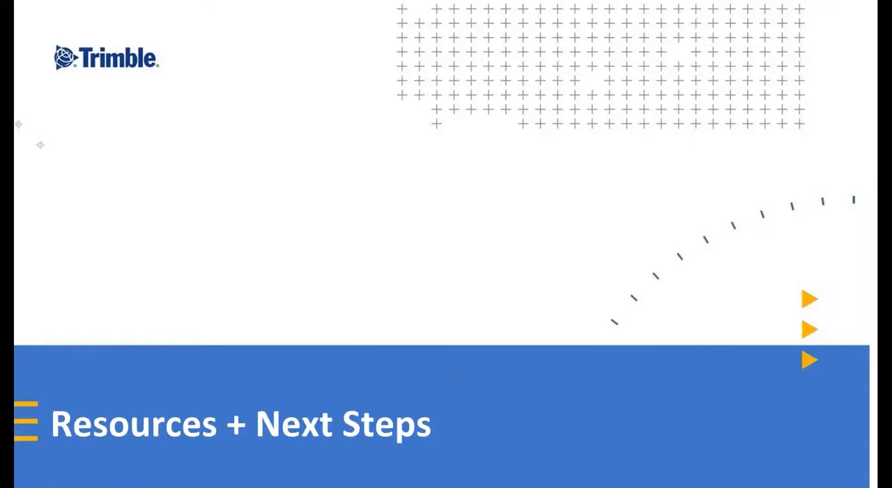